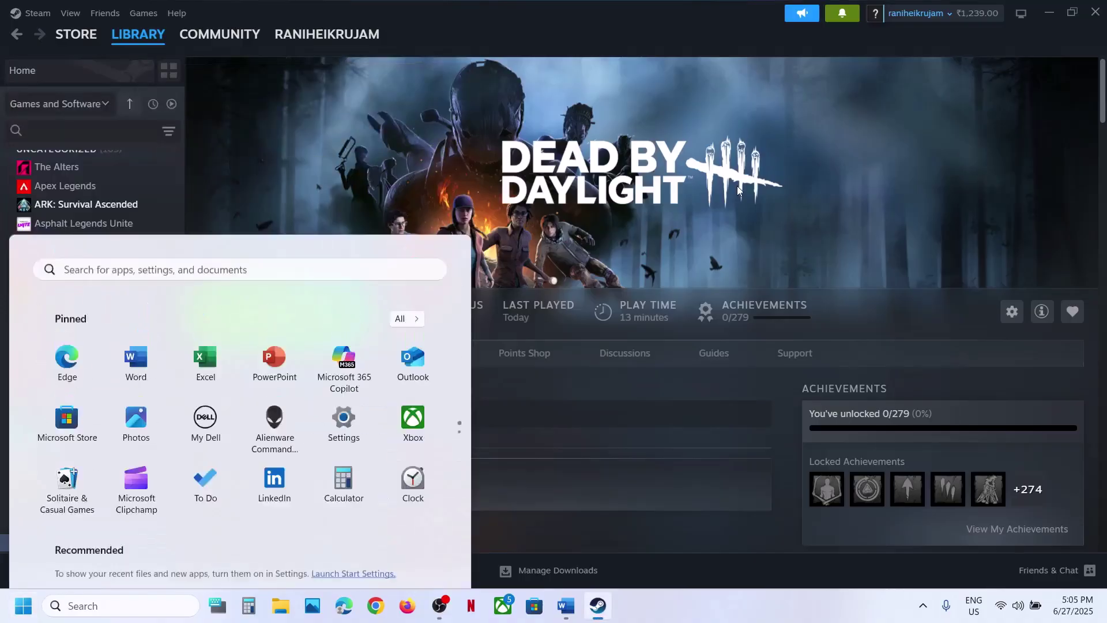
# Step: Check the suggested commands in the Word document, switch to Steam and set Dead by Daylight's launch options to -dx11
pyautogui.click(566, 606)
pyautogui.scroll(-1, 305, 304)
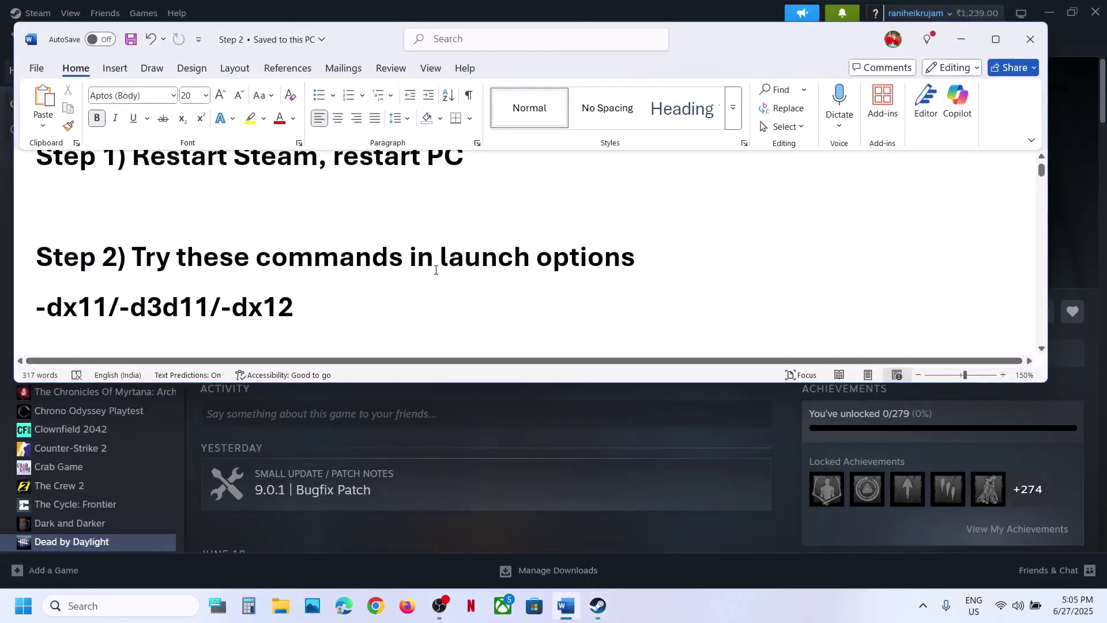
pyautogui.click(967, 46)
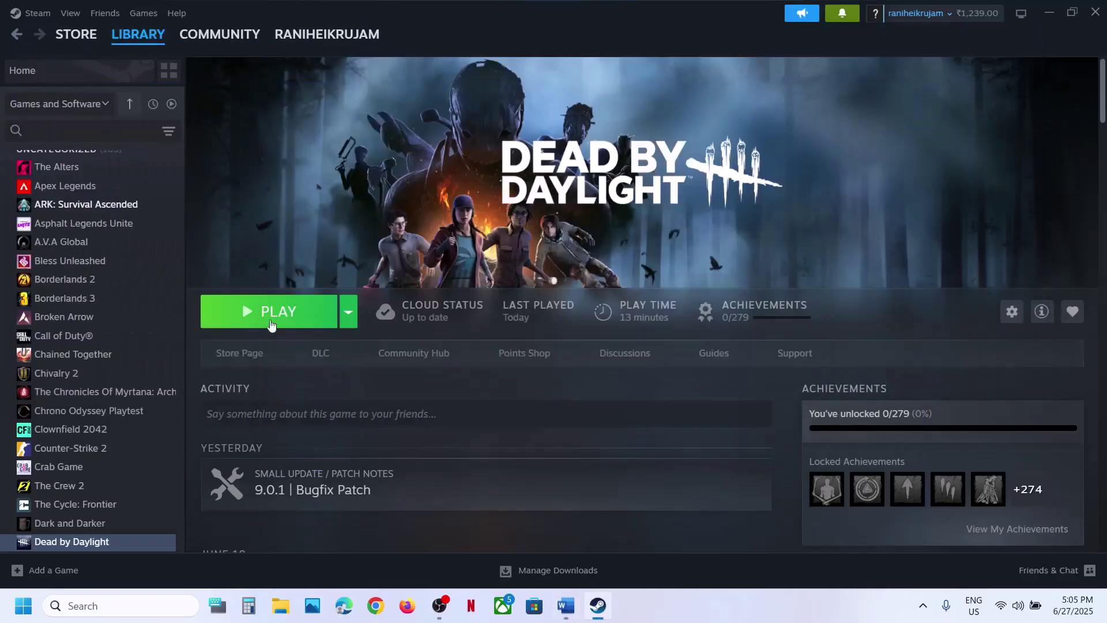
pyautogui.scroll(-3, 87, 438)
pyautogui.rightClick(88, 432)
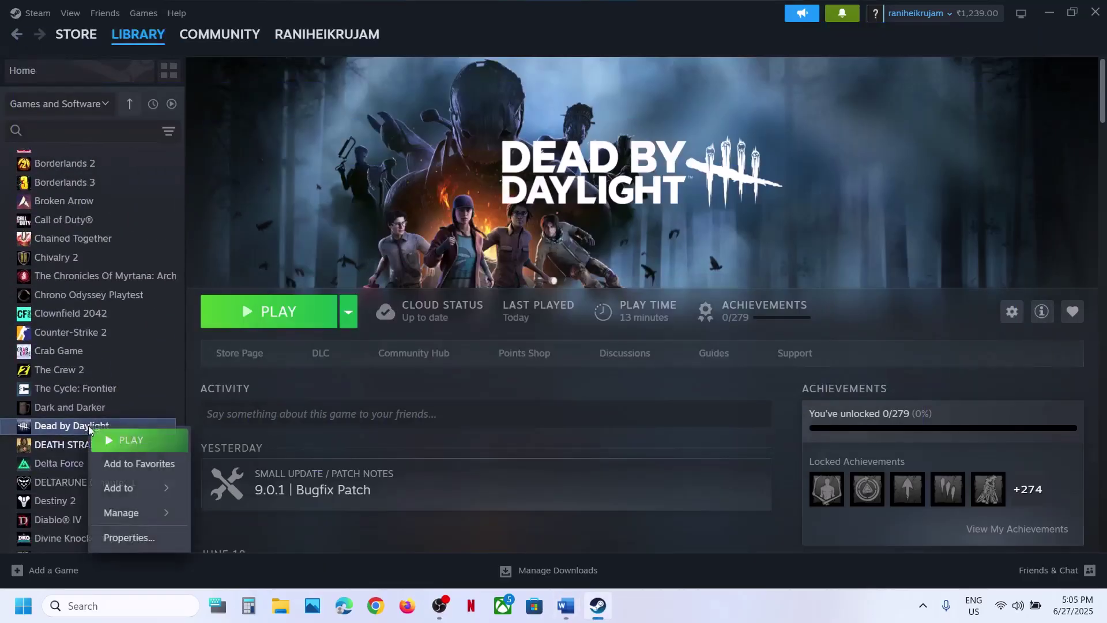
pyautogui.click(126, 536)
pyautogui.click(468, 343)
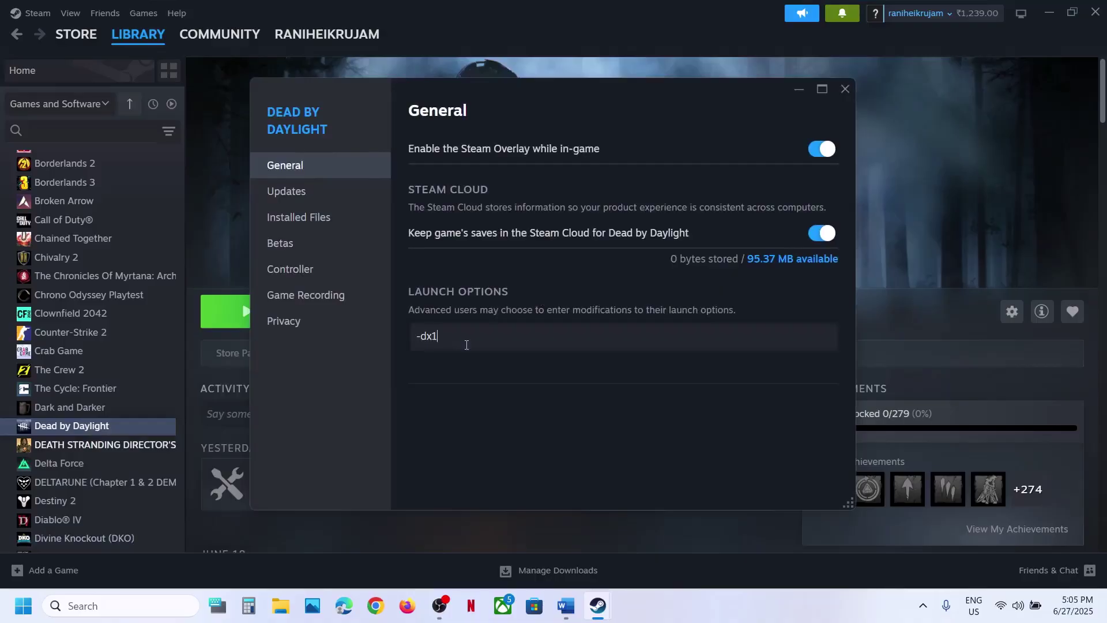
pyautogui.click(845, 89)
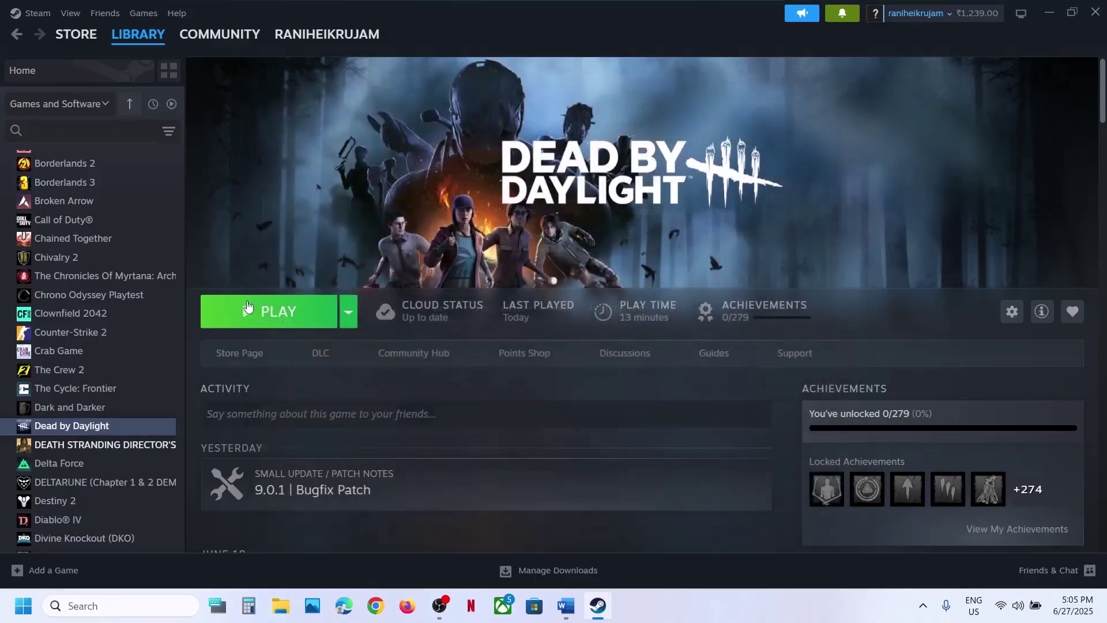
# Step: Reopen Dead by Daylight's properties and replace the launch option with -d3d11
pyautogui.rightClick(114, 428)
pyautogui.click(151, 534)
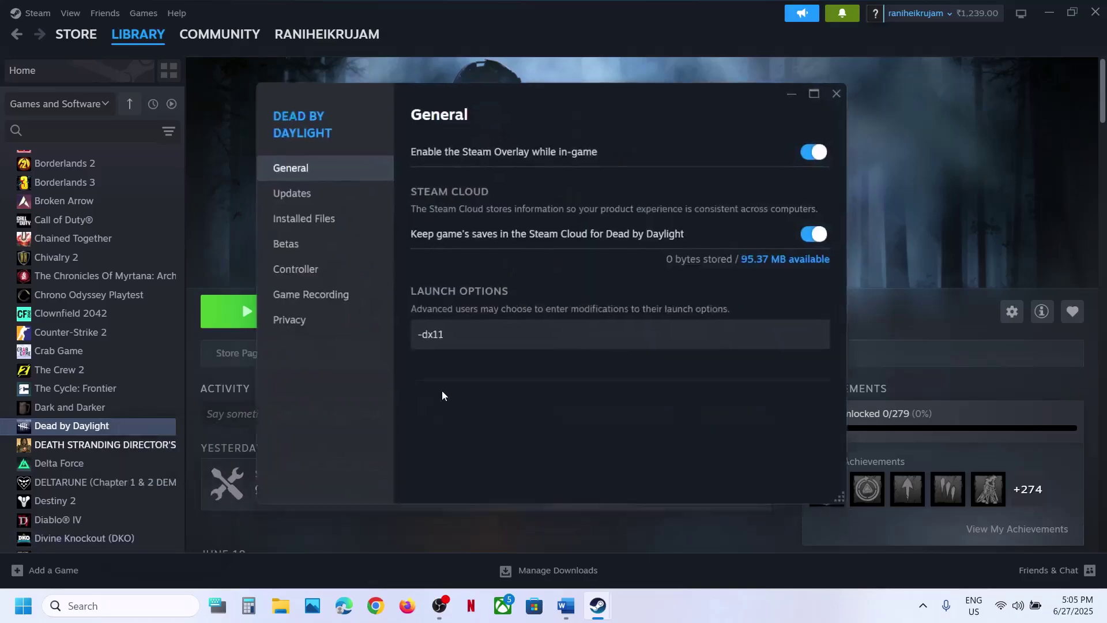
pyautogui.moveTo(482, 337); pyautogui.dragTo(408, 341)
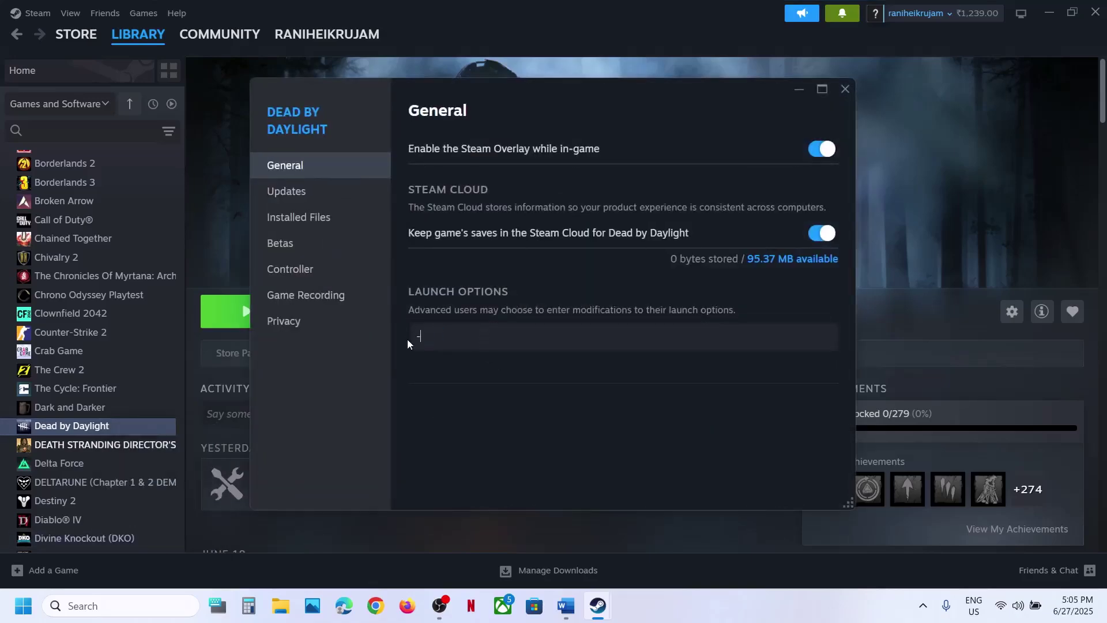
pyautogui.write('-d3d11')
pyautogui.click(551, 426)
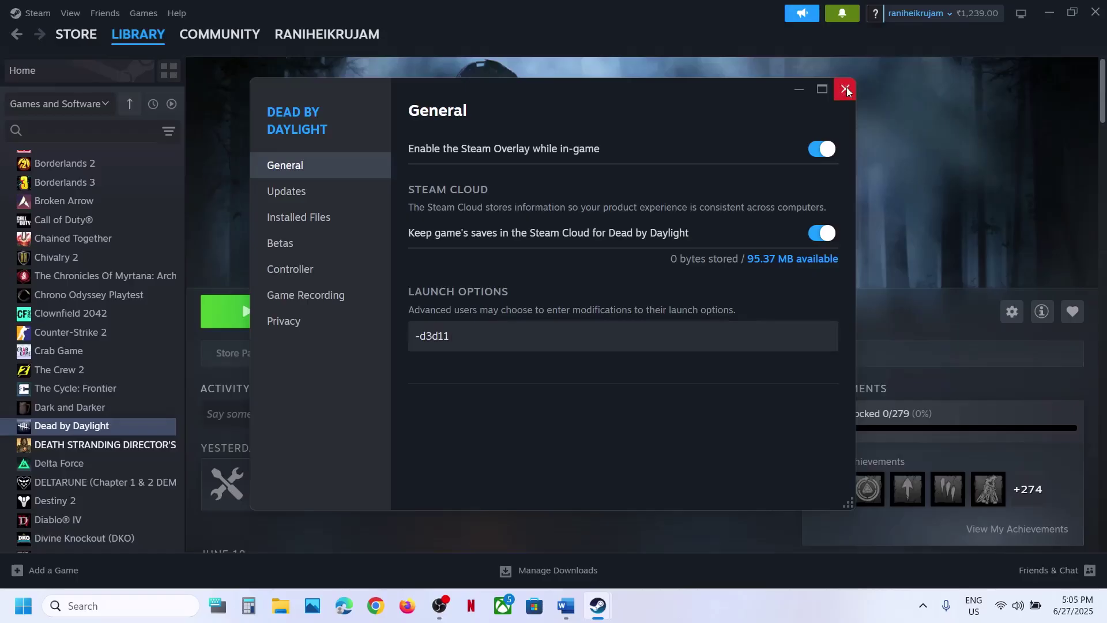
# Step: Replace Dead by Daylight's launch option with -dx12
pyautogui.moveTo(490, 333); pyautogui.dragTo(383, 338)
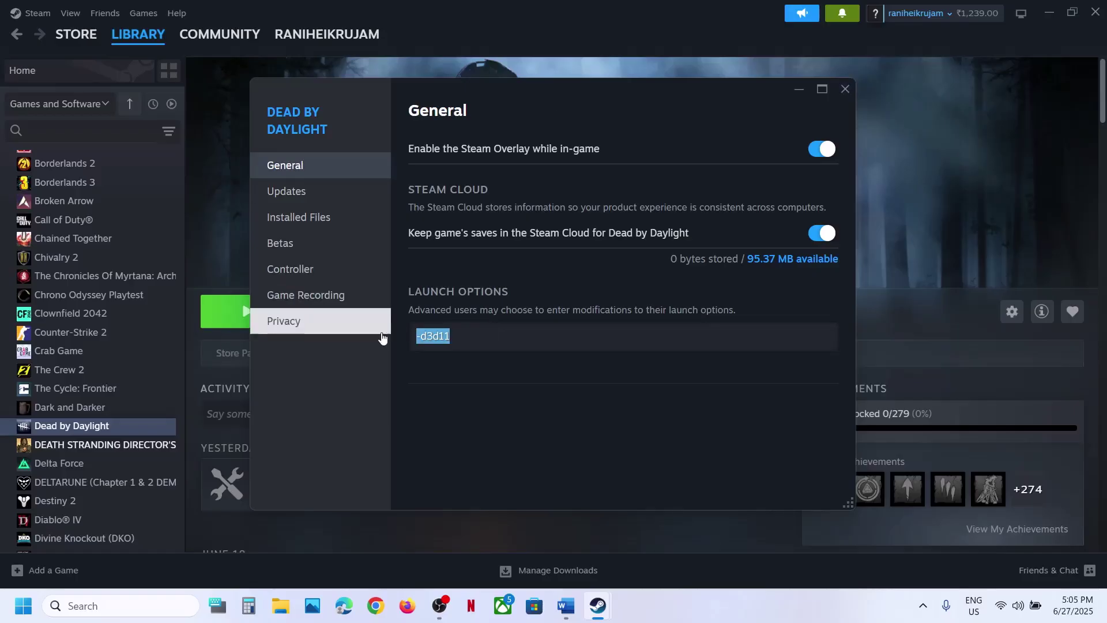
pyautogui.press('BackSpace')
pyautogui.write('-dx12')
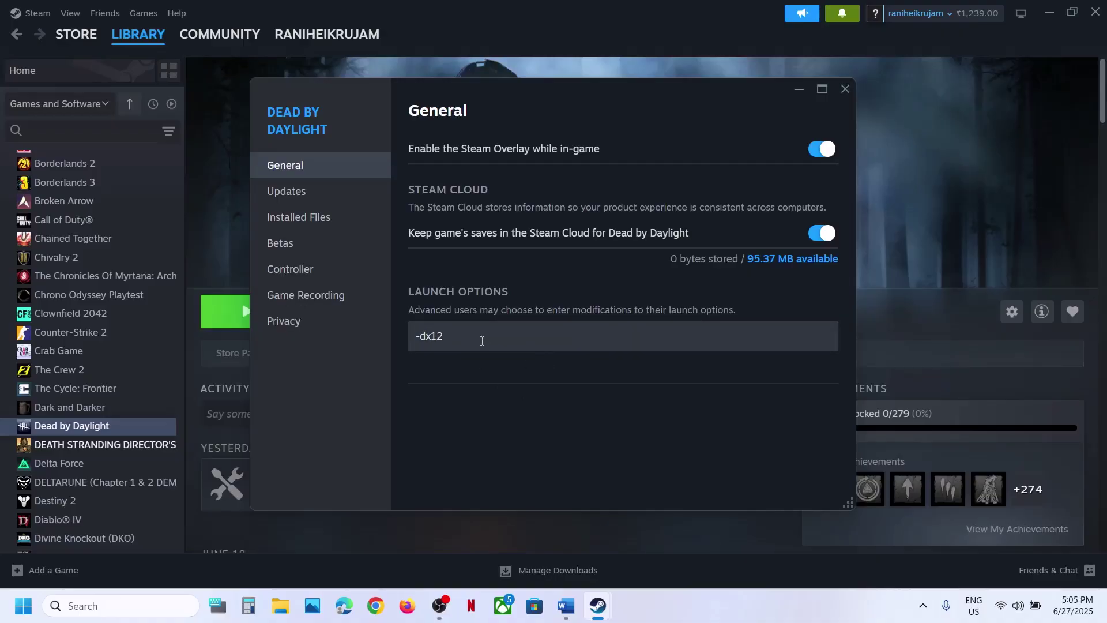
# Step: Clear Dead by Daylight's launch options and close the properties window
pyautogui.moveTo(482, 340); pyautogui.dragTo(387, 345)
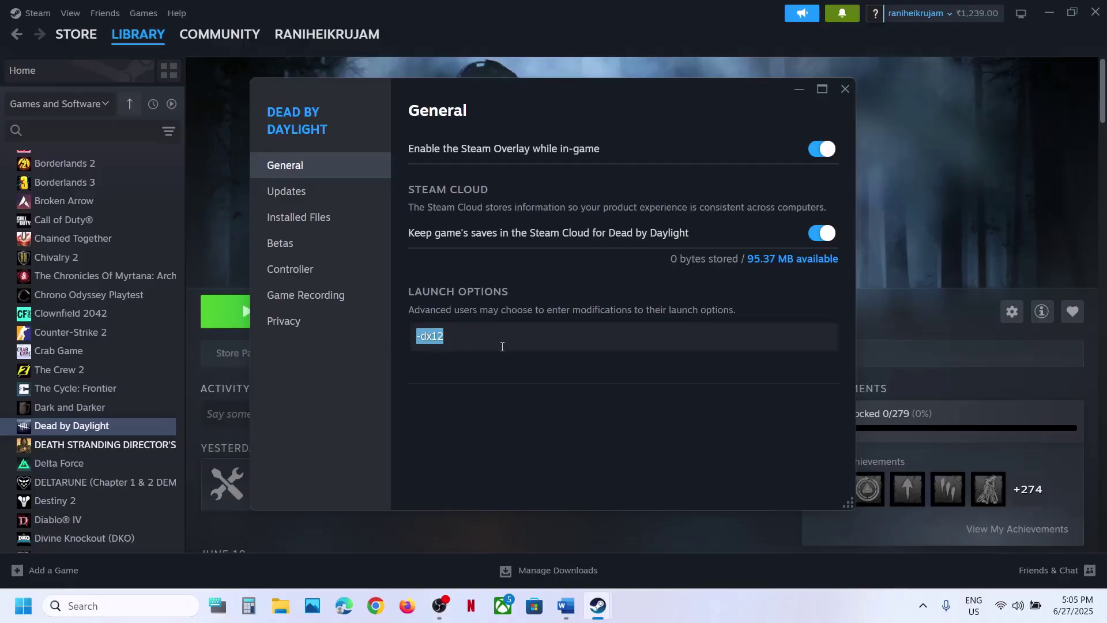
pyautogui.press('BackSpace')
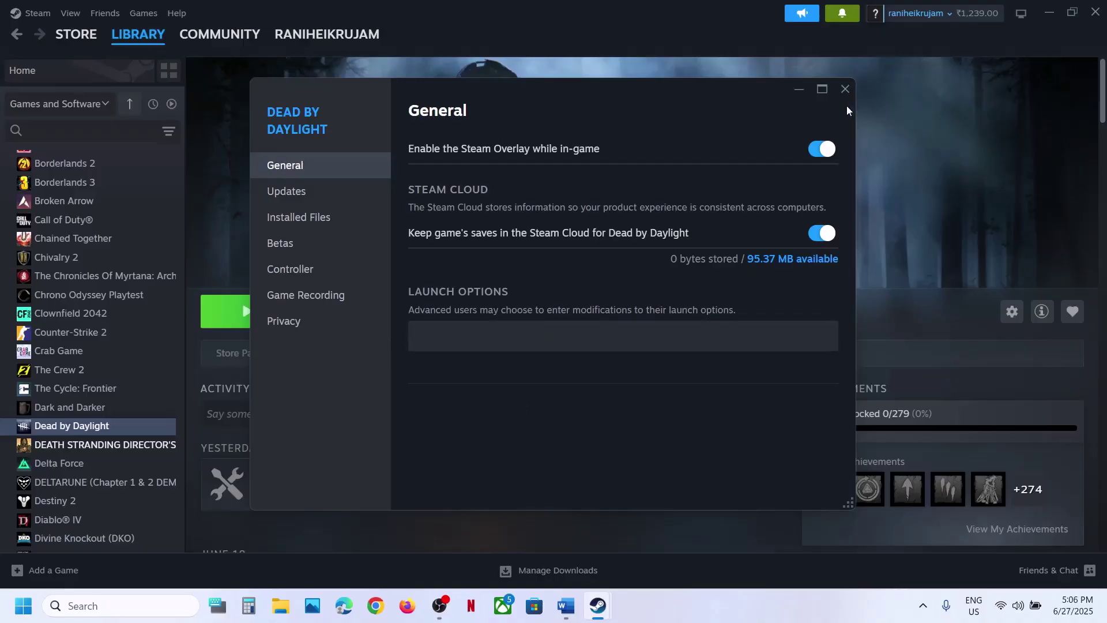
pyautogui.click(845, 89)
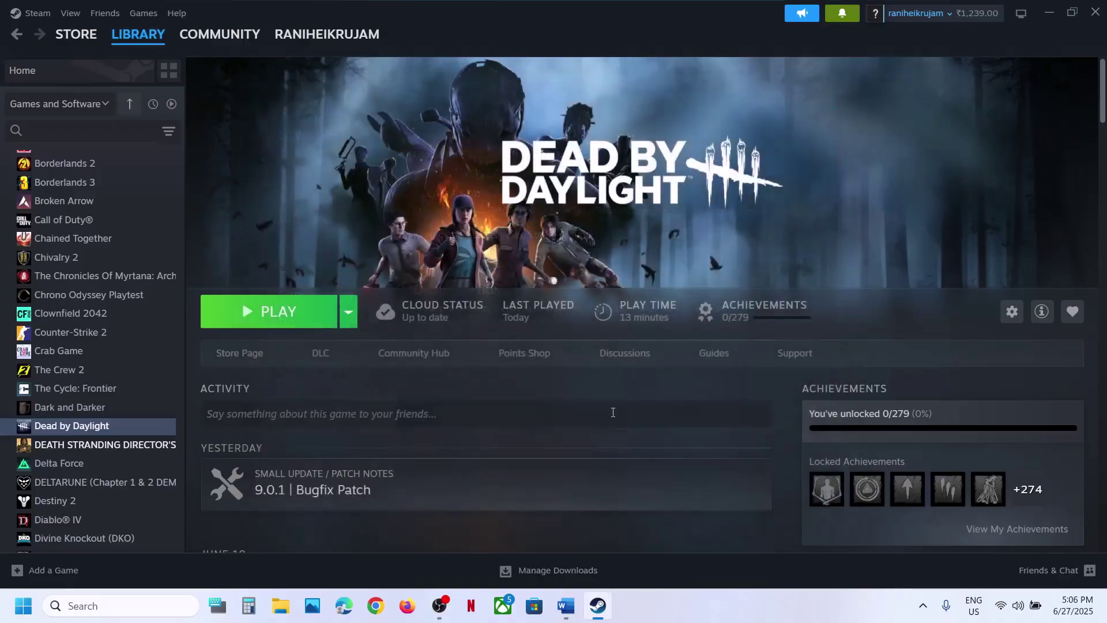
# Step: Switch to the Word document and read the Step 3 instruction about deleting the config folder
pyautogui.click(563, 606)
pyautogui.scroll(-5, 445, 329)
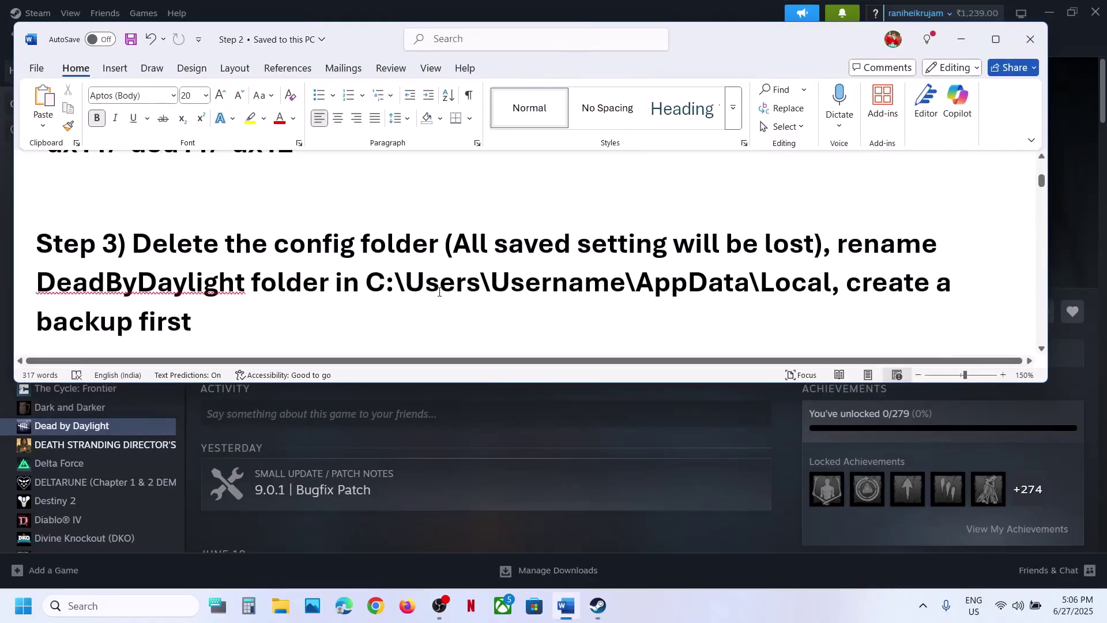
pyautogui.moveTo(151, 247); pyautogui.dragTo(763, 243)
pyautogui.click(960, 39)
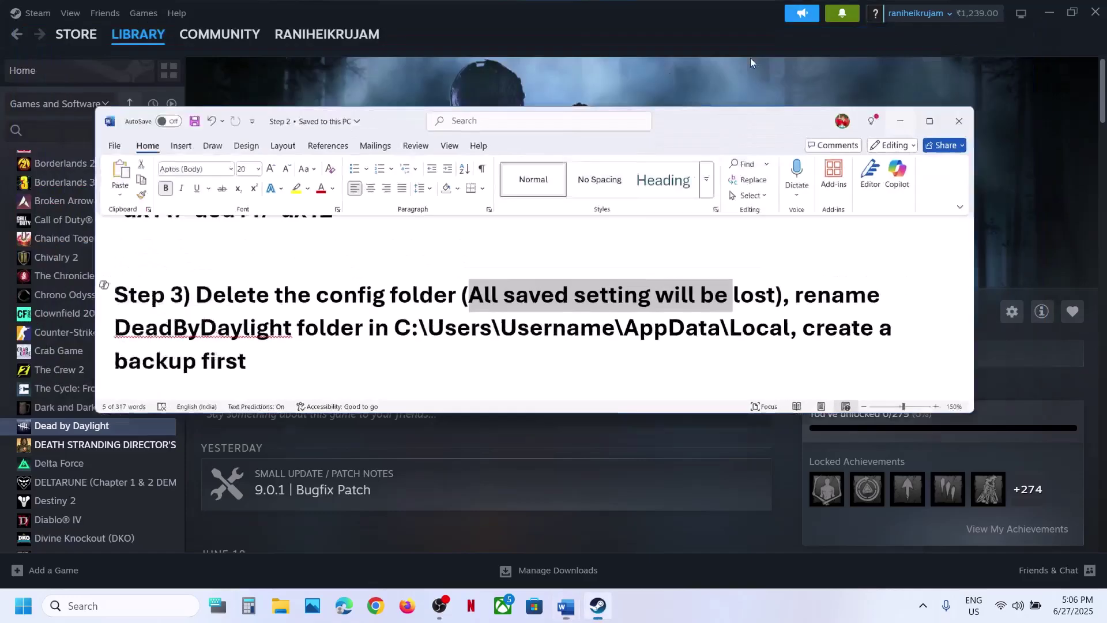
# Step: Switch to File Explorer and open the Test user folder under C:\Users
pyautogui.click(281, 606)
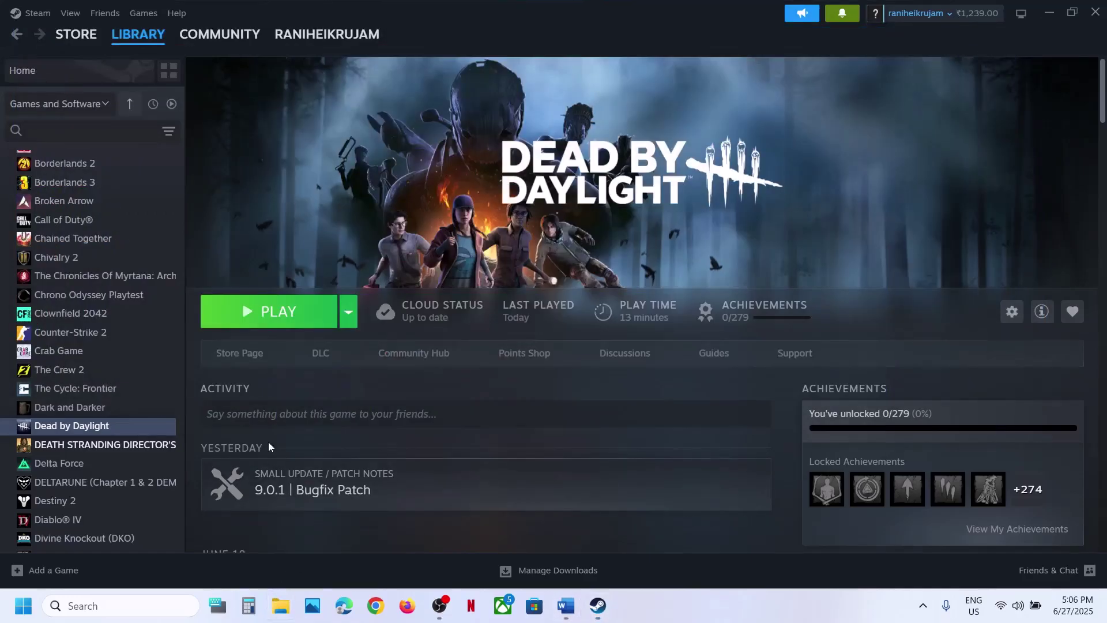
pyautogui.click(57, 374)
pyautogui.doubleClick(208, 153)
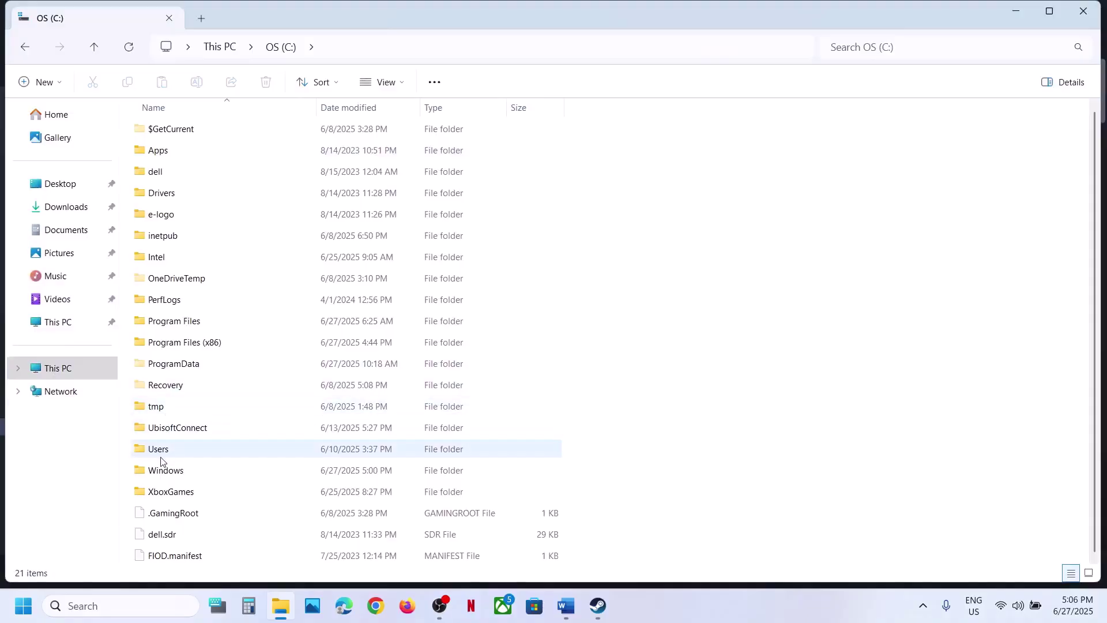
pyautogui.click(184, 449)
pyautogui.doubleClick(194, 449)
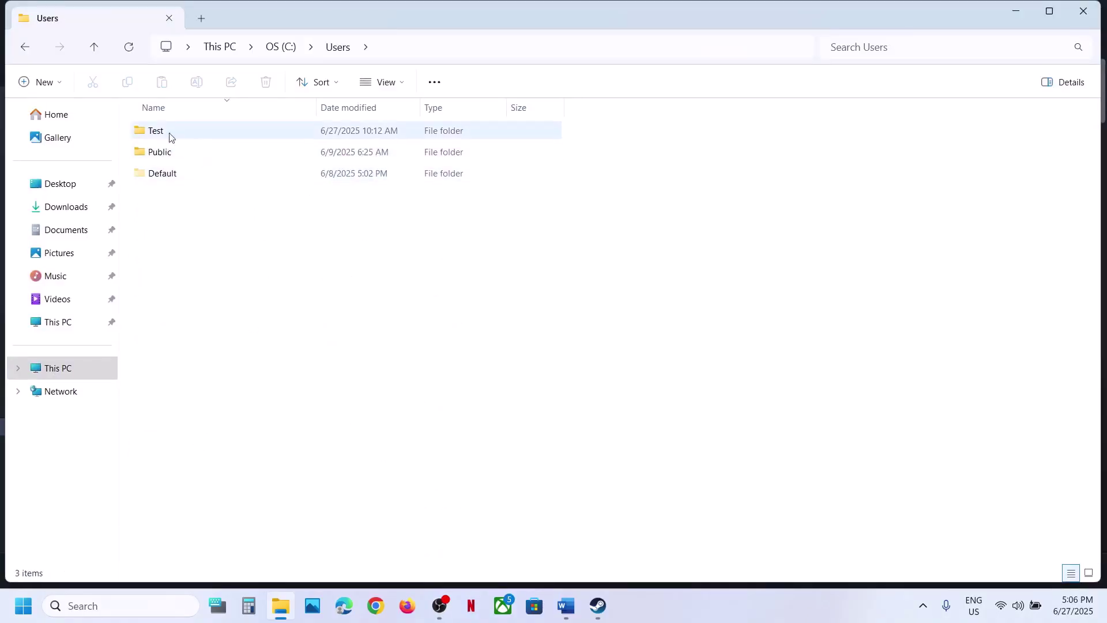
pyautogui.doubleClick(185, 133)
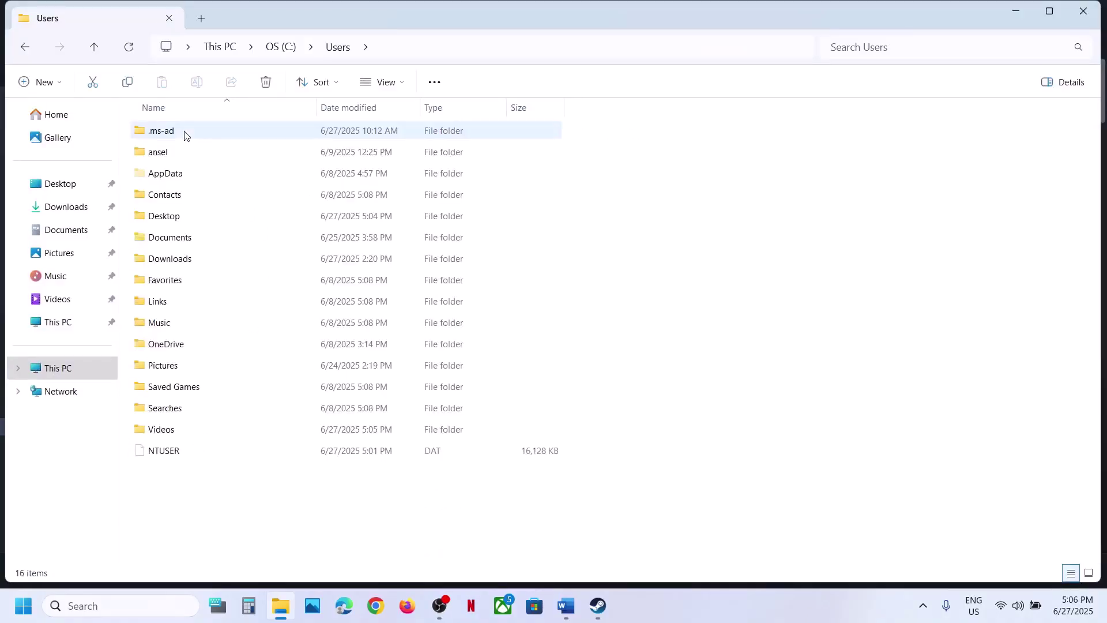
# Step: Check that hidden items are set to show, and open the AppData\Local folder
pyautogui.click(192, 178)
pyautogui.click(402, 82)
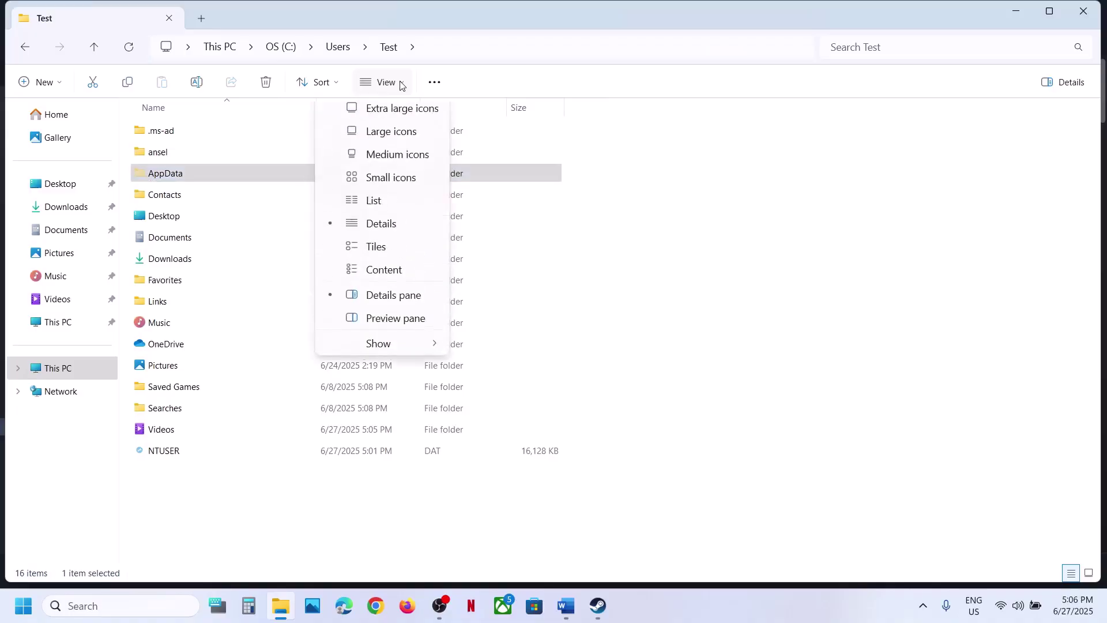
pyautogui.moveTo(403, 346)
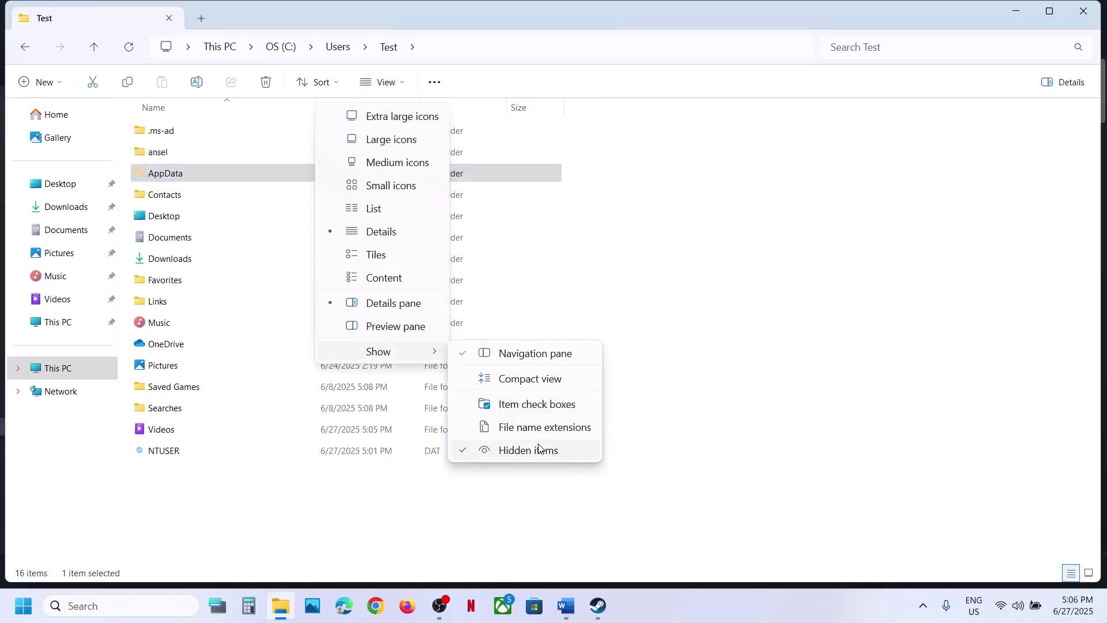
pyautogui.click(245, 171)
pyautogui.doubleClick(224, 178)
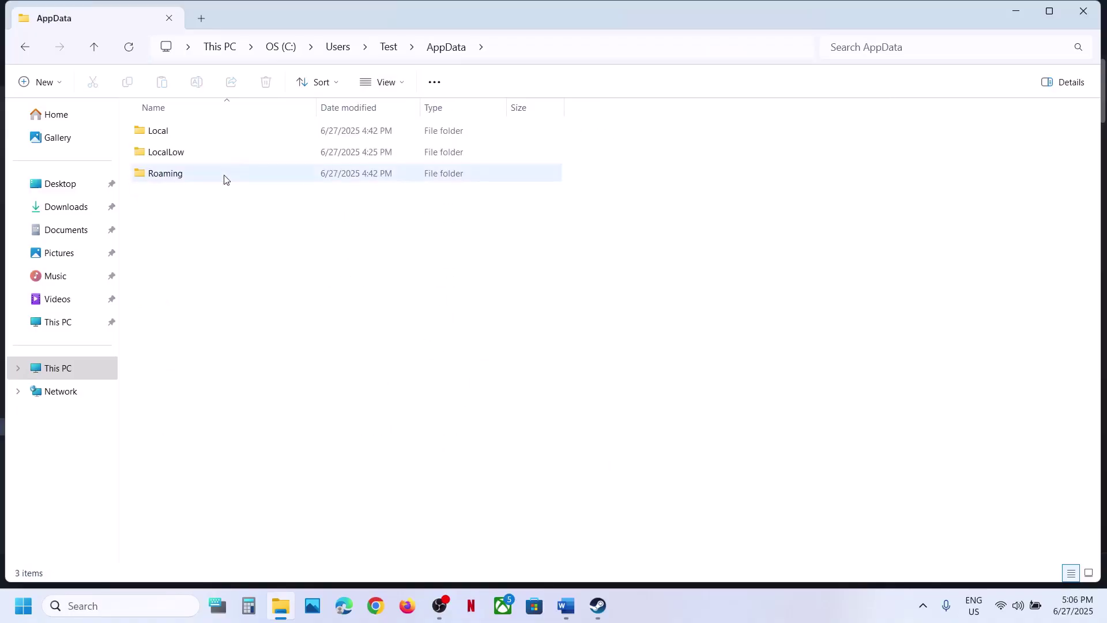
pyautogui.doubleClick(181, 137)
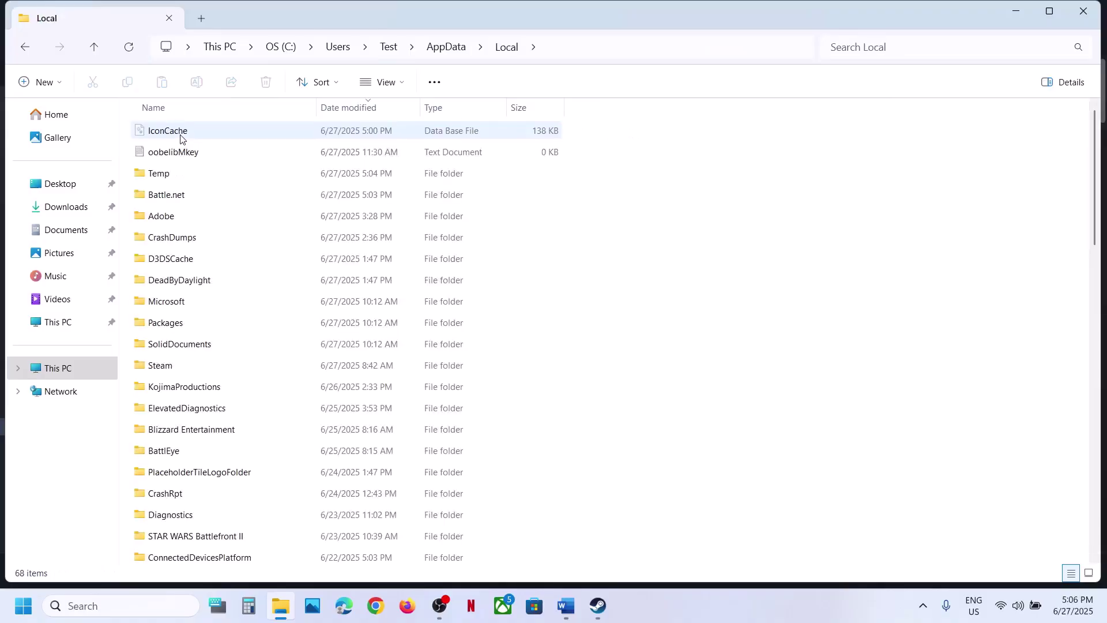
# Step: Open the DeadByDaylight\Saved folder and look at the copy and delete options for its Config folder
pyautogui.click(196, 284)
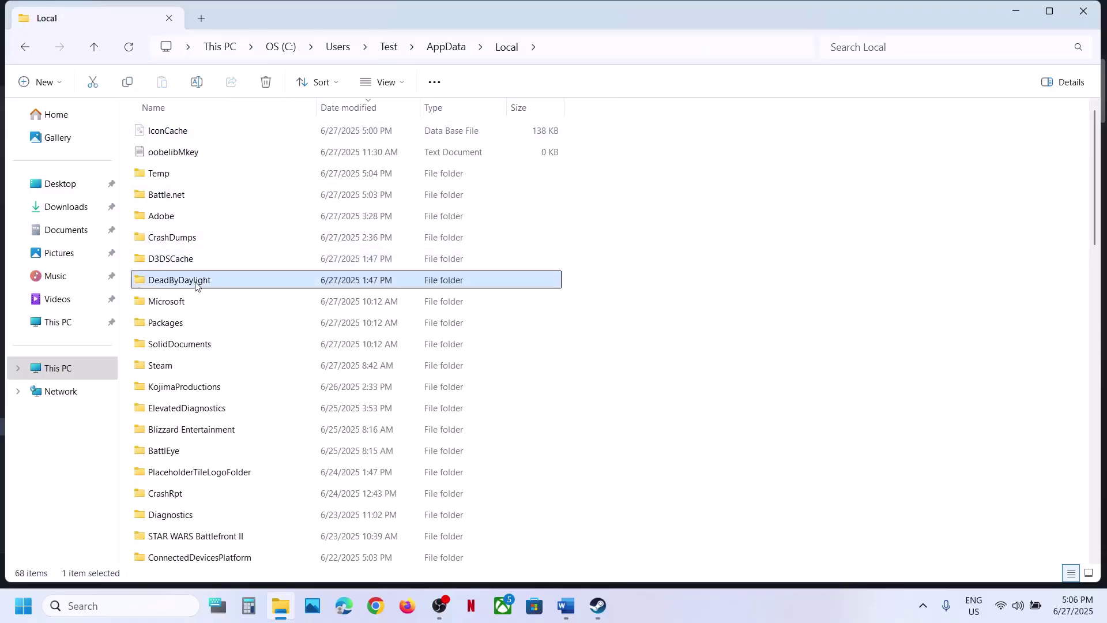
pyautogui.doubleClick(207, 284)
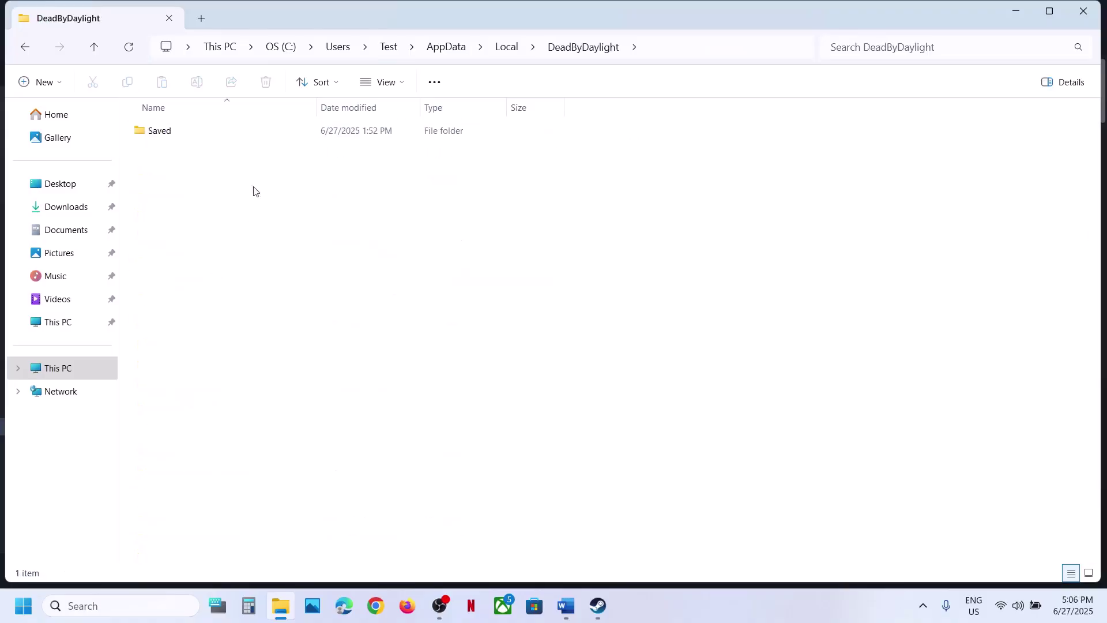
pyautogui.doubleClick(206, 137)
pyautogui.click(181, 133)
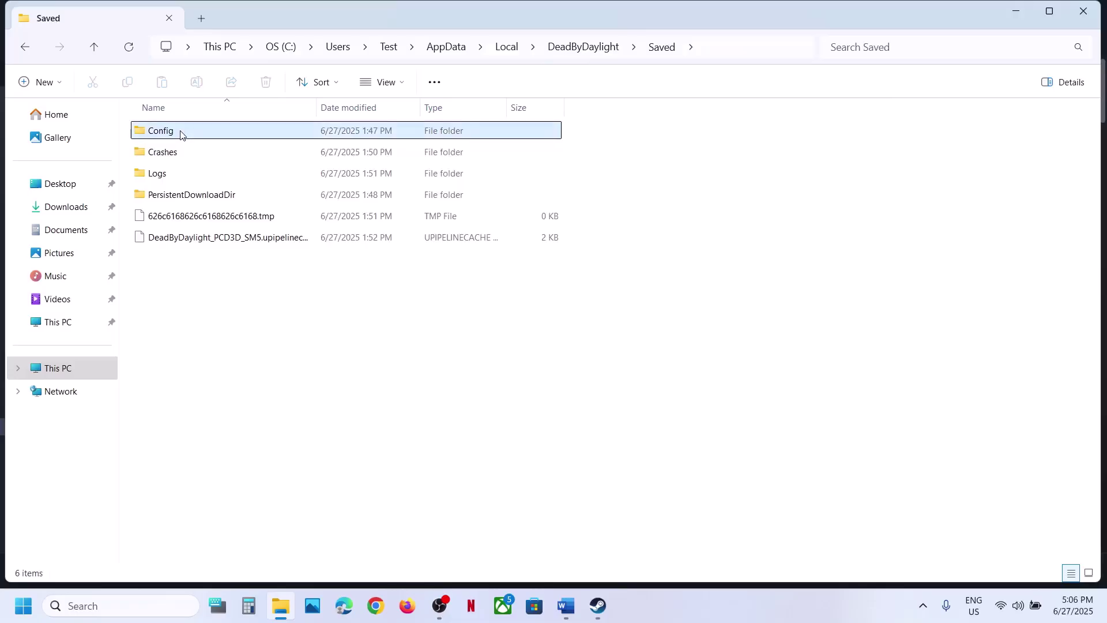
pyautogui.rightClick(180, 133)
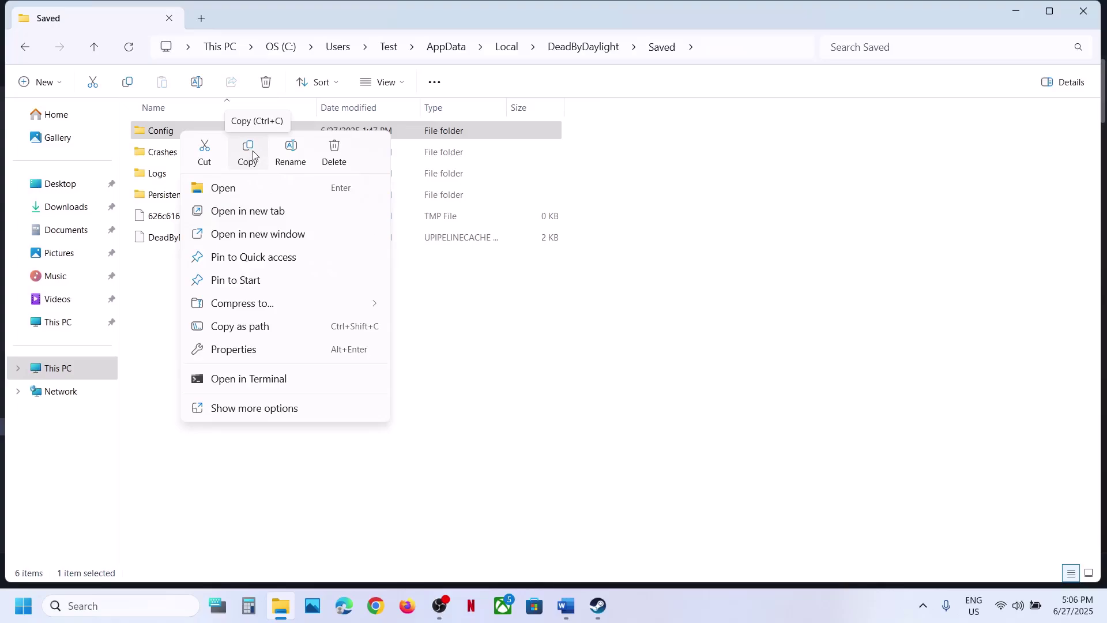
pyautogui.click(163, 134)
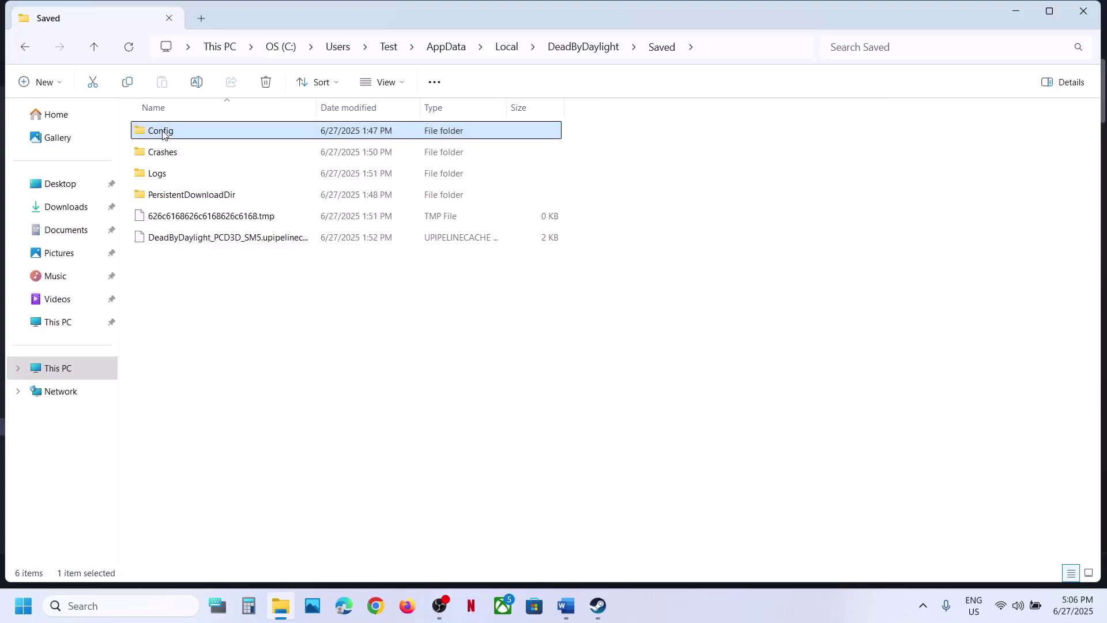
pyautogui.rightClick(164, 134)
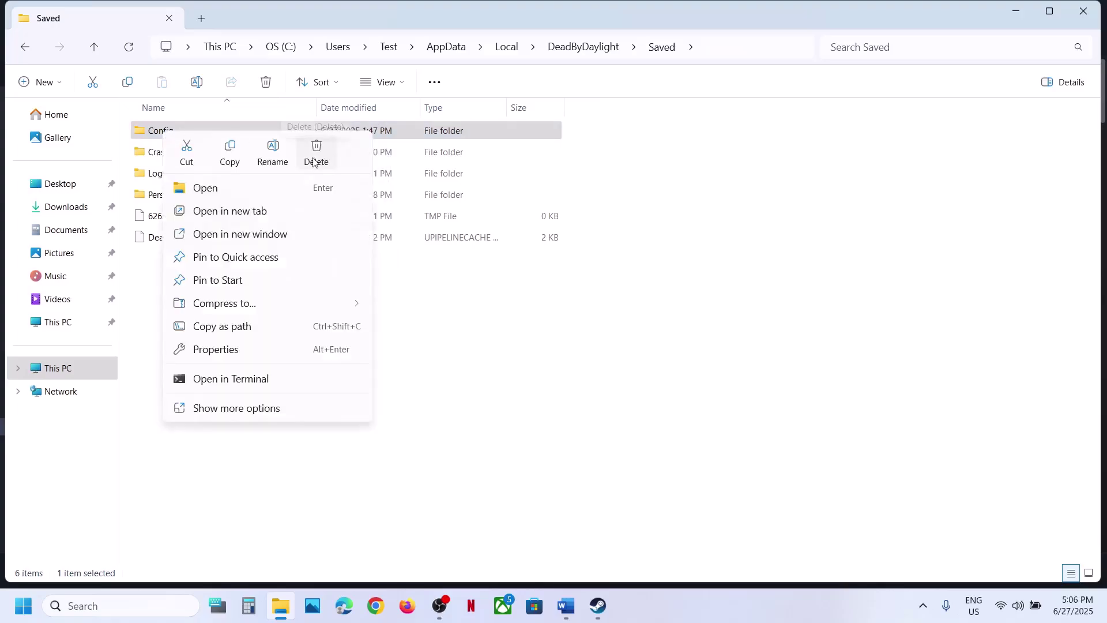
# Step: Switch to the Word document and read the part of Step 3 on renaming the DeadByDaylight folder
pyautogui.click(598, 605)
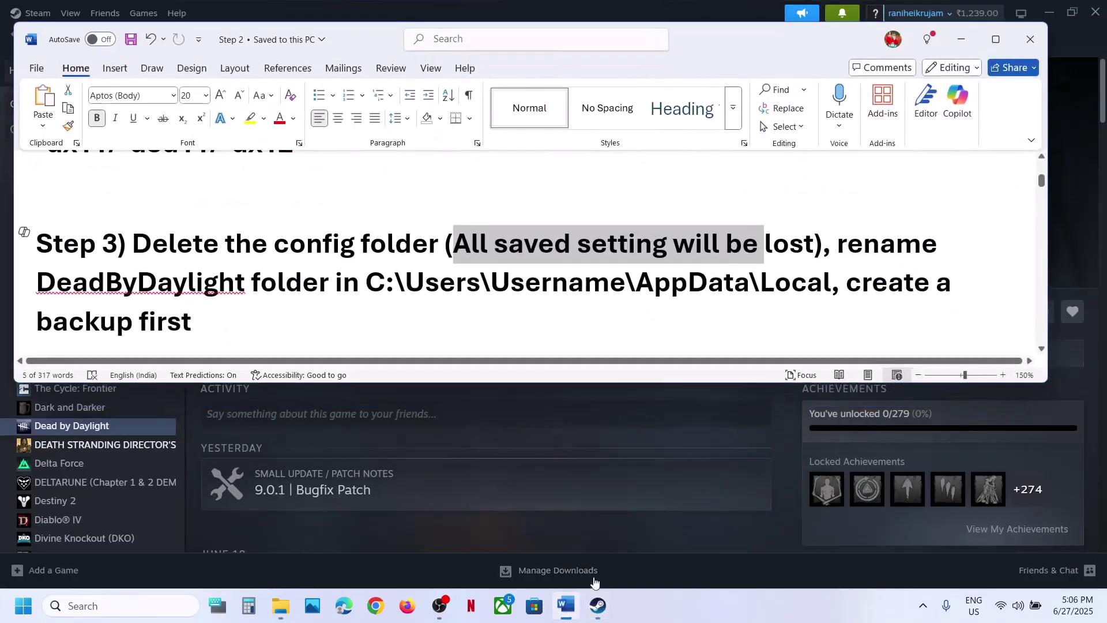
pyautogui.click(565, 606)
pyautogui.moveTo(840, 244); pyautogui.dragTo(832, 282)
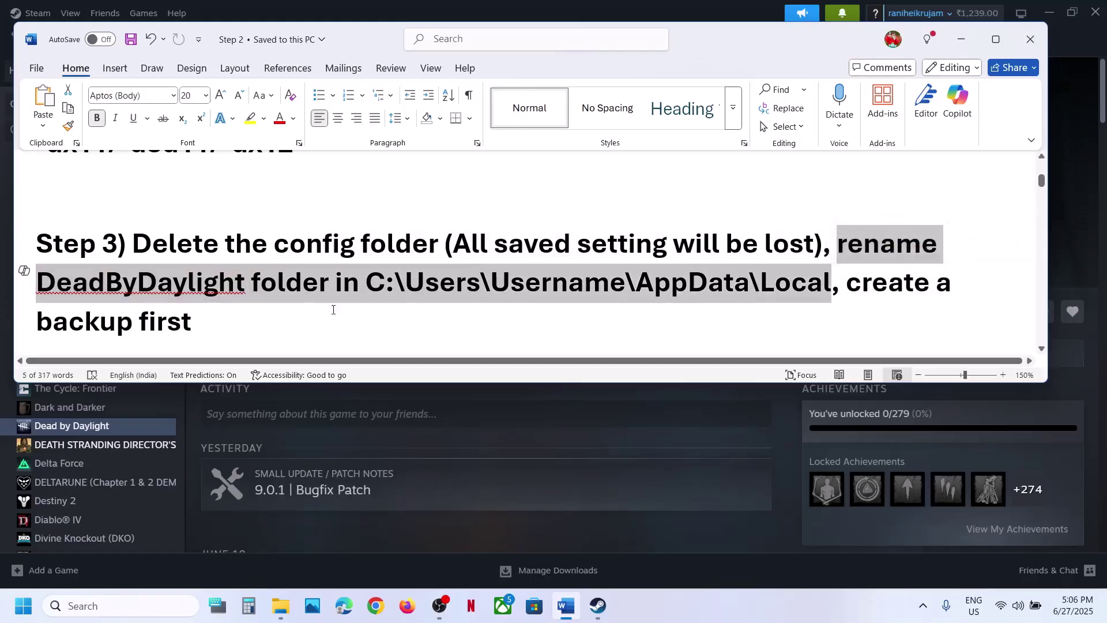
pyautogui.moveTo(251, 326); pyautogui.dragTo(834, 283)
# Step: Switch to File Explorer, go back up to the AppData\Local folder and copy its DeadByDaylight folder
pyautogui.click(280, 606)
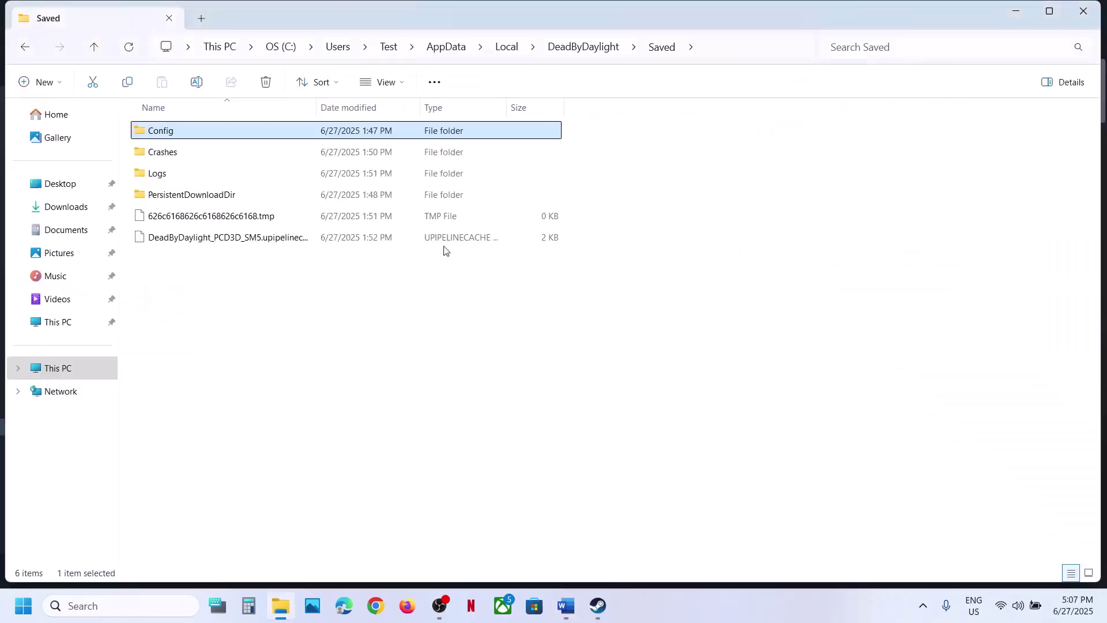
pyautogui.click(94, 47)
pyautogui.click(94, 47)
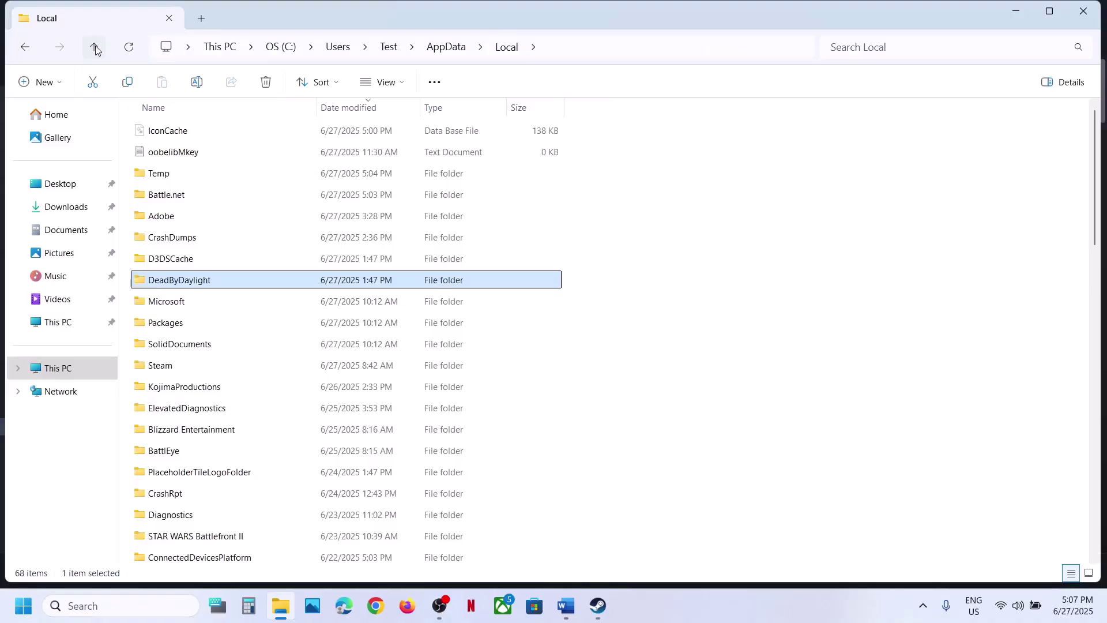
pyautogui.click(584, 51)
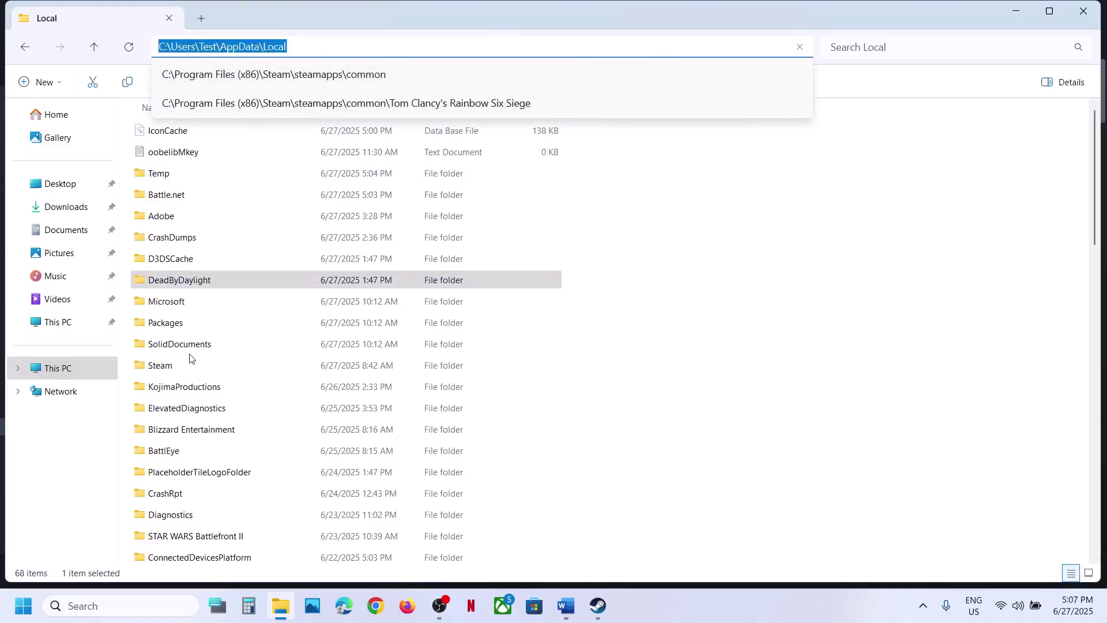
pyautogui.click(195, 285)
pyautogui.rightClick(195, 285)
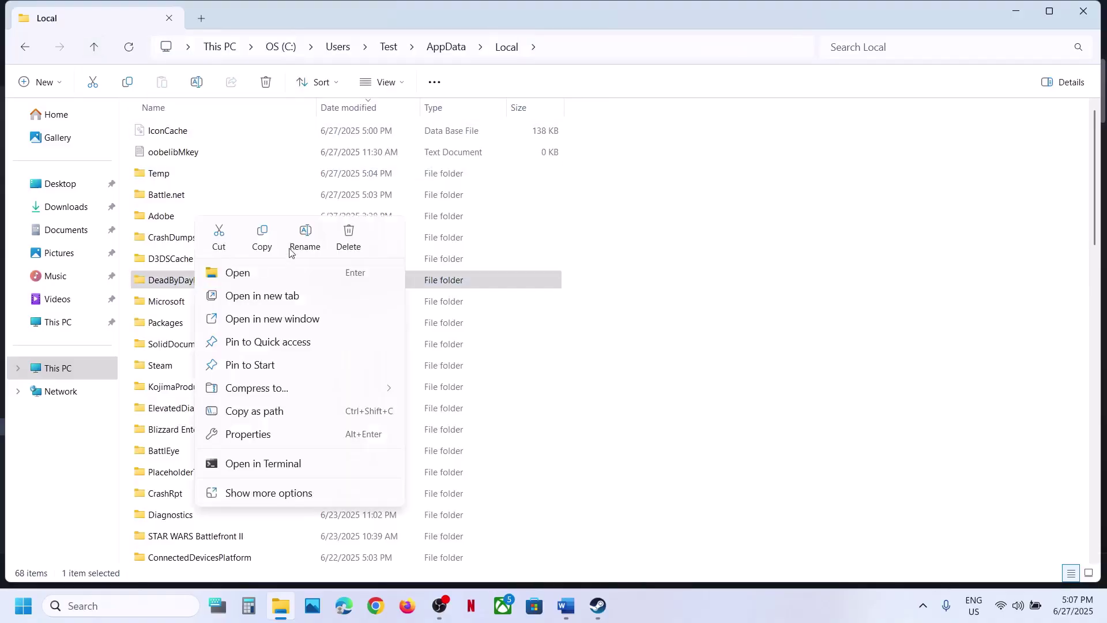
pyautogui.click(270, 238)
# Step: Paste the copied DeadByDaylight folder onto the desktop as a backup and move it to the middle of the desktop
pyautogui.press('super+d')
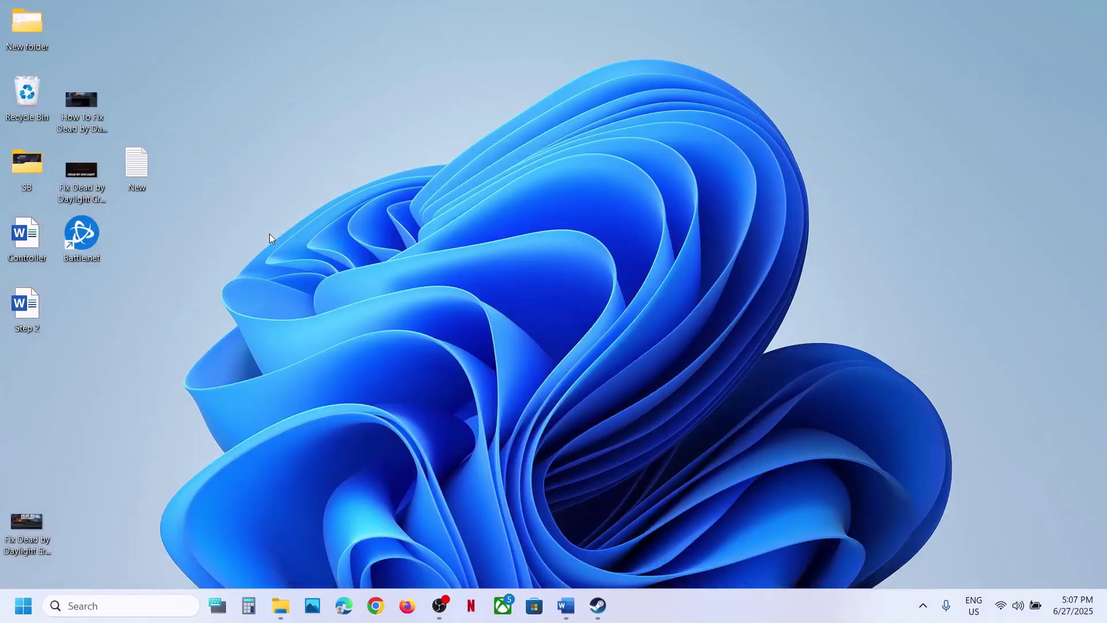
pyautogui.hotkey('ctrl', 'v')
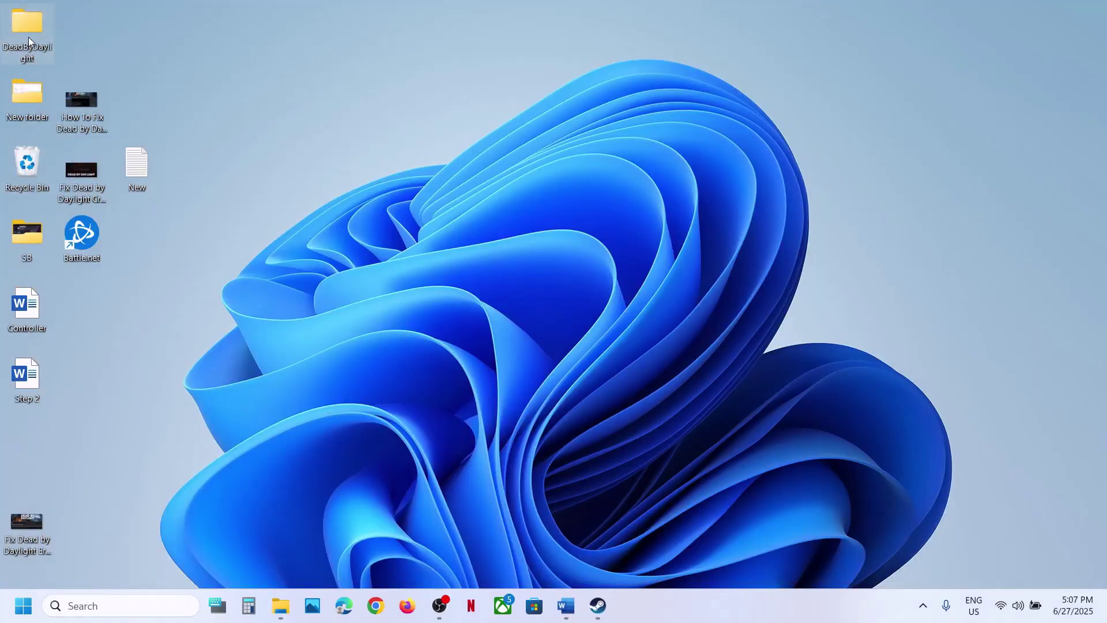
pyautogui.moveTo(29, 37); pyautogui.dragTo(65, 42)
pyautogui.moveTo(500, 268); pyautogui.dragTo(500, 267)
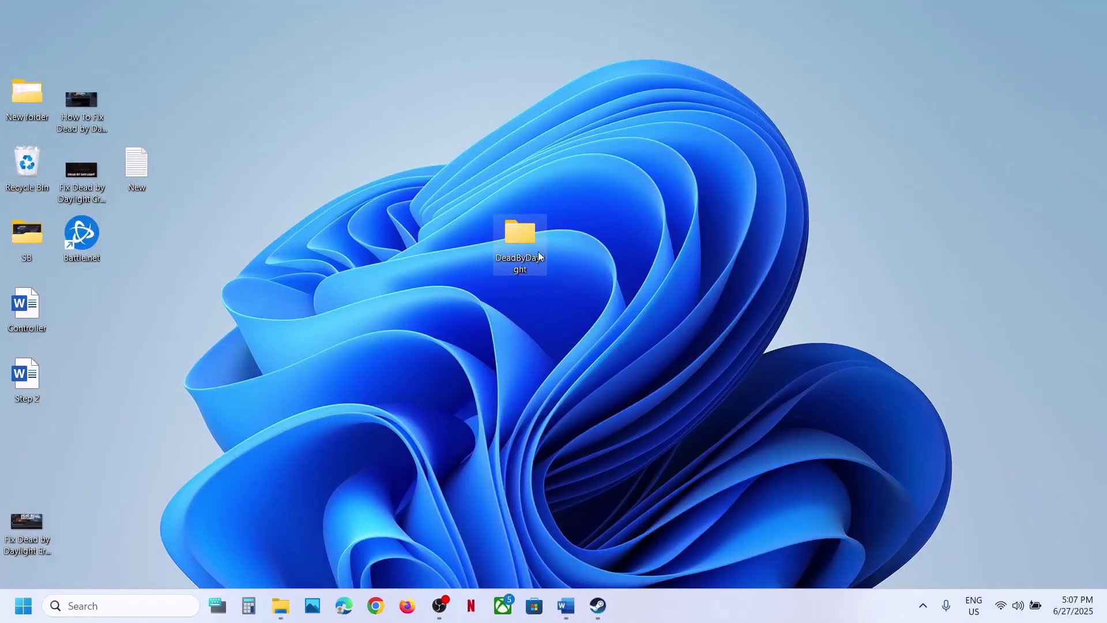
# Step: Return to AppData\Local in File Explorer and rename the original DeadByDaylight folder as DeadByDaylight.old
pyautogui.click(281, 606)
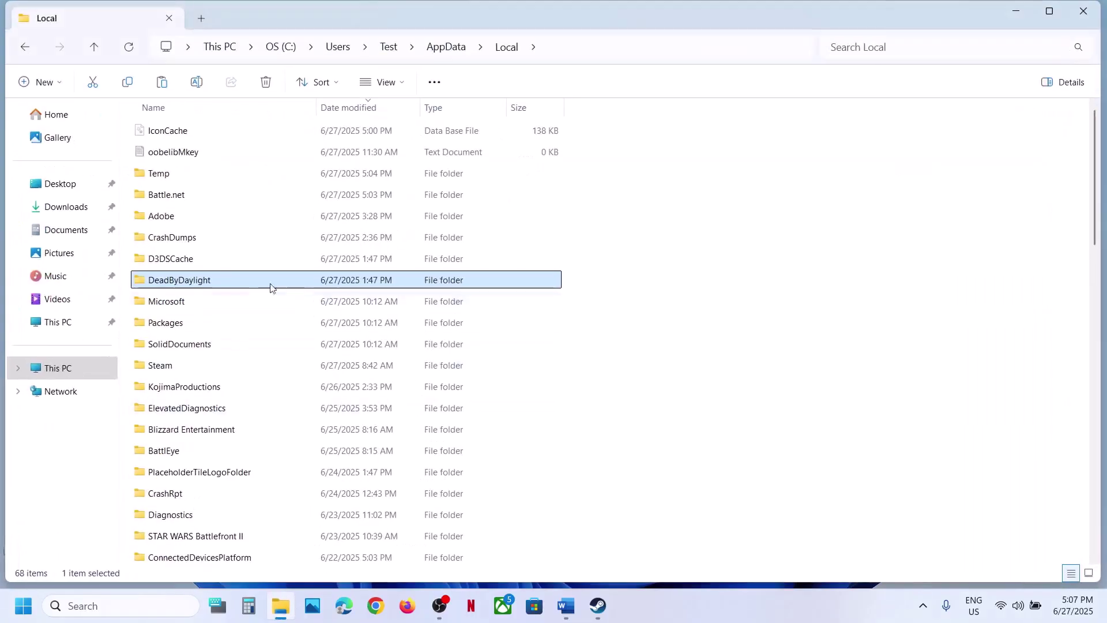
pyautogui.rightClick(208, 285)
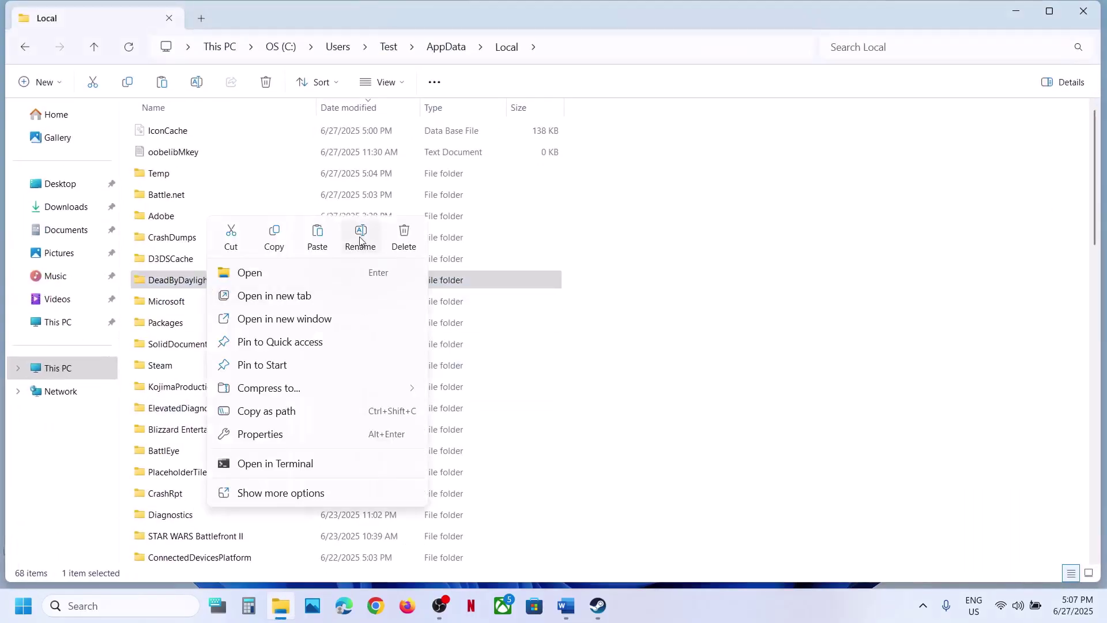
pyautogui.click(360, 237)
pyautogui.click(218, 279)
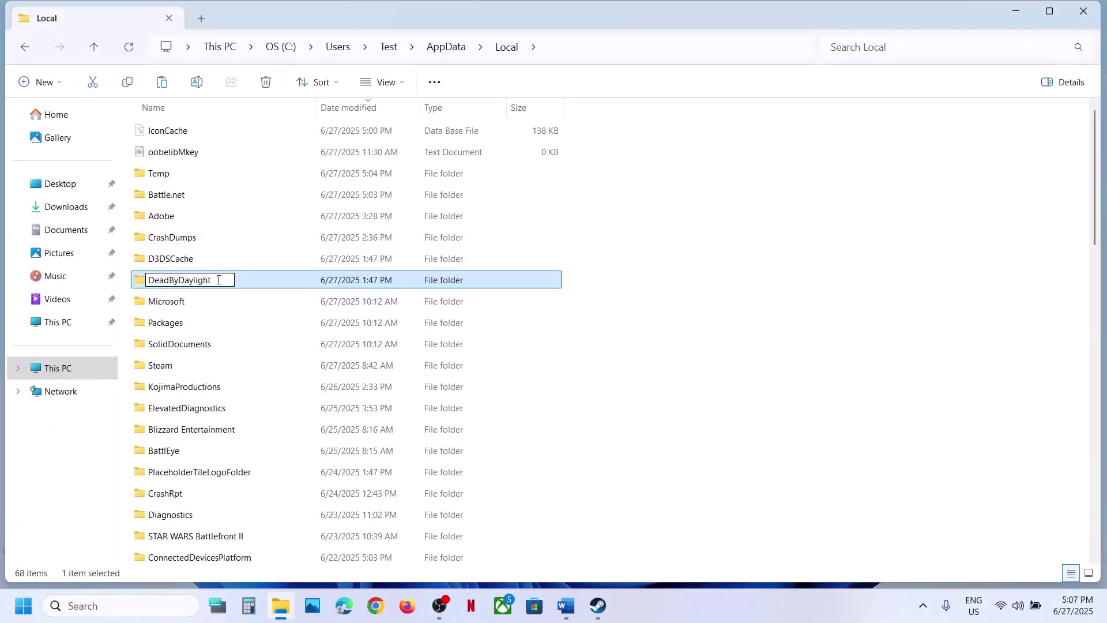
pyautogui.write('.old')
pyautogui.click(753, 351)
# Step: Switch to the Word document and read Step 4 on the TdrDelay value
pyautogui.click(599, 610)
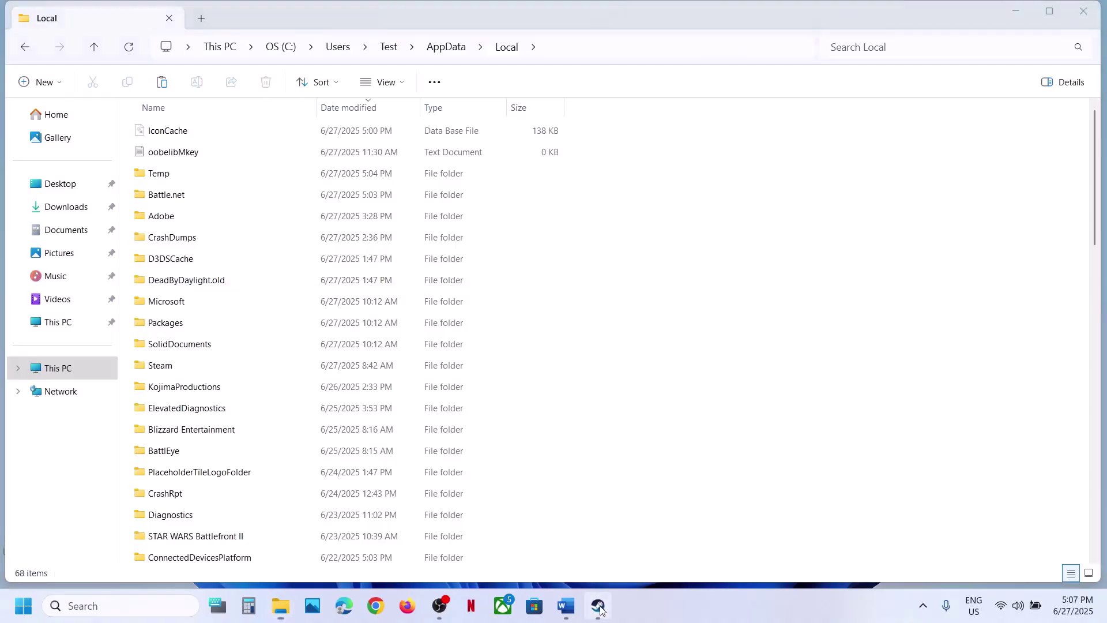
pyautogui.click(566, 606)
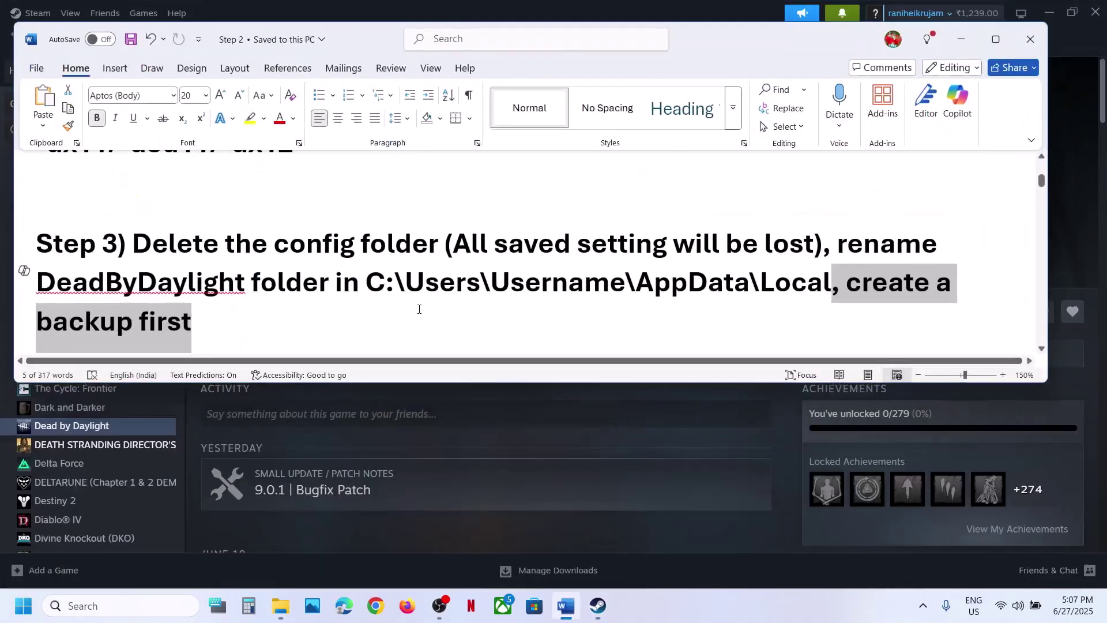
pyautogui.scroll(-3, 420, 309)
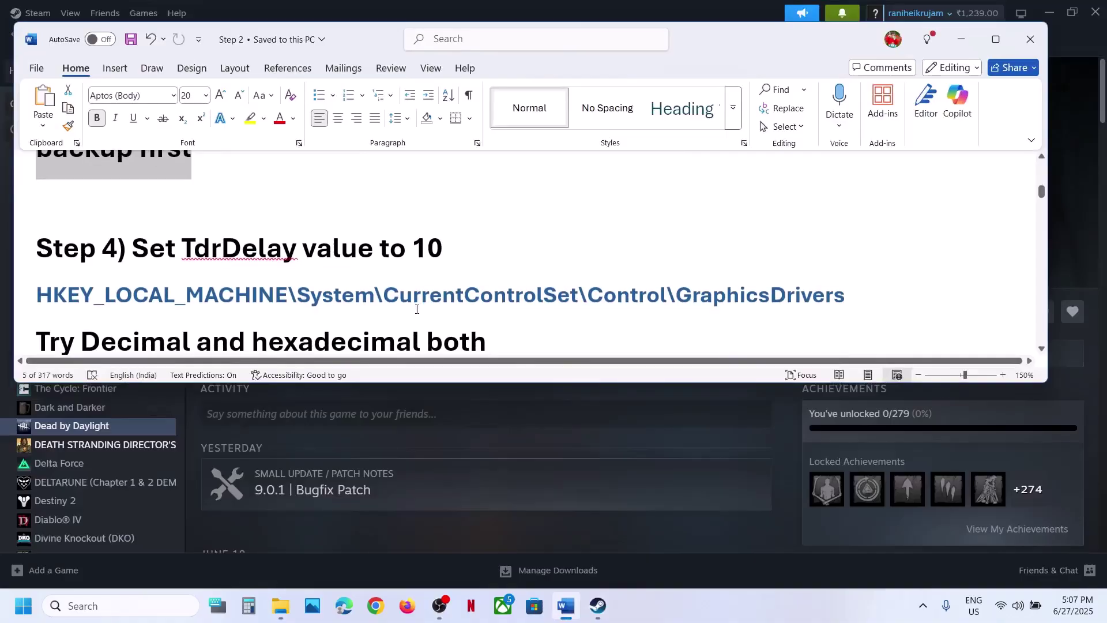
pyautogui.scroll(-1, 322, 277)
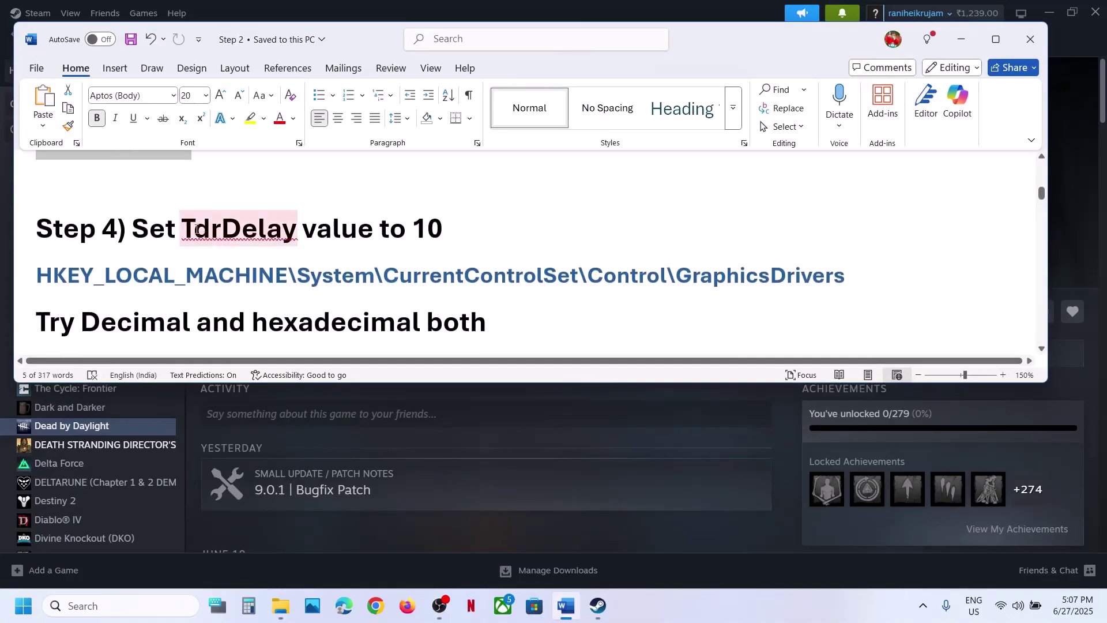
pyautogui.moveTo(197, 229); pyautogui.dragTo(445, 230)
pyautogui.click(450, 232)
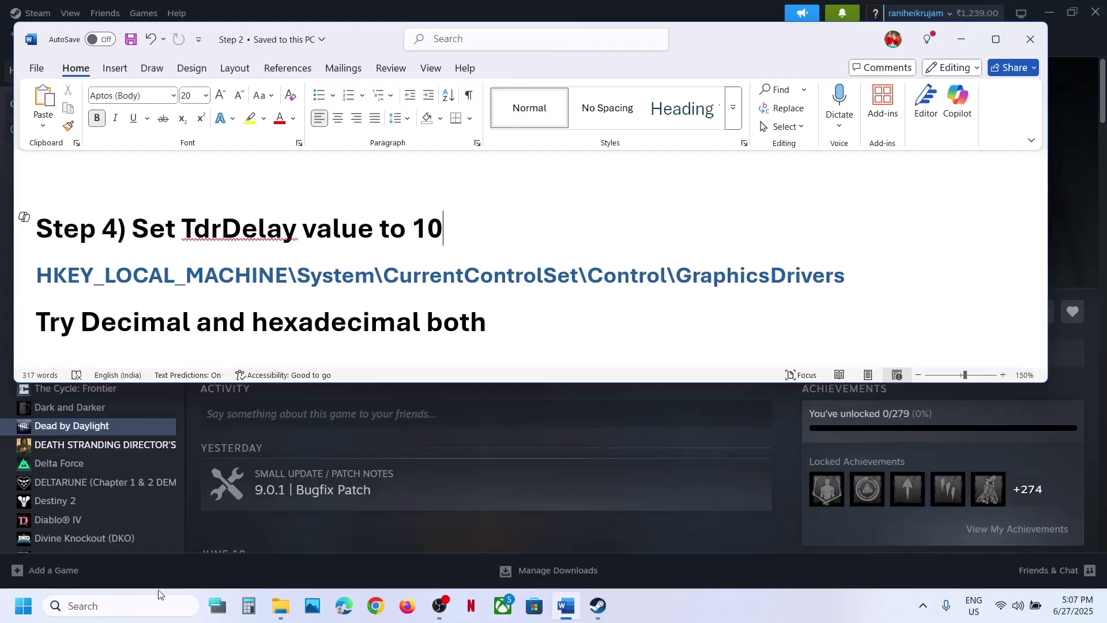
# Step: Search Windows for the Registry Editor, open it and allow it to make changes to the device
pyautogui.click(125, 610)
pyautogui.write('registry')
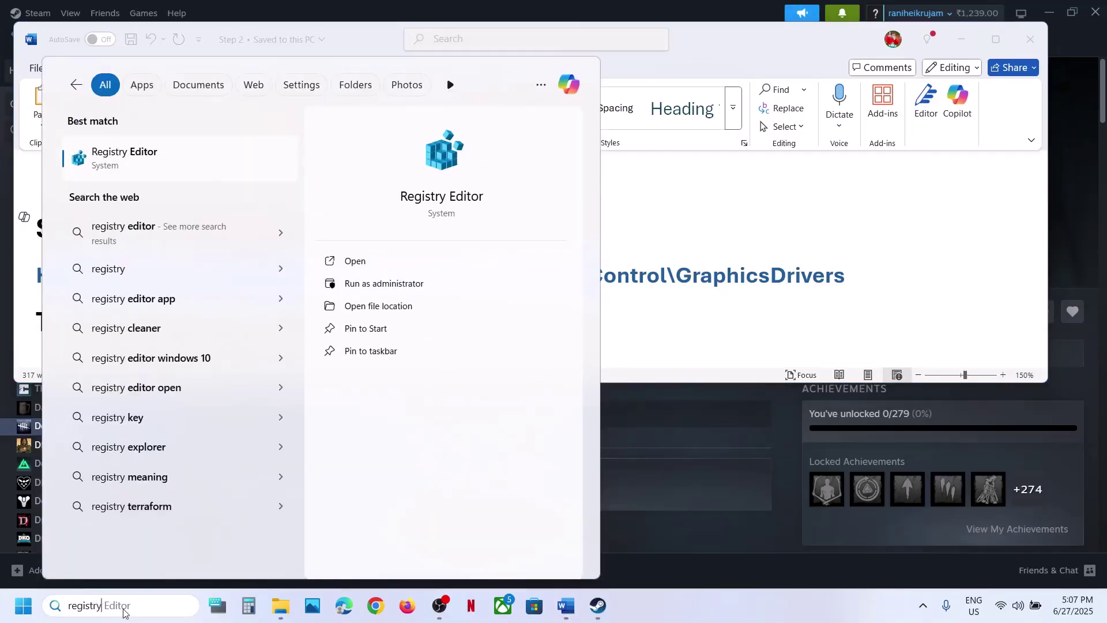
pyautogui.press('Return')
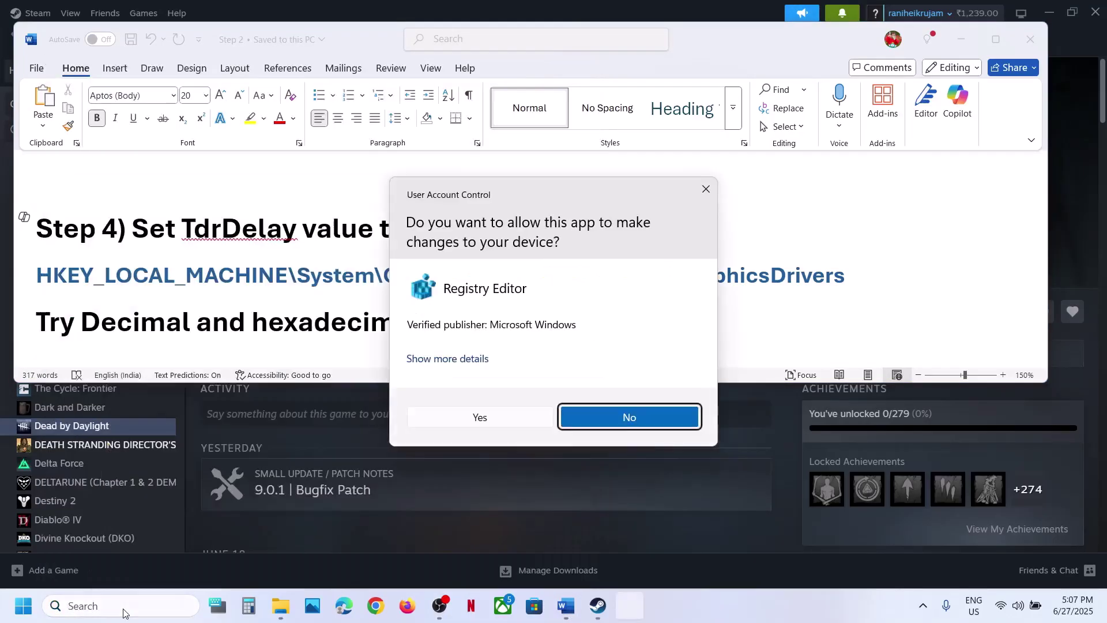
pyautogui.click(459, 419)
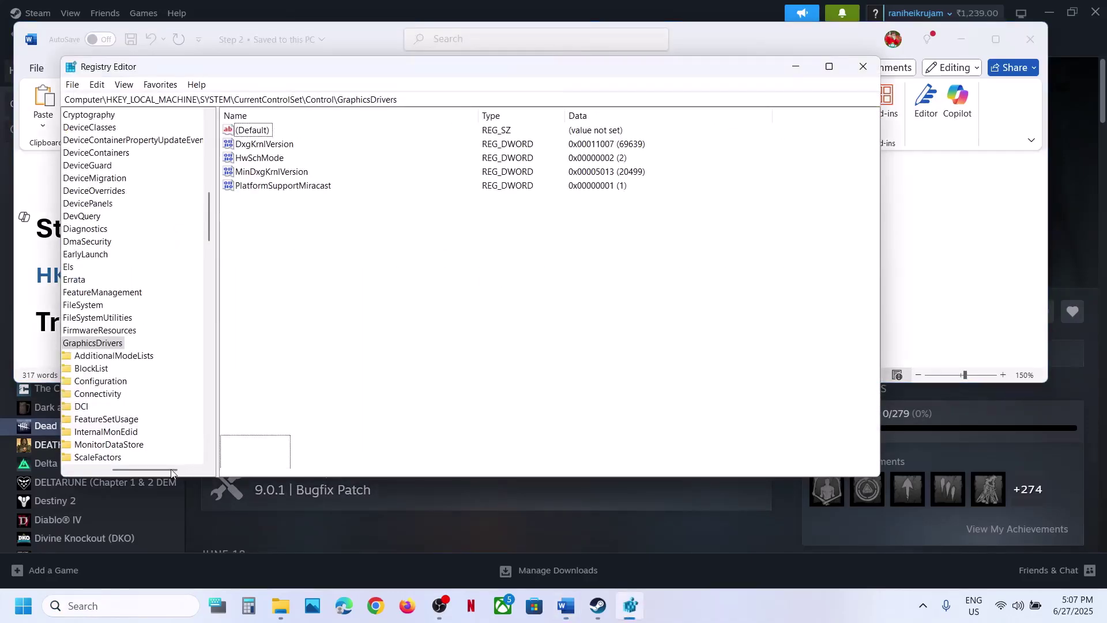
# Step: Collapse the expanded registry keys from GraphicsDrivers up to HKEY_LOCAL_MACHINE
pyautogui.moveTo(173, 470); pyautogui.dragTo(69, 472)
pyautogui.click(126, 343)
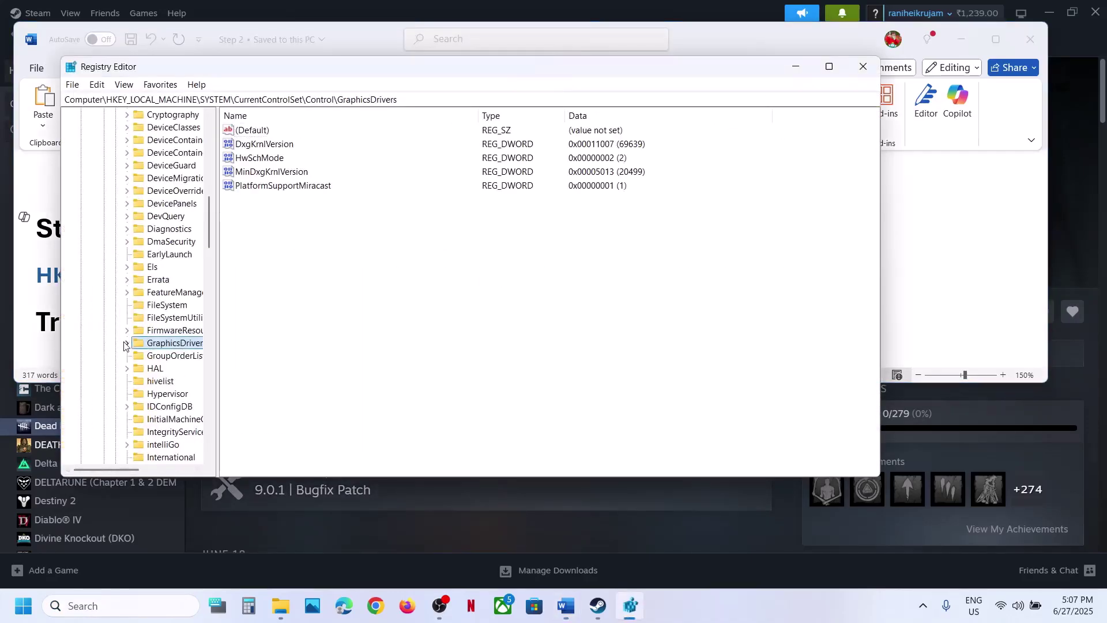
pyautogui.scroll(15, 154, 214)
pyautogui.click(115, 292)
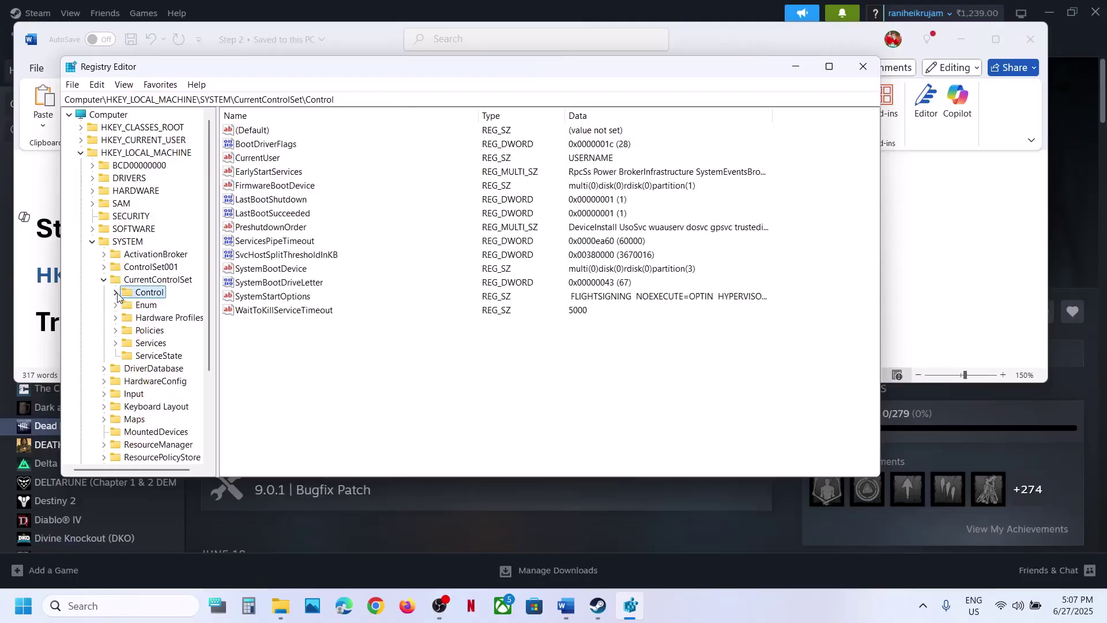
pyautogui.click(104, 280)
pyautogui.click(92, 242)
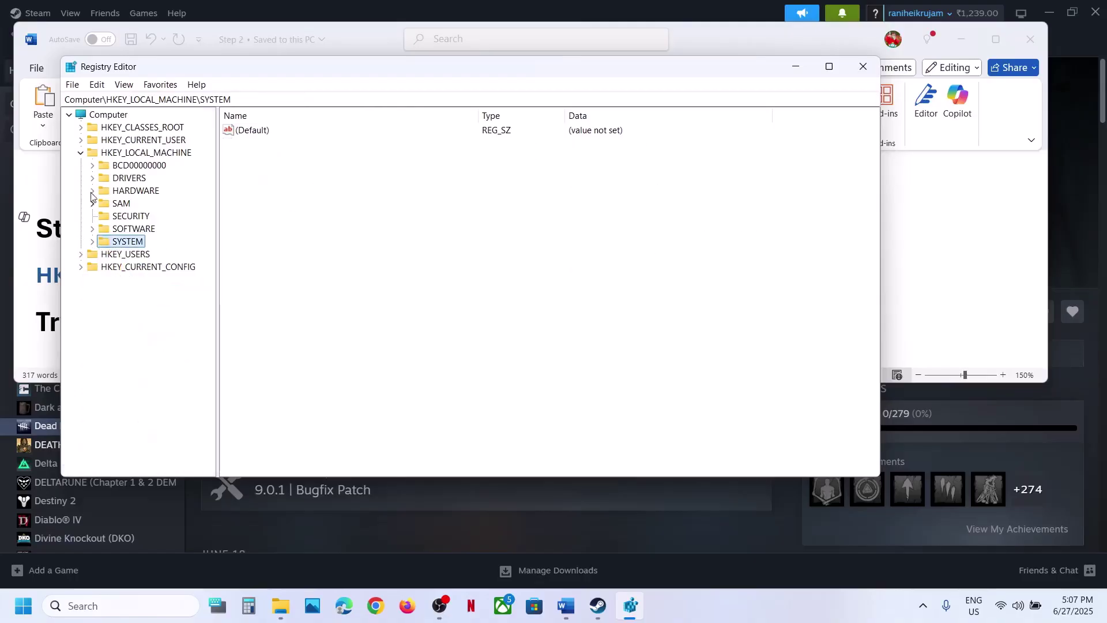
pyautogui.click(81, 153)
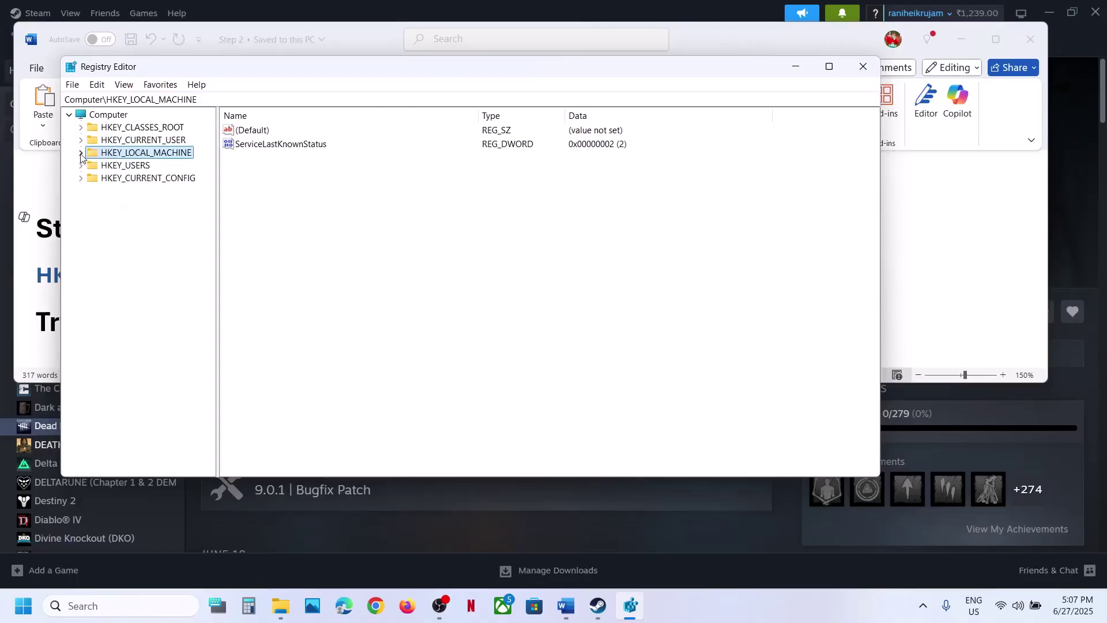
# Step: Expand HKEY_LOCAL_MACHINE, SYSTEM and CurrentControlSet in the registry tree, checking the path against the Word document
pyautogui.click(81, 153)
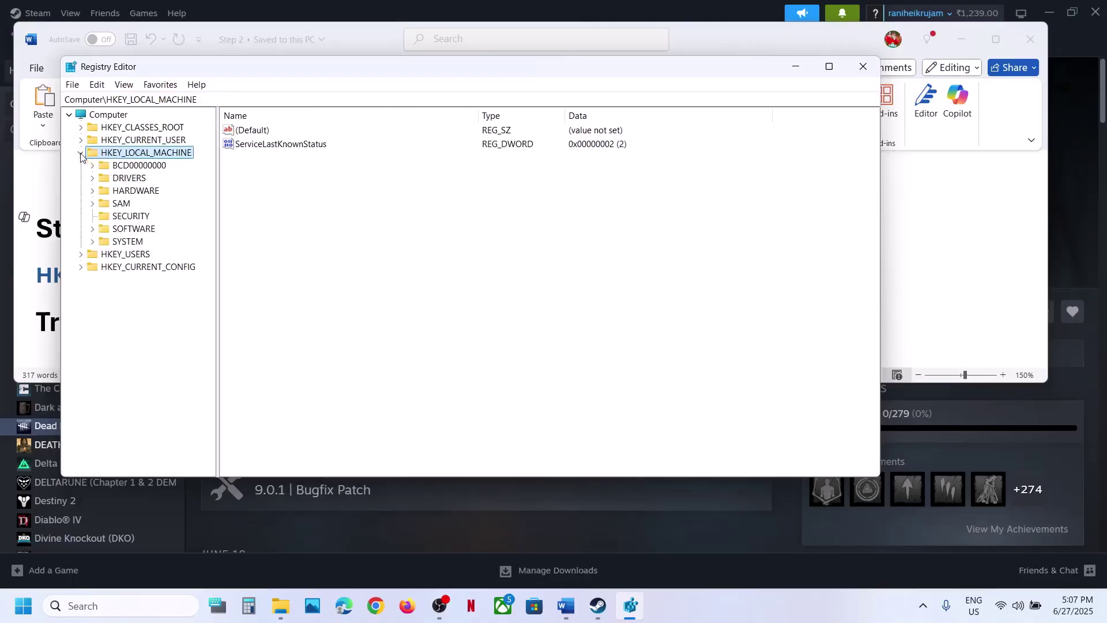
pyautogui.click(48, 265)
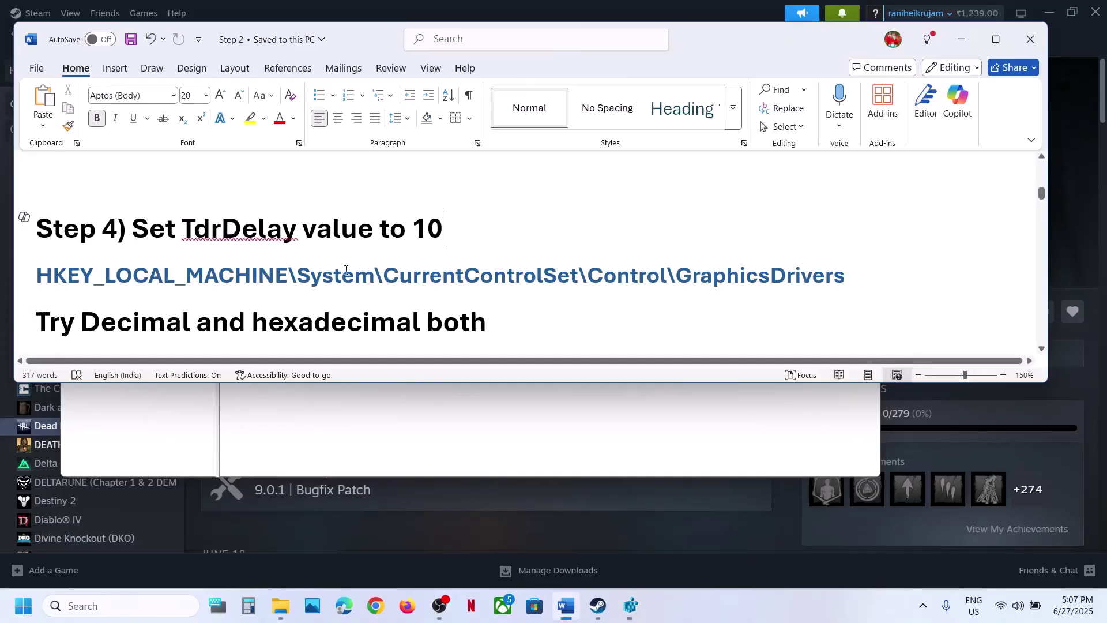
pyautogui.hotkey('alt', 'Tab')
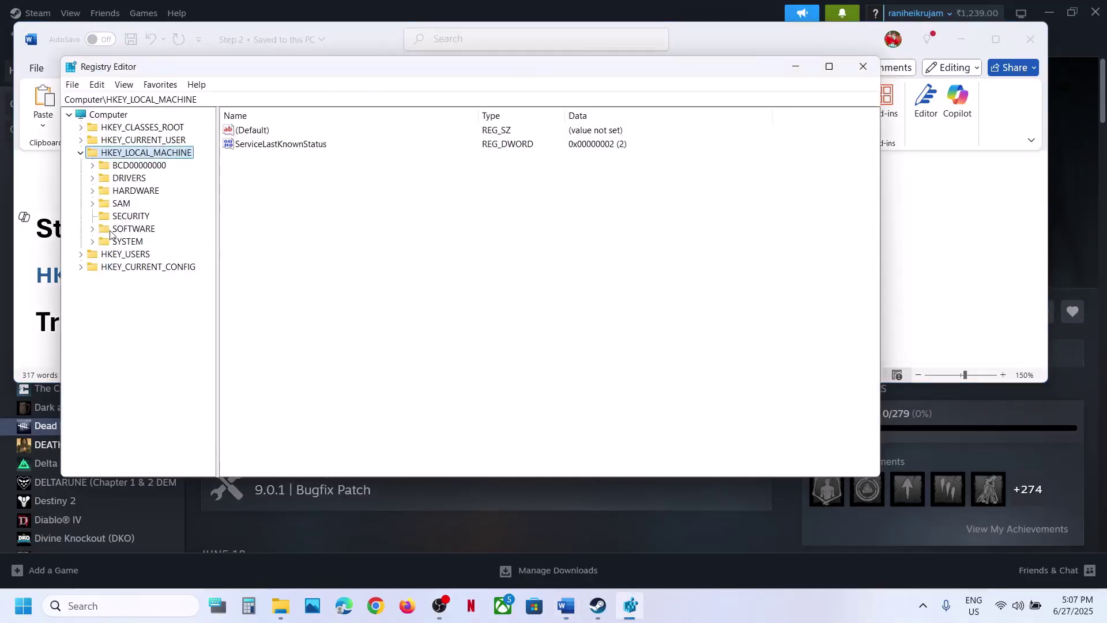
pyautogui.click(93, 242)
pyautogui.click(165, 281)
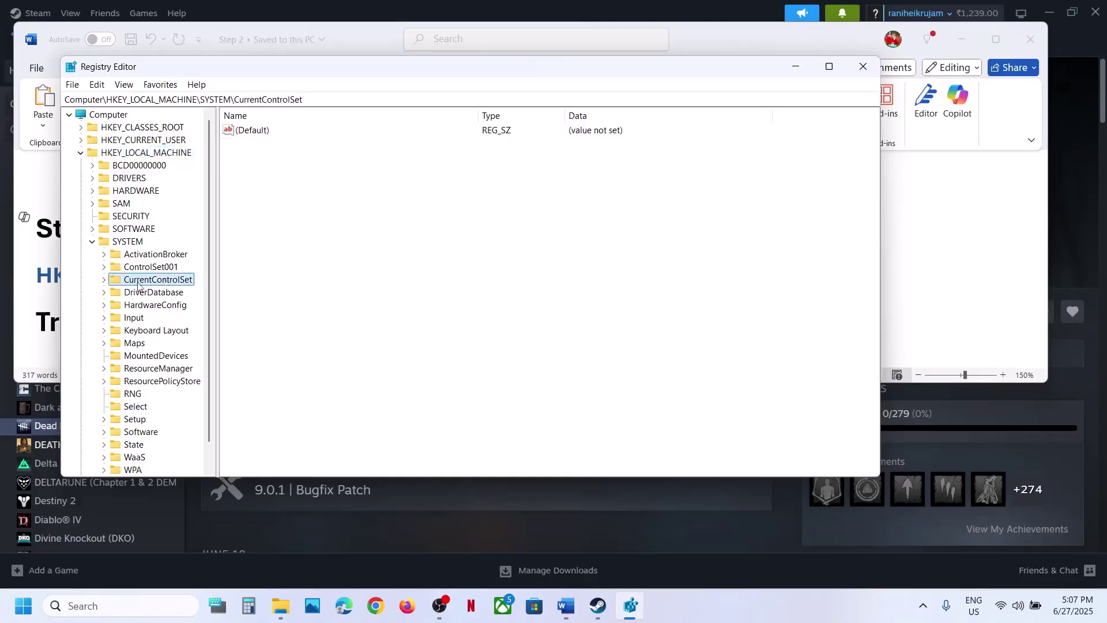
pyautogui.click(104, 281)
# Step: Check the rest of the path in the Word document, then expand the Control key and select GraphicsDrivers
pyautogui.hotkey('alt', 'Tab')
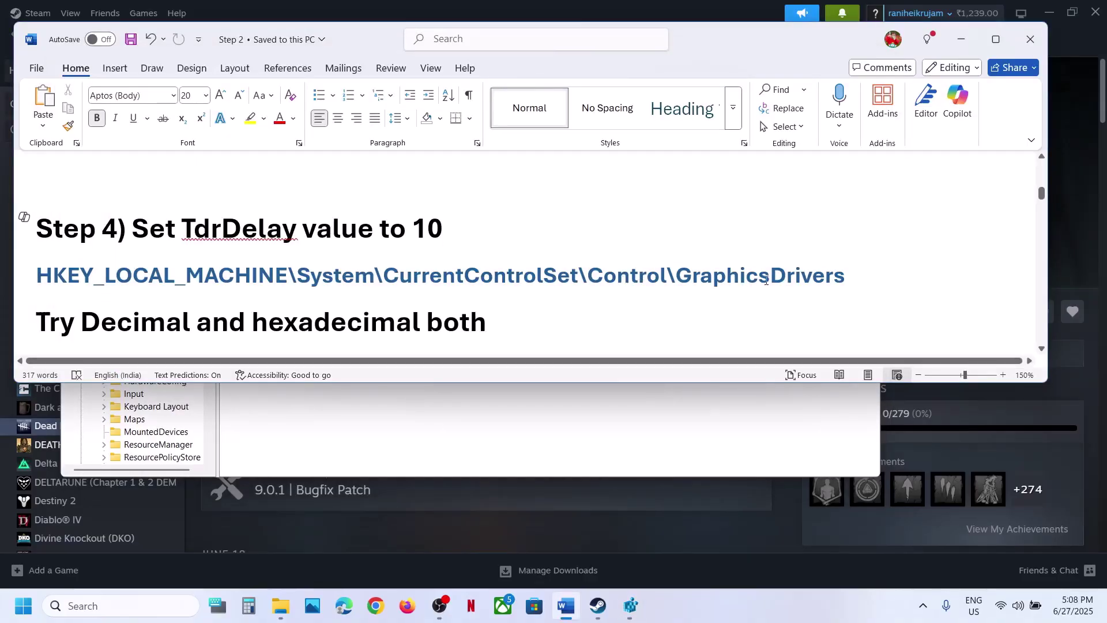
pyautogui.hotkey('alt', 'Tab')
pyautogui.click(148, 292)
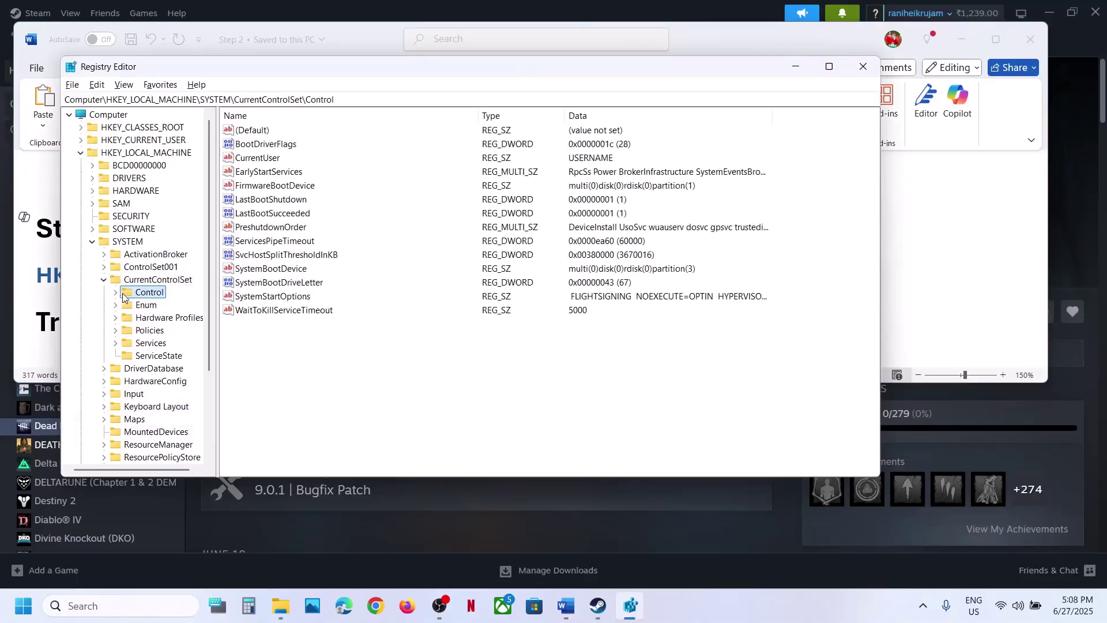
pyautogui.click(116, 292)
pyautogui.scroll(-13, 151, 304)
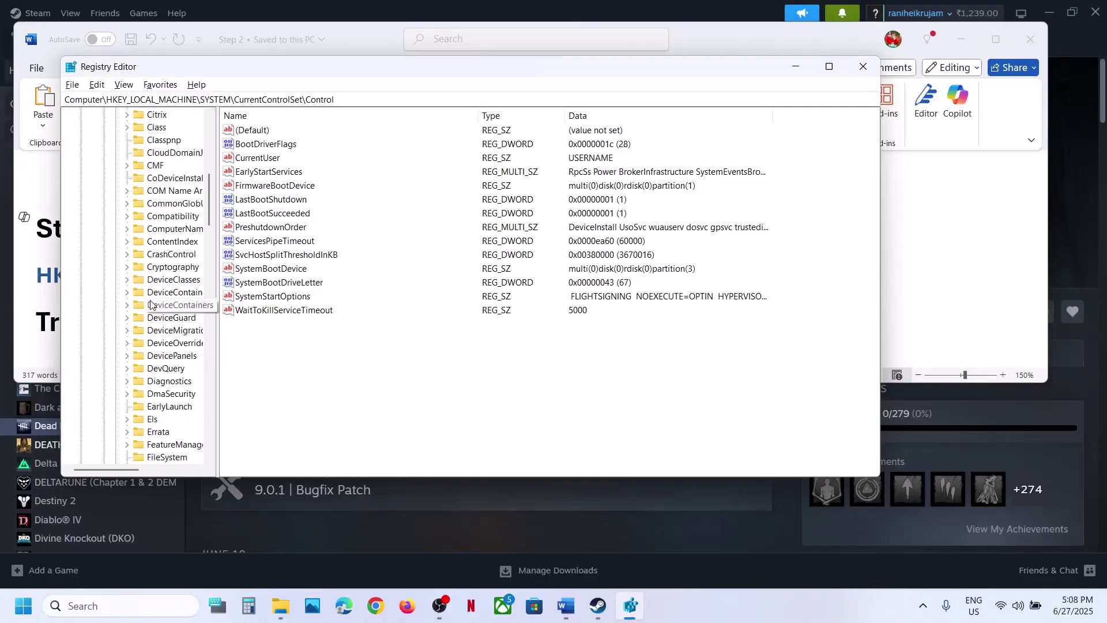
pyautogui.scroll(-1, 150, 304)
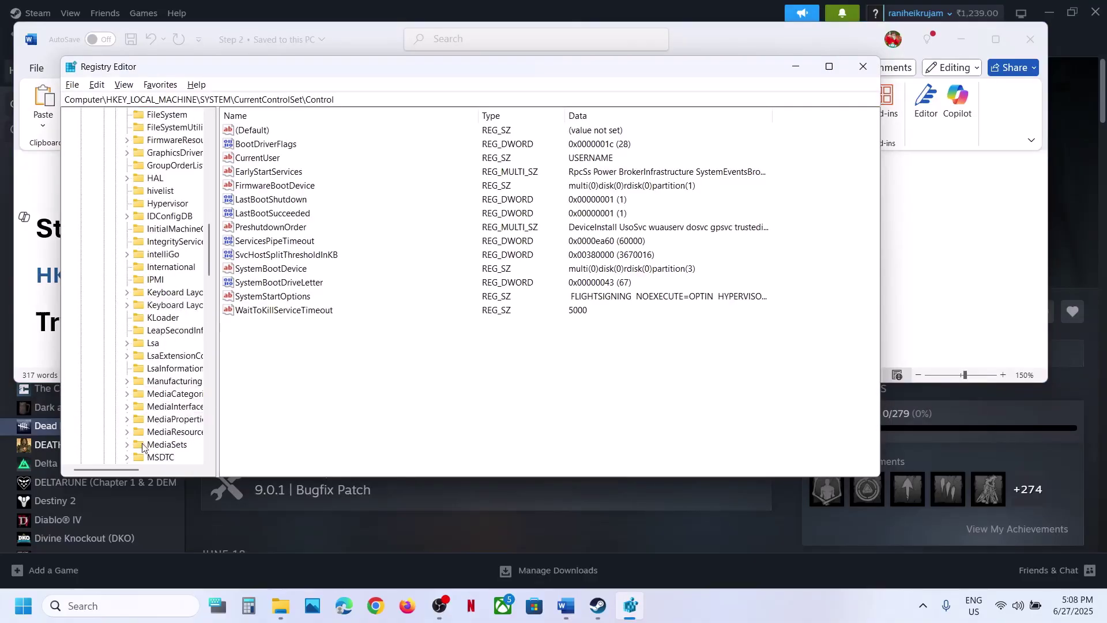
pyautogui.moveTo(120, 469); pyautogui.dragTo(137, 468)
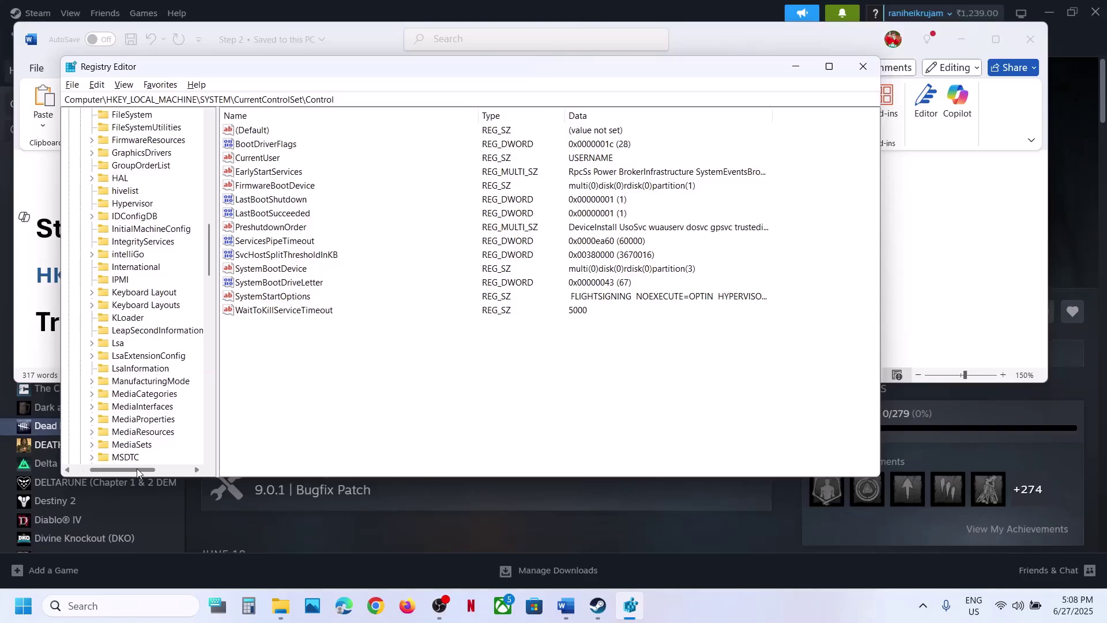
pyautogui.click(136, 155)
pyautogui.scroll(1, 136, 160)
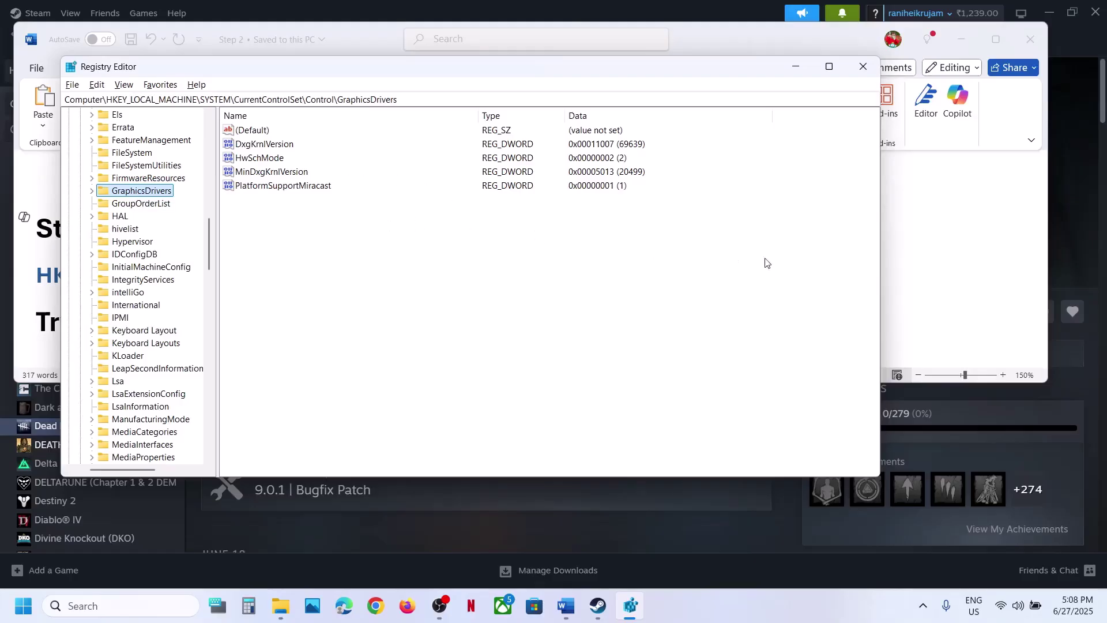
# Step: Check the TdrDelay name in Step 4 of the Word document, then minimize the document to return to the Registry Editor
pyautogui.click(919, 258)
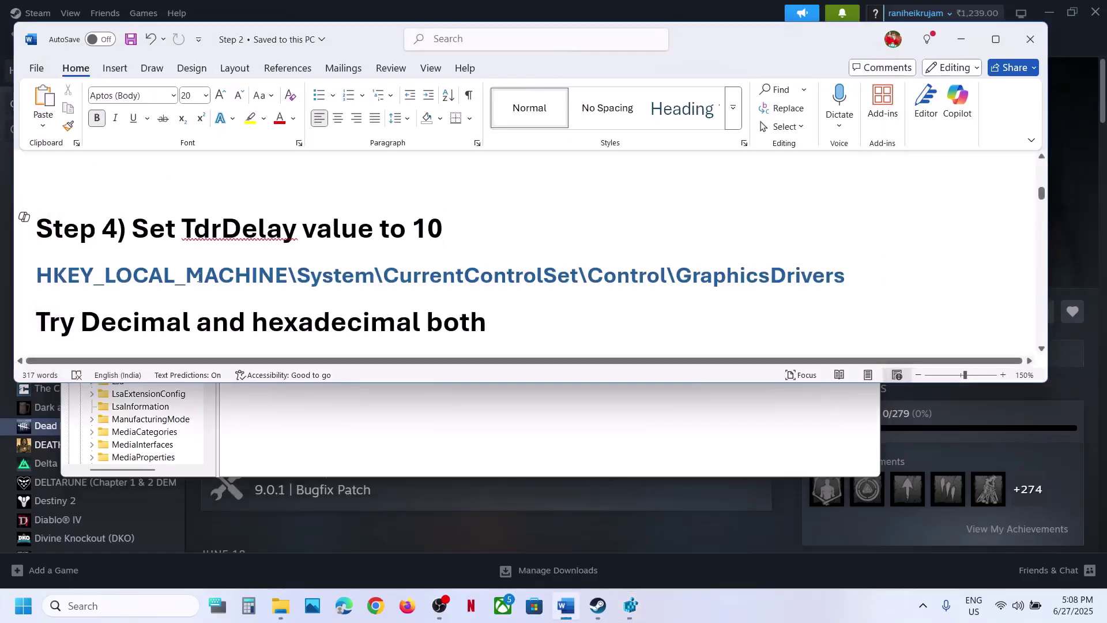
pyautogui.doubleClick(194, 220)
pyautogui.moveTo(188, 226); pyautogui.dragTo(297, 229)
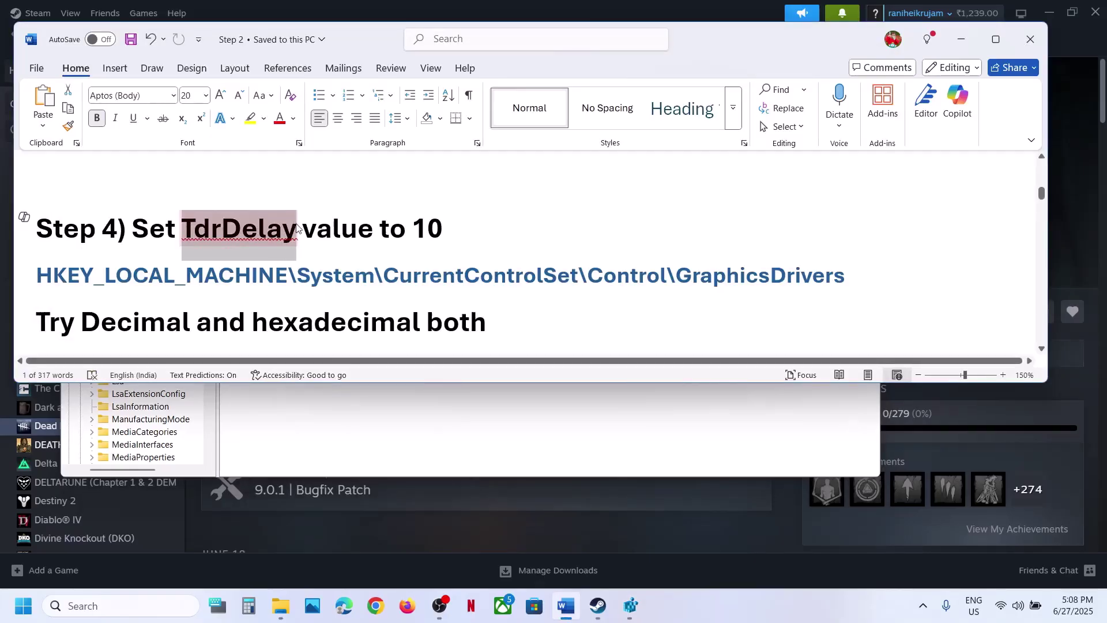
pyautogui.click(961, 39)
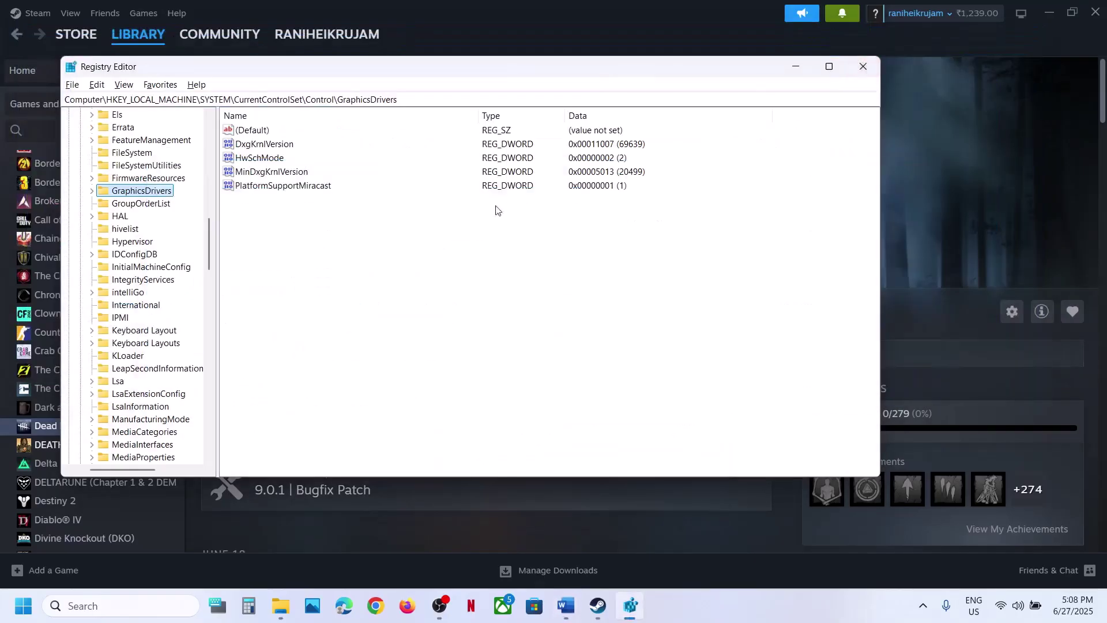
# Step: Create a DWORD (32-bit) value named TdrDelay in the GraphicsDrivers key
pyautogui.rightClick(297, 213)
pyautogui.moveTo(335, 222)
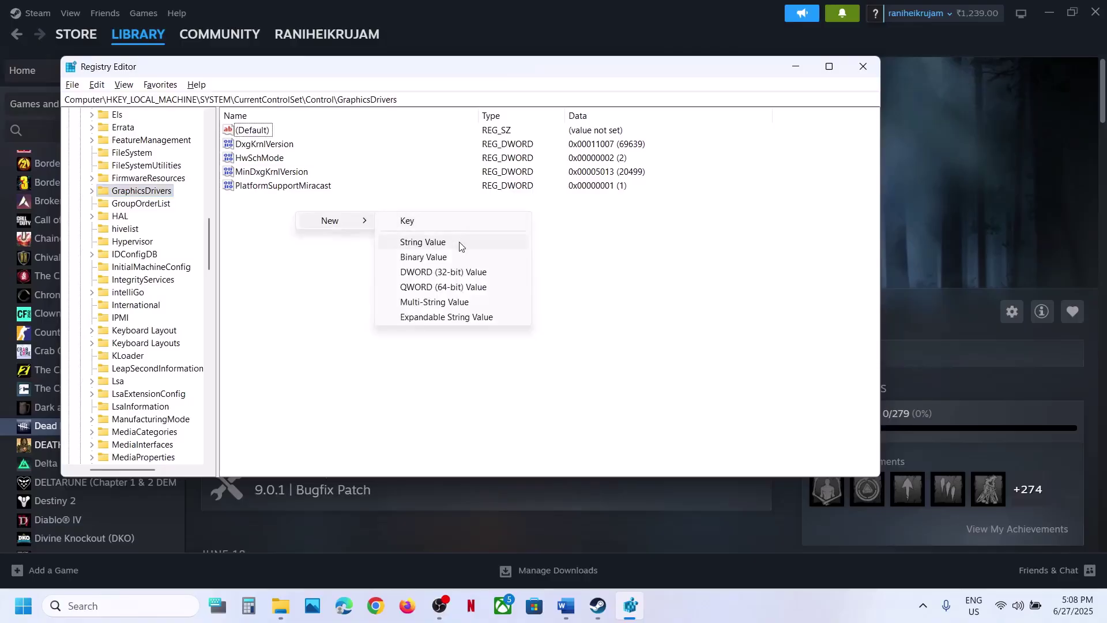
pyautogui.click(455, 273)
pyautogui.write('TdrDelay')
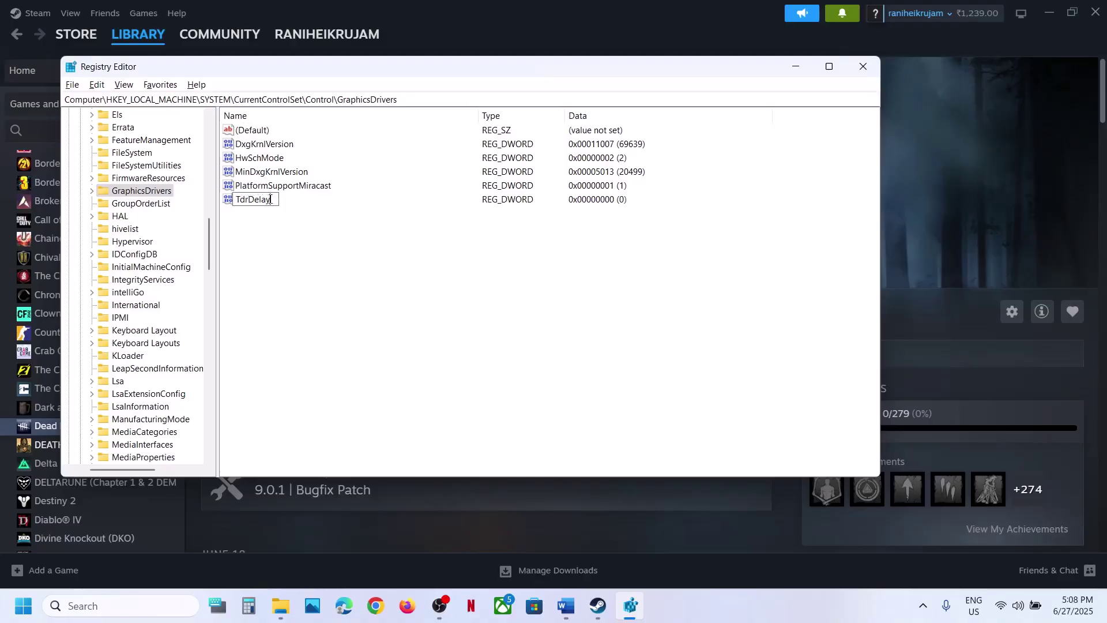
pyautogui.press('Return')
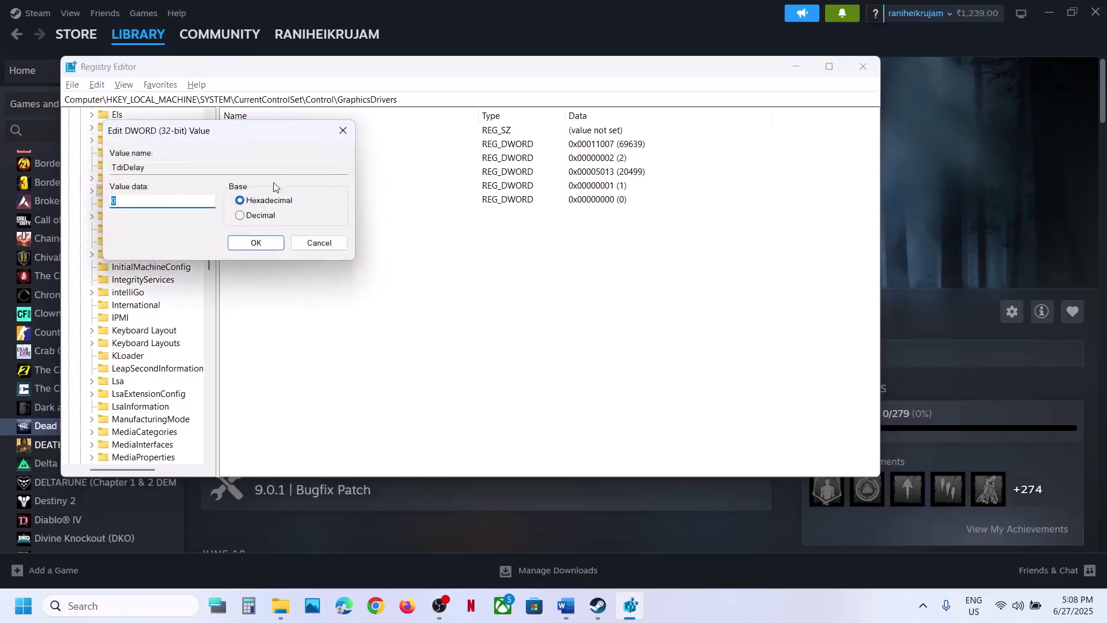
# Step: Set the TdrDelay value data to 10 in hexadecimal base
pyautogui.moveTo(276, 143); pyautogui.dragTo(487, 182)
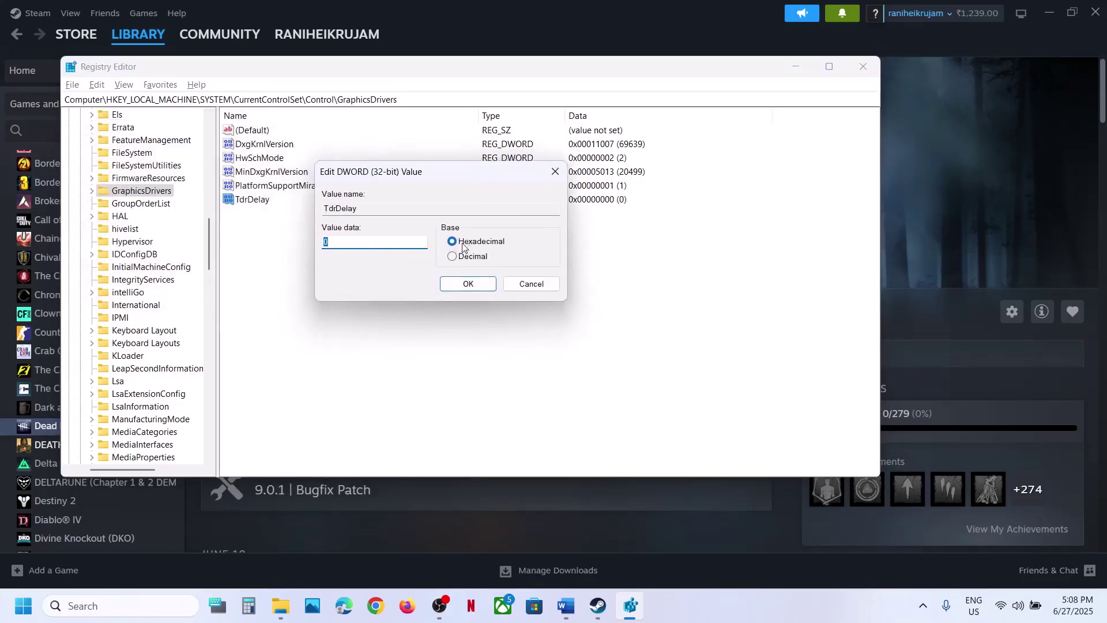
pyautogui.click(376, 240)
pyautogui.moveTo(365, 243); pyautogui.dragTo(325, 241)
pyautogui.write('1')
pyautogui.click(468, 284)
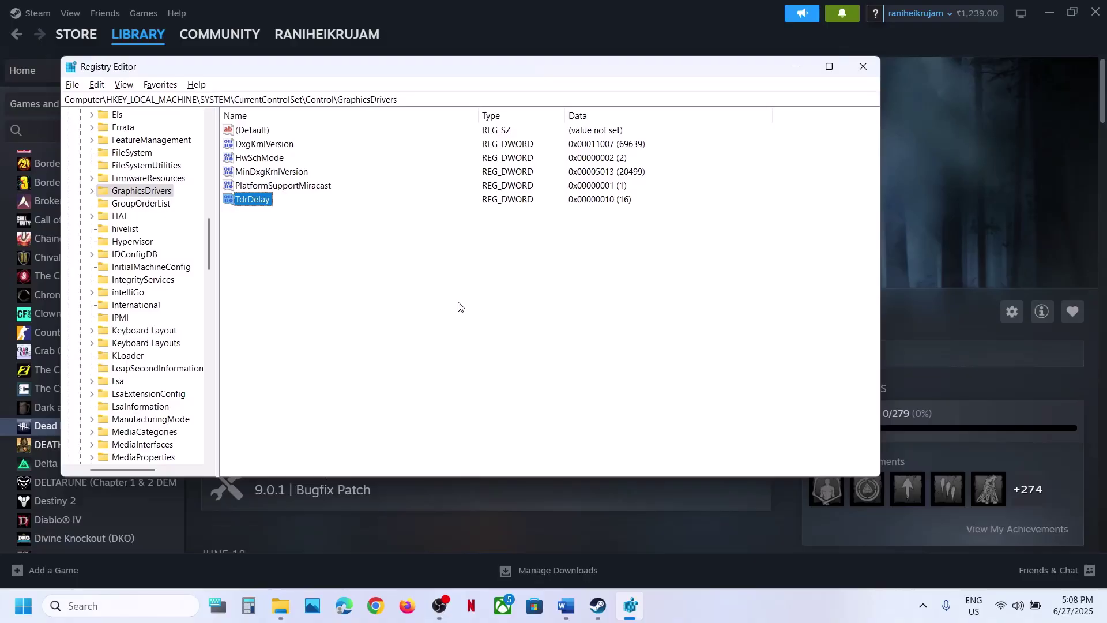
# Step: Edit TdrDelay again, switching its base to decimal with value data 10
pyautogui.doubleClick(250, 199)
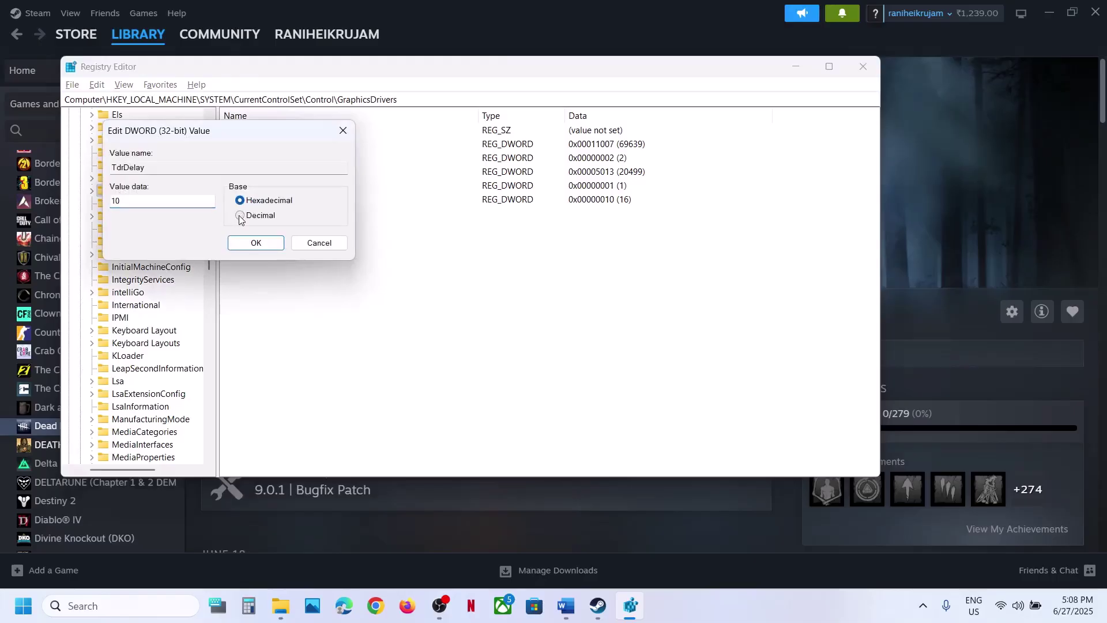
pyautogui.click(253, 218)
pyautogui.moveTo(142, 199); pyautogui.dragTo(94, 203)
pyautogui.write('10')
pyautogui.click(256, 242)
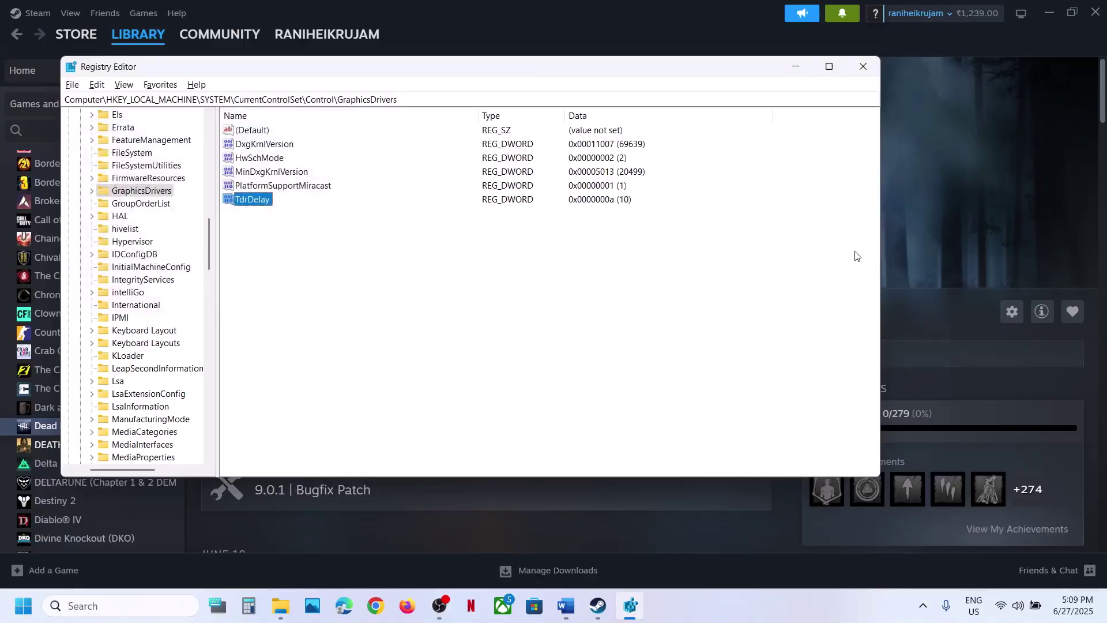
# Step: Show the Windows power options that include Restart, then dismiss them without restarting the PC
pyautogui.click(917, 257)
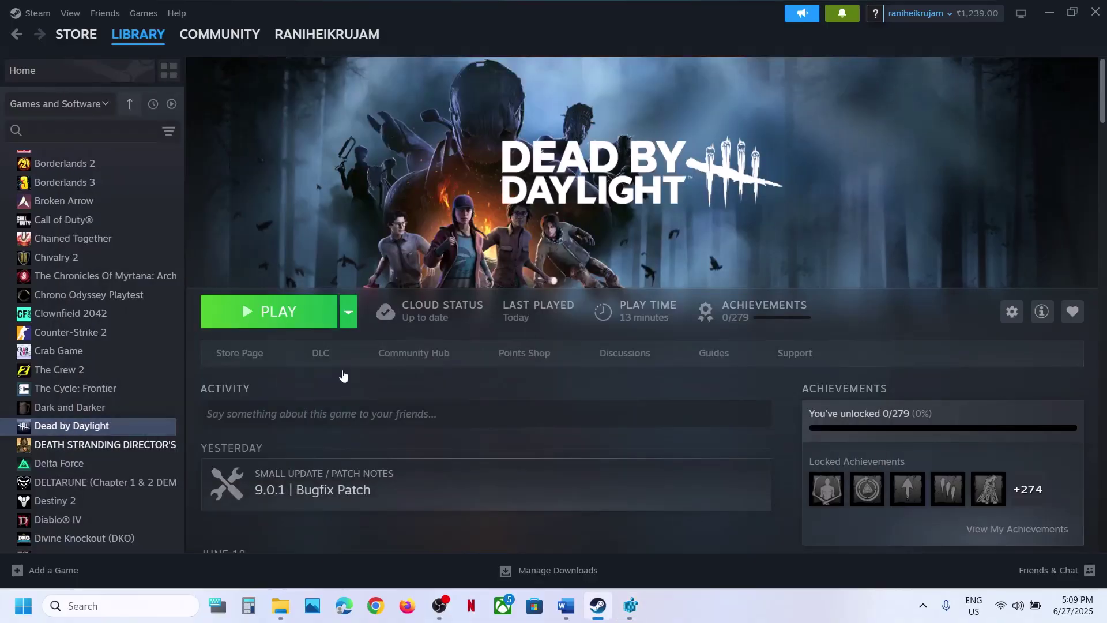
pyautogui.click(18, 615)
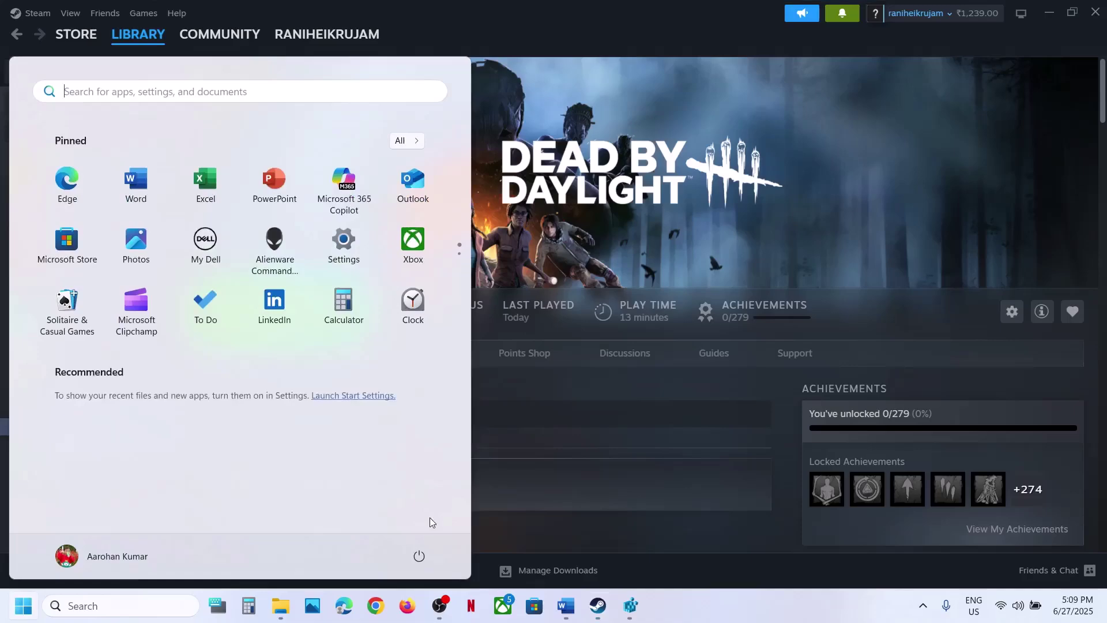
pyautogui.click(418, 555)
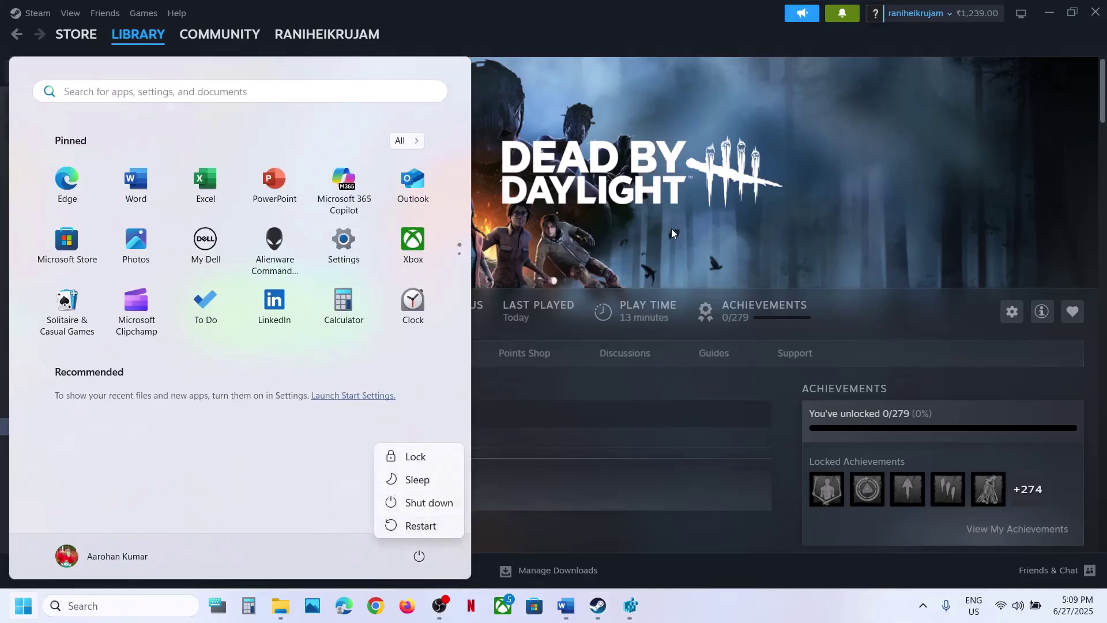
pyautogui.press('Escape')
pyautogui.press('Escape')
# Step: Return to the Registry Editor and reapply 10 to TdrDelay as a hexadecimal value
pyautogui.click(636, 606)
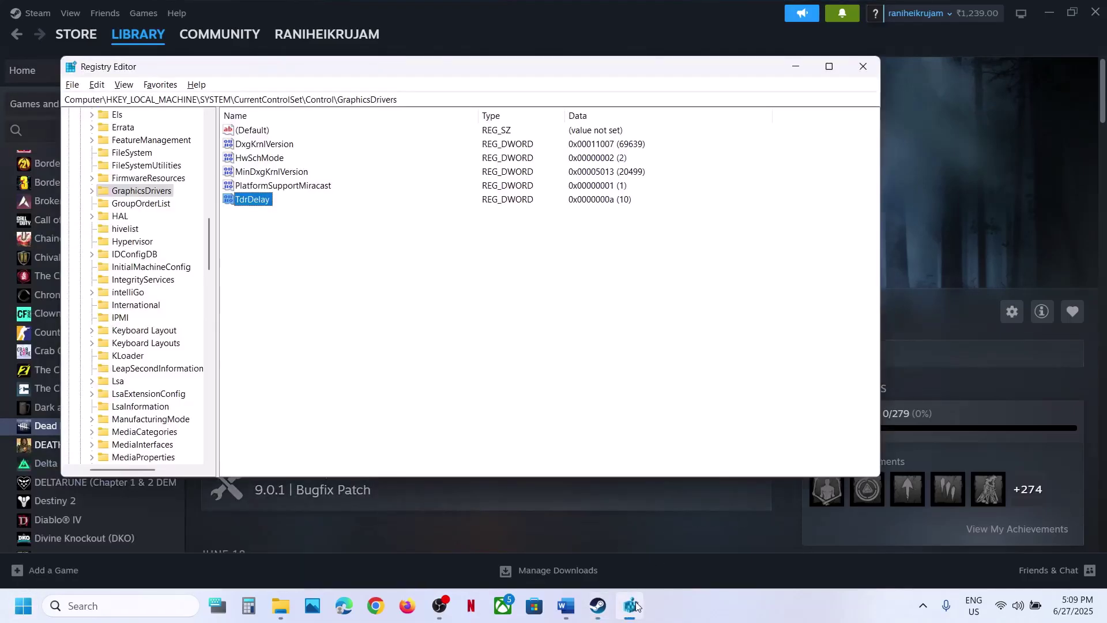
pyautogui.doubleClick(242, 200)
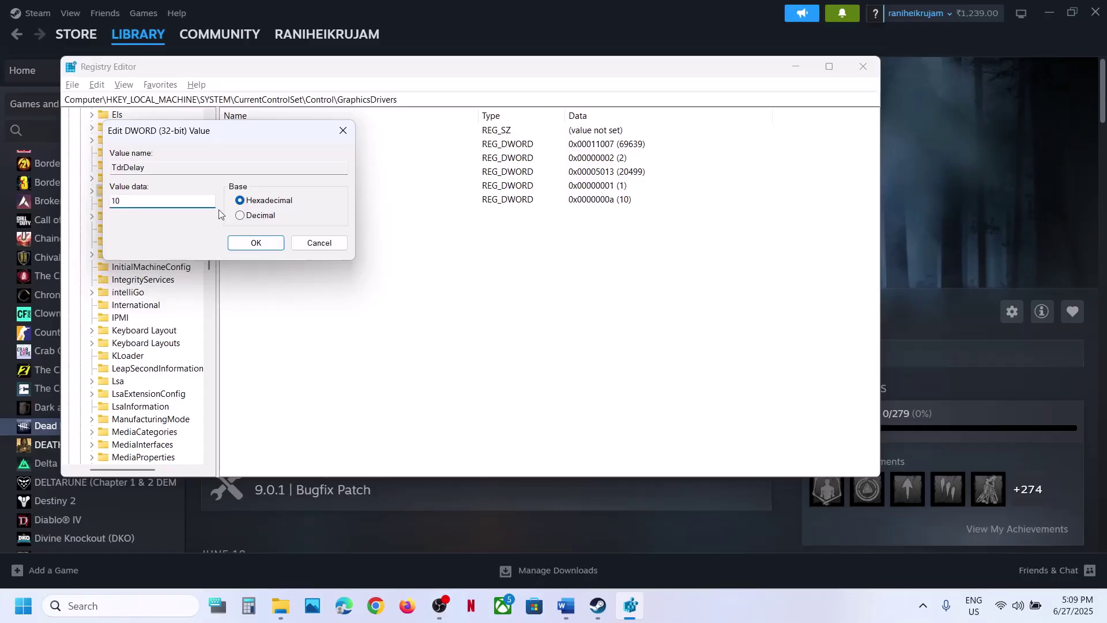
pyautogui.click(249, 241)
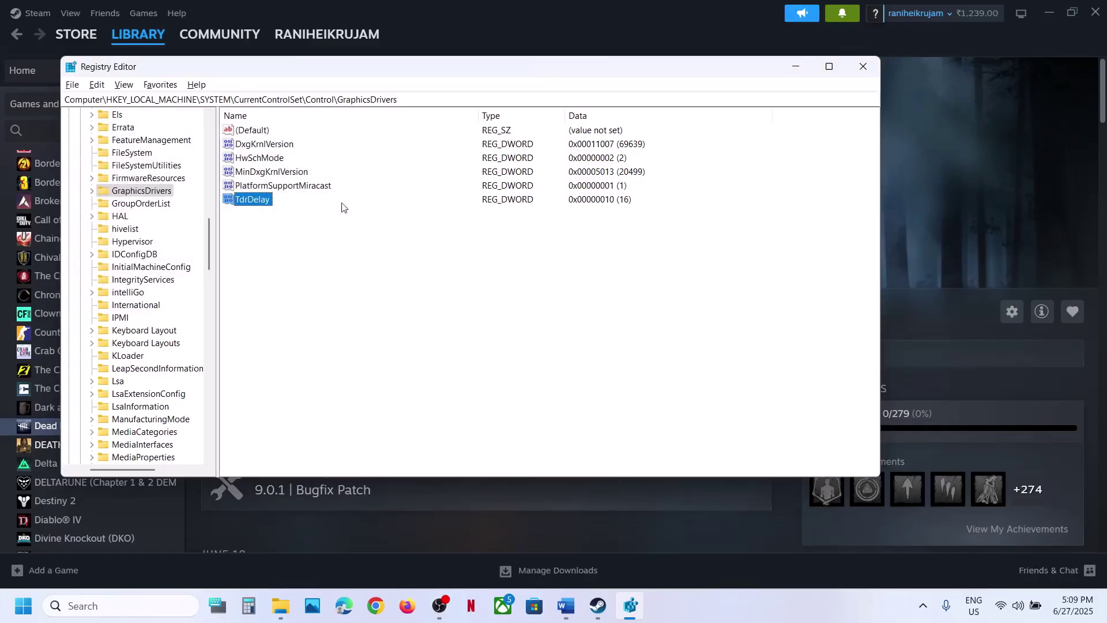
# Step: Set TdrDelay to 10 in decimal base and close the Registry Editor
pyautogui.doubleClick(261, 200)
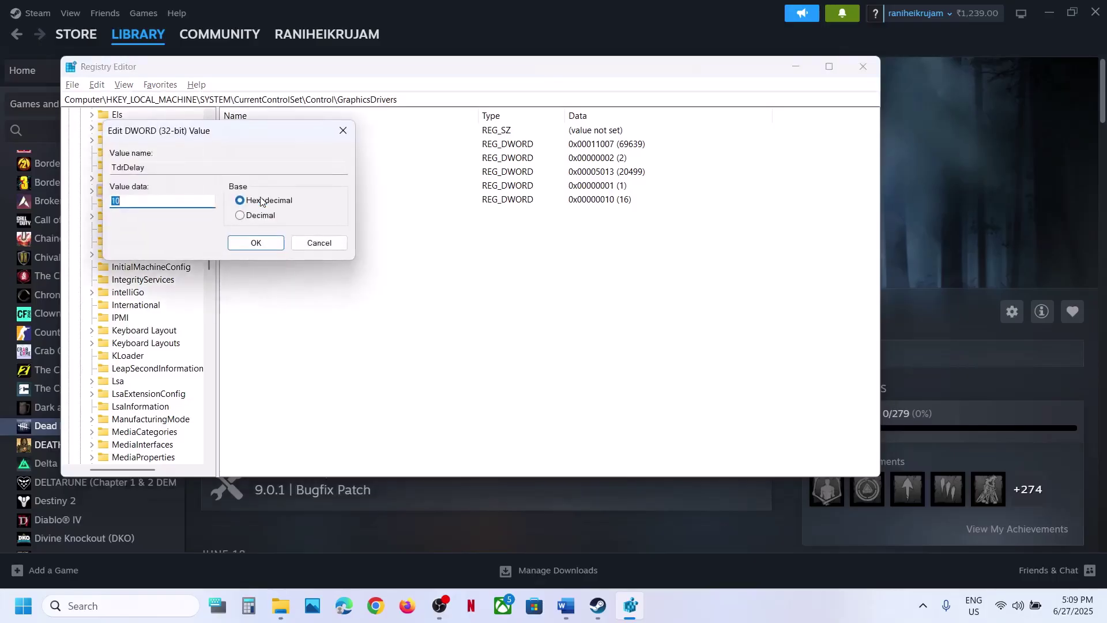
pyautogui.click(240, 217)
pyautogui.write('10')
pyautogui.click(258, 242)
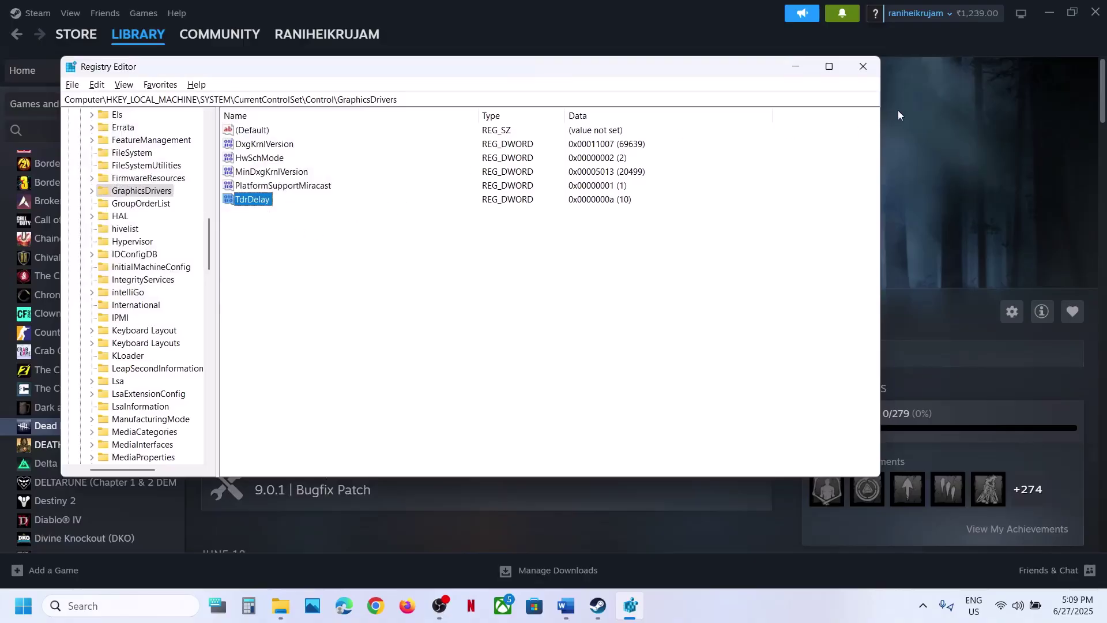
pyautogui.click(863, 66)
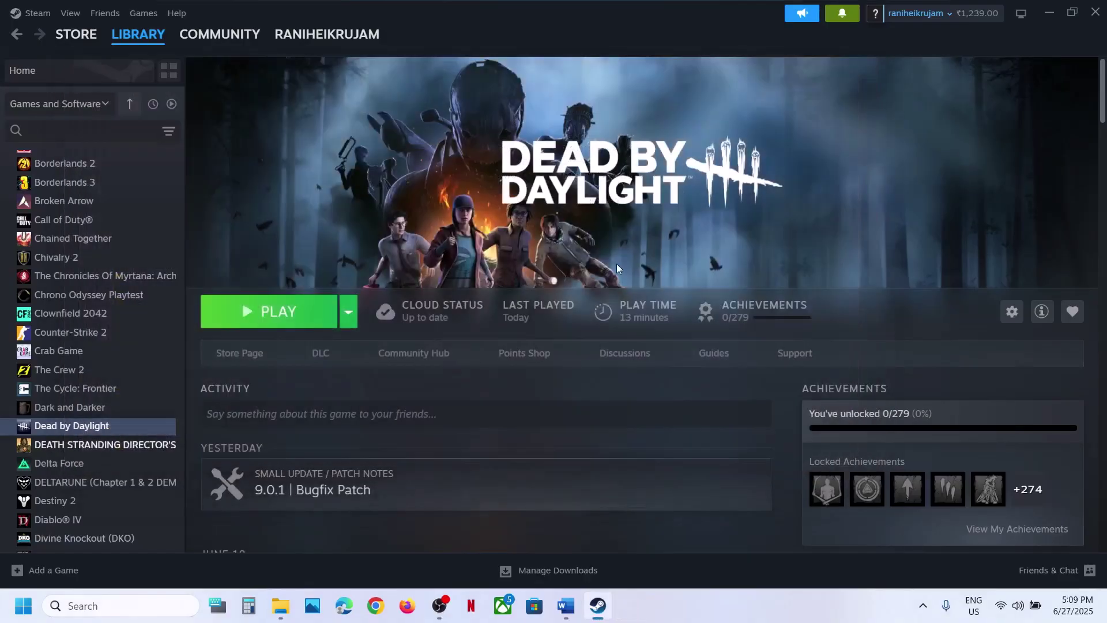
# Step: Check Step 5 about verifying the game files in the Word document, then return to Steam
pyautogui.click(565, 606)
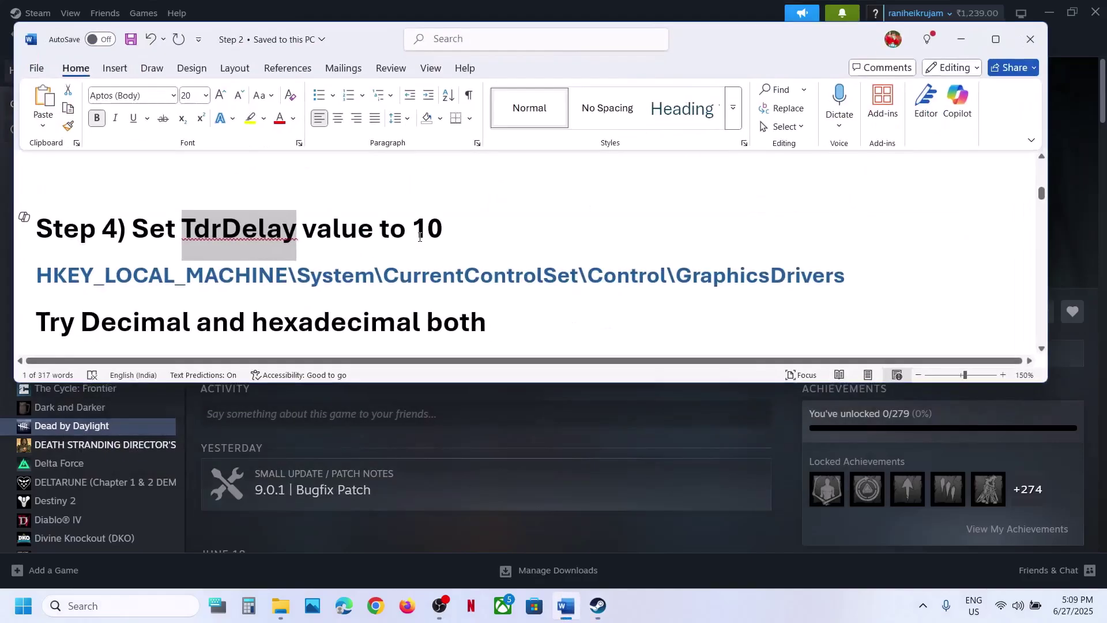
pyautogui.scroll(-3, 420, 236)
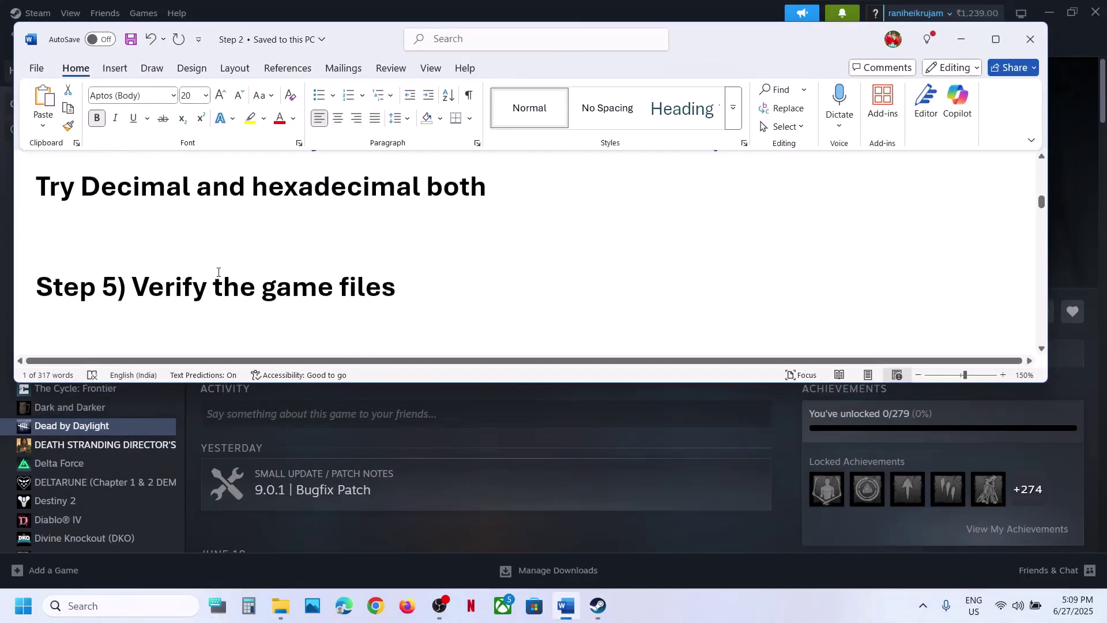
pyautogui.moveTo(198, 280); pyautogui.dragTo(397, 287)
pyautogui.click(693, 436)
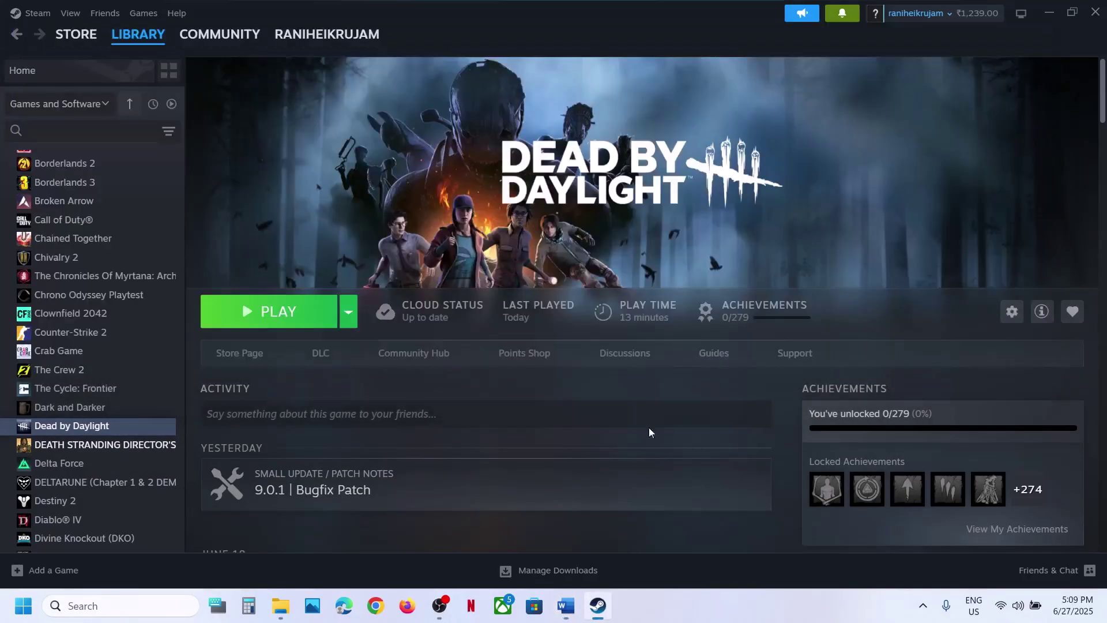
# Step: View the file integrity verification option in Dead by Daylight's Installed Files properties, then close the properties
pyautogui.rightClick(156, 434)
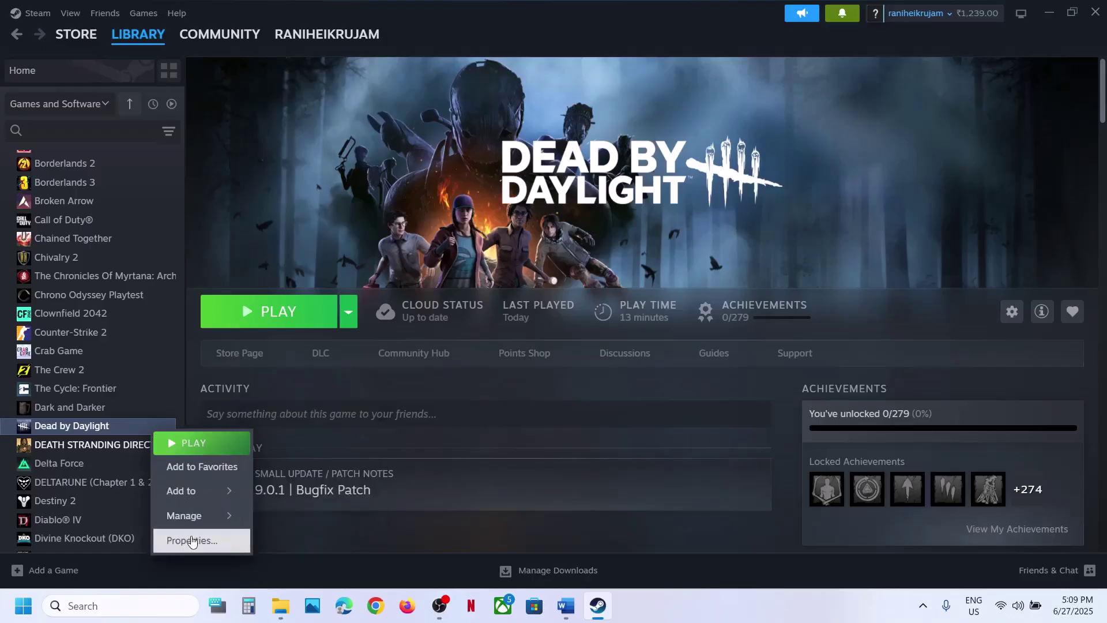
pyautogui.click(196, 537)
pyautogui.click(355, 219)
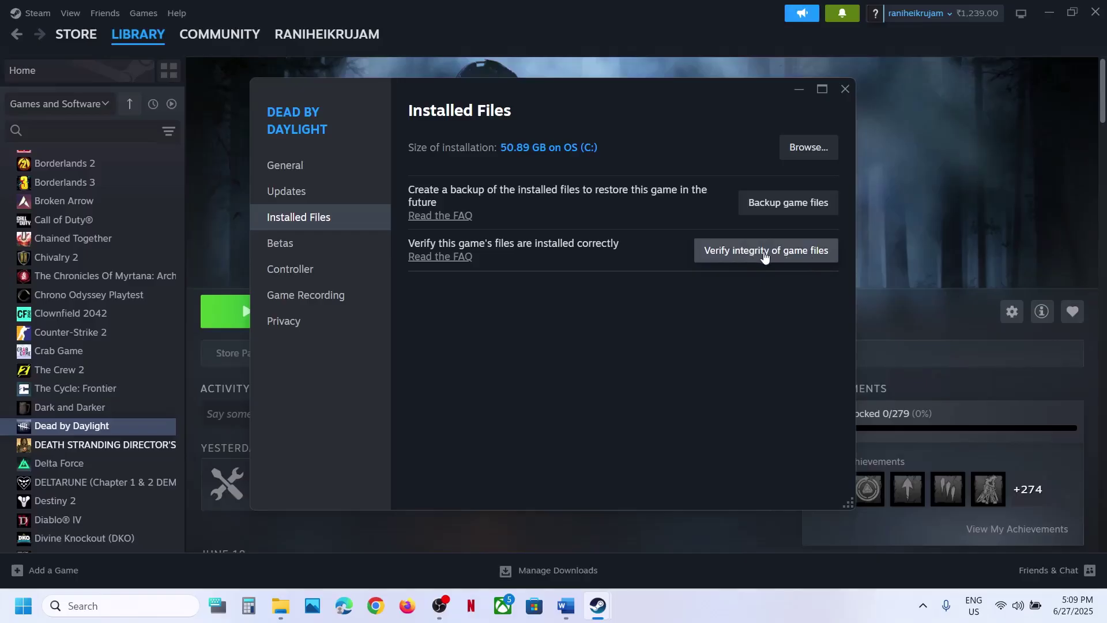
pyautogui.click(846, 89)
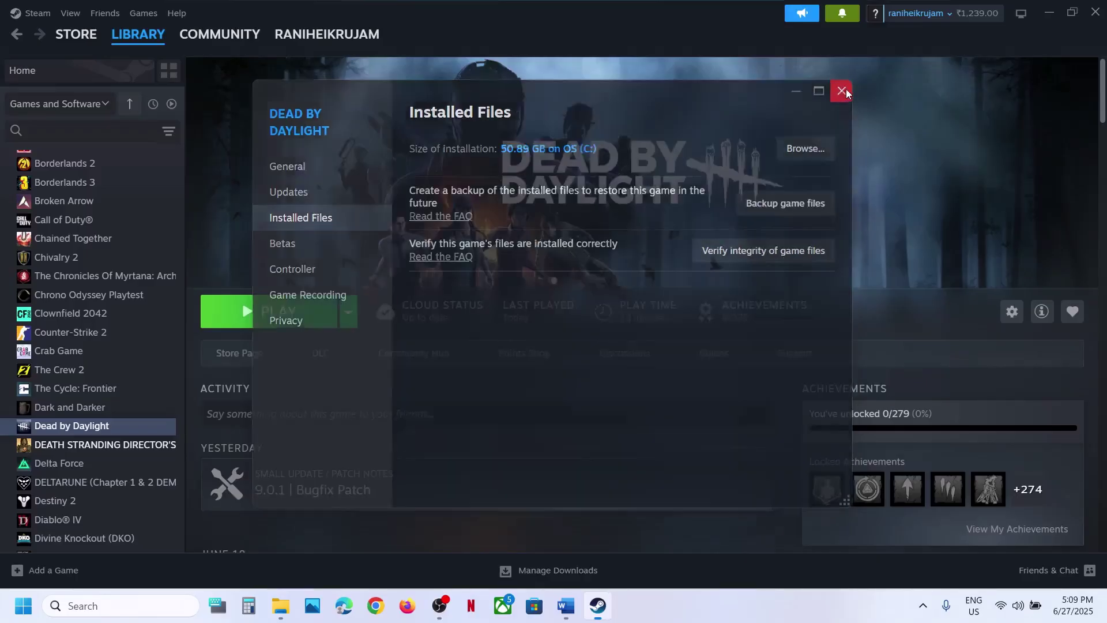
# Step: Check Step 6 about clearing the Steam download cache in the Word document, then return to Steam
pyautogui.click(575, 606)
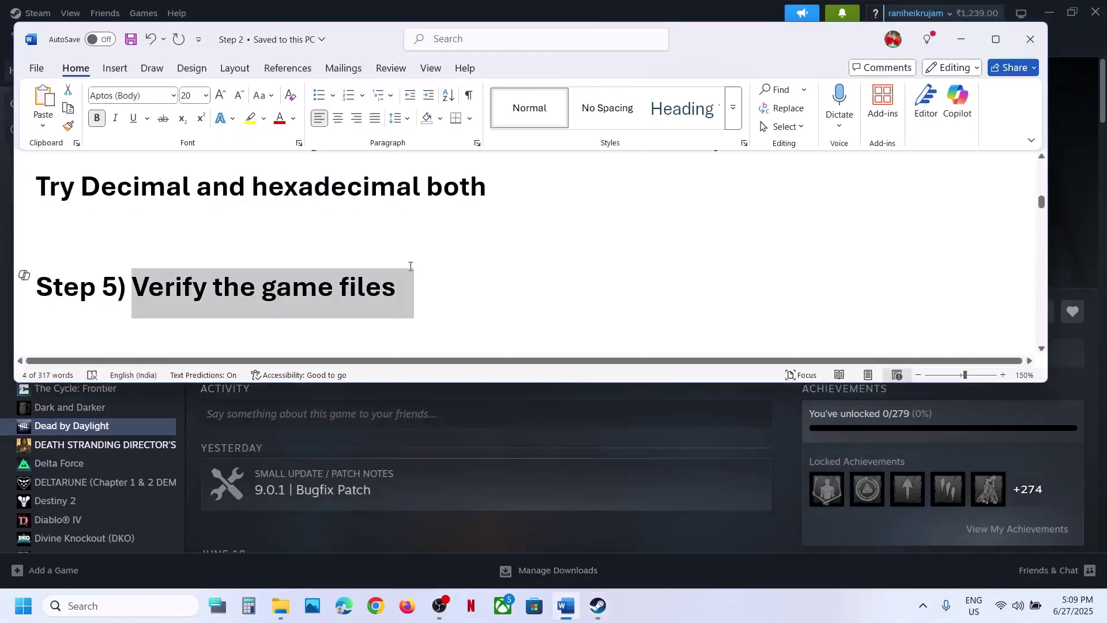
pyautogui.scroll(-3, 410, 266)
pyautogui.scroll(1, 265, 281)
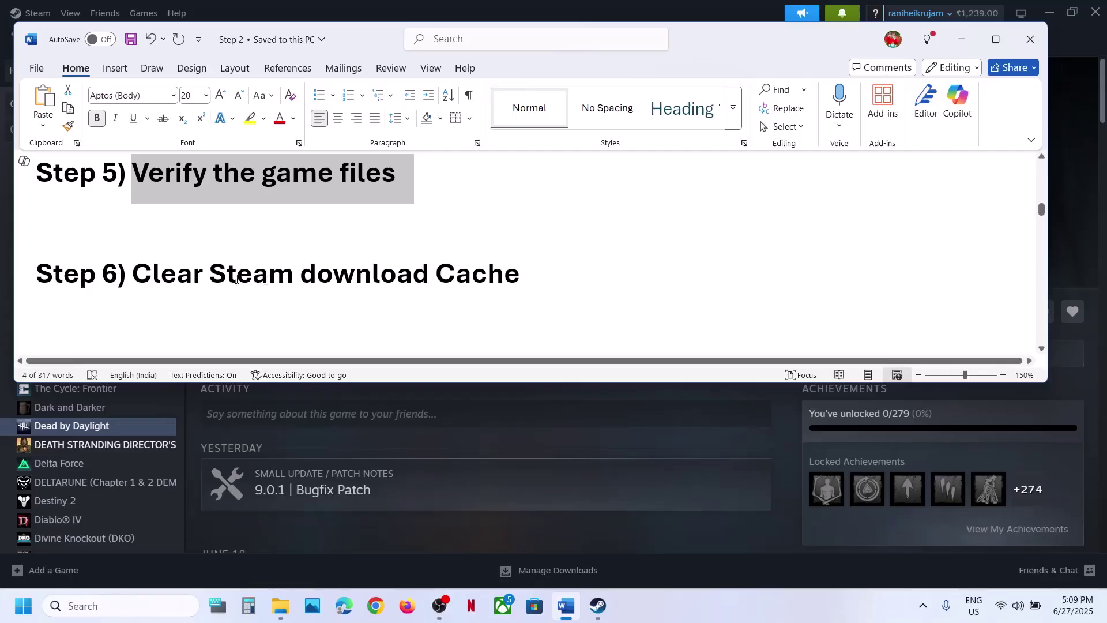
pyautogui.moveTo(236, 280); pyautogui.dragTo(522, 280)
pyautogui.click(674, 430)
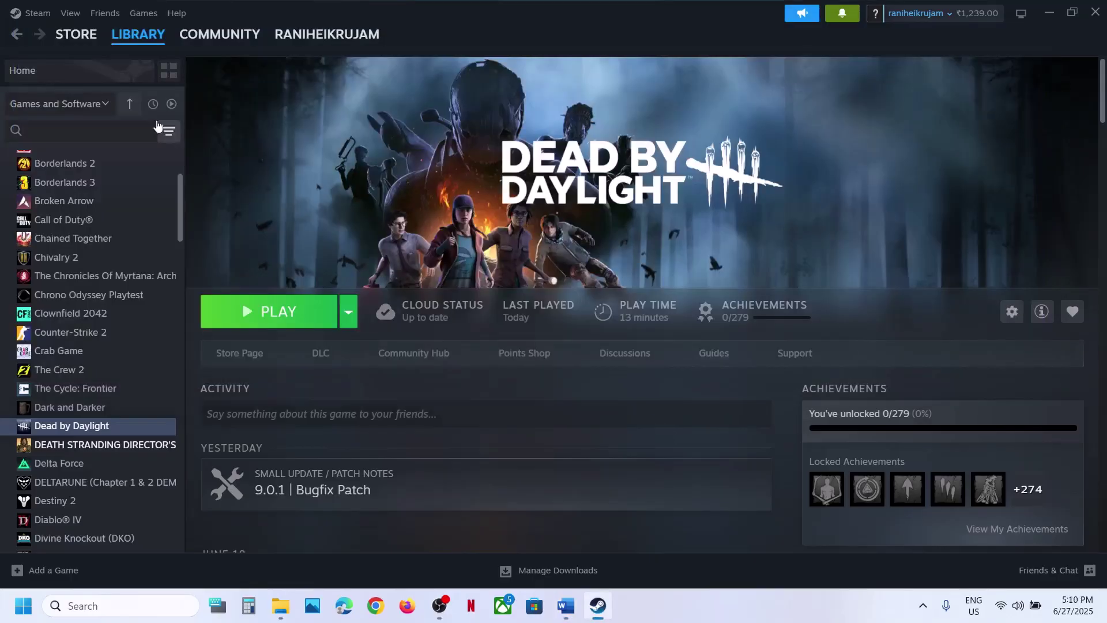
# Step: Bring up the Clear Download Cache confirmation in Steam's Downloads settings, then dismiss it and close the settings
pyautogui.click(42, 17)
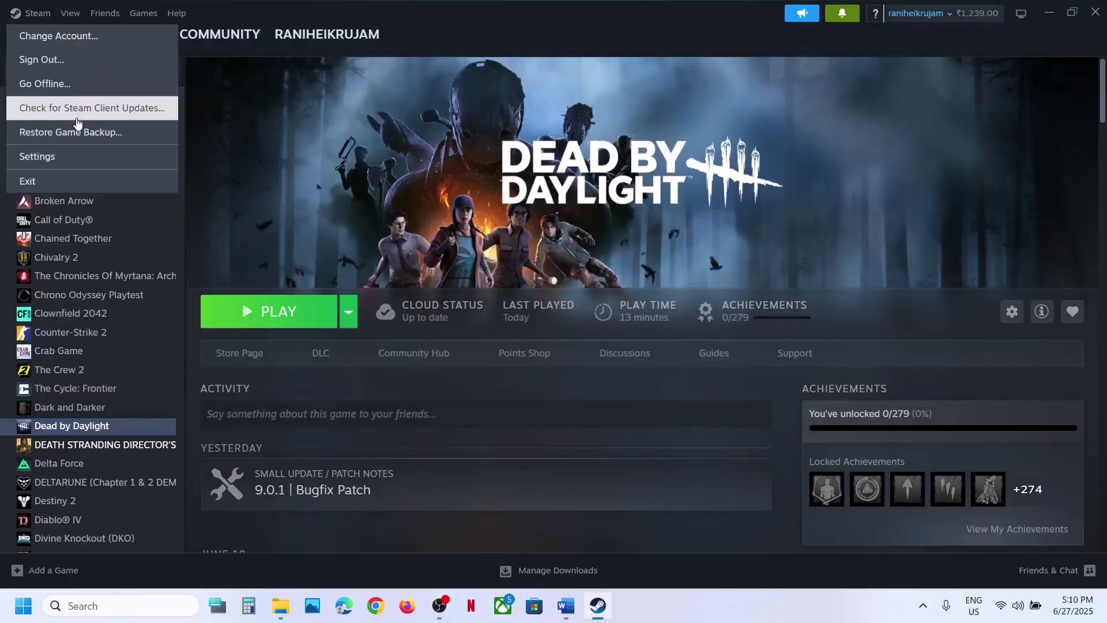
pyautogui.click(56, 160)
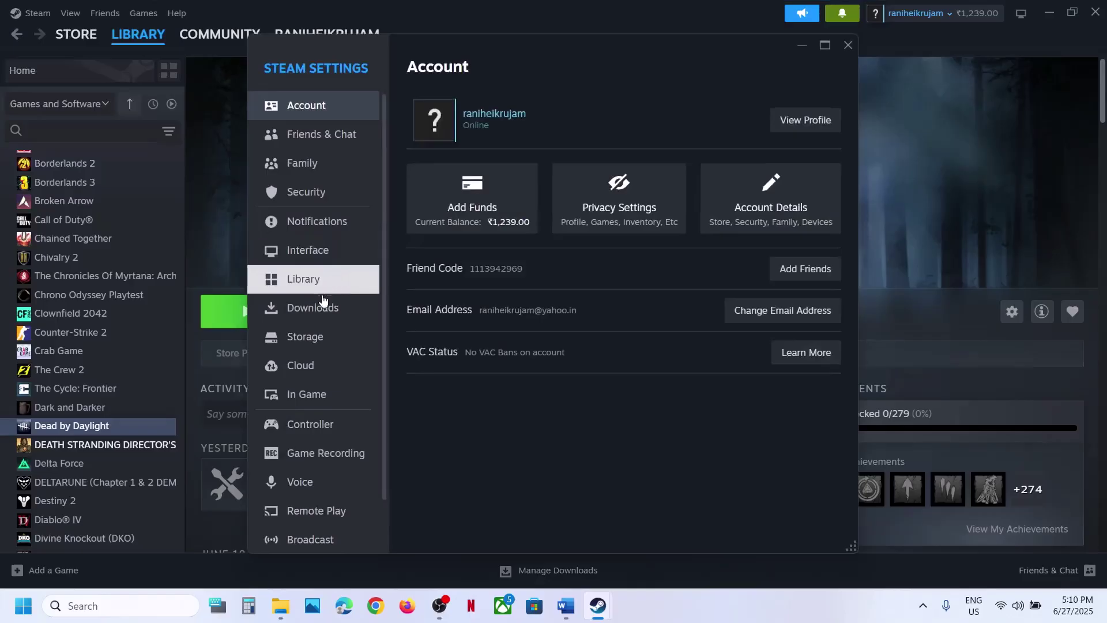
pyautogui.click(320, 308)
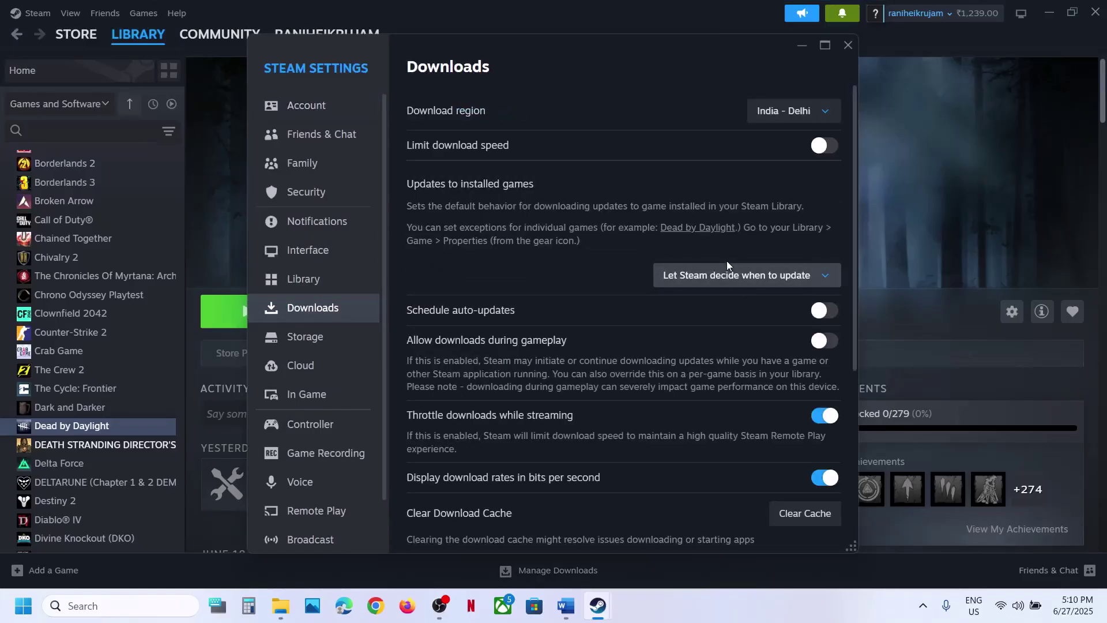
pyautogui.scroll(-3, 728, 262)
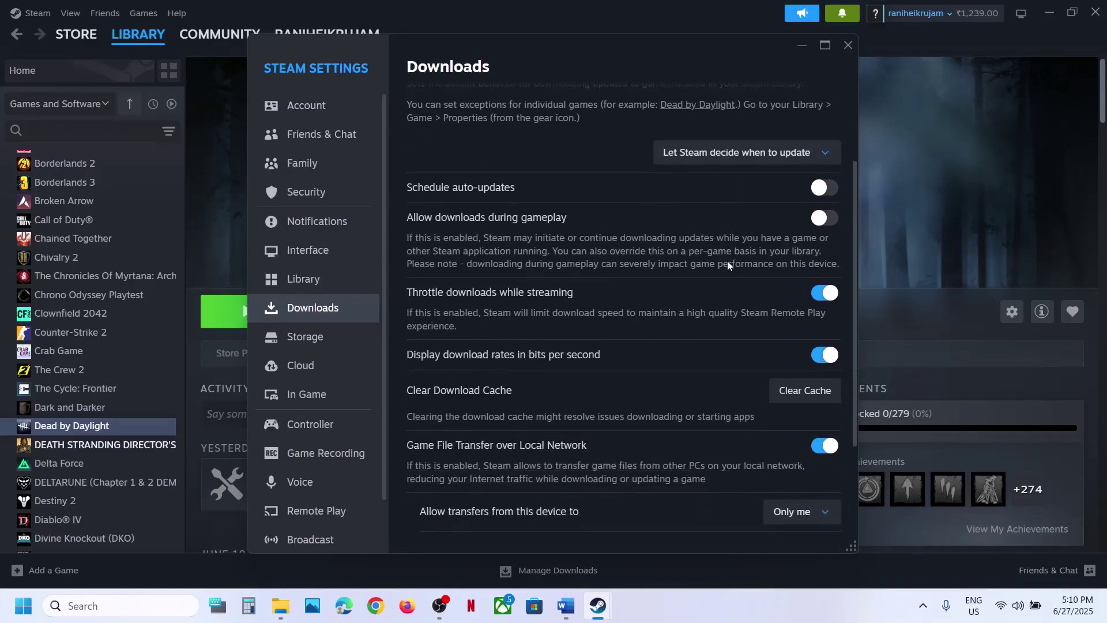
pyautogui.click(813, 395)
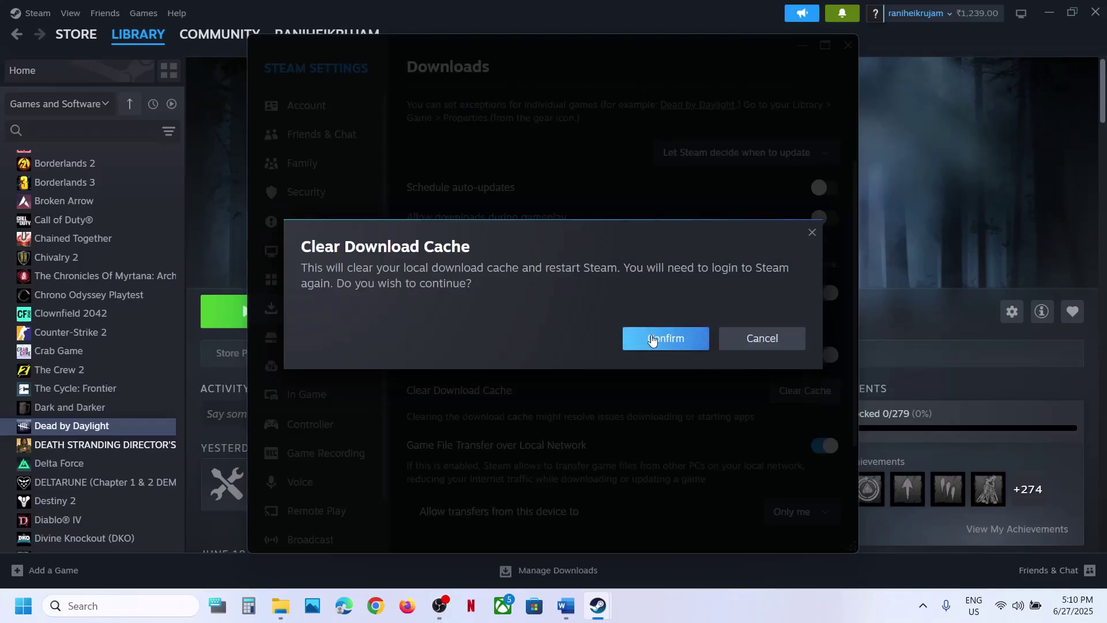
pyautogui.click(812, 234)
pyautogui.click(848, 44)
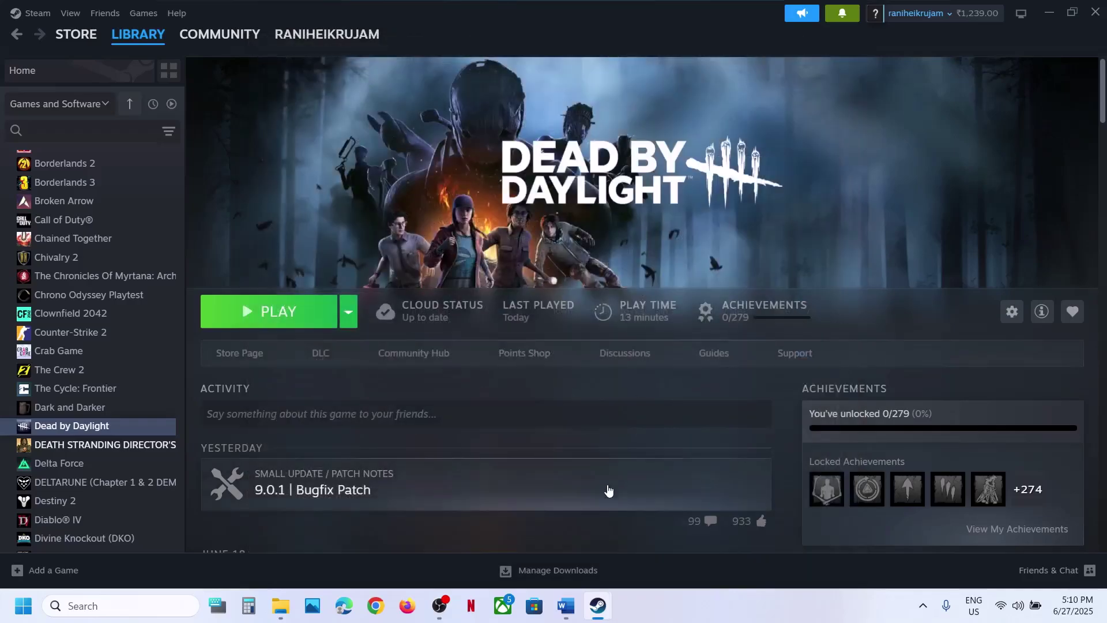
# Step: Check Step 7 about running the UEPrereqSetup_x64 file in the Word document, then return to Steam
pyautogui.click(566, 605)
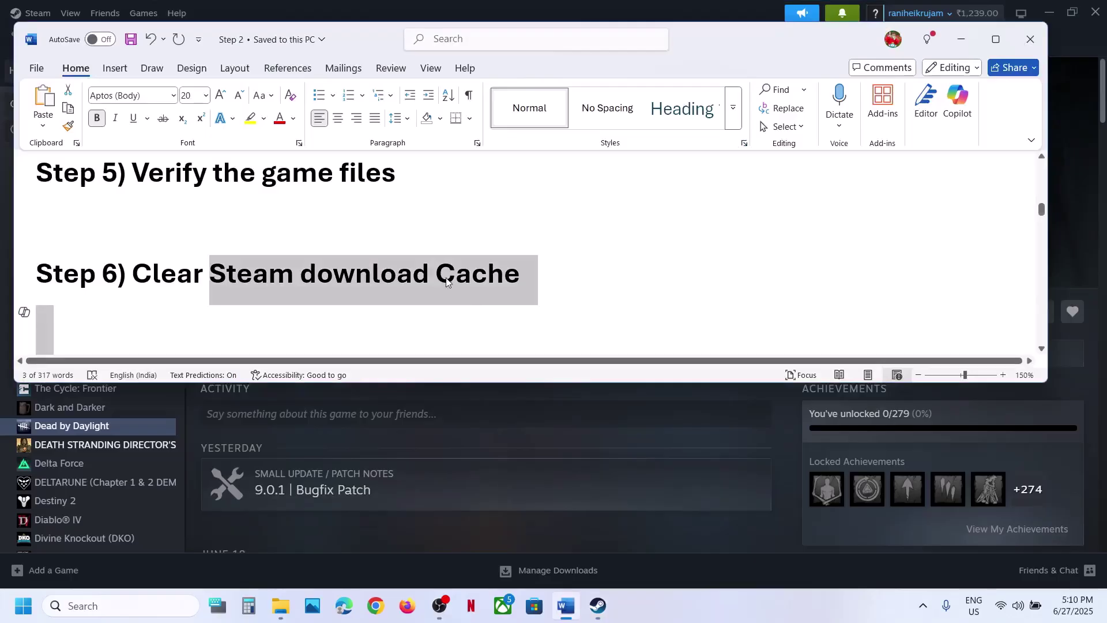
pyautogui.scroll(-3, 447, 281)
pyautogui.scroll(-1, 504, 223)
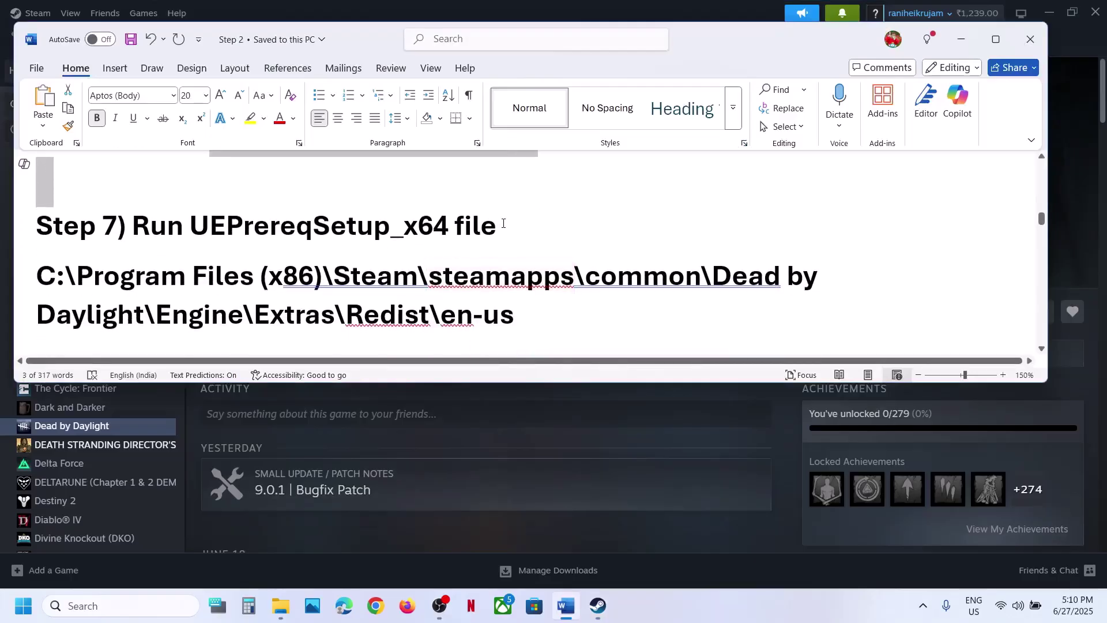
pyautogui.moveTo(503, 223); pyautogui.dragTo(190, 226)
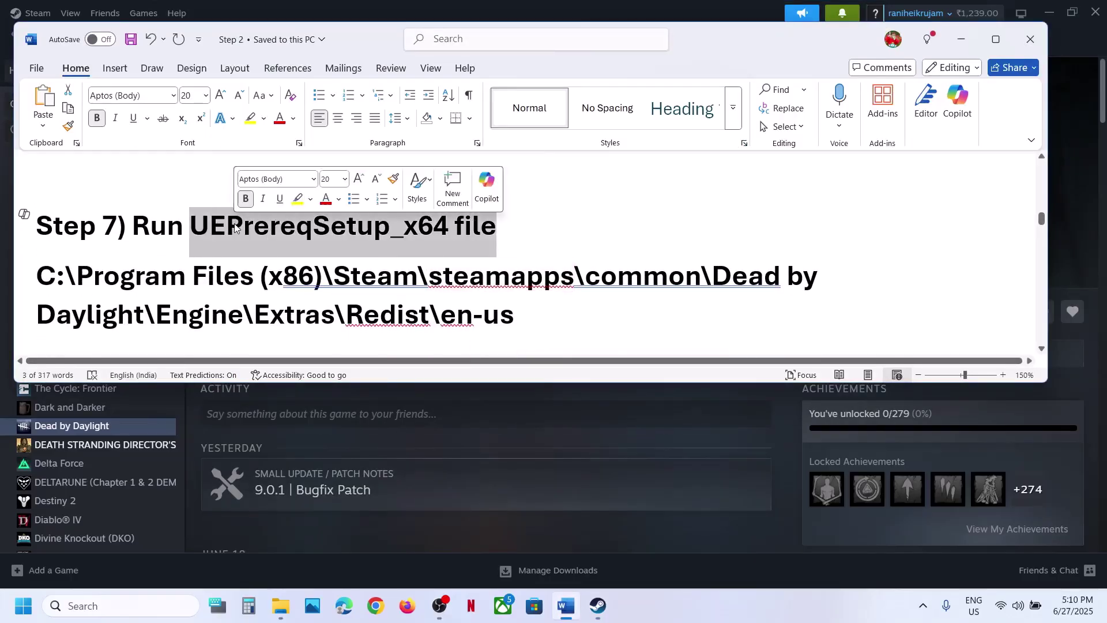
pyautogui.click(489, 406)
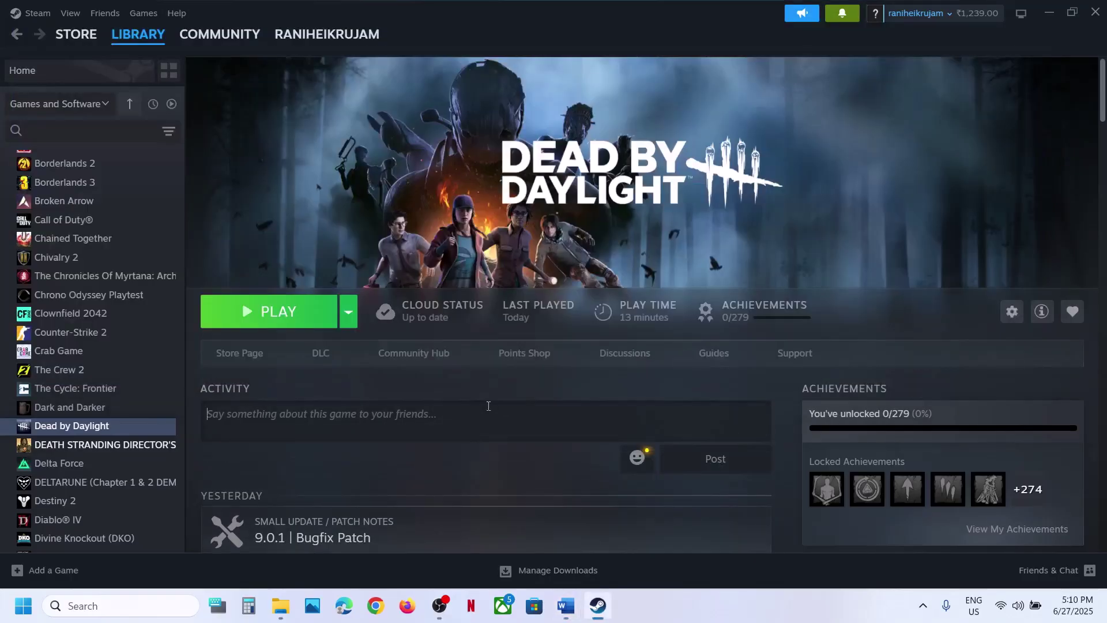
# Step: Browse Dead by Daylight's local files from the Steam library, then recheck the Step 7 folder path in the Word document
pyautogui.rightClick(127, 431)
pyautogui.moveTo(173, 488)
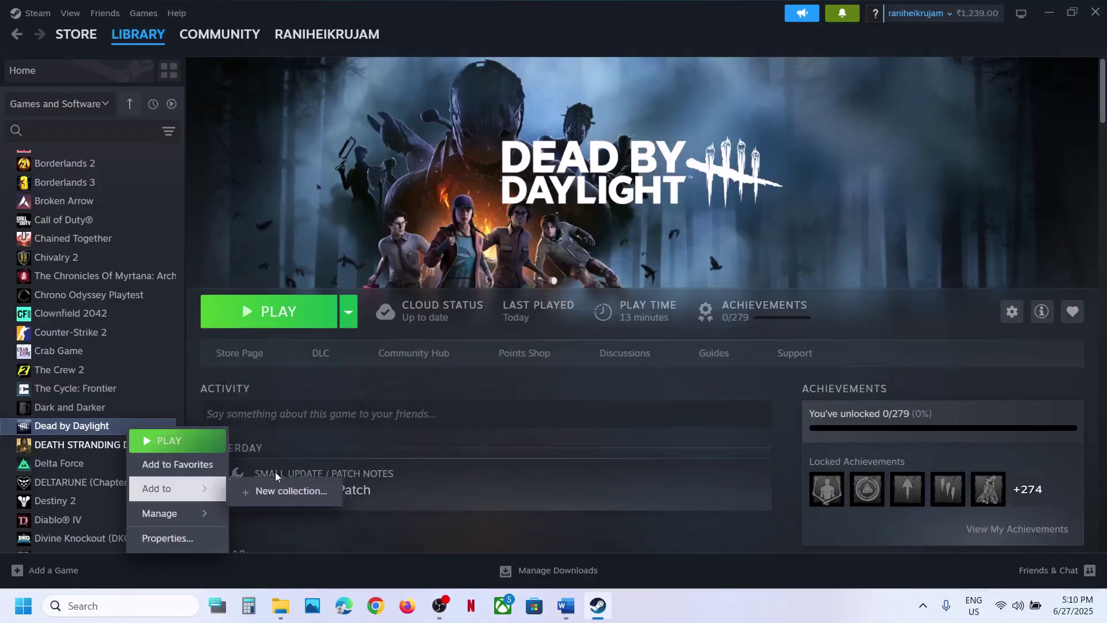
pyautogui.moveTo(184, 513)
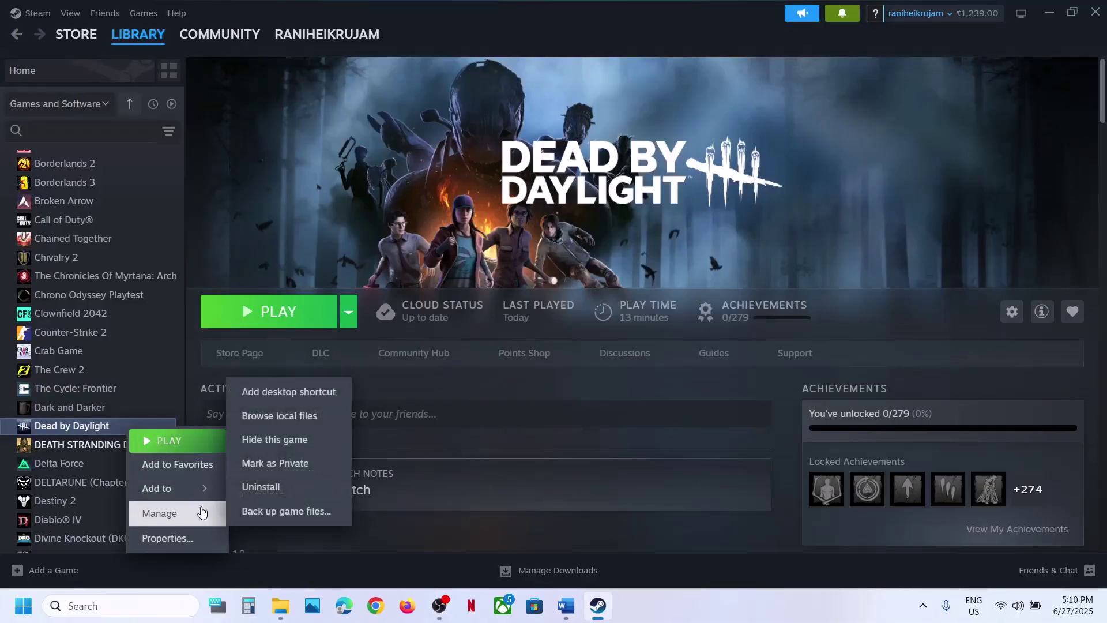
pyautogui.click(288, 418)
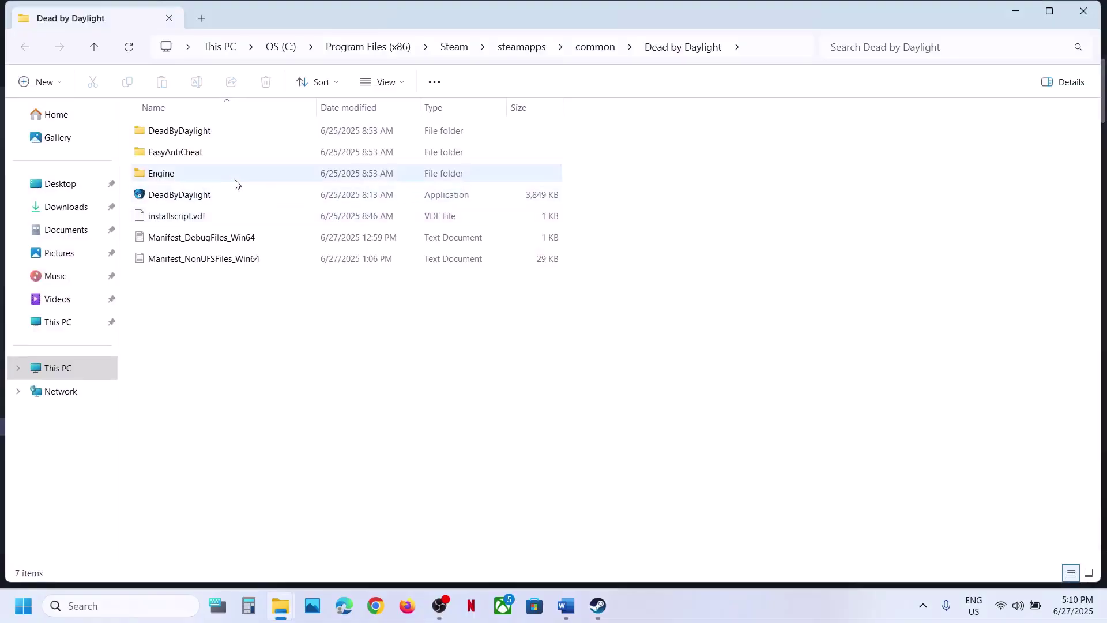
pyautogui.click(571, 607)
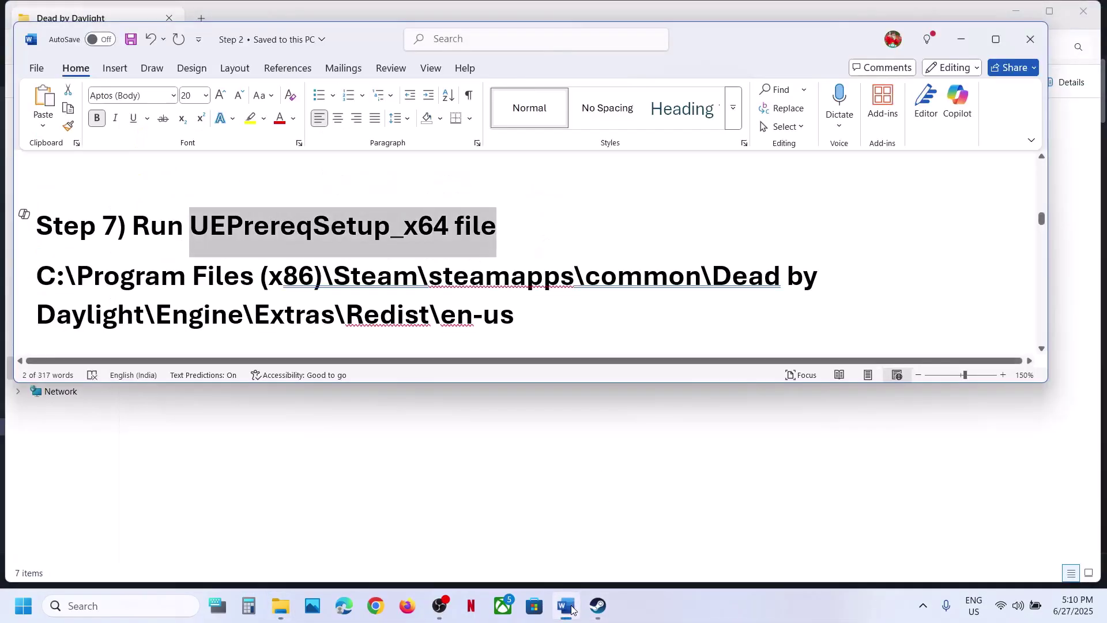
pyautogui.click(571, 608)
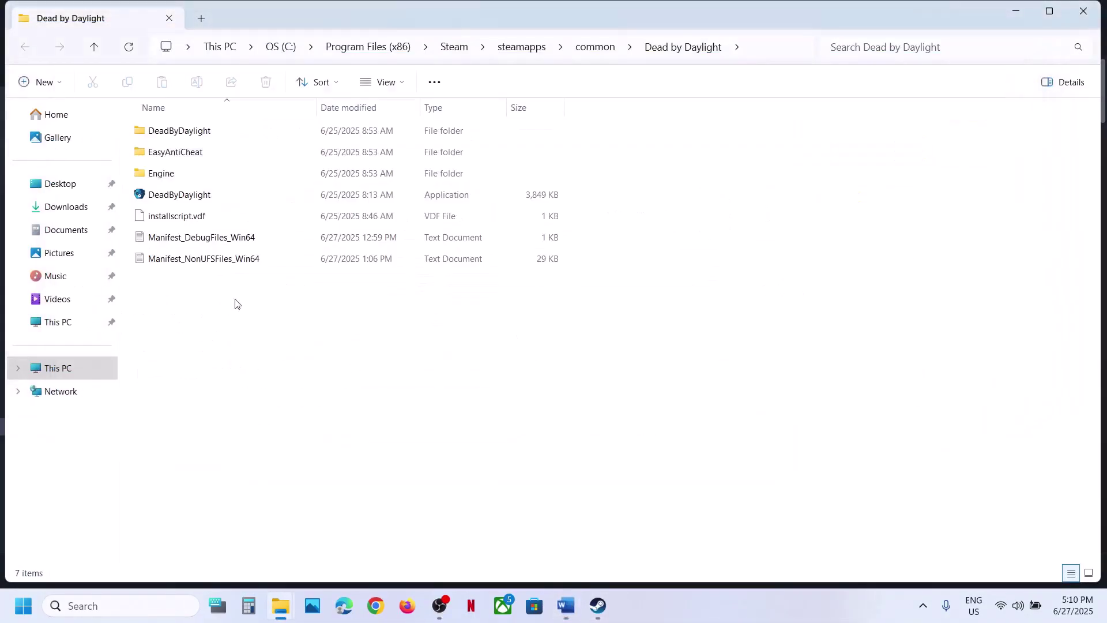
# Step: Navigate to the Engine\Extras\Redist\en-us folder and select the UEPrereqSetup_x64 application
pyautogui.click(172, 178)
pyautogui.doubleClick(171, 180)
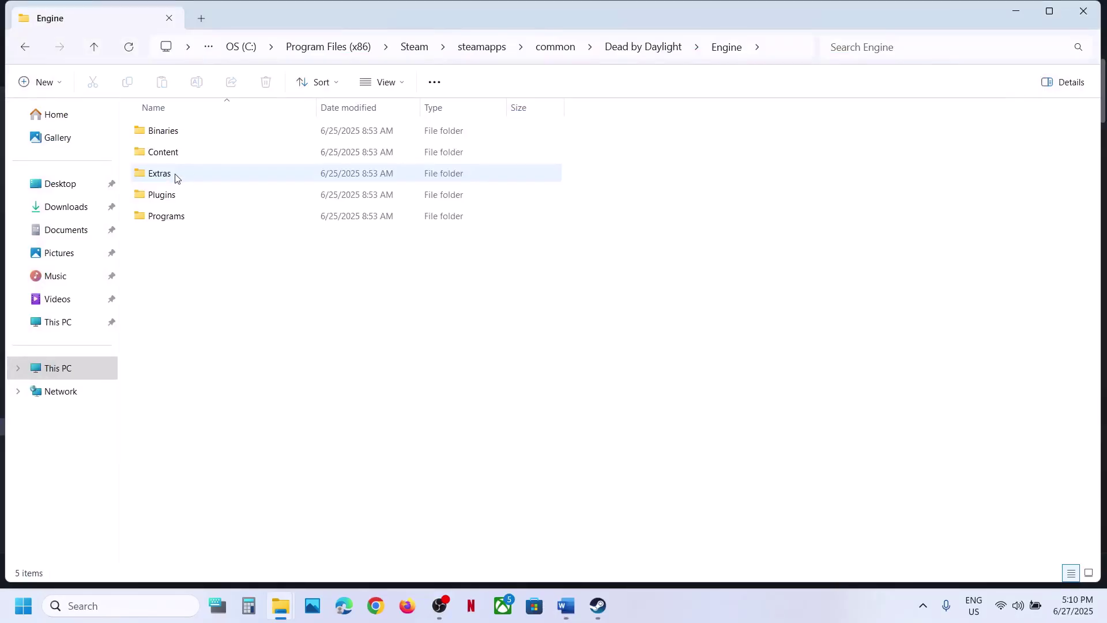
pyautogui.doubleClick(175, 176)
pyautogui.doubleClick(176, 128)
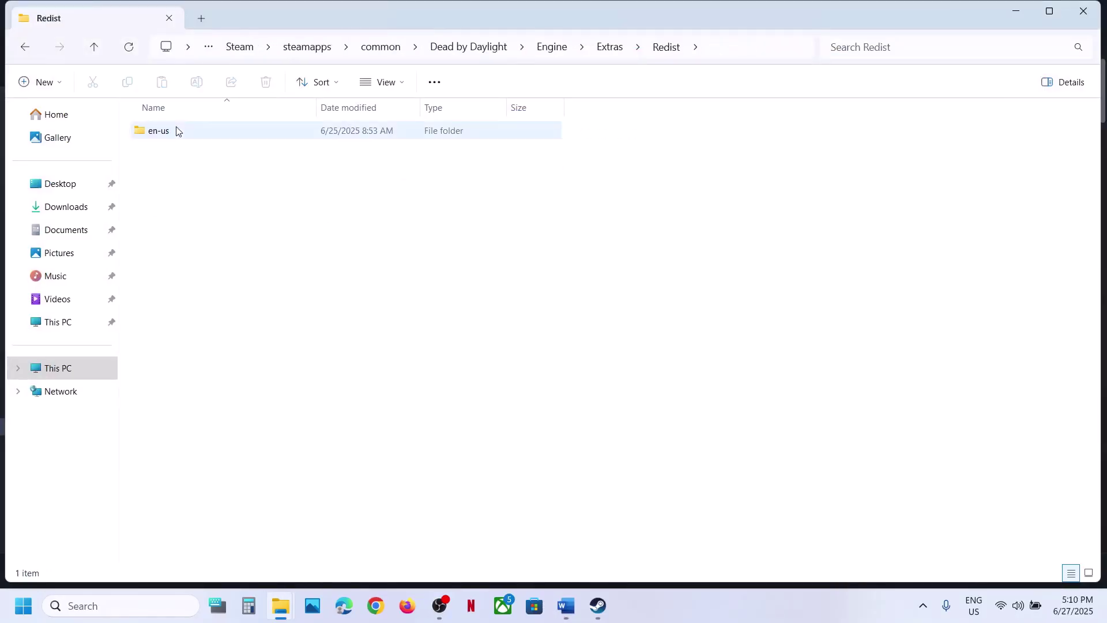
pyautogui.doubleClick(196, 135)
pyautogui.click(196, 135)
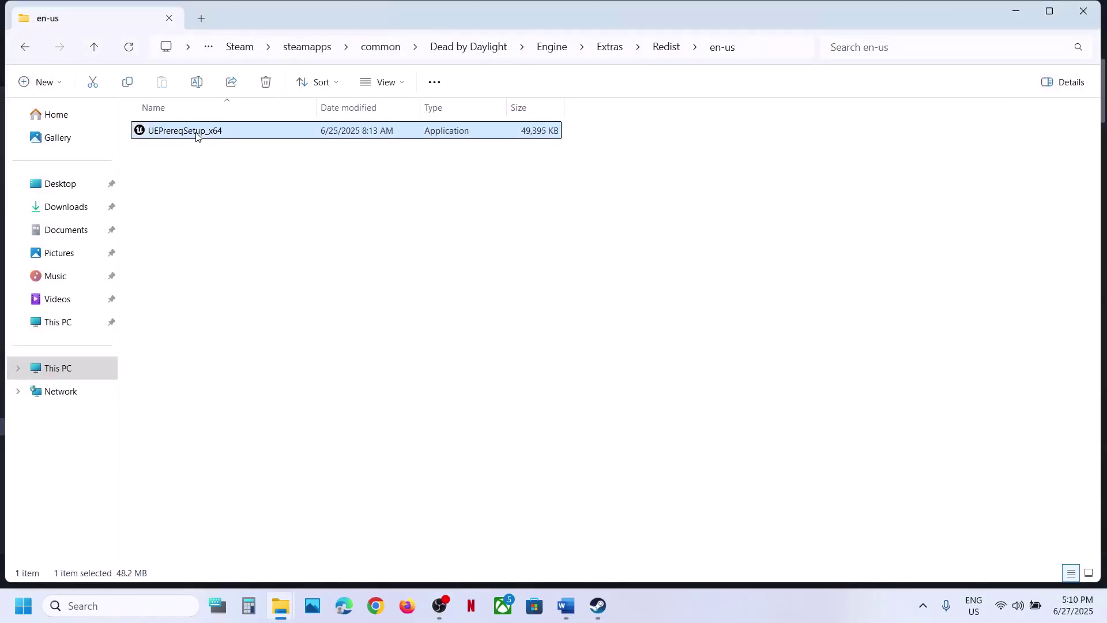
# Step: Run UEPrereqSetup_x64 as administrator, accept the license terms, install the UE Prerequisites (x64), and close the setup
pyautogui.rightClick(197, 135)
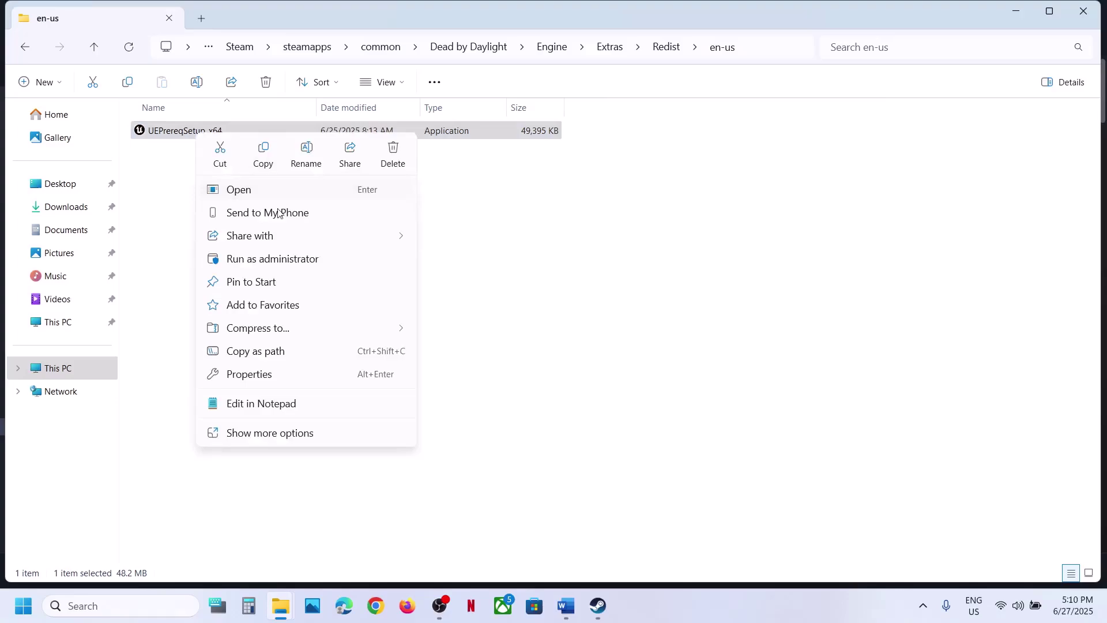
pyautogui.click(260, 249)
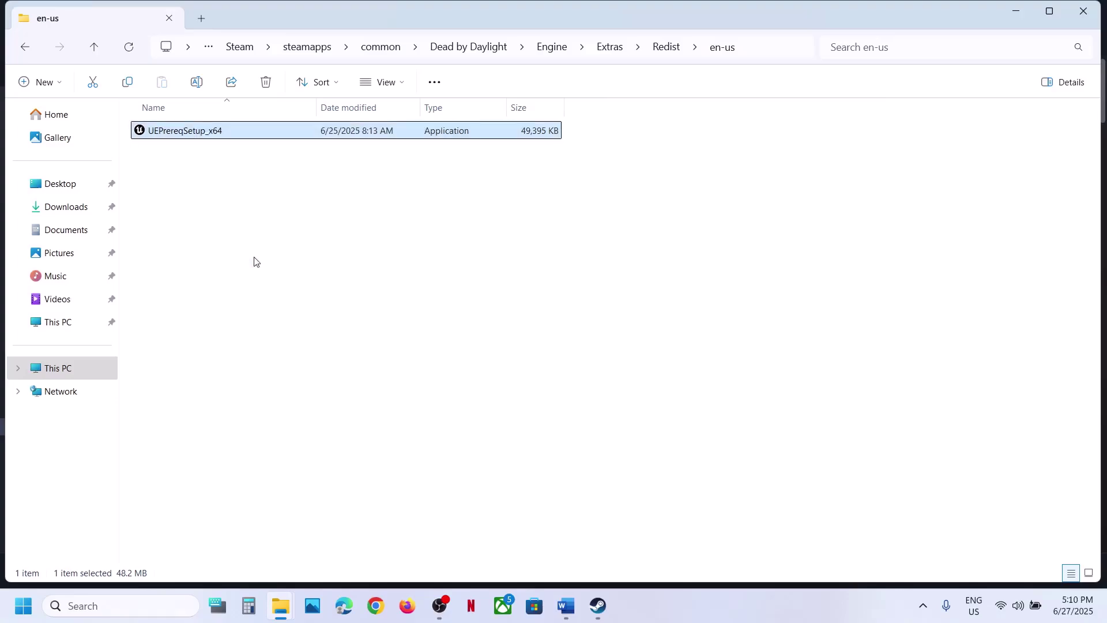
pyautogui.click(484, 450)
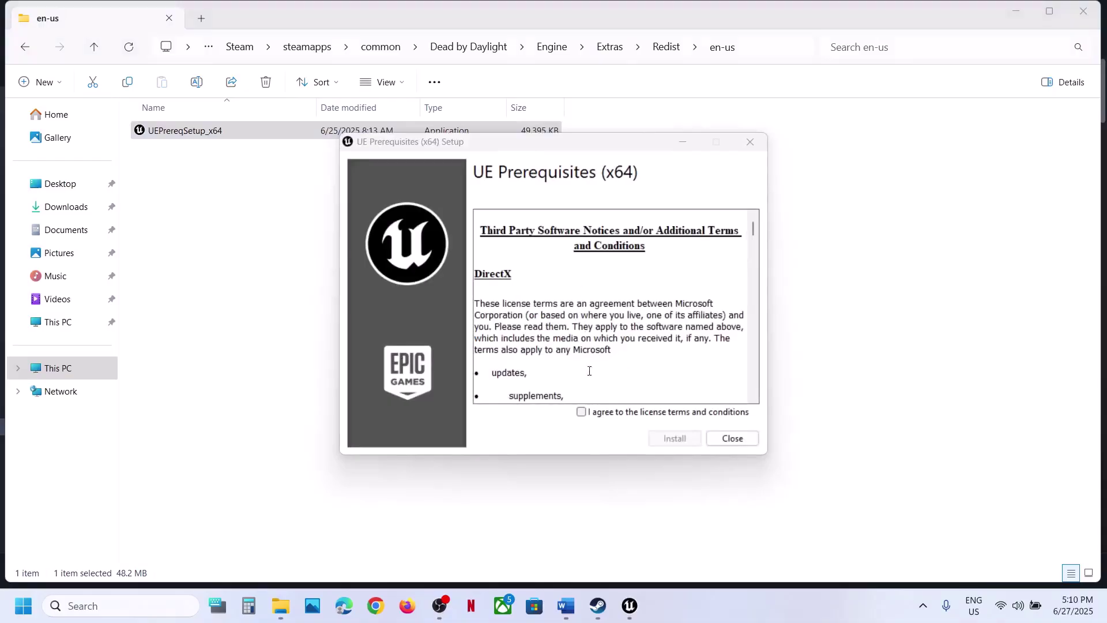
pyautogui.click(581, 411)
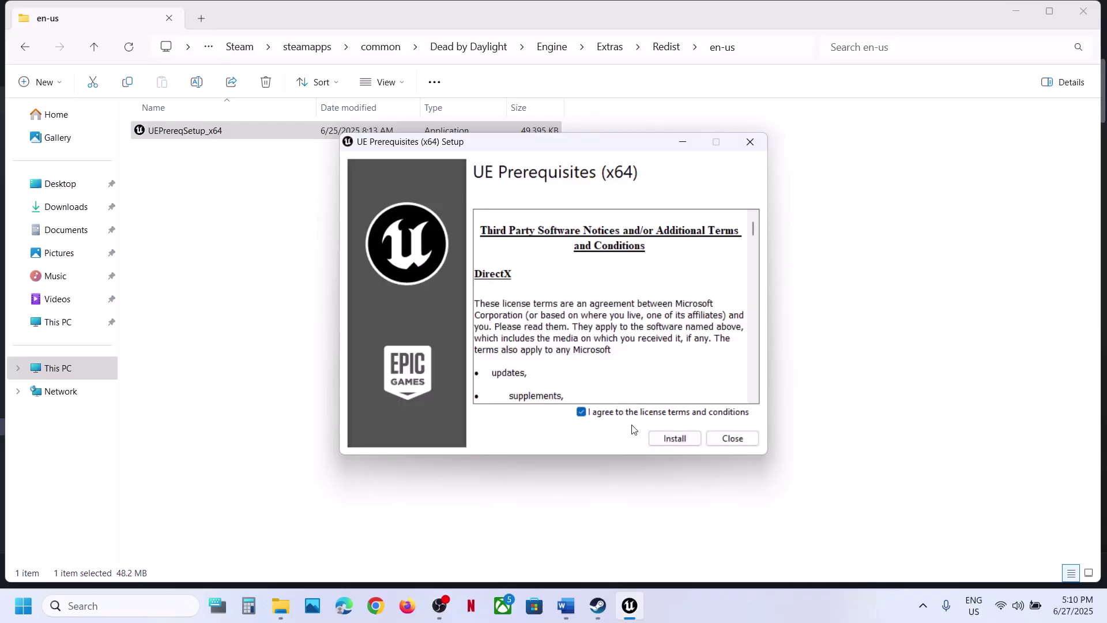
pyautogui.click(672, 439)
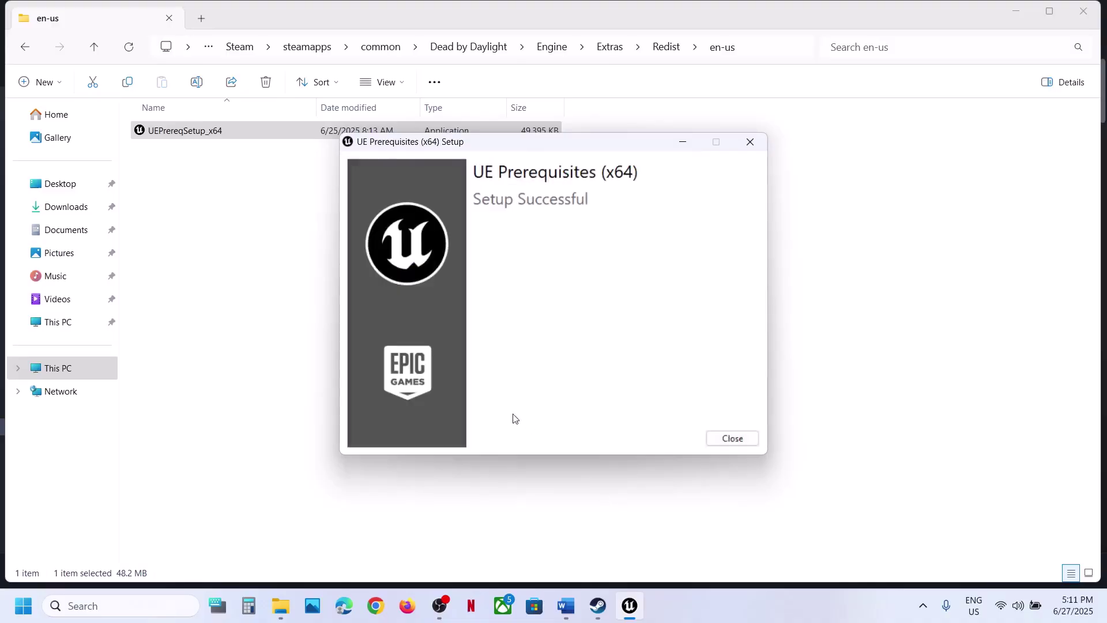
pyautogui.click(730, 438)
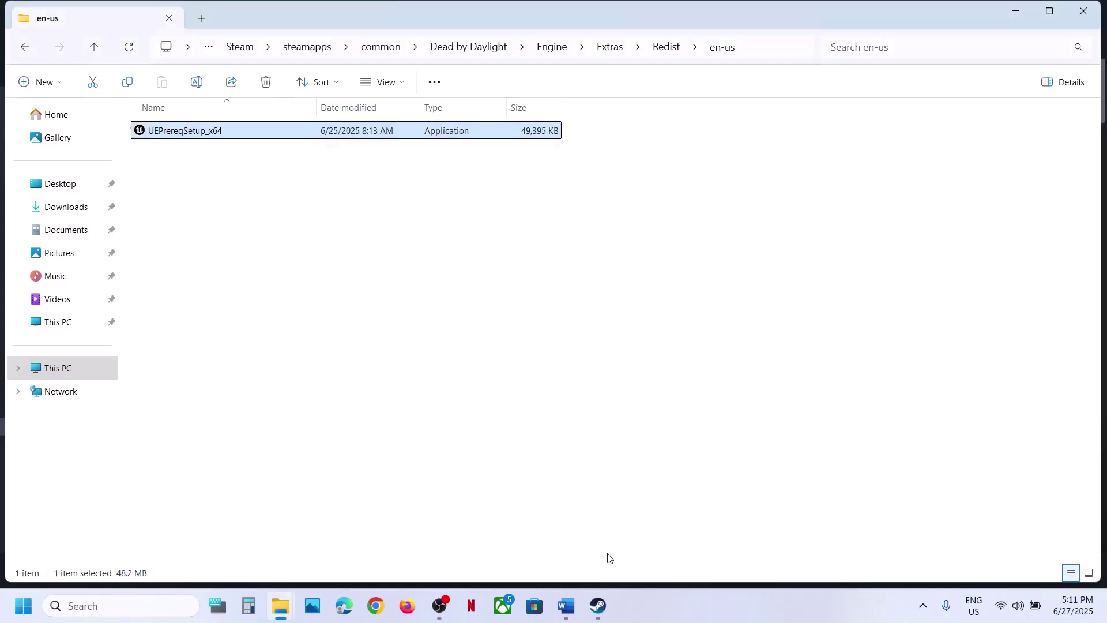
# Step: Copy the Visual C++ download link under Step 8 in the Word document, then return to Steam
pyautogui.click(597, 605)
pyautogui.click(567, 606)
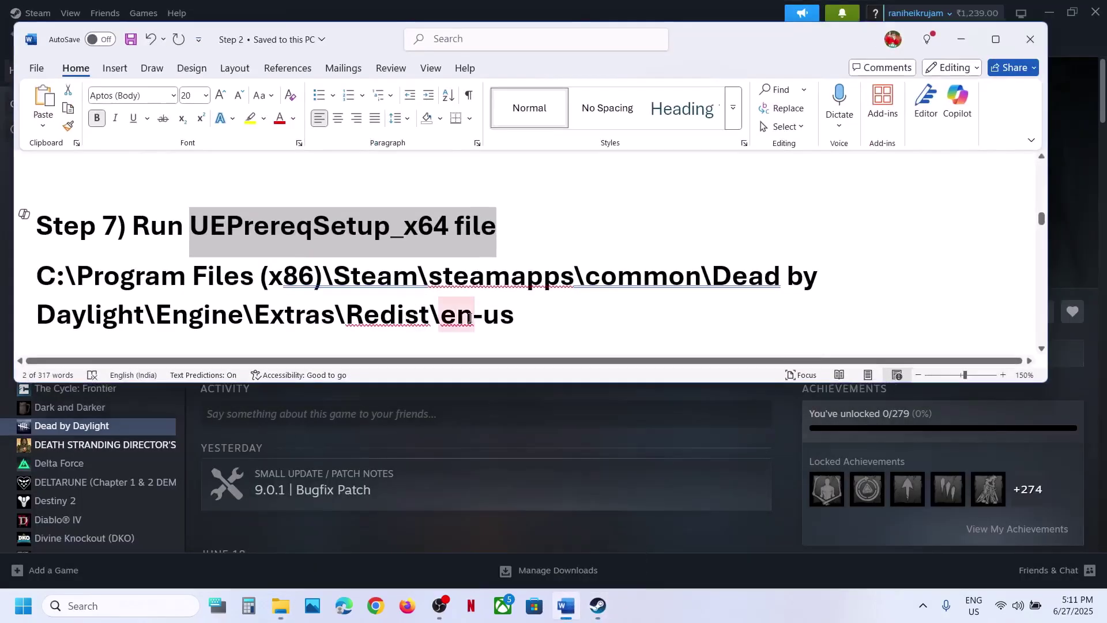
pyautogui.scroll(-2, 468, 313)
pyautogui.scroll(-2, 467, 313)
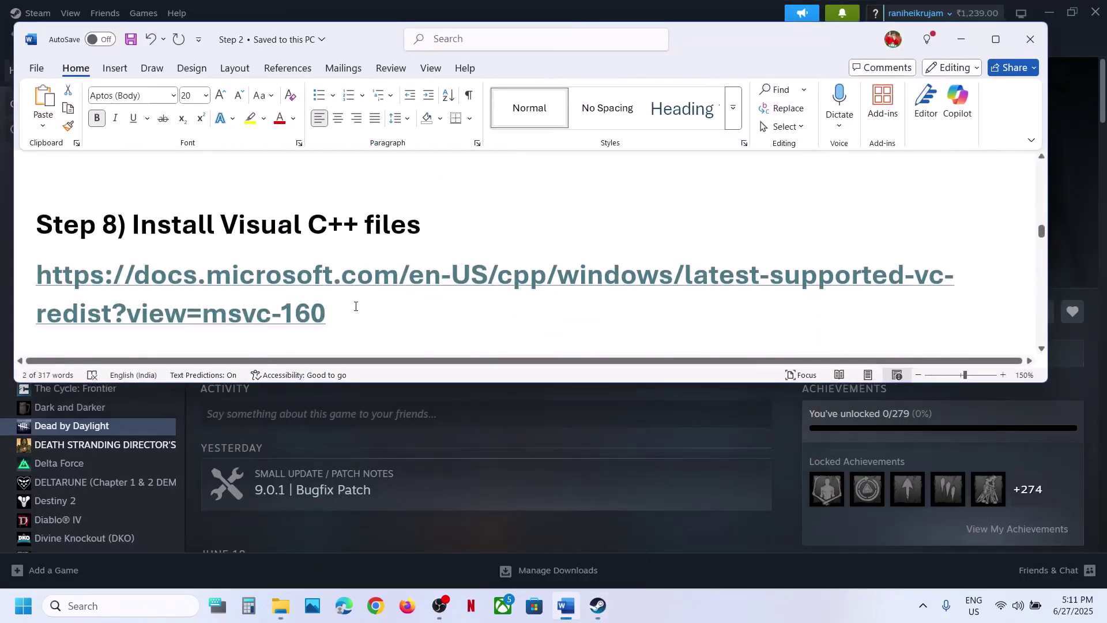
pyautogui.tripleClick(157, 296)
pyautogui.hotkey('ctrl', 'c')
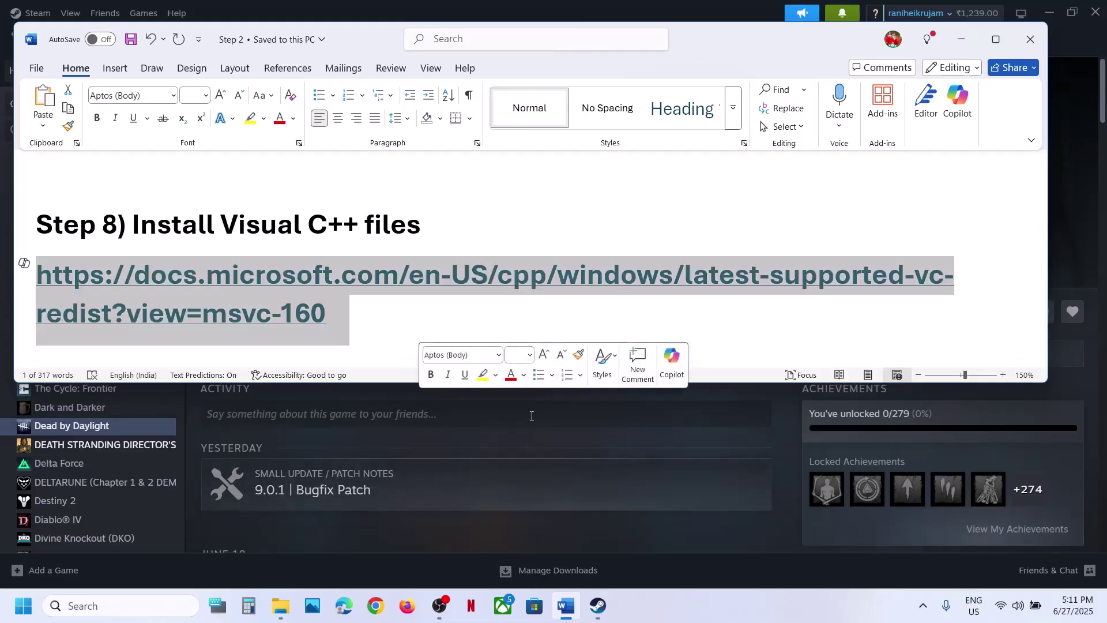
pyautogui.click(531, 415)
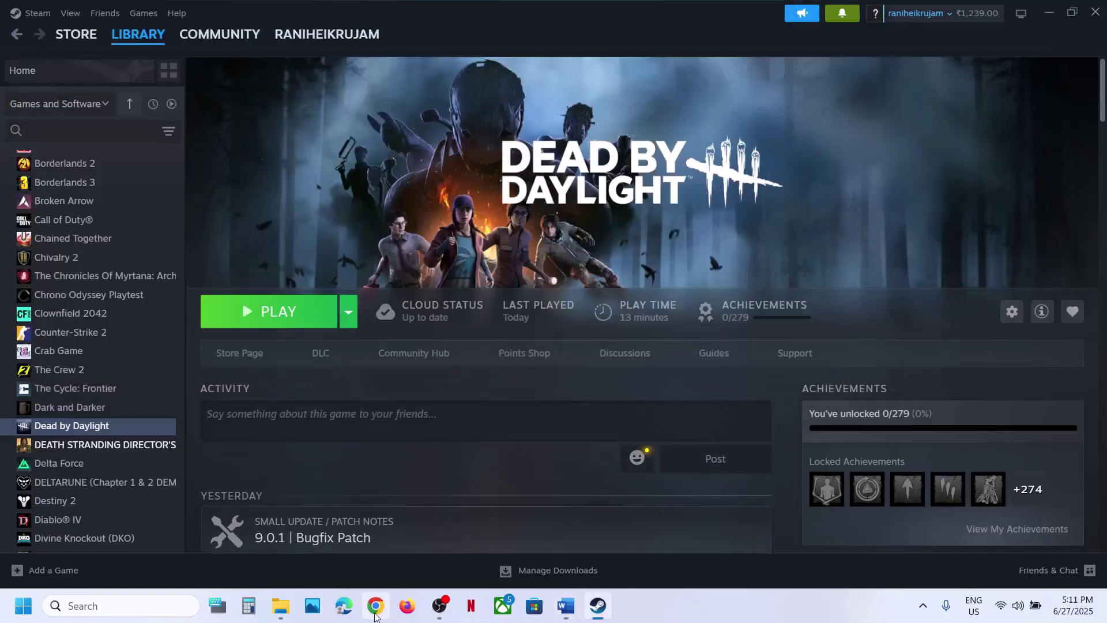
# Step: Switch to Chrome and load the copied Microsoft Visual C++ redistributable link in a new tab
pyautogui.click(376, 606)
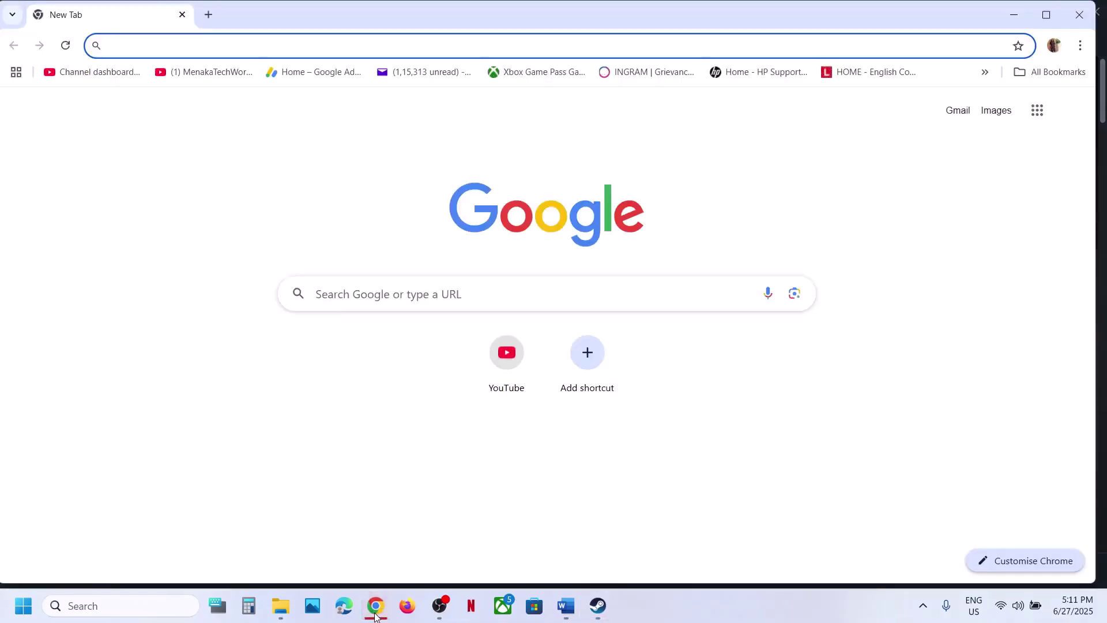
pyautogui.click(208, 15)
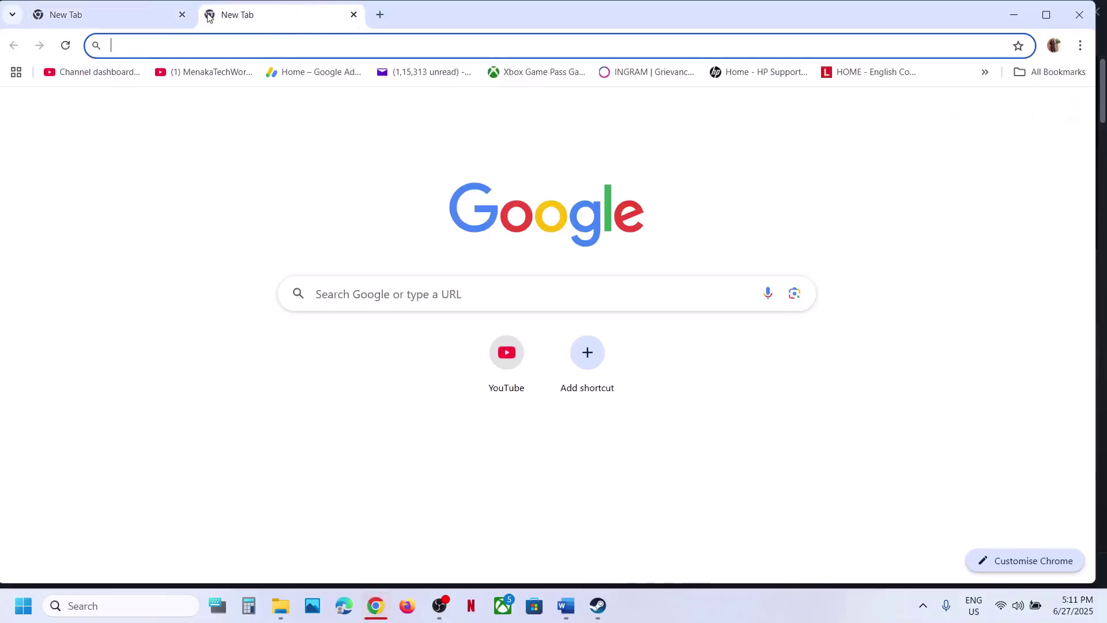
pyautogui.hotkey('ctrl', 'v')
pyautogui.press('Return')
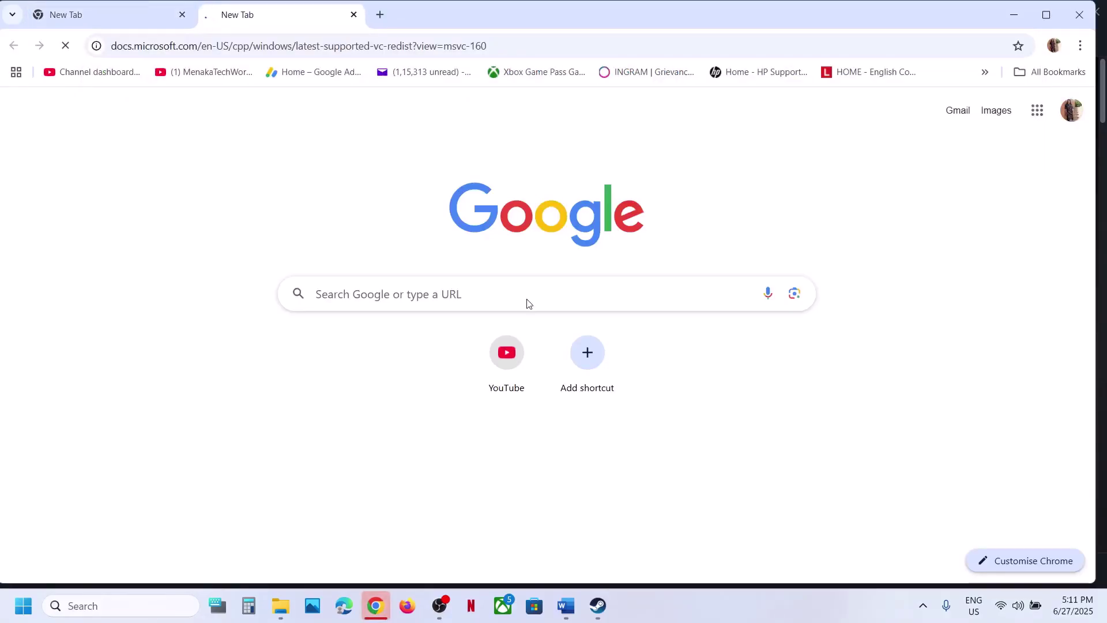
# Step: Download the X86 package from the Latest Microsoft Visual C++ Redistributable version table
pyautogui.scroll(-5, 568, 410)
pyautogui.scroll(-5, 568, 410)
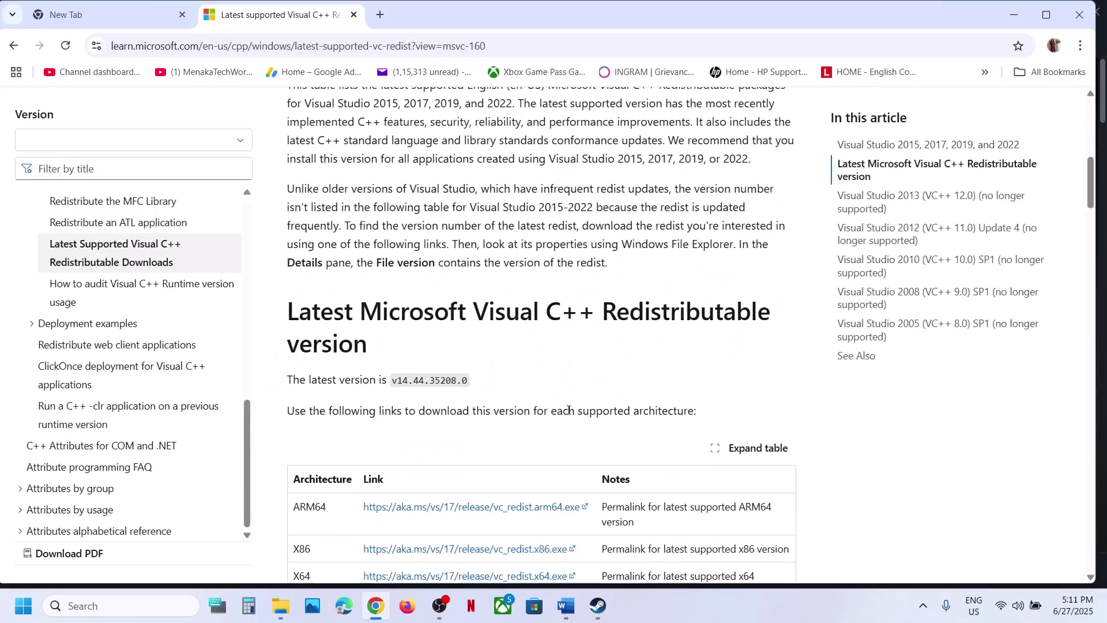
pyautogui.doubleClick(306, 380)
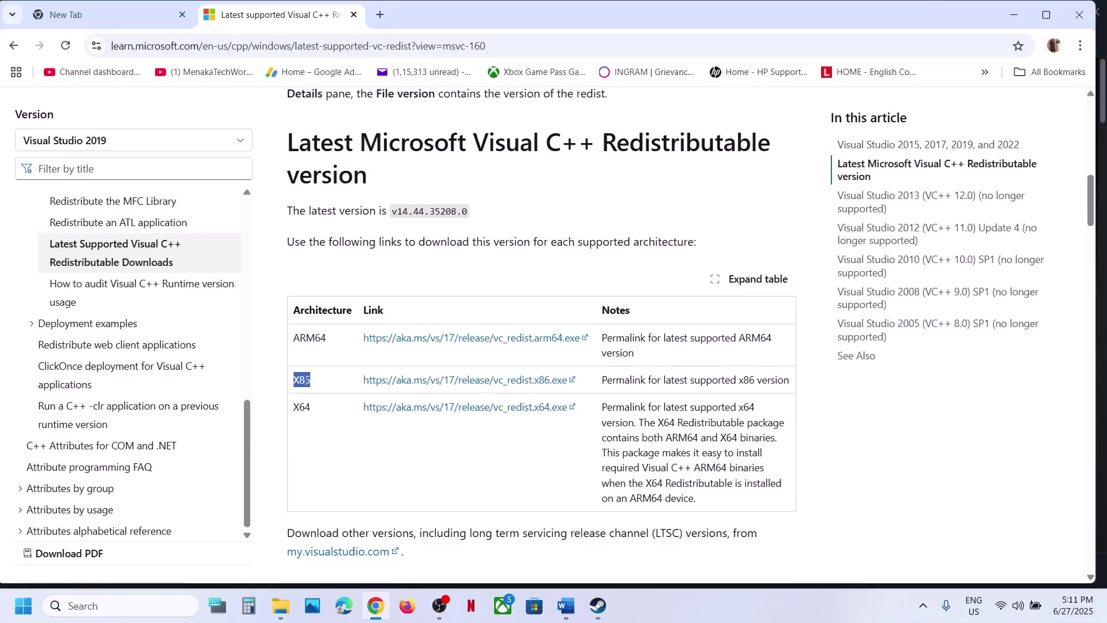
pyautogui.doubleClick(303, 406)
pyautogui.doubleClick(302, 382)
pyautogui.click(478, 385)
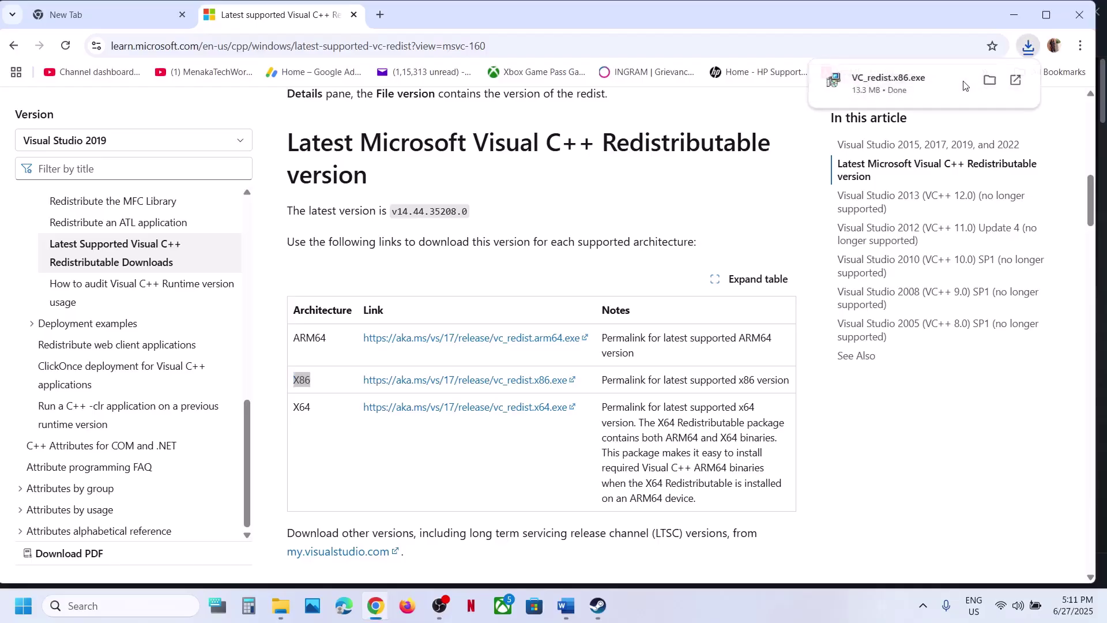
# Step: Launch the downloaded VC_redist.x86.exe, start its setup repair, and allow it to make changes to the device
pyautogui.click(968, 85)
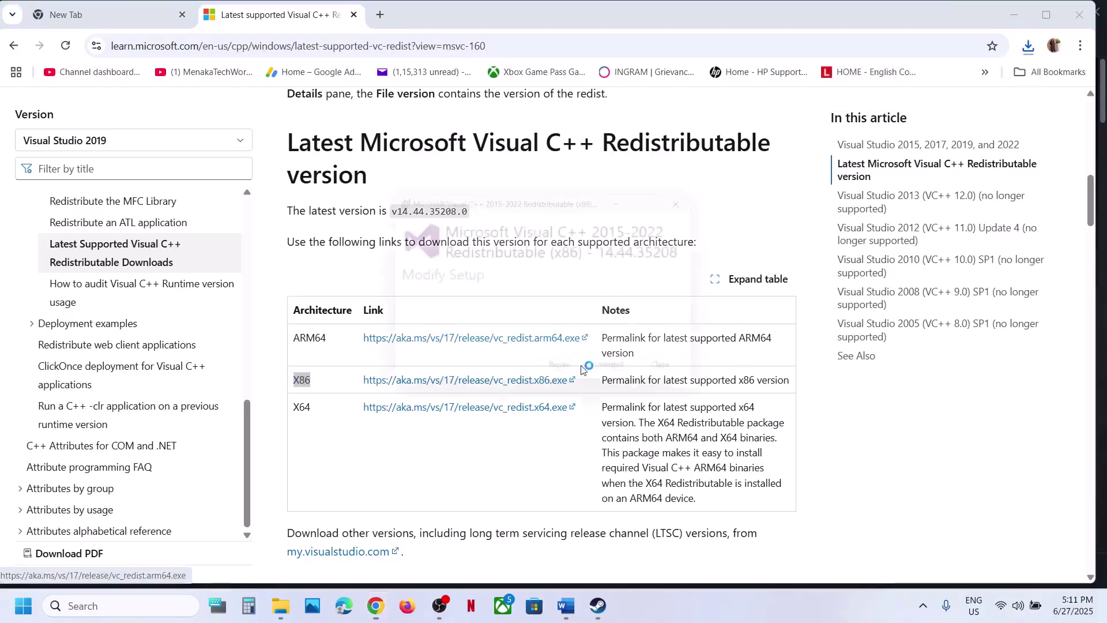
pyautogui.click(570, 381)
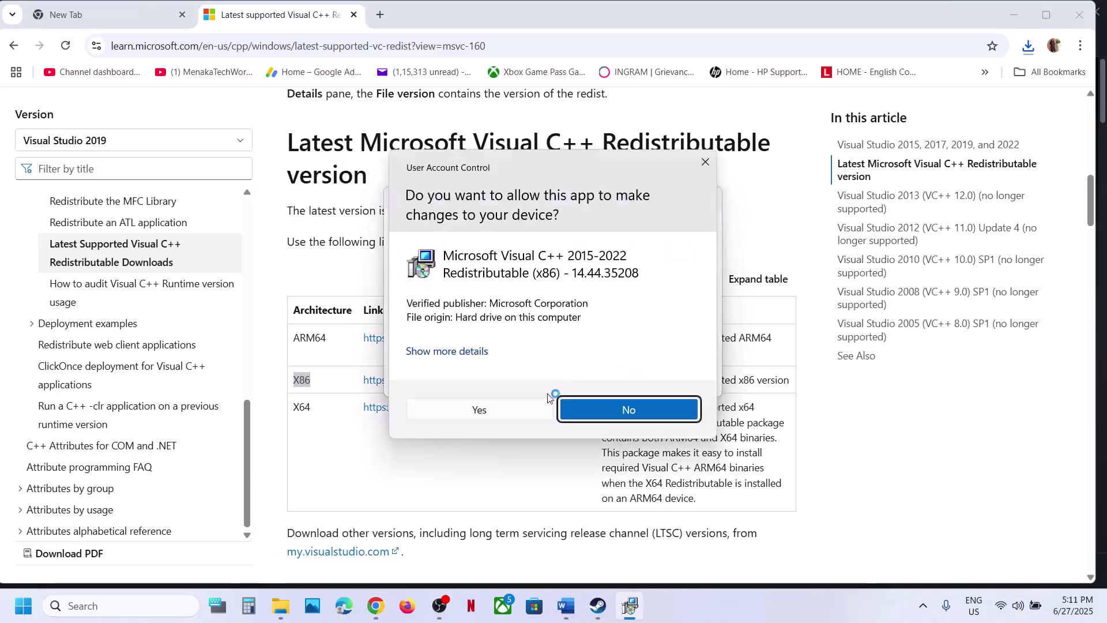
pyautogui.click(478, 410)
# Step: Download the X64 Visual C++ Redistributable package and check its progress in the recent download history
pyautogui.doubleClick(337, 407)
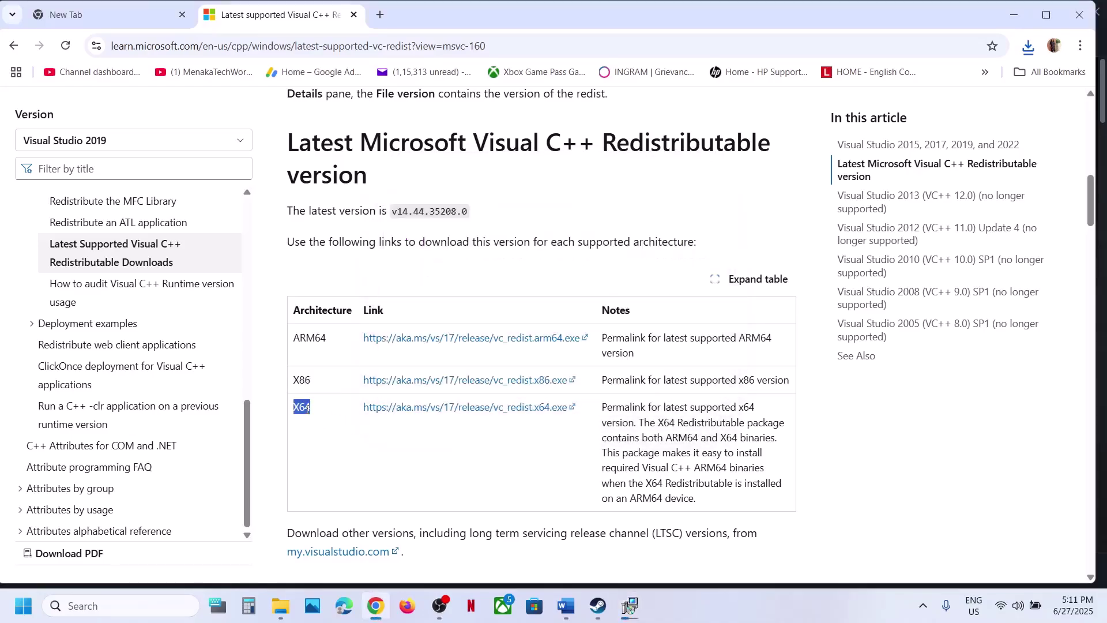
pyautogui.click(422, 407)
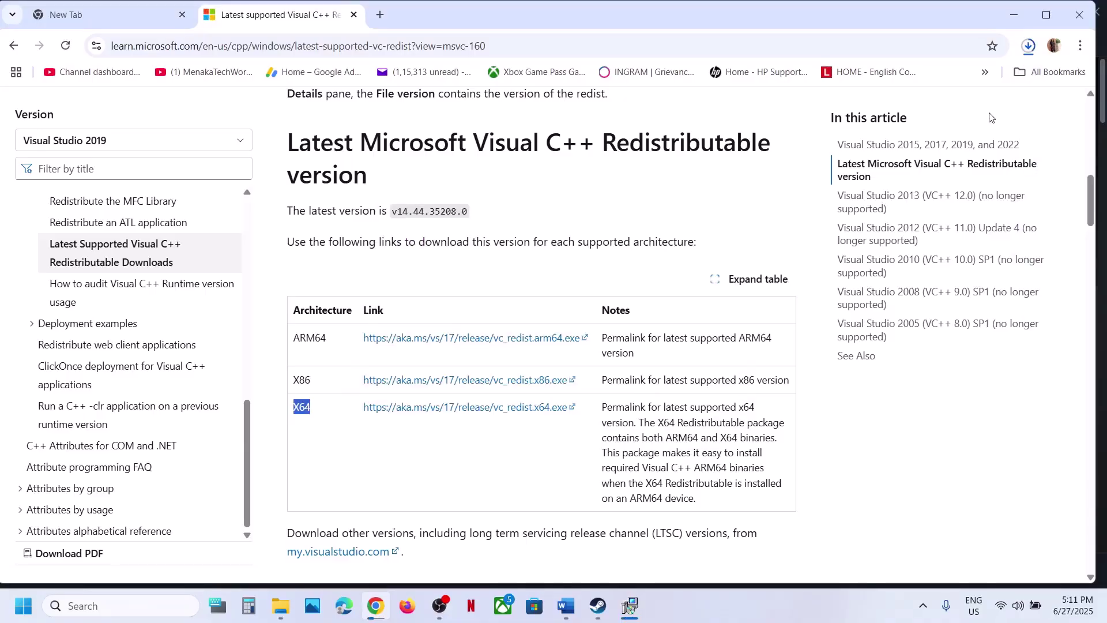
pyautogui.click(1027, 55)
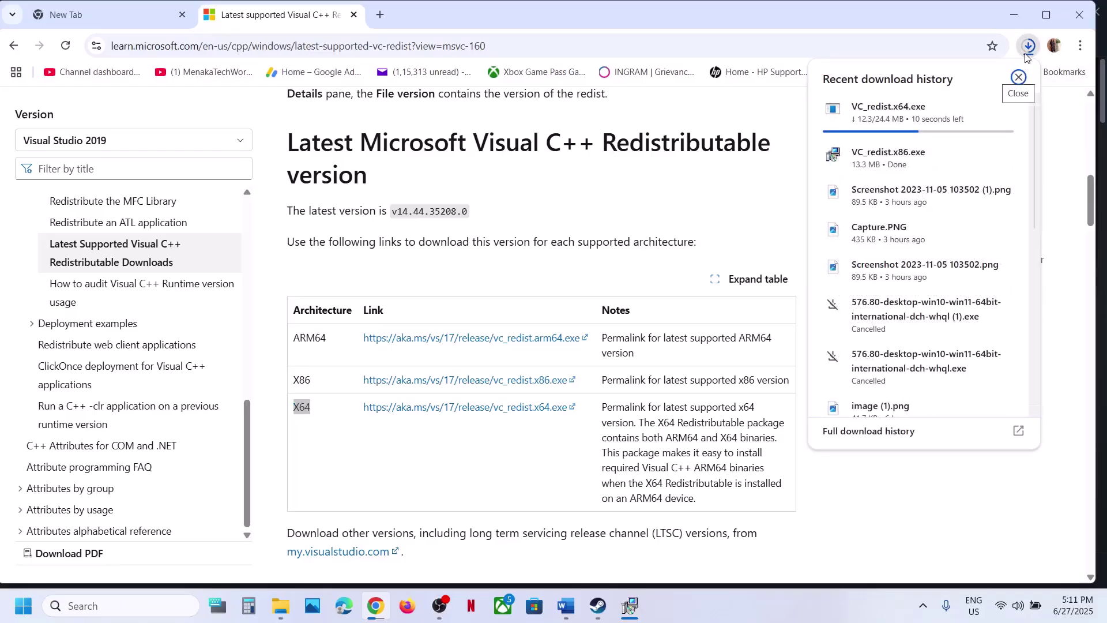
pyautogui.click(759, 196)
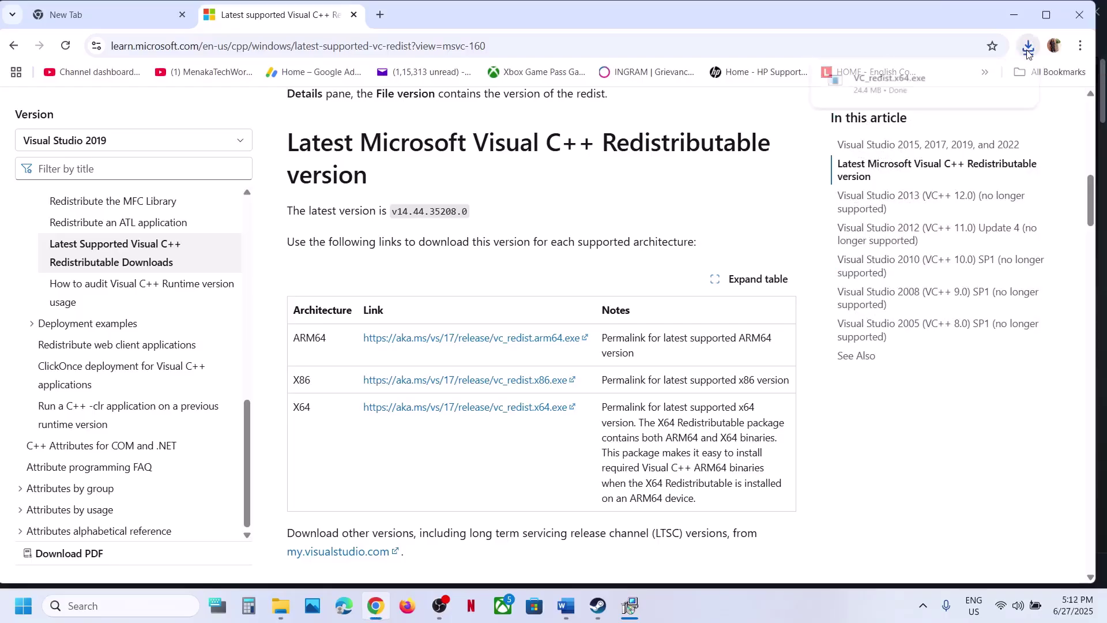
# Step: Launch the downloaded VC_redist.x64.exe, start its setup repair, and allow it to make changes to the device
pyautogui.click(938, 80)
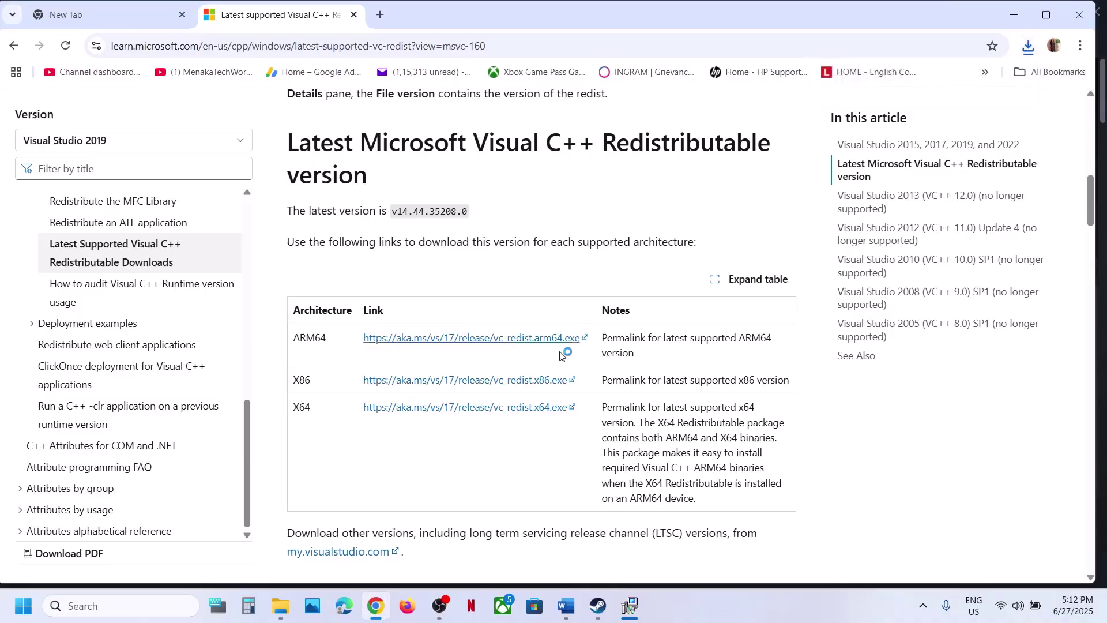
pyautogui.click(571, 380)
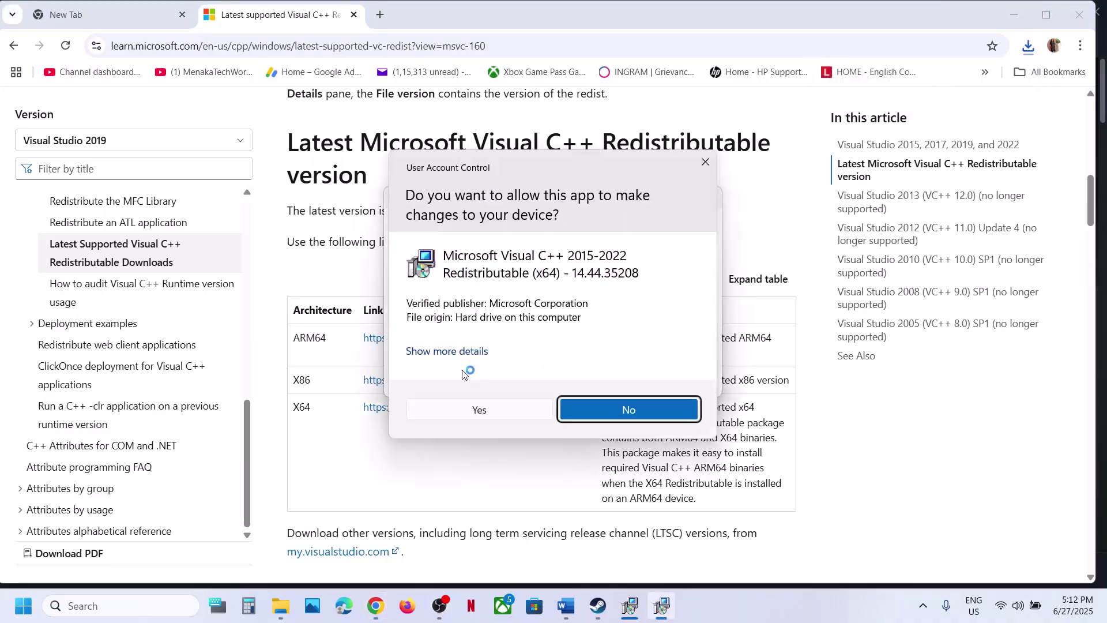
pyautogui.click(470, 407)
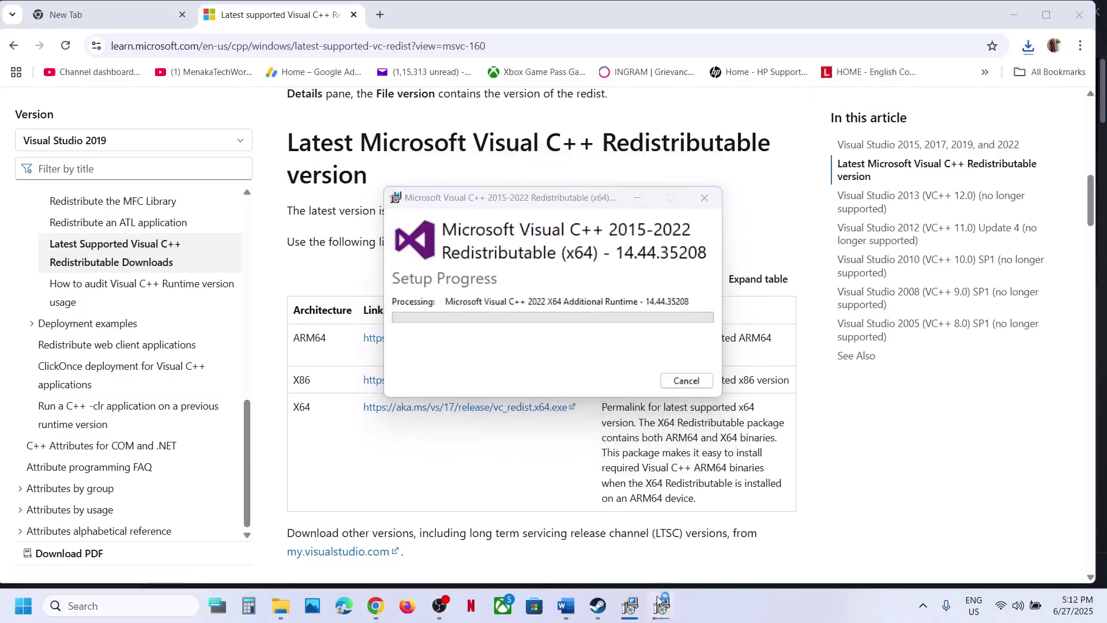
# Step: Bring up the x86 redistributable setup window and arrange it side by side with the x64 one
pyautogui.click(630, 605)
pyautogui.moveTo(538, 197); pyautogui.dragTo(278, 227)
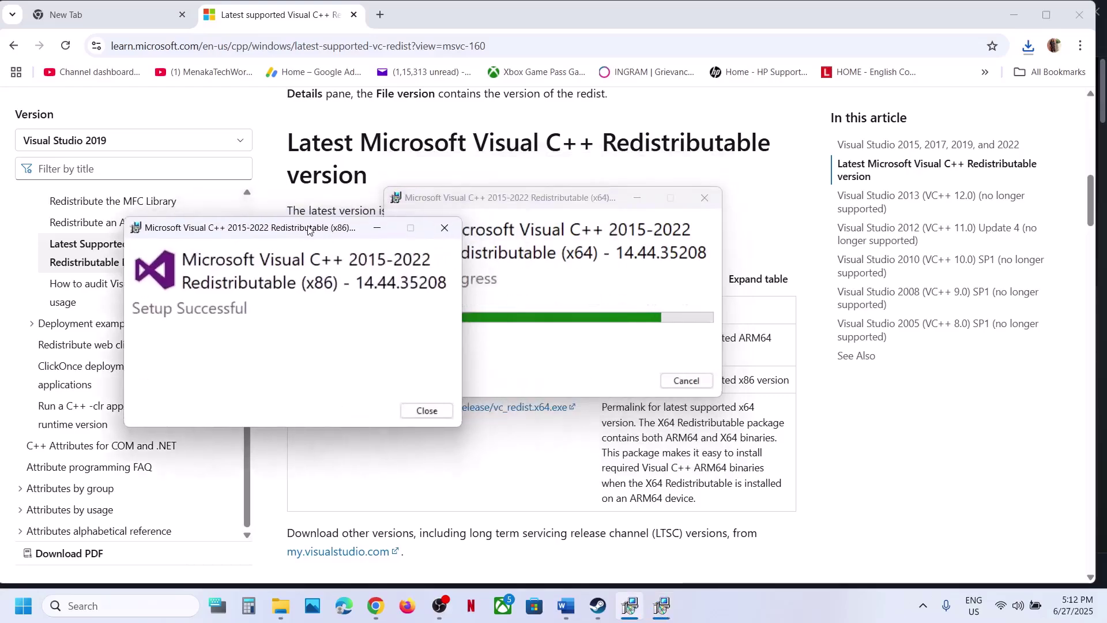
pyautogui.click(538, 196)
pyautogui.moveTo(538, 196); pyautogui.dragTo(647, 229)
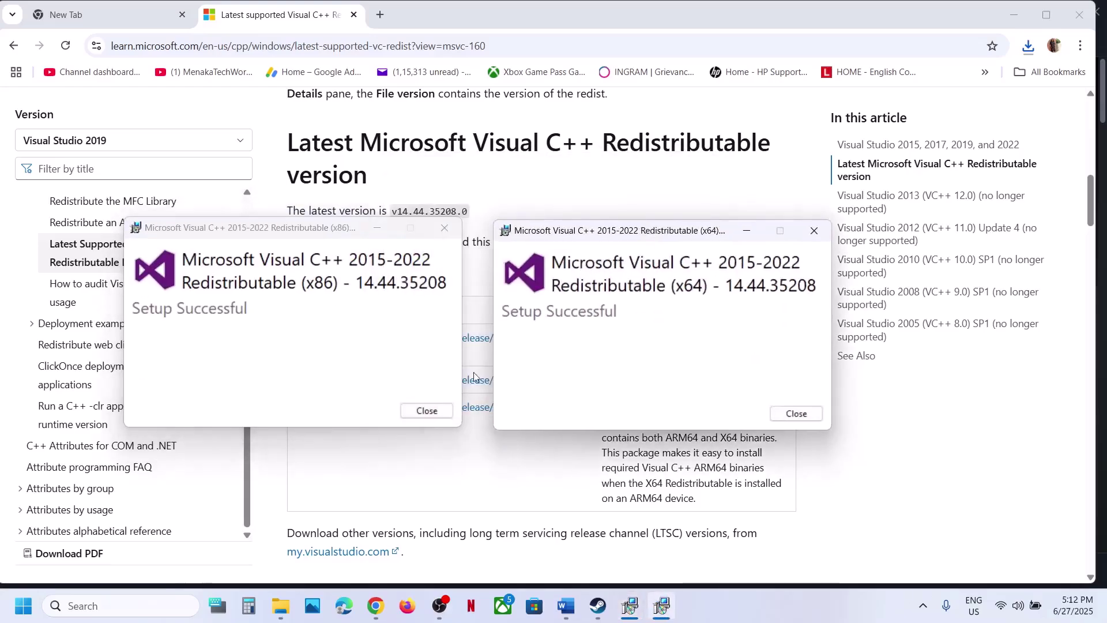
# Step: Close both Visual C++ redistributable setup windows and bring up the Restart option among the power choices
pyautogui.click(426, 411)
pyautogui.click(798, 413)
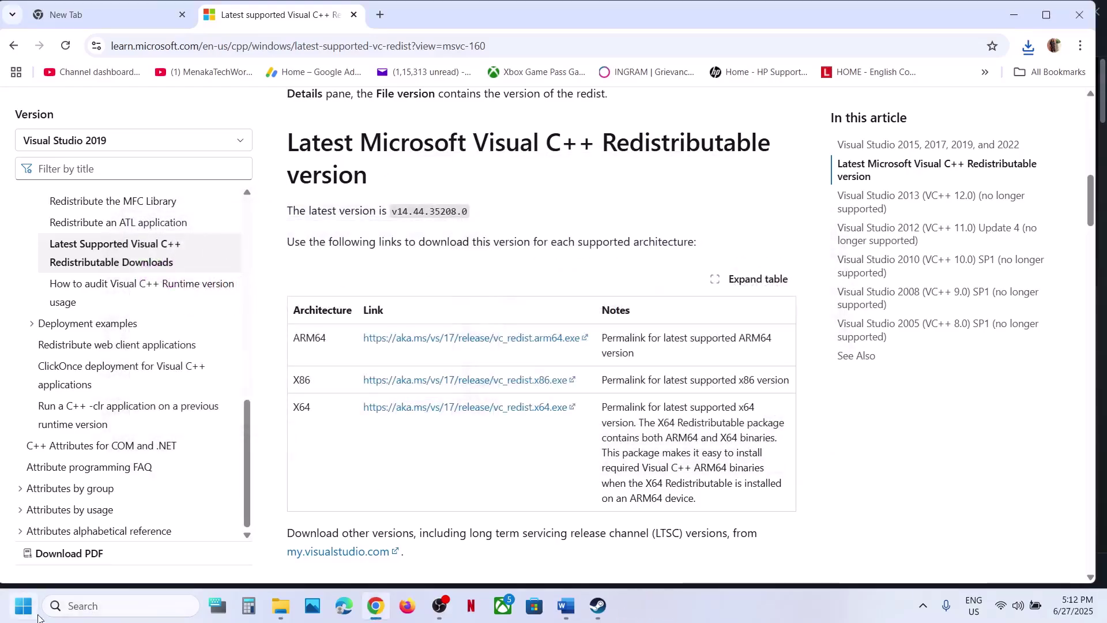
pyautogui.click(28, 610)
pyautogui.click(419, 552)
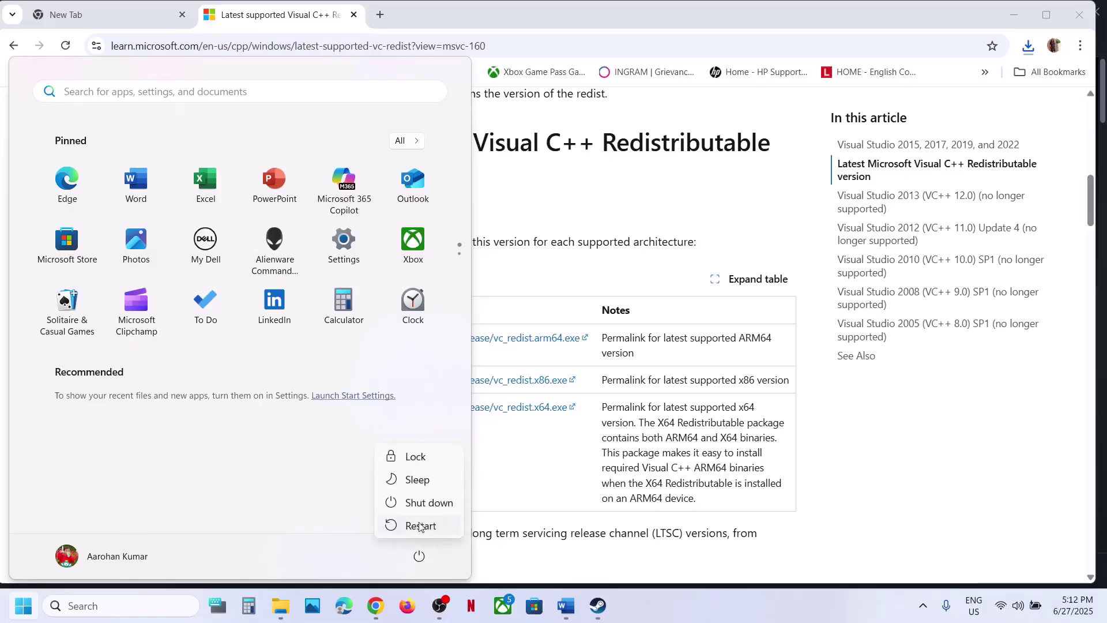
pyautogui.click(565, 486)
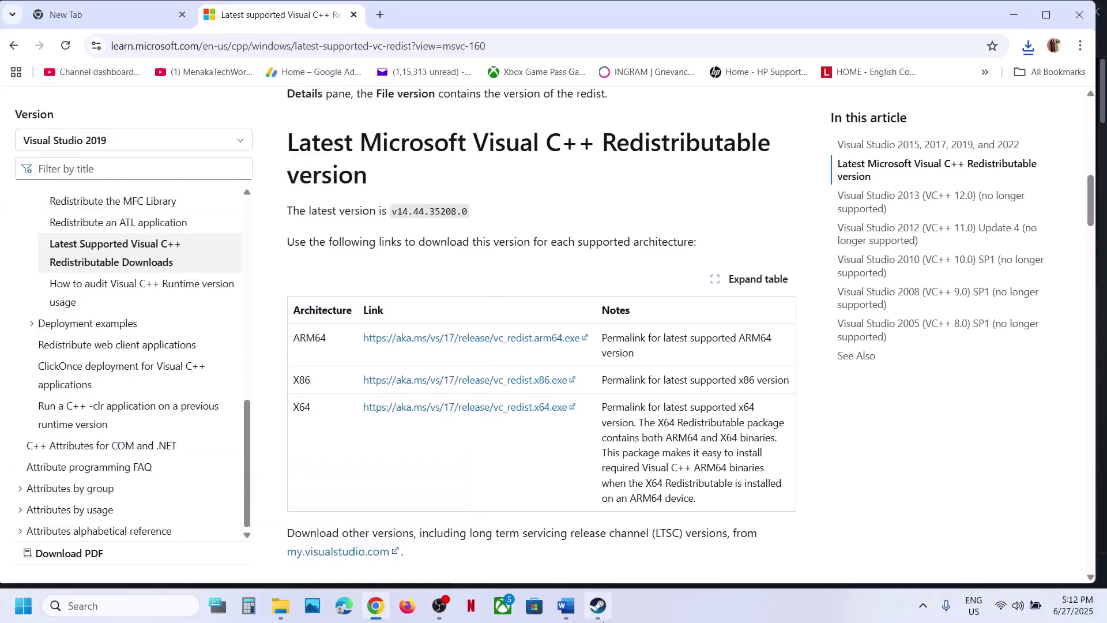
# Step: Switch to the Word document and read Step 9 about running the game from its installation folder
pyautogui.click(598, 606)
pyautogui.click(567, 607)
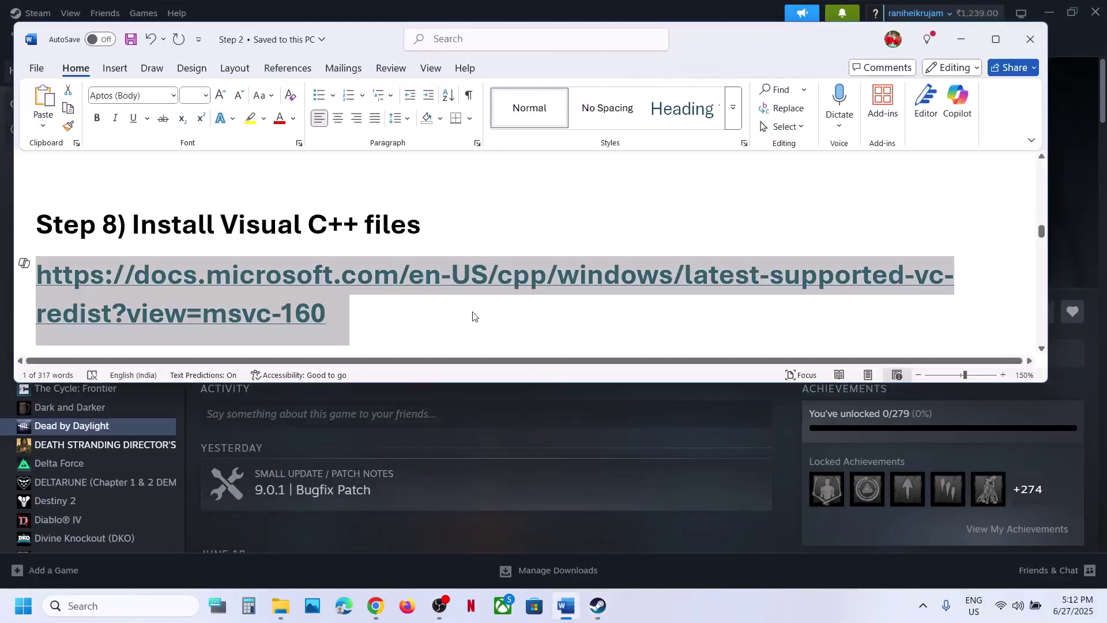
pyautogui.scroll(-3, 475, 316)
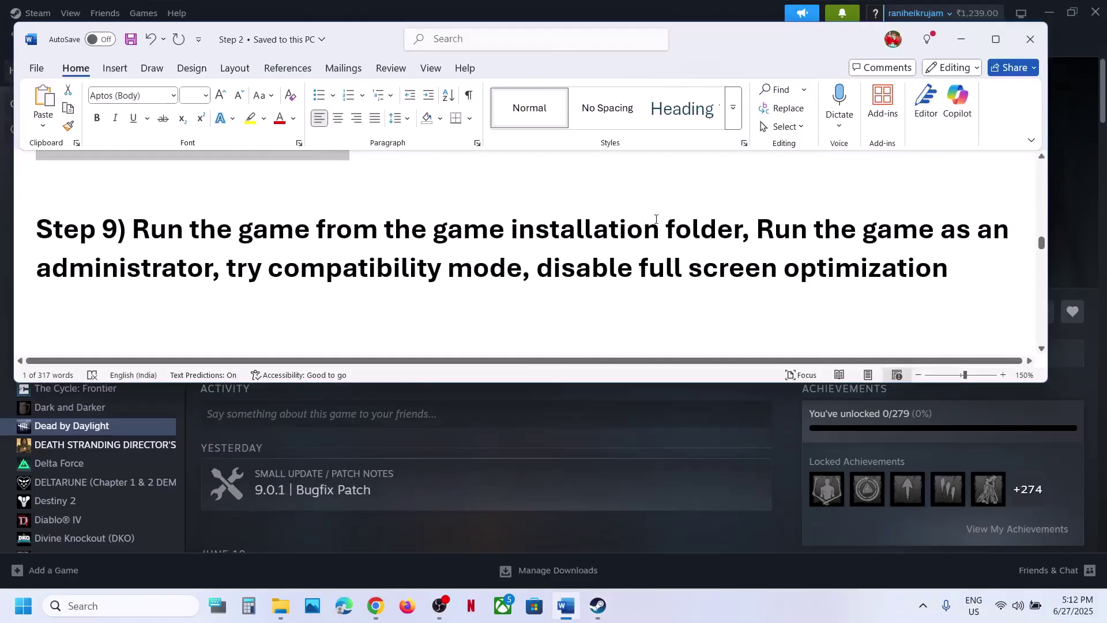
# Step: Return to Steam and browse to Dead by Daylight's local installation files
pyautogui.click(786, 405)
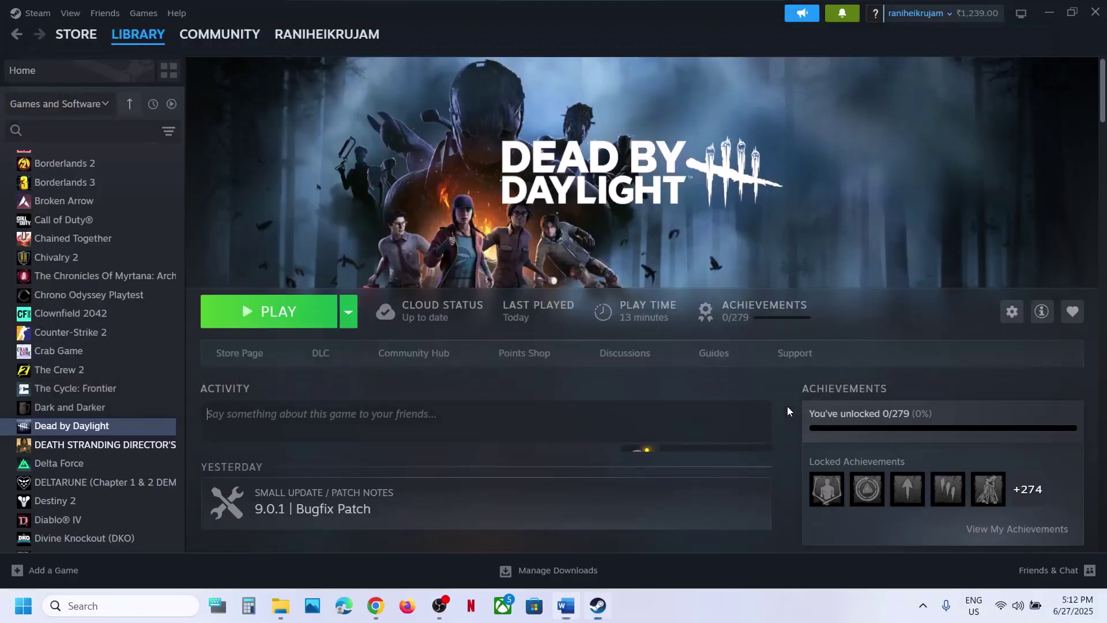
pyautogui.rightClick(88, 428)
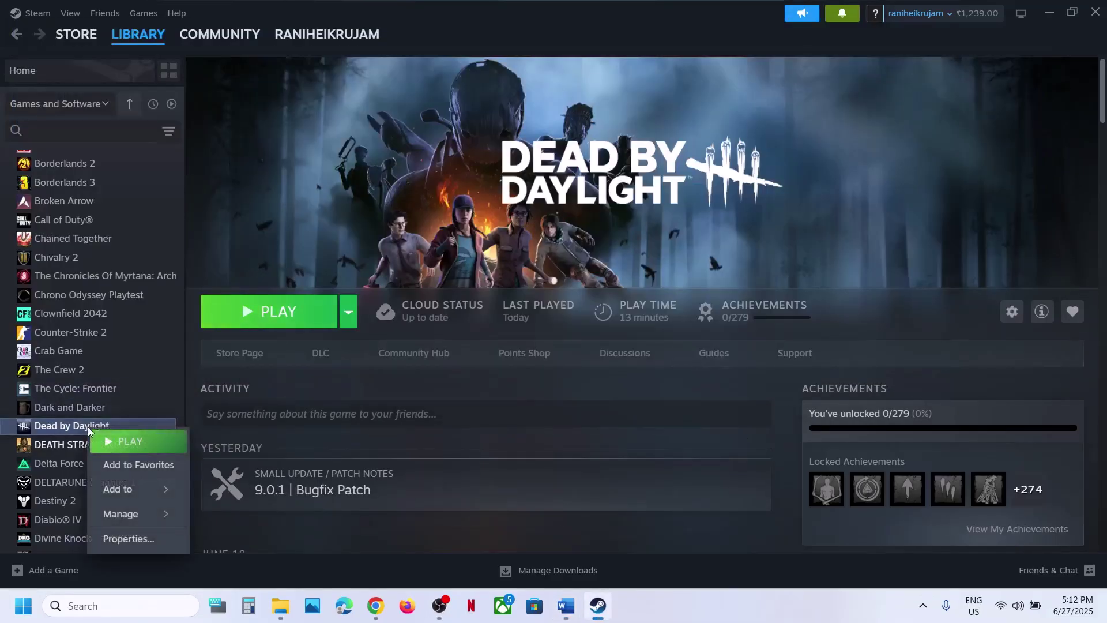
pyautogui.moveTo(118, 514)
pyautogui.click(240, 417)
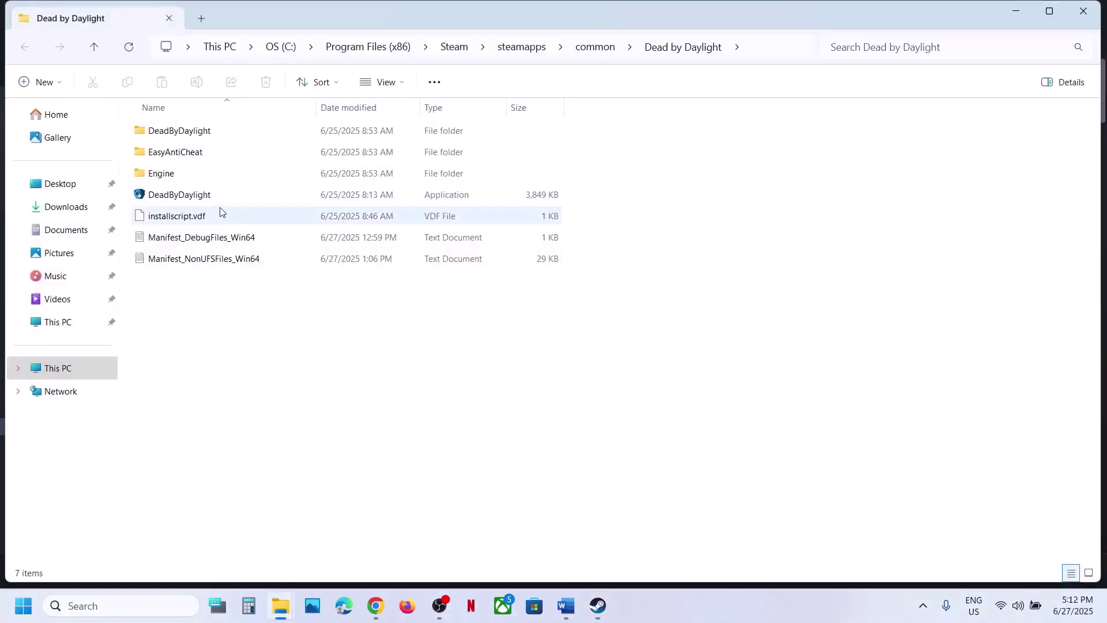
# Step: Go to the DeadByDaylight > Binaries > Win64 folder and select the DeadByDaylight-Win64-Shipping application
pyautogui.click(182, 196)
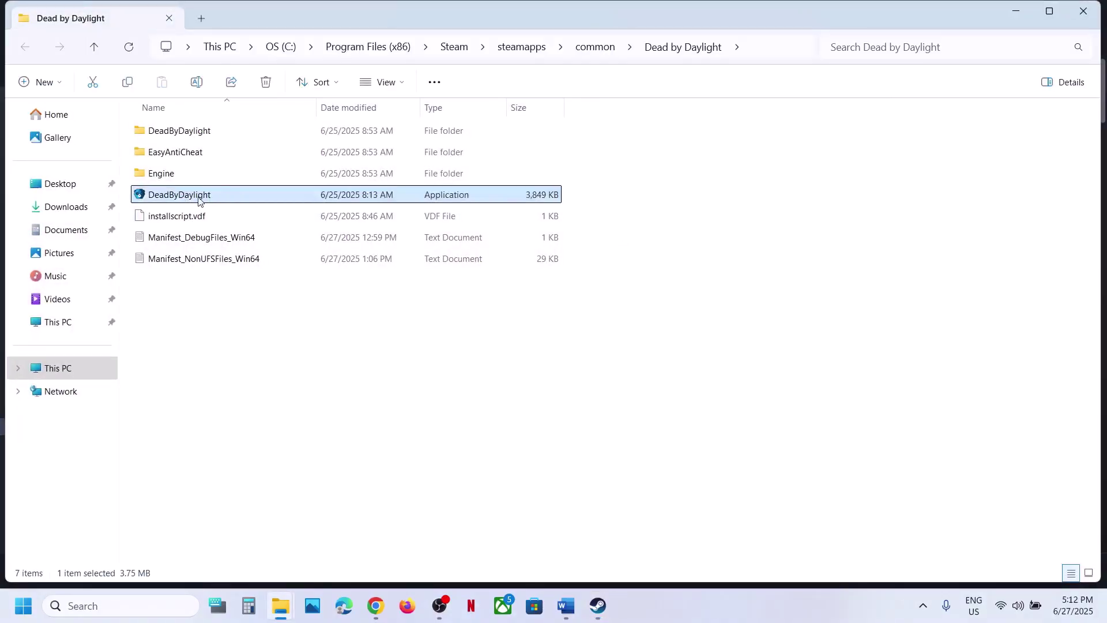
pyautogui.click(184, 138)
pyautogui.doubleClick(199, 137)
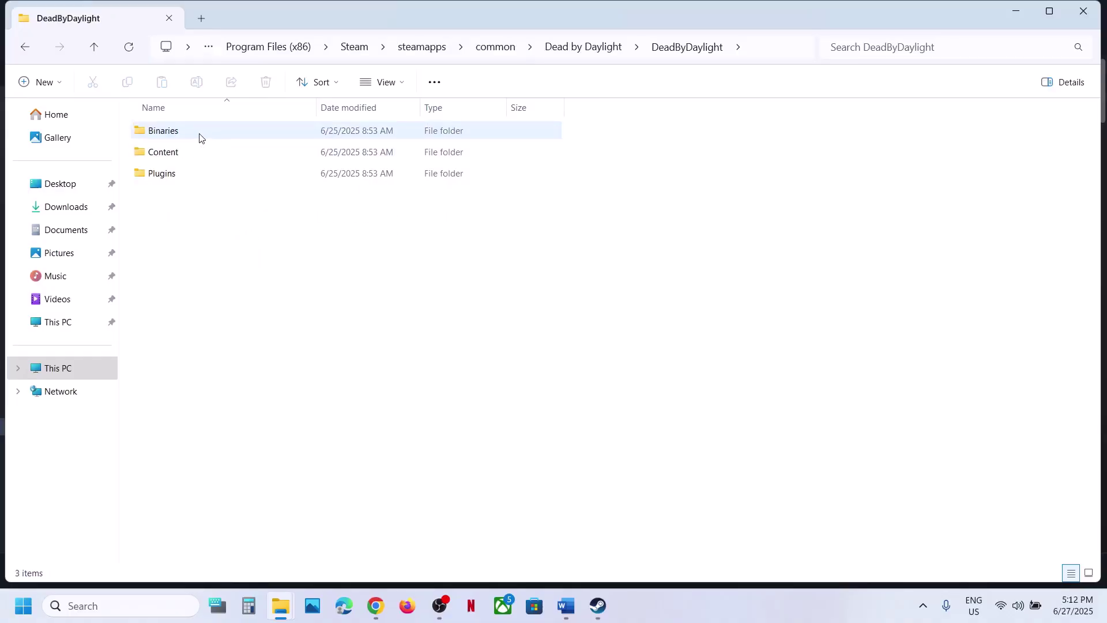
pyautogui.doubleClick(200, 137)
pyautogui.doubleClick(201, 137)
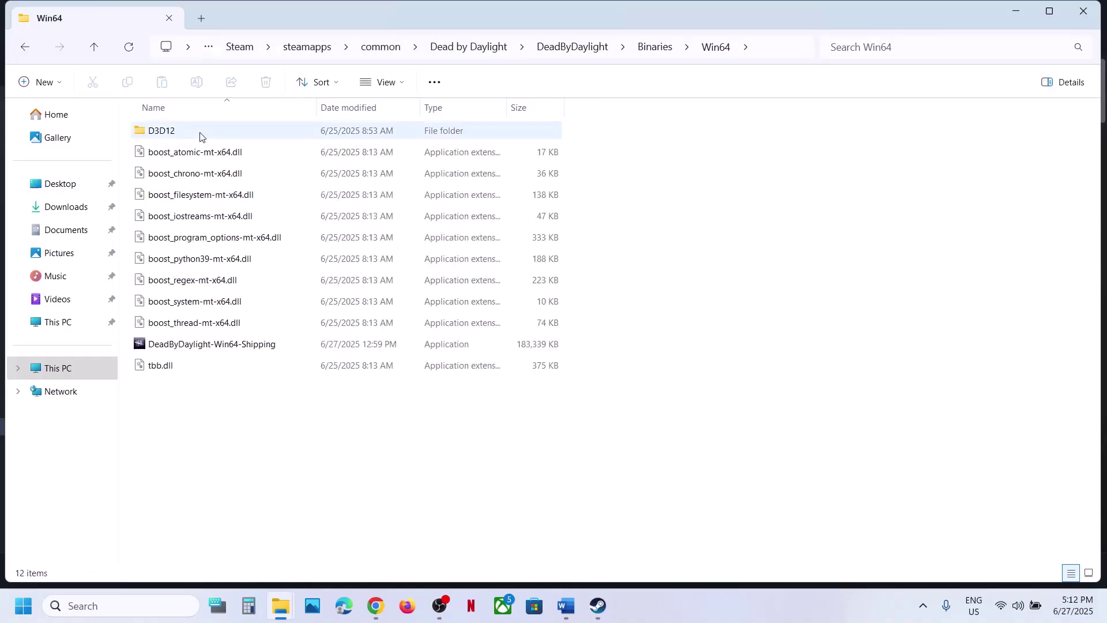
pyautogui.click(235, 345)
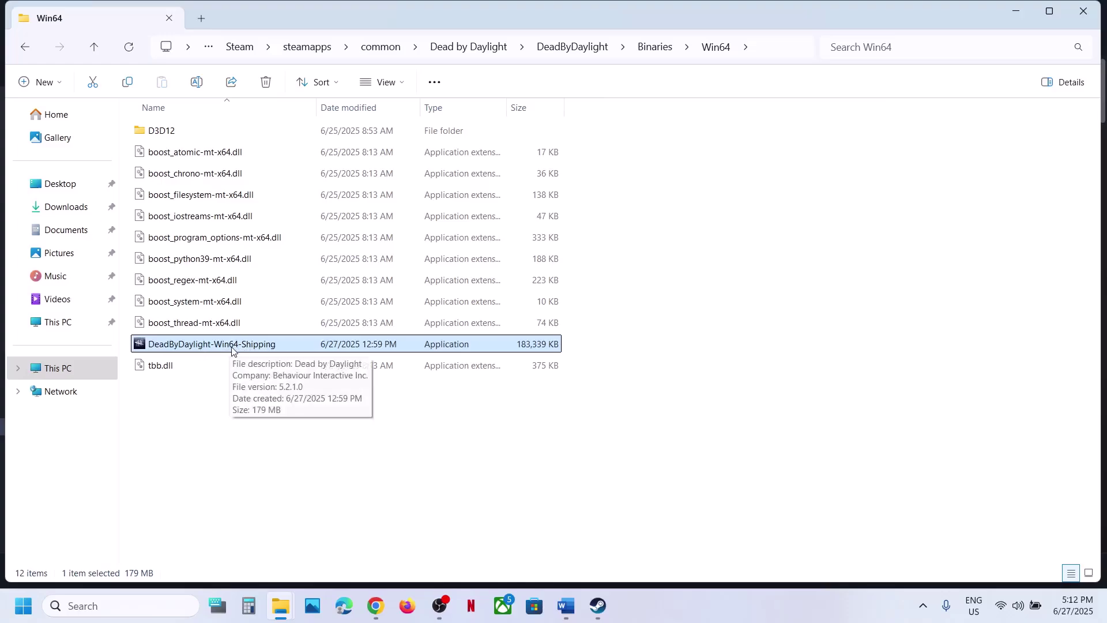
# Step: Set DeadByDaylight-Win64-Shipping to run as an administrator in its compatibility properties and apply the change
pyautogui.rightClick(233, 350)
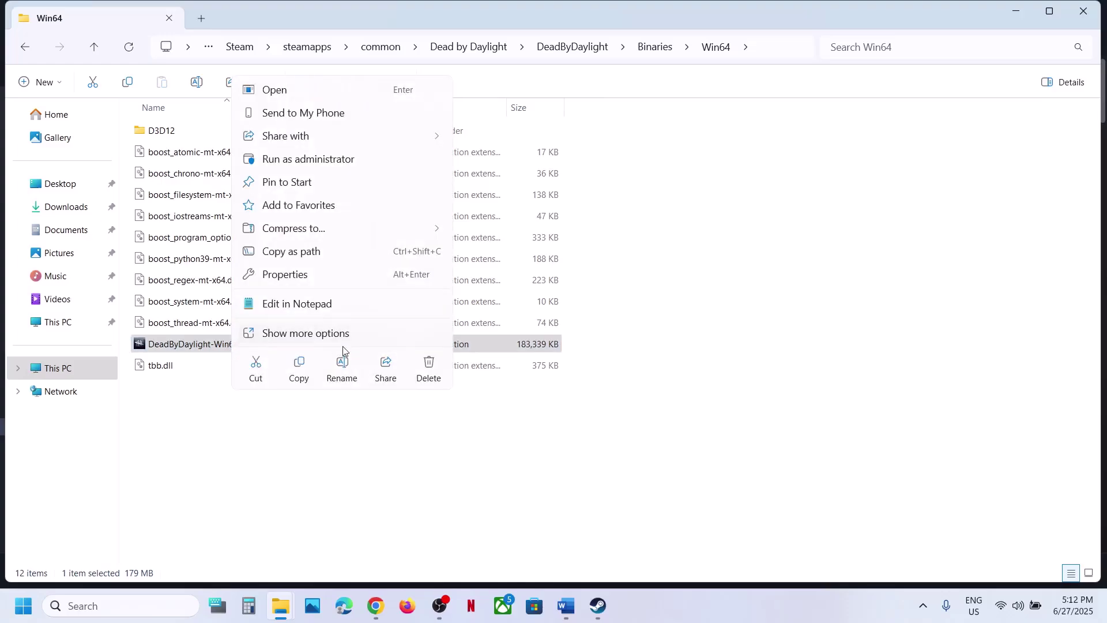
pyautogui.click(304, 276)
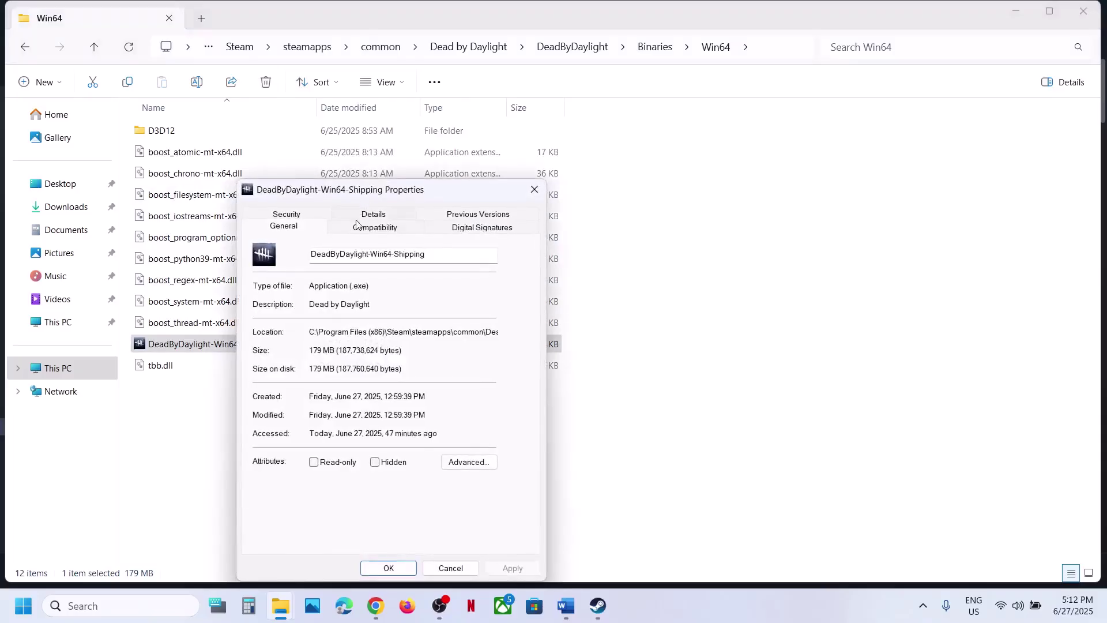
pyautogui.click(357, 227)
pyautogui.moveTo(395, 193); pyautogui.dragTo(416, 103)
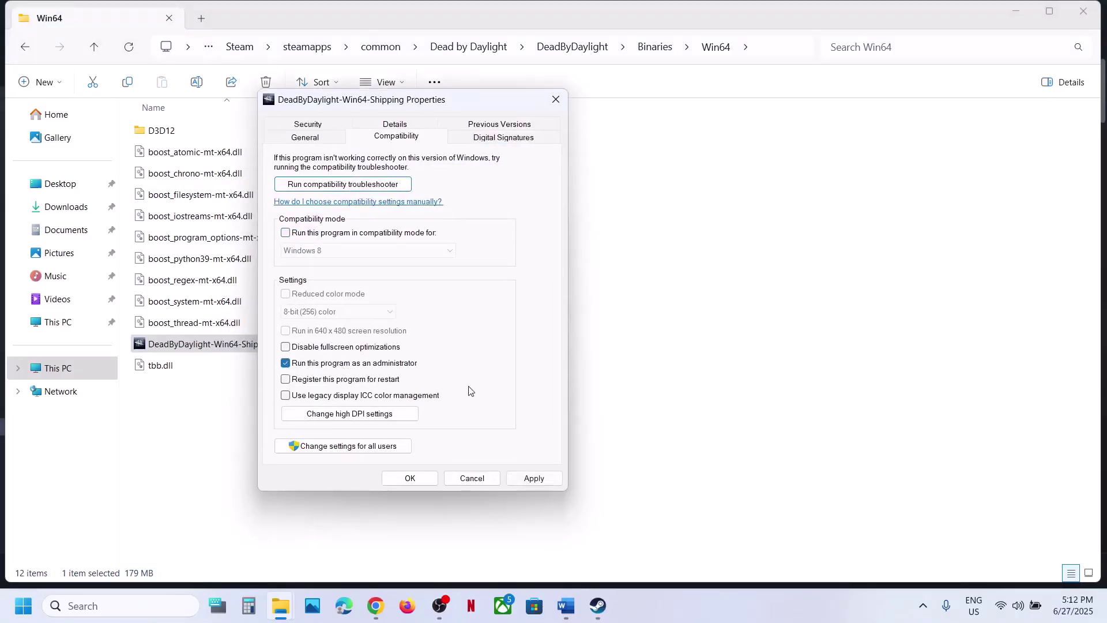
pyautogui.click(522, 479)
pyautogui.click(425, 479)
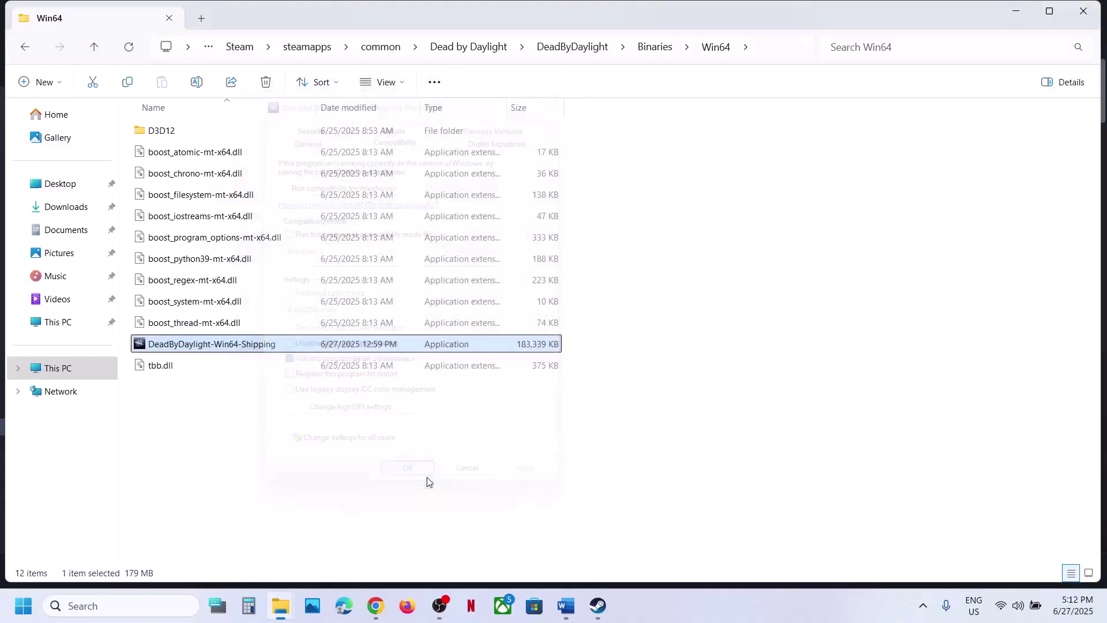
# Step: Enable Windows 8 compatibility mode in the properties of DeadByDaylight-Win64-Shipping and save it
pyautogui.rightClick(266, 344)
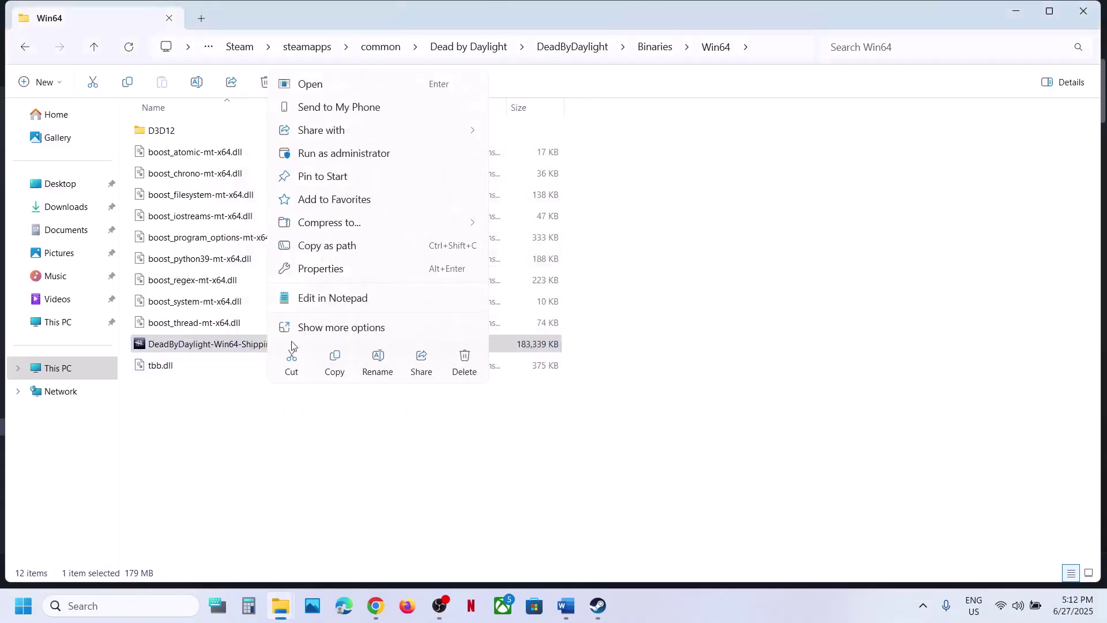
pyautogui.click(340, 273)
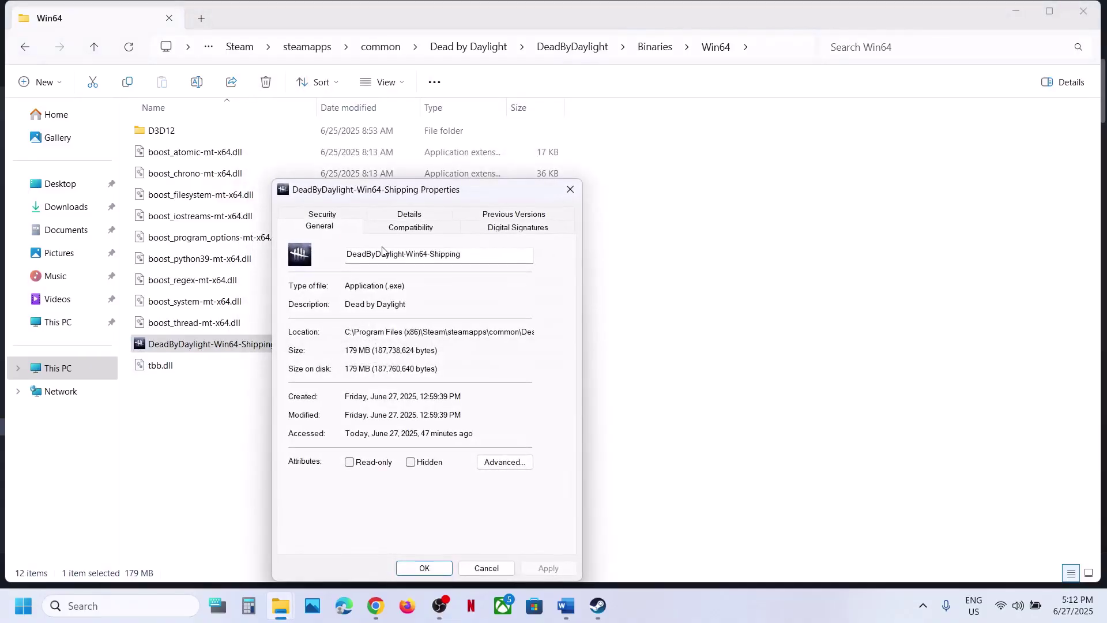
pyautogui.click(391, 227)
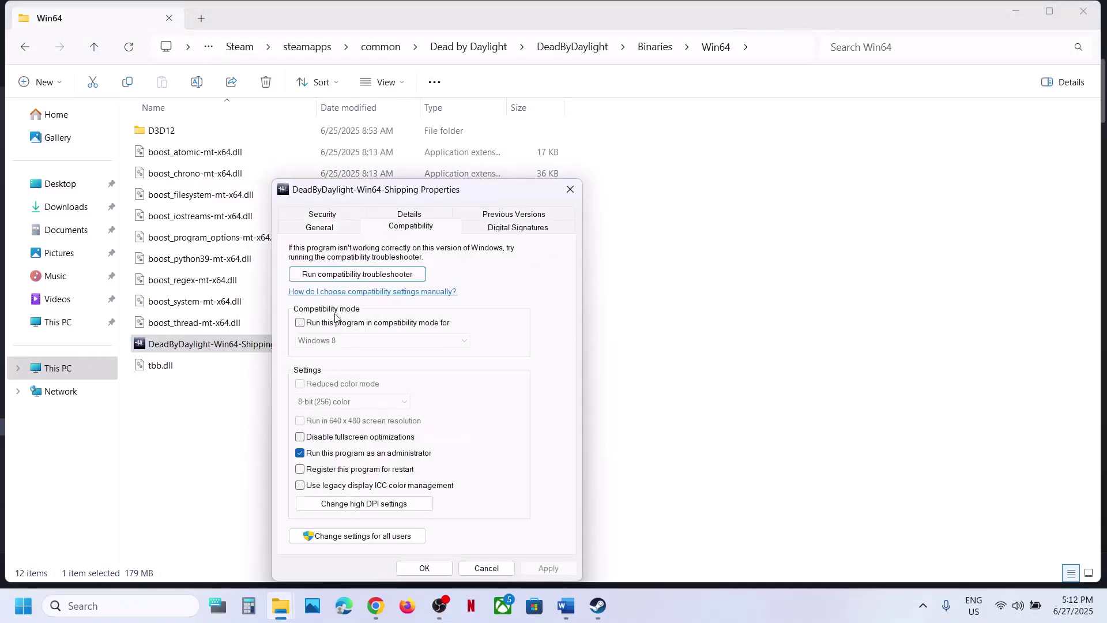
pyautogui.click(300, 323)
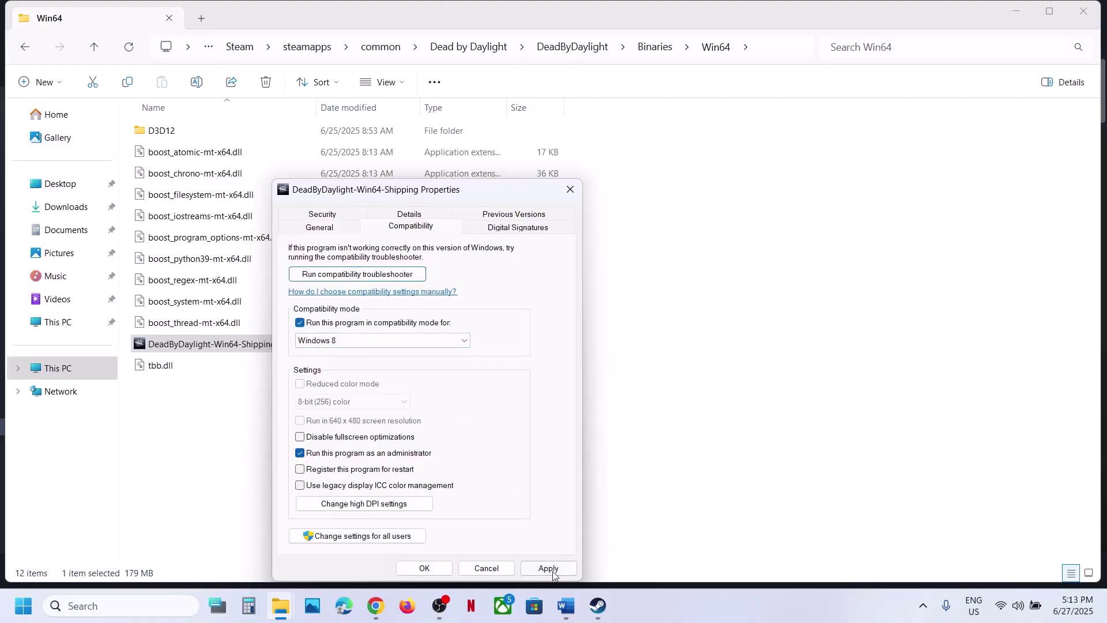
pyautogui.click(424, 568)
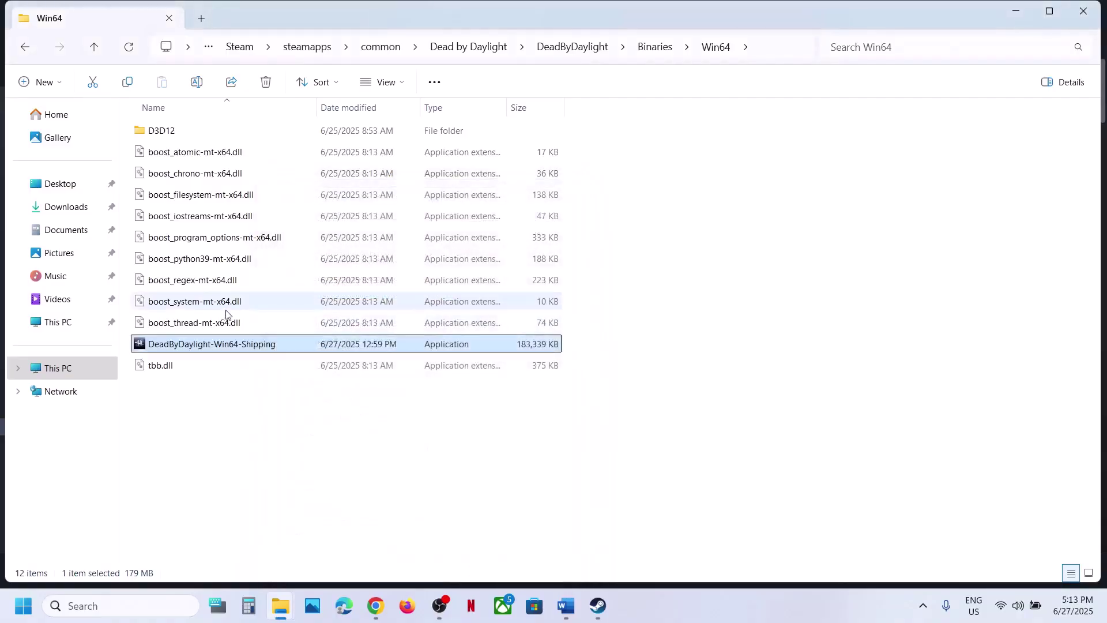
# Step: Change the game executable's compatibility mode to Windows 7, disable fullscreen optimizations, and save the properties
pyautogui.rightClick(209, 346)
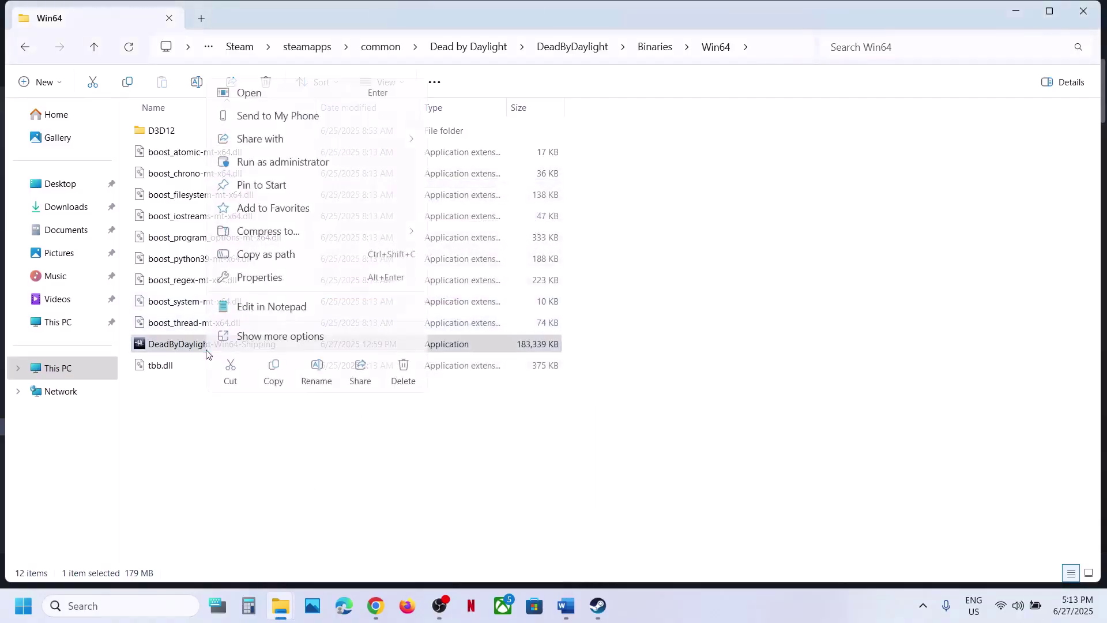
pyautogui.click(273, 286)
pyautogui.click(350, 229)
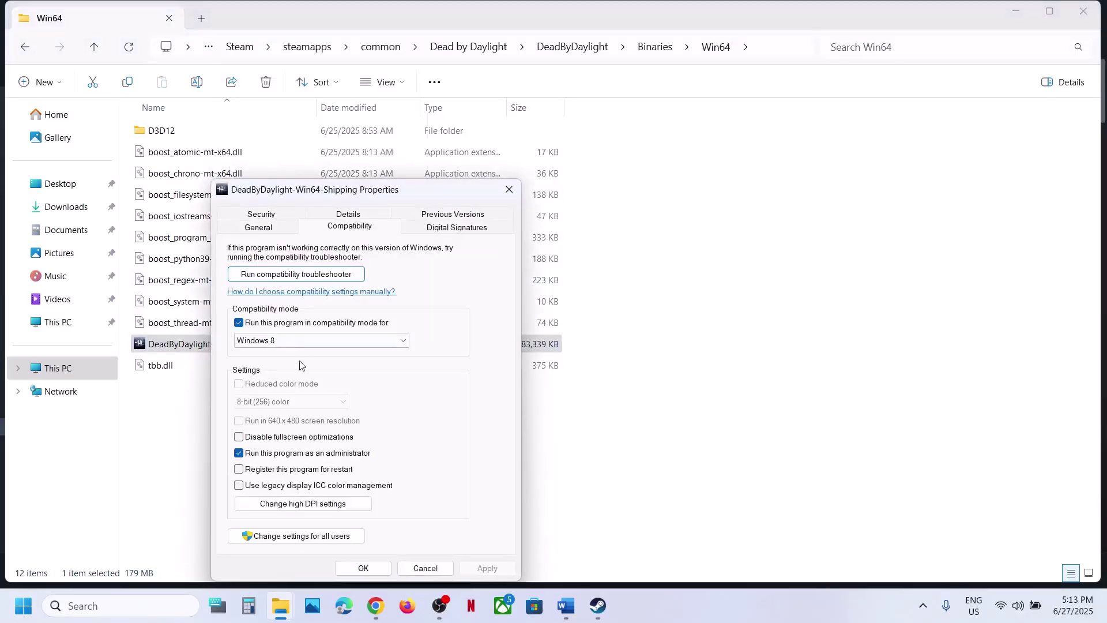
pyautogui.click(286, 340)
pyautogui.click(282, 382)
pyautogui.click(488, 569)
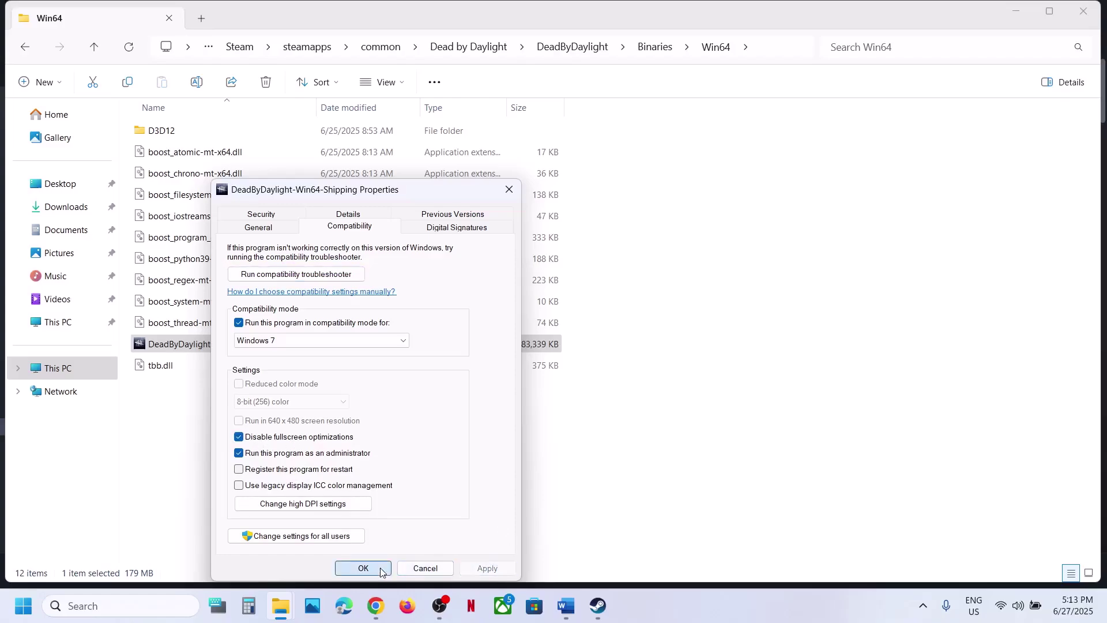
pyautogui.click(363, 568)
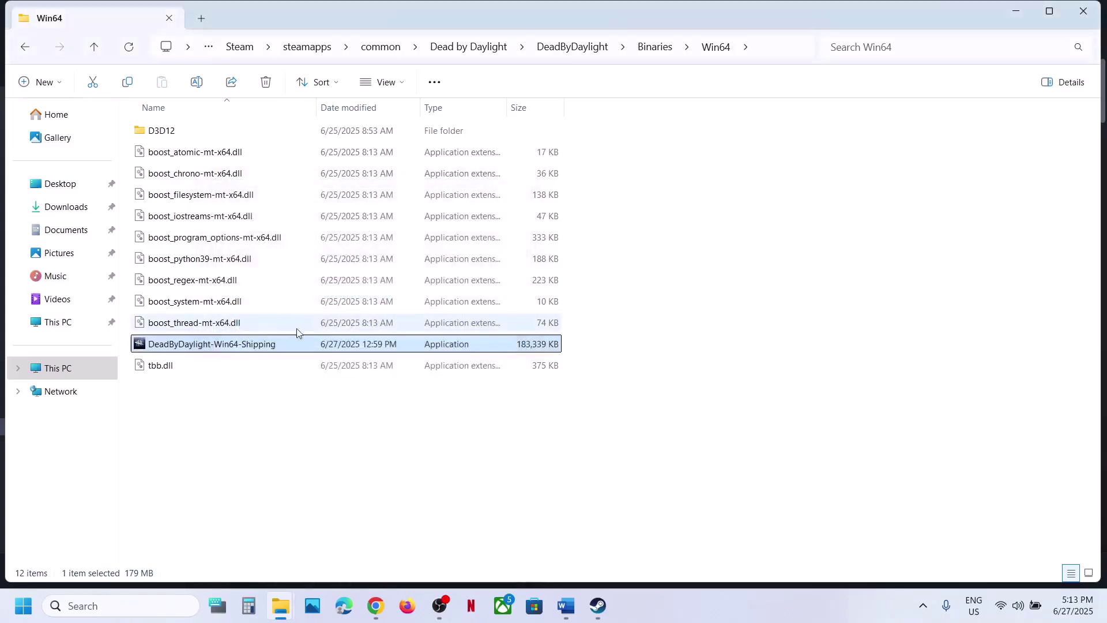
# Step: Clear the game executable's compatibility mode, fullscreen optimization and administrator options, and save the properties
pyautogui.rightClick(262, 346)
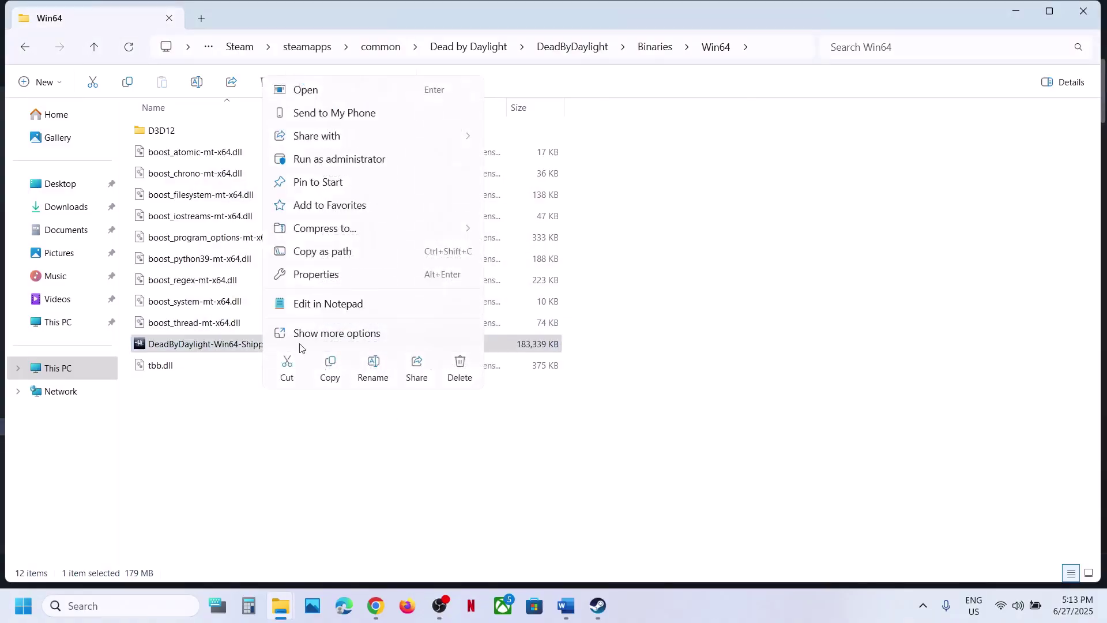
pyautogui.click(329, 280)
pyautogui.click(385, 231)
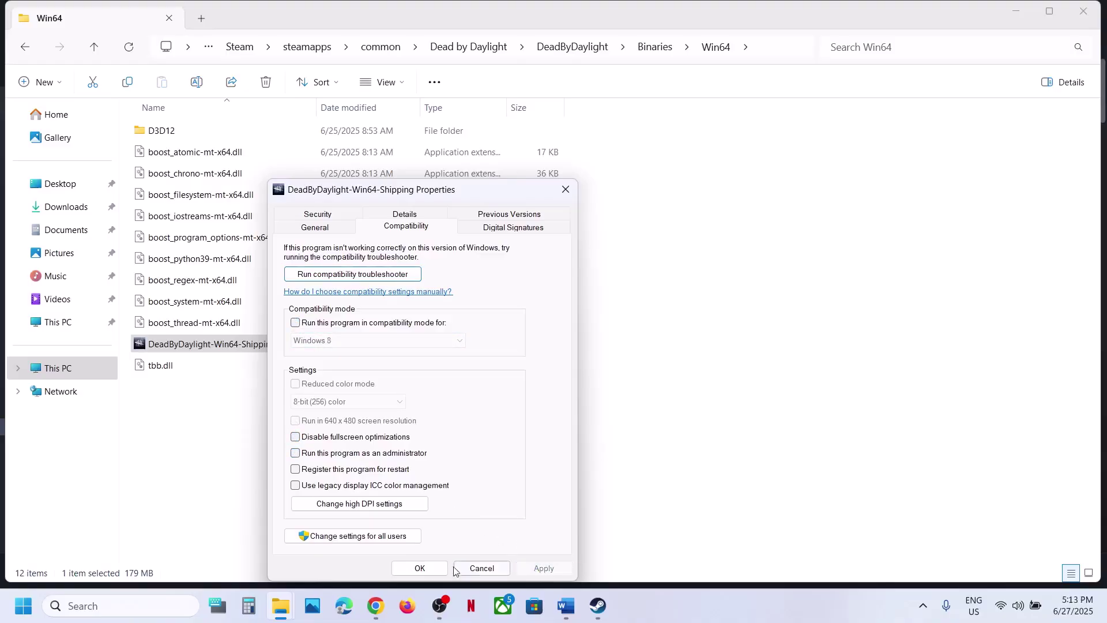
pyautogui.click(420, 568)
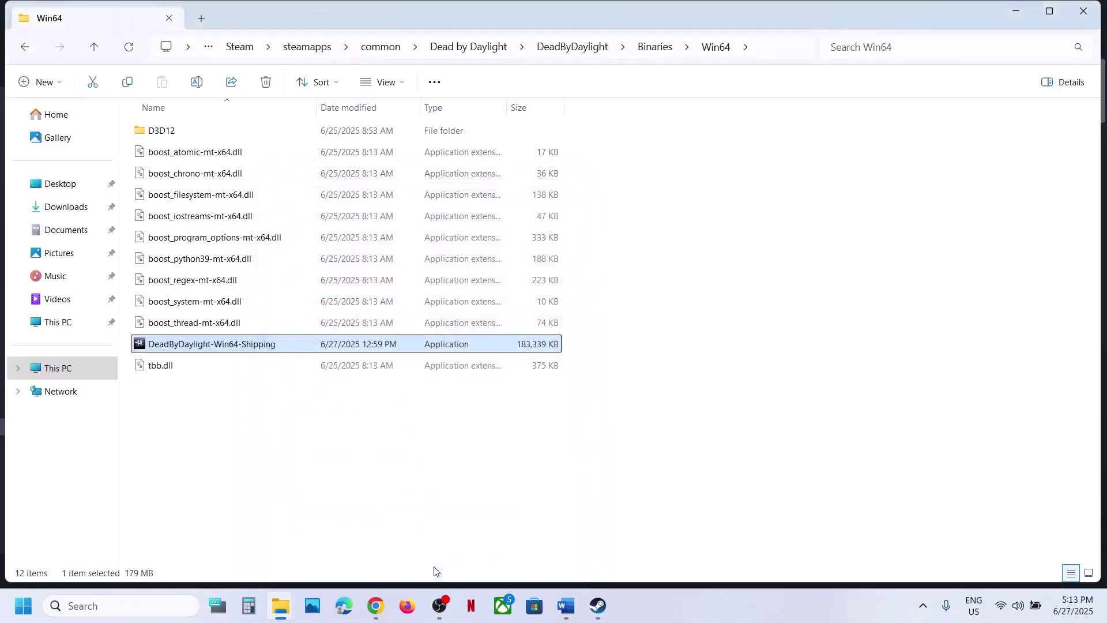
# Step: Read Step 10 in the Word document about allowing the game exe through third-party antivirus or Windows Security
pyautogui.click(563, 614)
pyautogui.scroll(-3, 457, 309)
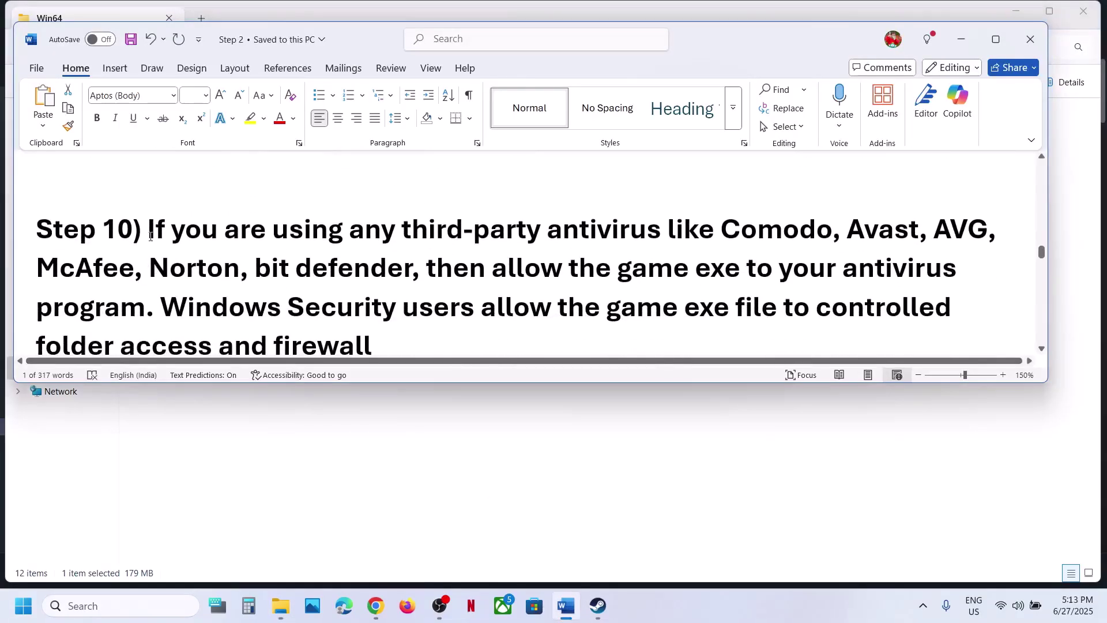
pyautogui.moveTo(150, 236); pyautogui.dragTo(675, 267)
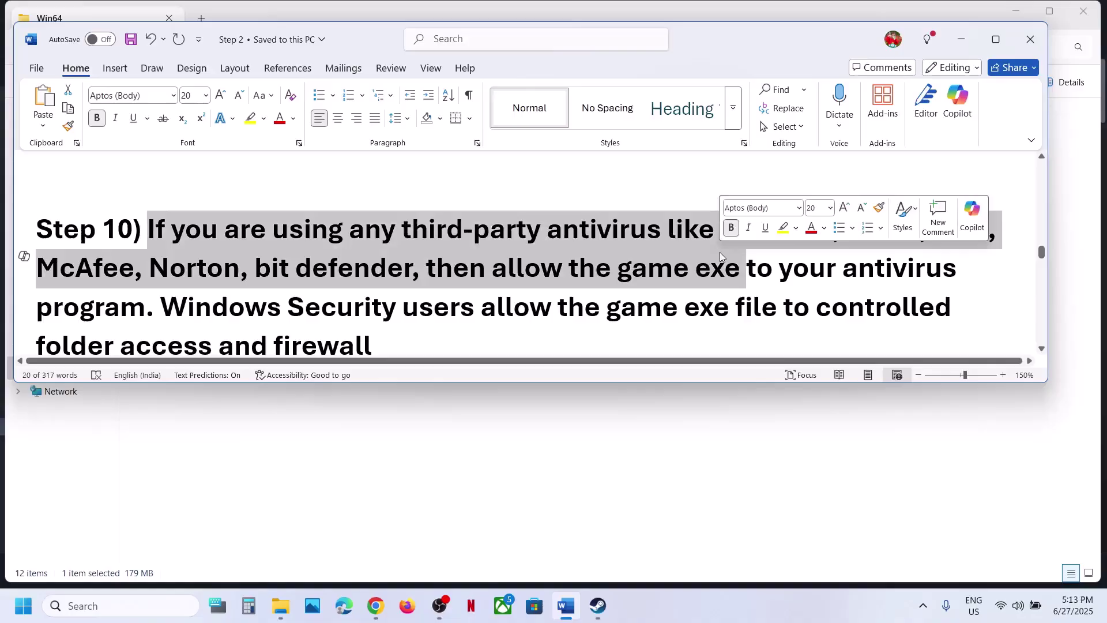
pyautogui.click(674, 267)
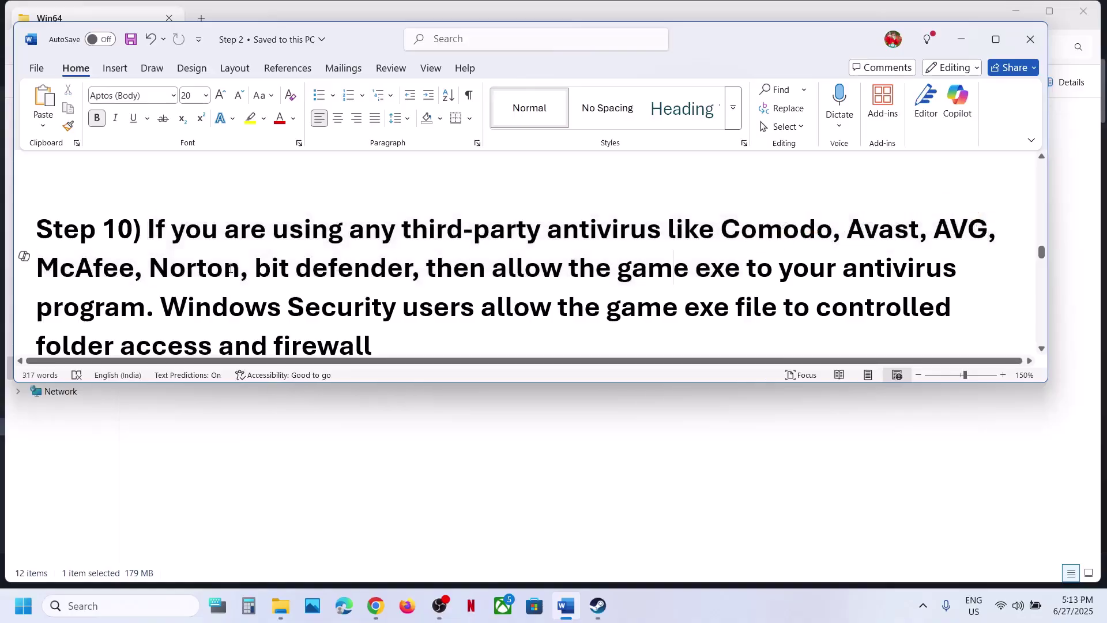
pyautogui.moveTo(205, 269); pyautogui.dragTo(541, 268)
pyautogui.click(540, 268)
pyautogui.moveTo(433, 264); pyautogui.dragTo(836, 268)
pyautogui.moveTo(710, 267); pyautogui.dragTo(132, 311)
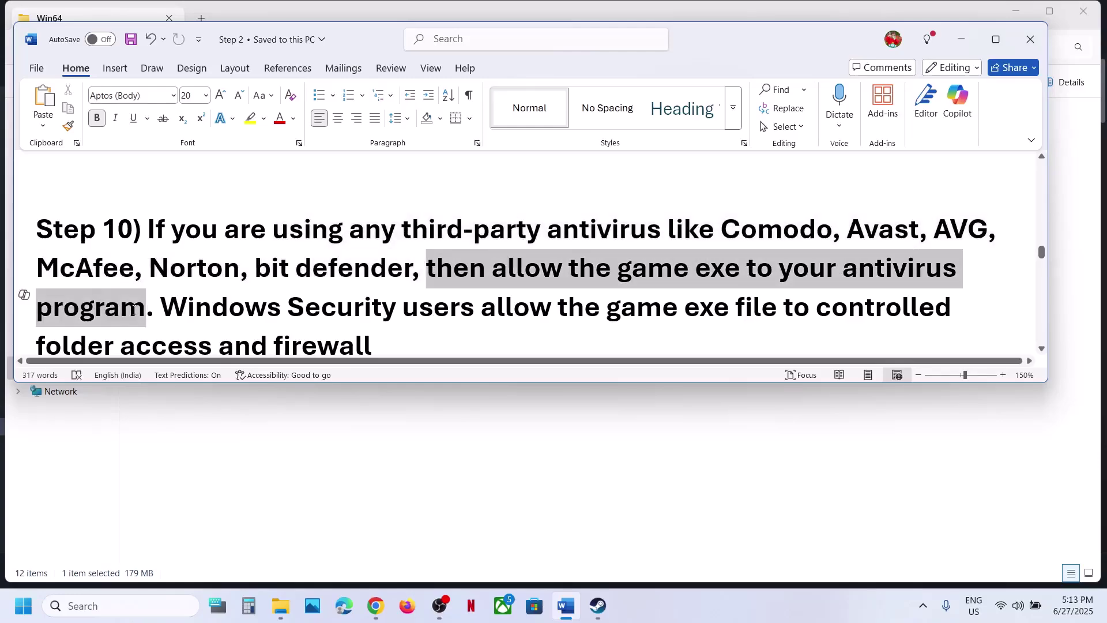
pyautogui.moveTo(224, 309); pyautogui.dragTo(517, 291)
# Step: Open the list of apps allowed through Controlled folder access in Windows Security's ransomware protection, granting administrator permission
pyautogui.click(531, 447)
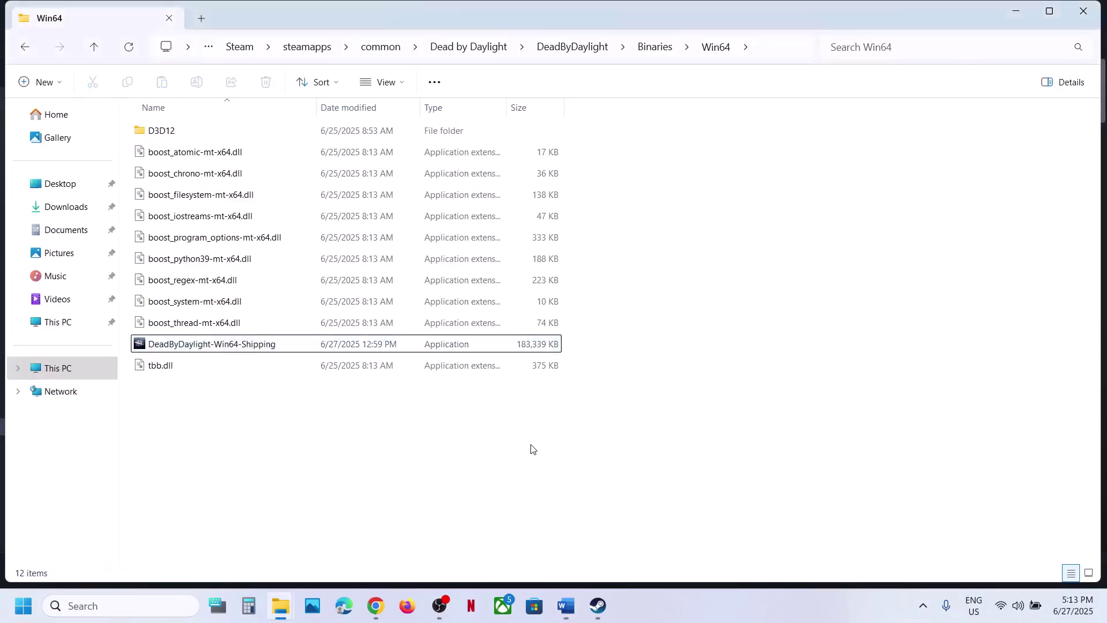
pyautogui.press('super+i')
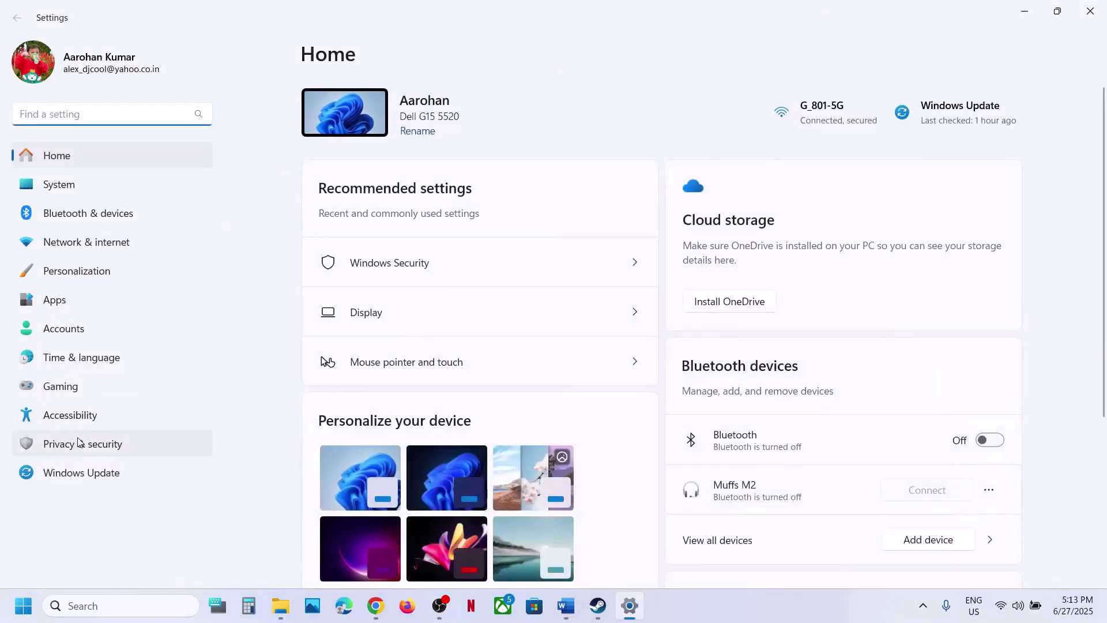
pyautogui.click(145, 443)
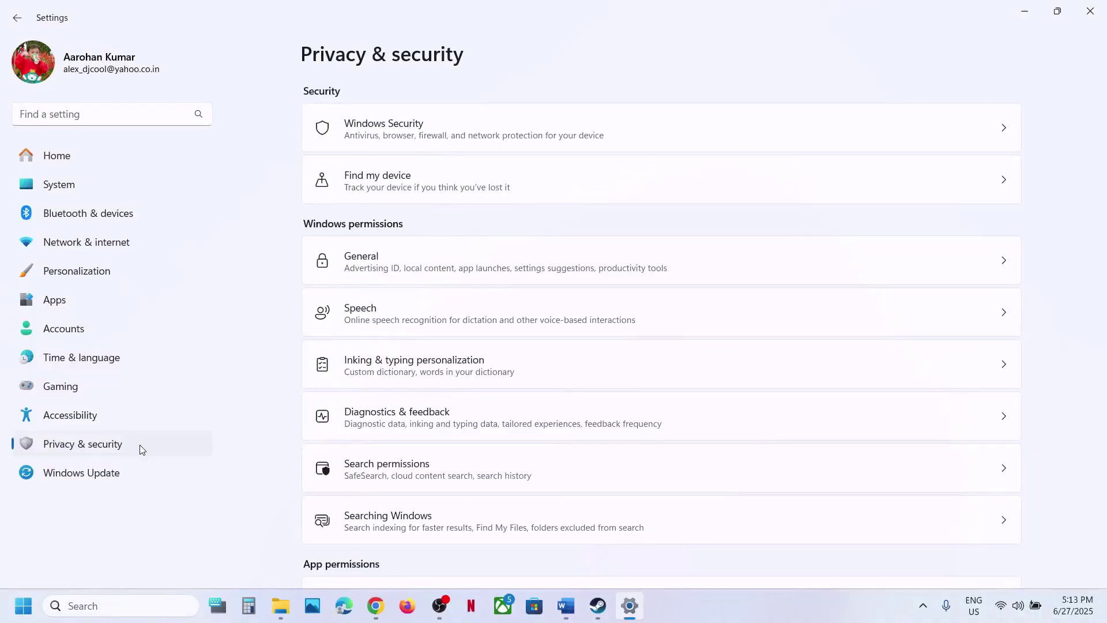
pyautogui.click(385, 126)
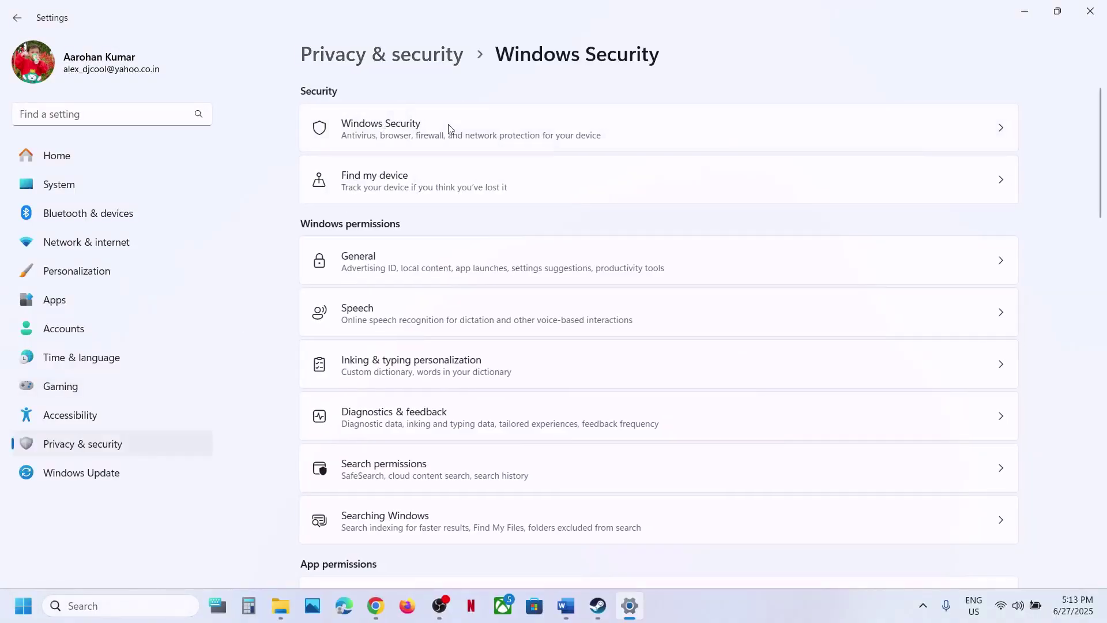
pyautogui.click(394, 216)
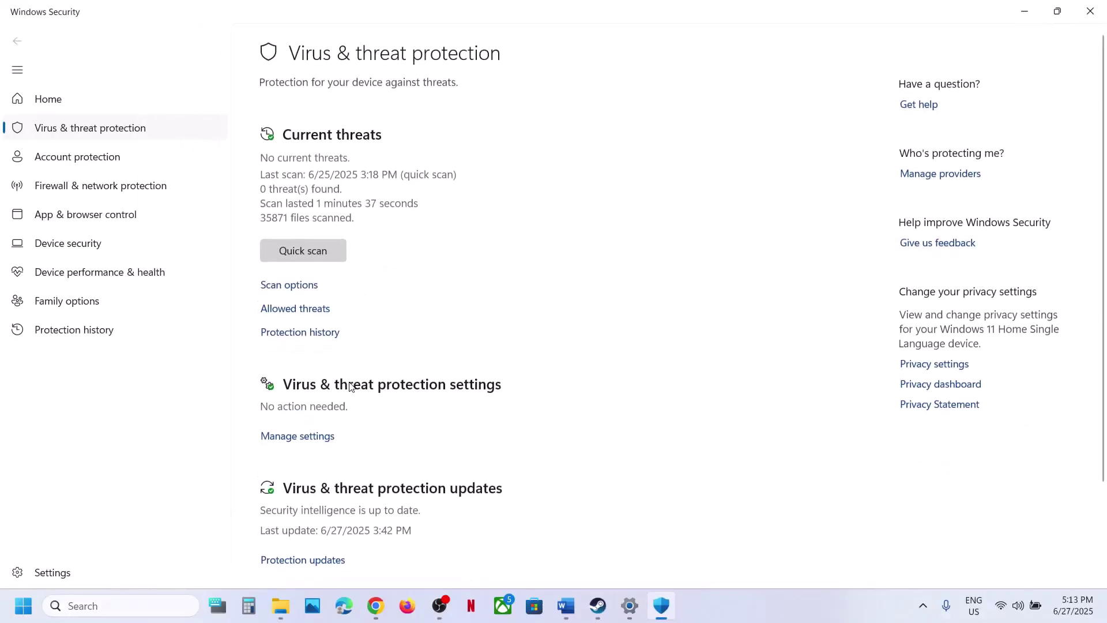
pyautogui.scroll(-3, 351, 392)
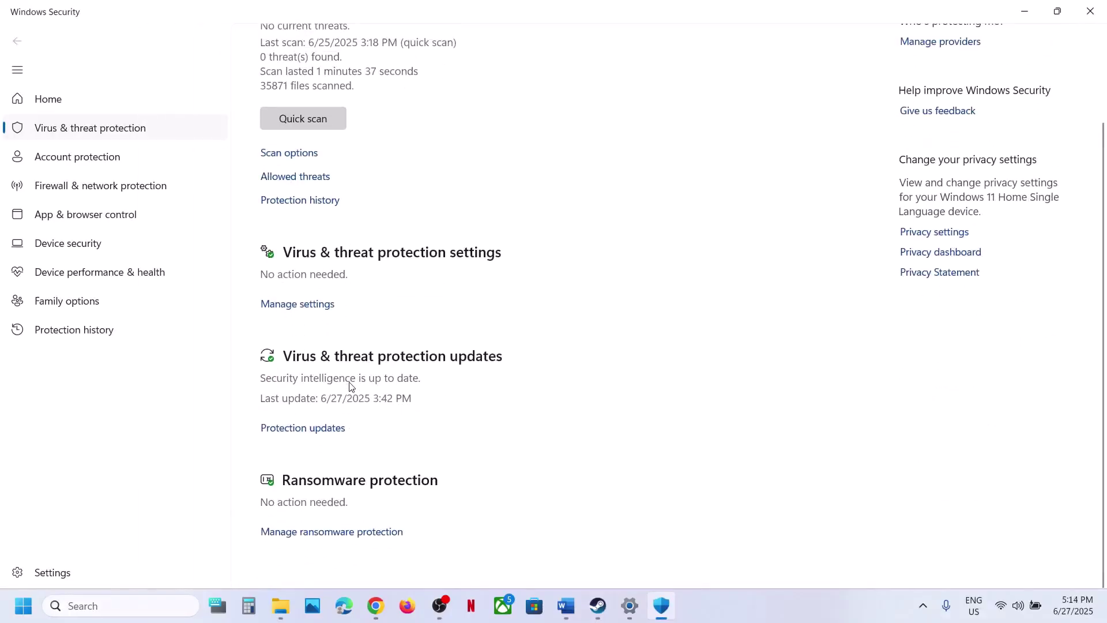
pyautogui.click(371, 532)
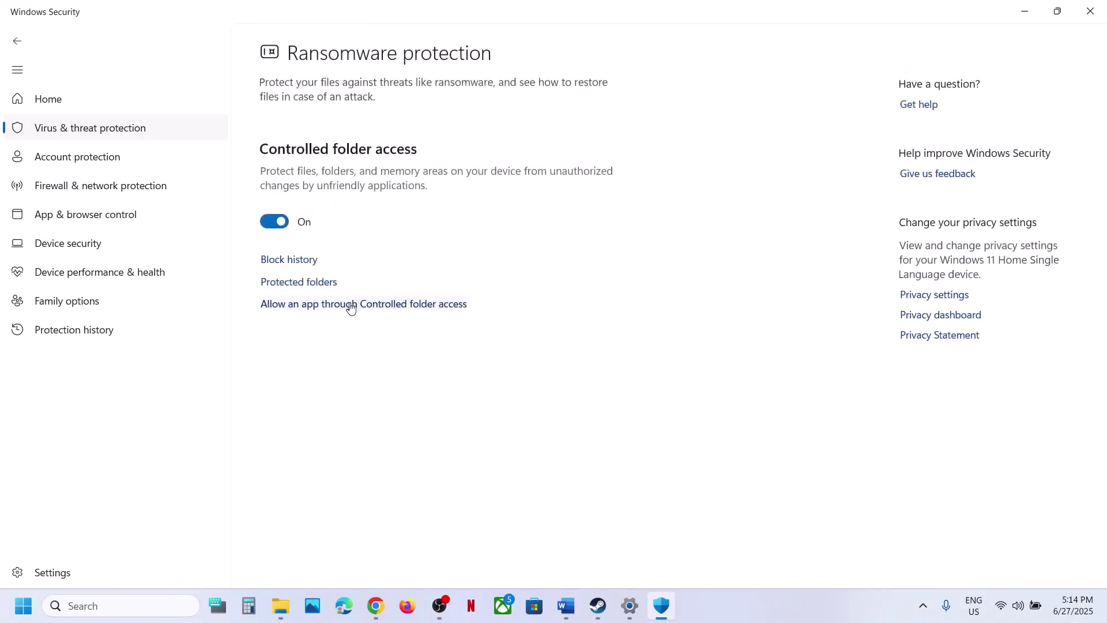
pyautogui.click(368, 309)
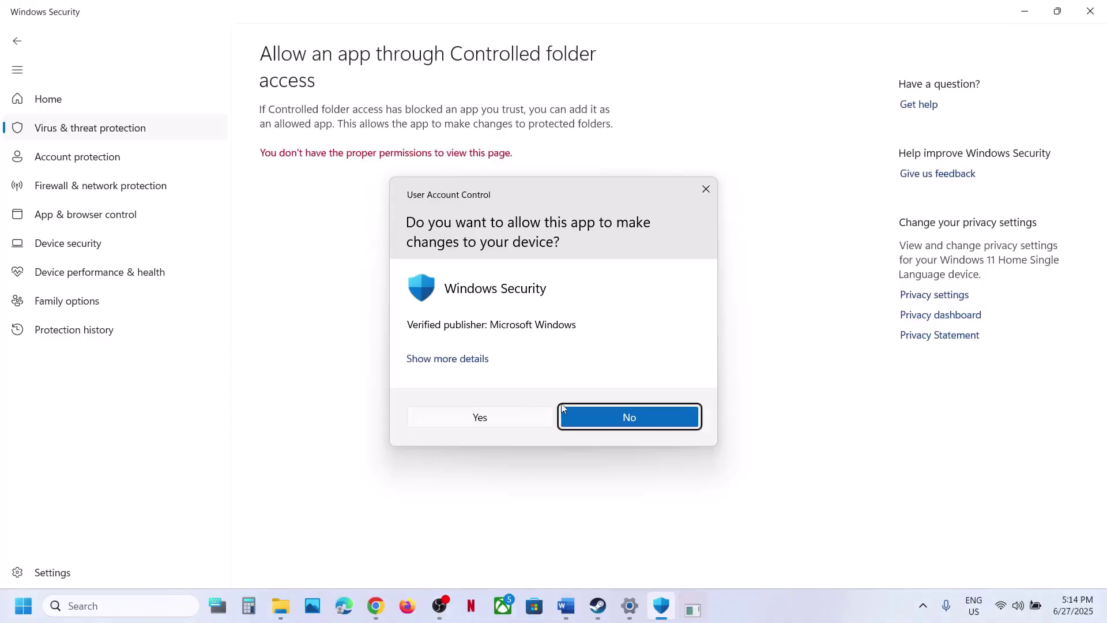
pyautogui.click(501, 428)
# Step: Start adding an allowed app by browsing all apps and open the folder C:\Program Files (x86)\Steam
pyautogui.click(347, 174)
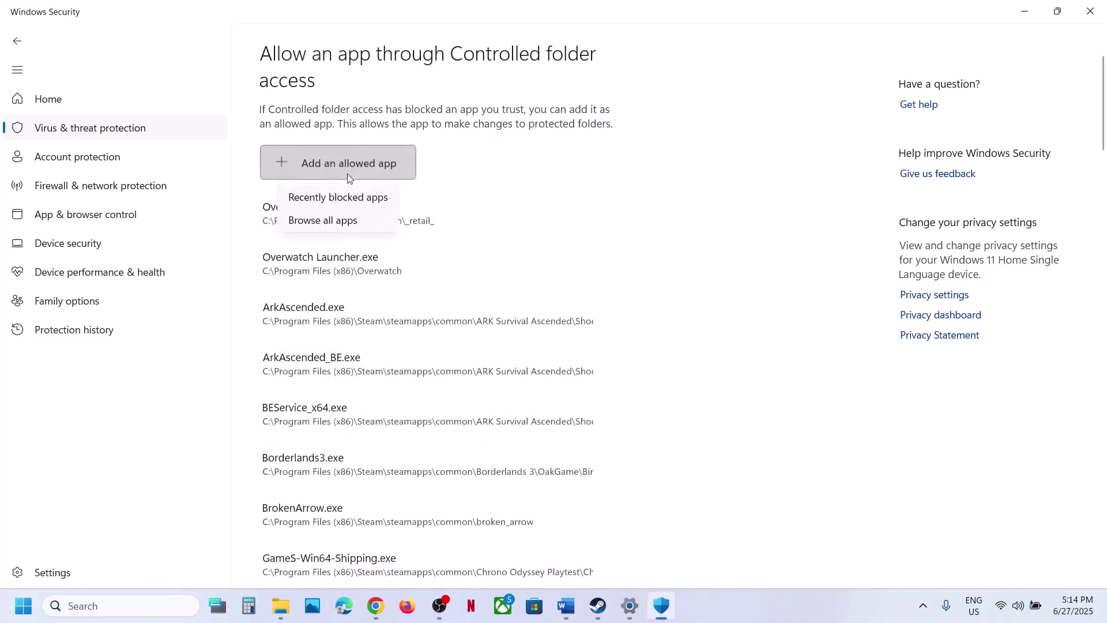
pyautogui.click(343, 219)
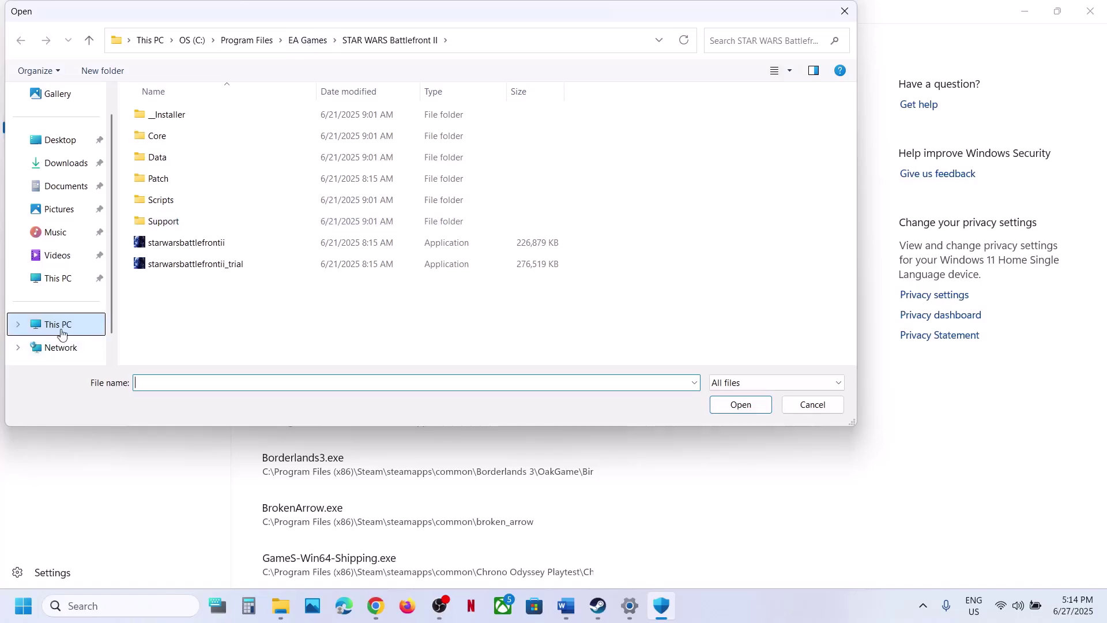
pyautogui.click(32, 326)
pyautogui.doubleClick(254, 129)
pyautogui.scroll(-2, 272, 219)
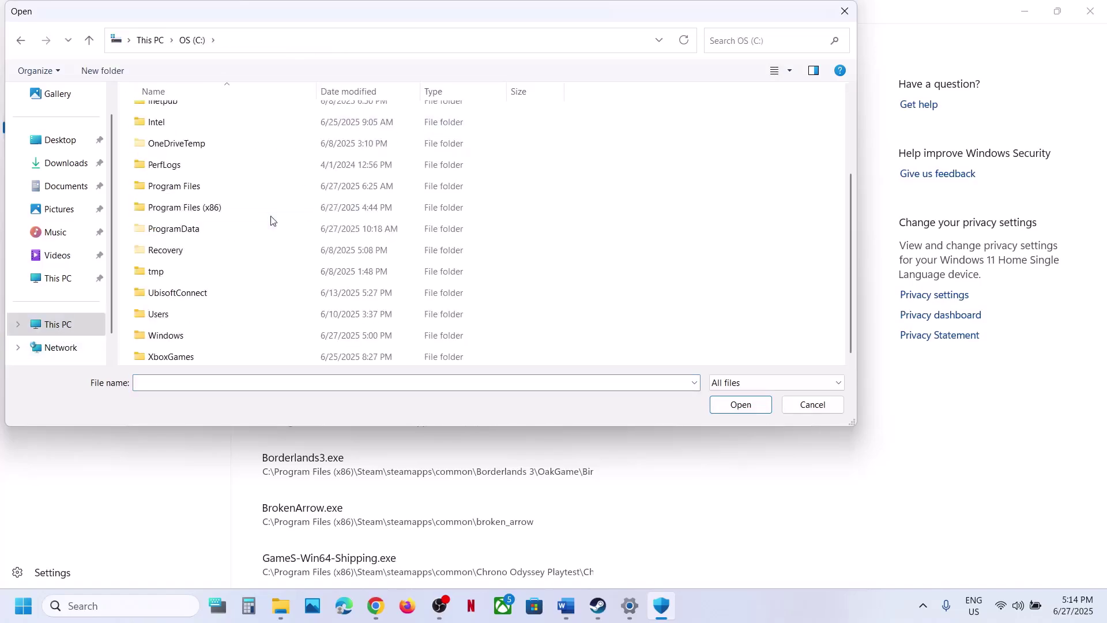
pyautogui.click(230, 211)
pyautogui.doubleClick(231, 213)
pyautogui.scroll(-4, 205, 233)
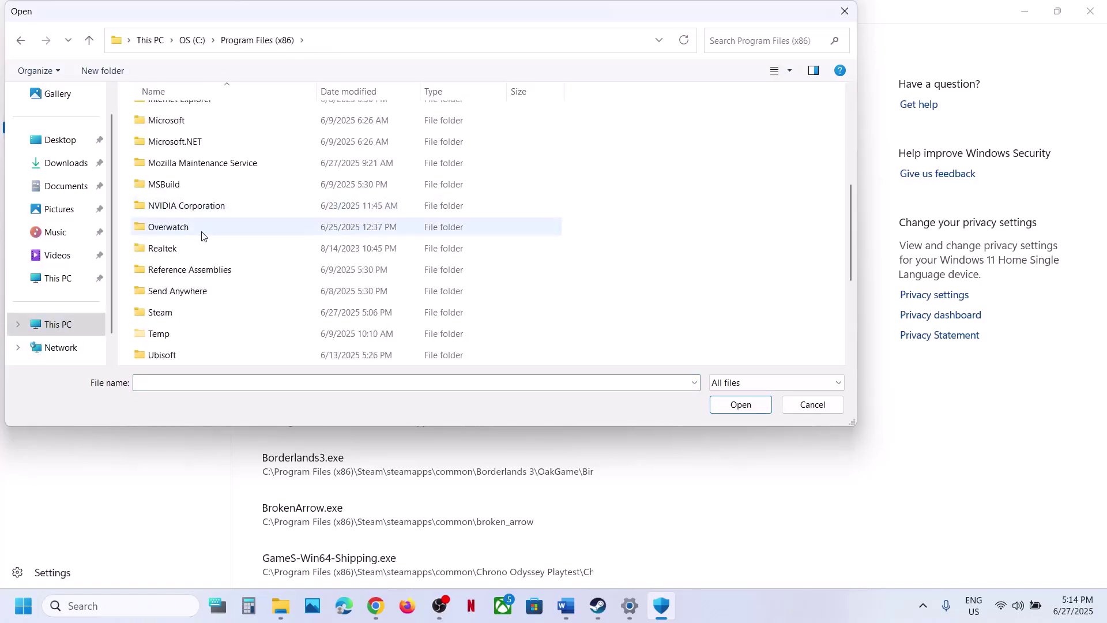
pyautogui.click(162, 311)
pyautogui.doubleClick(162, 311)
# Step: Allow the DeadByDaylight application from steamapps\common\Dead by Daylight through Controlled folder access
pyautogui.scroll(-2, 168, 312)
pyautogui.click(173, 290)
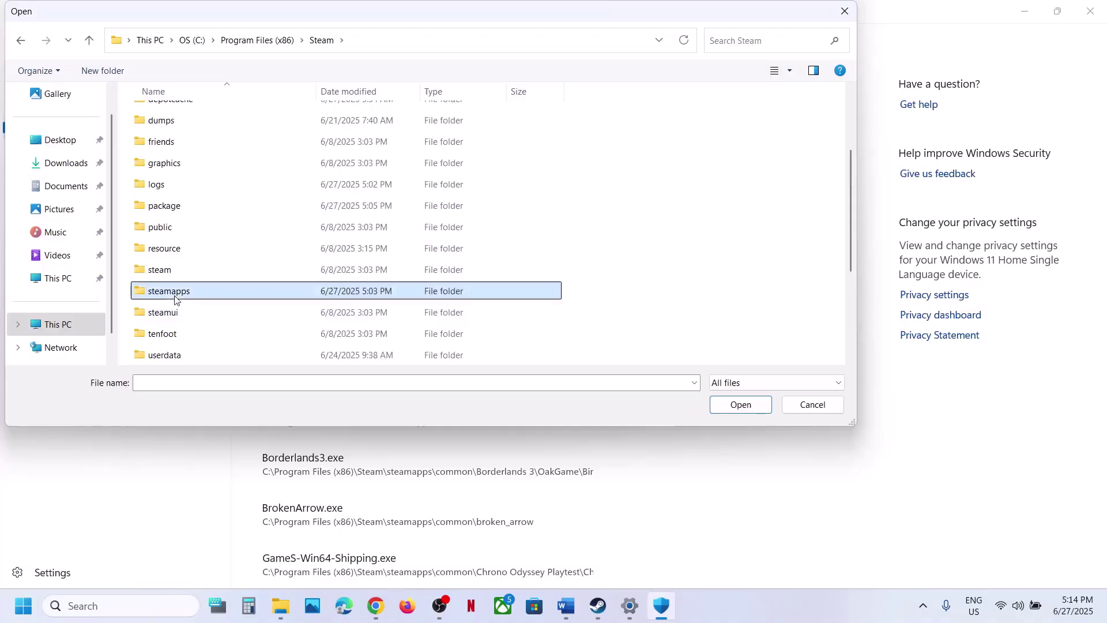
pyautogui.doubleClick(173, 291)
pyautogui.click(183, 115)
pyautogui.doubleClick(183, 115)
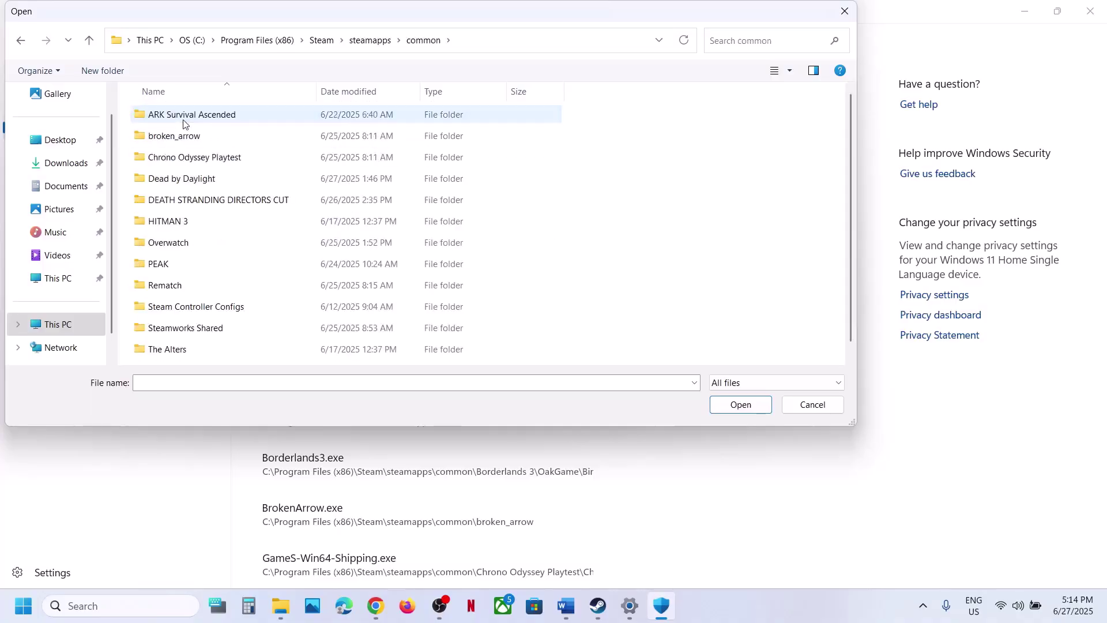
pyautogui.click(182, 180)
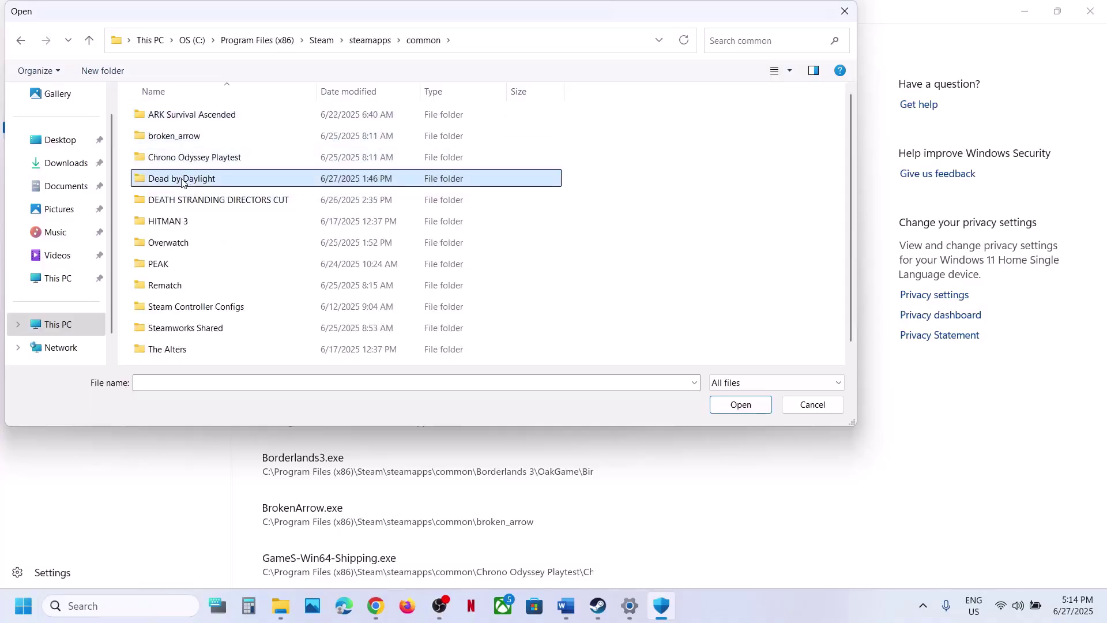
pyautogui.doubleClick(181, 180)
pyautogui.click(198, 181)
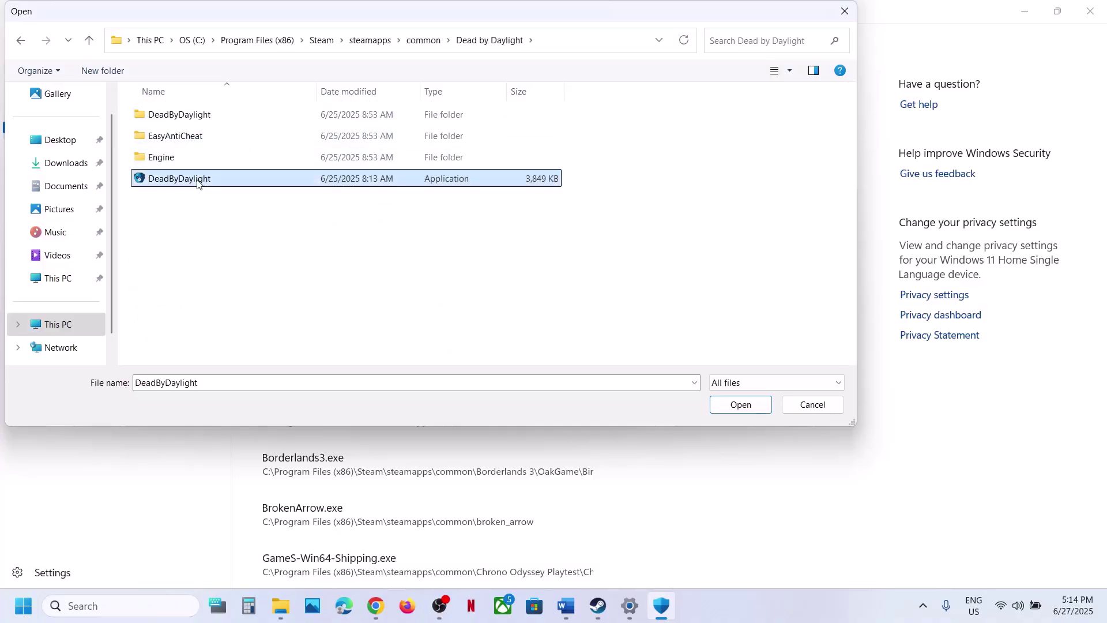
pyautogui.click(738, 404)
# Step: Allow DeadByDaylight-Win64-Shipping from the game's DeadByDaylight\Binaries\Win64 folder through Controlled folder access
pyautogui.click(368, 172)
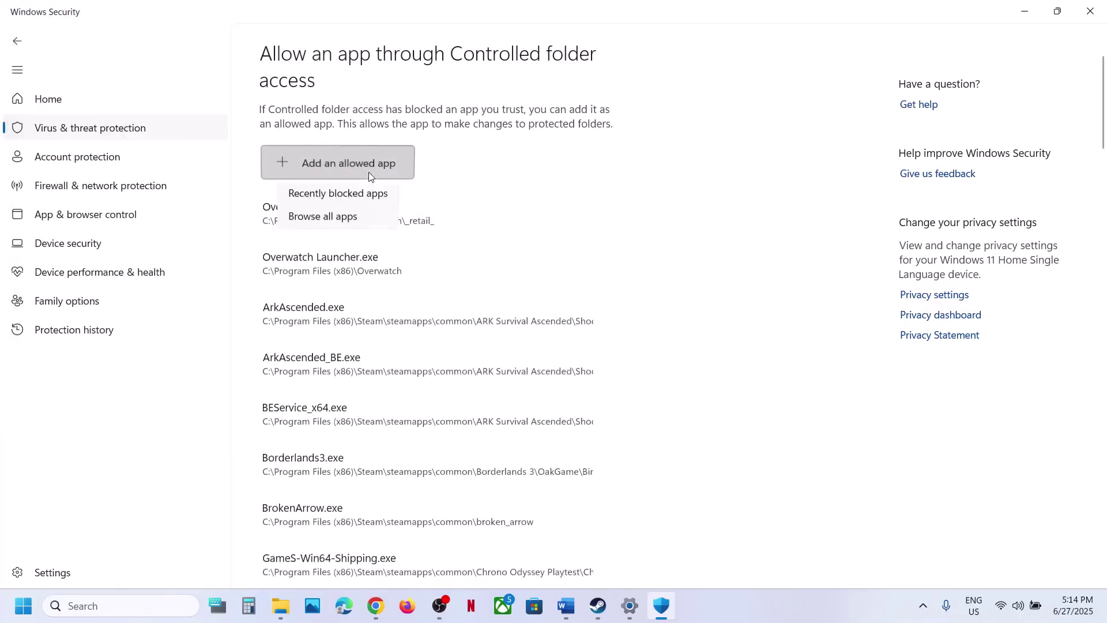
pyautogui.click(350, 217)
pyautogui.doubleClick(198, 117)
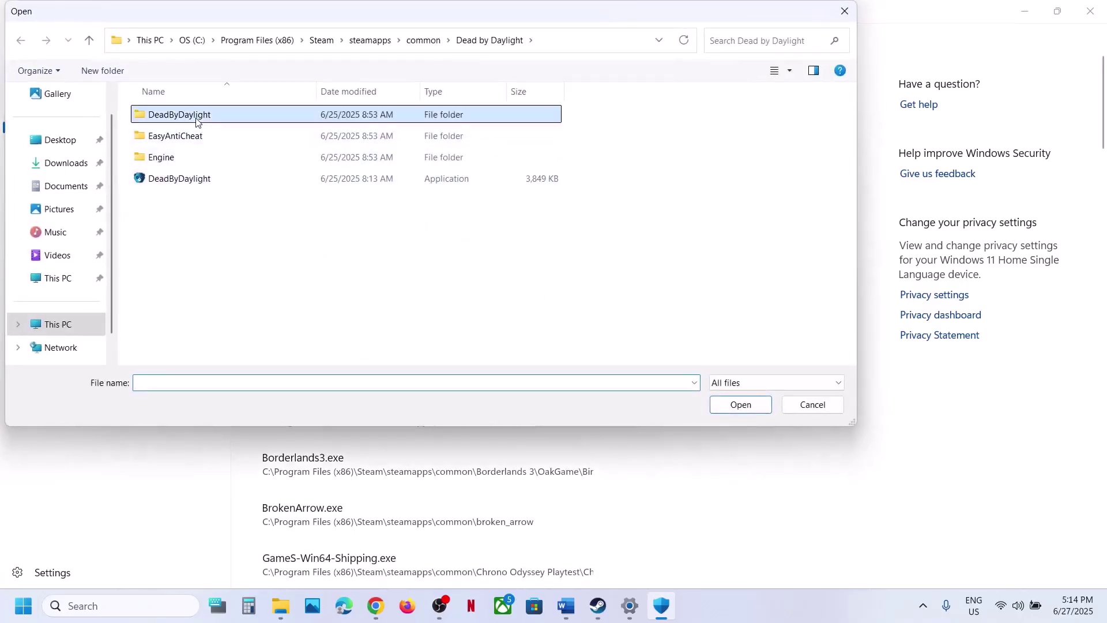
pyautogui.doubleClick(198, 119)
pyautogui.doubleClick(197, 118)
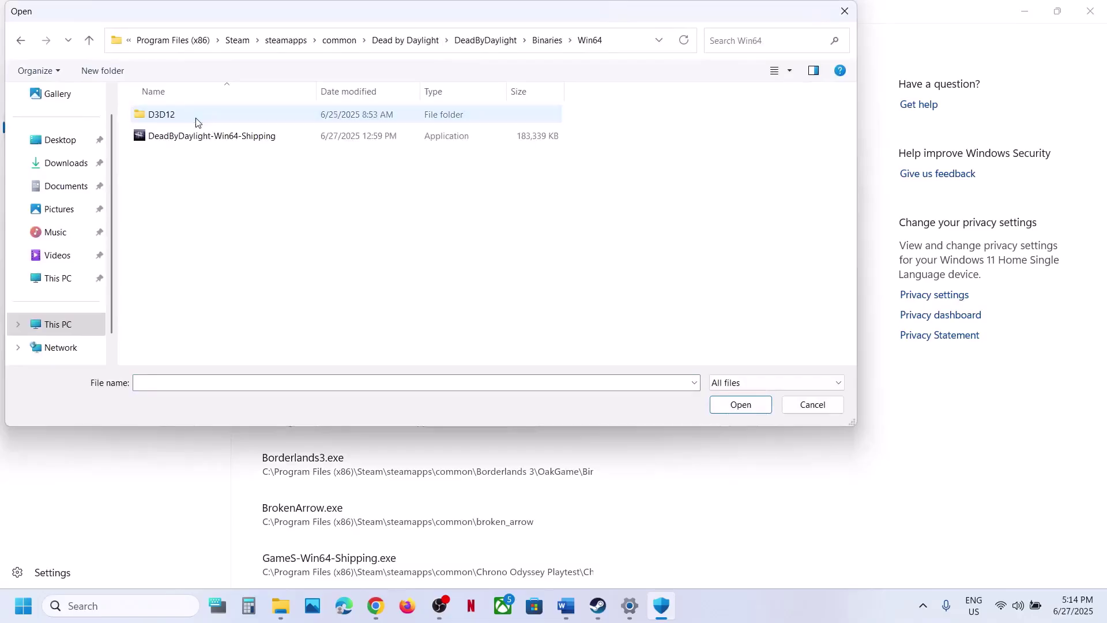
pyautogui.click(200, 135)
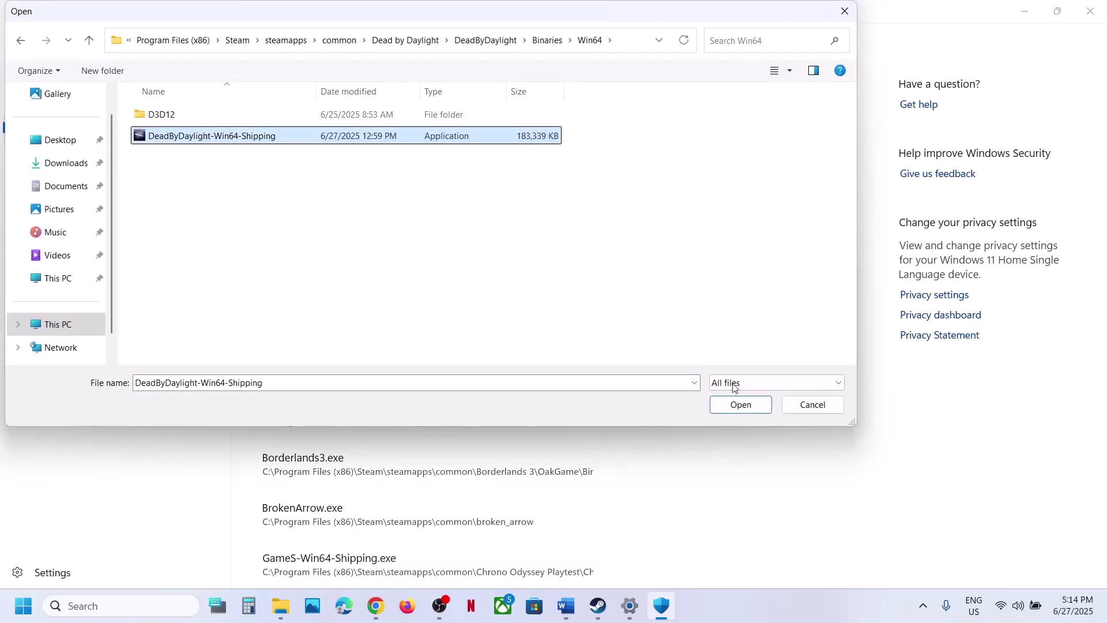
pyautogui.click(740, 404)
# Step: Switch to Control Panel, open the apps allowed through Windows Defender Firewall, and enable changes to the list
pyautogui.click(119, 604)
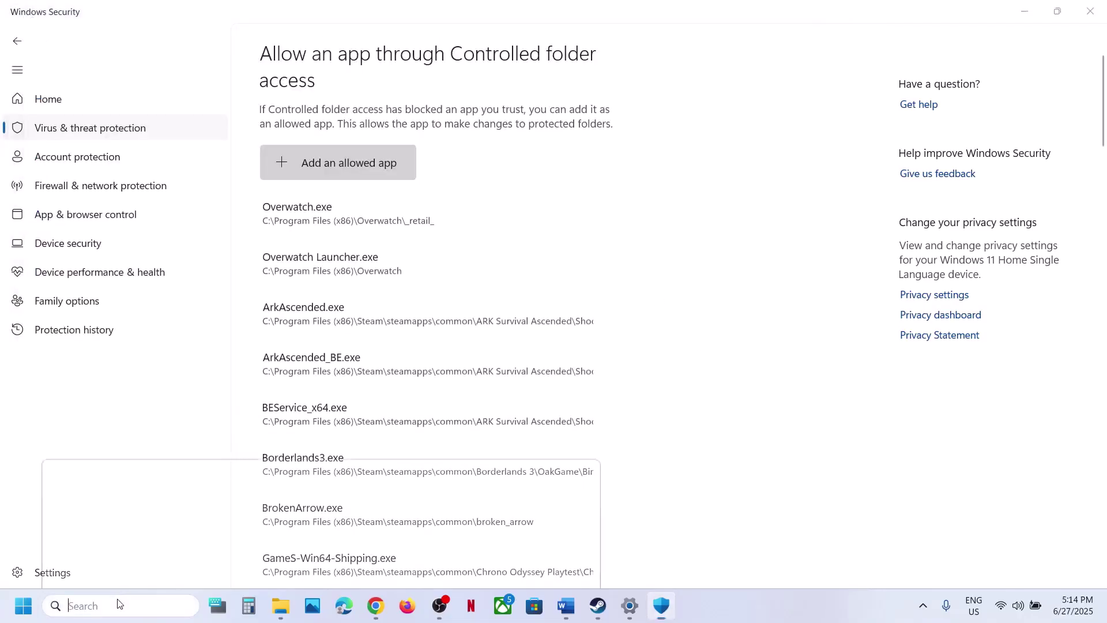
pyautogui.write('control')
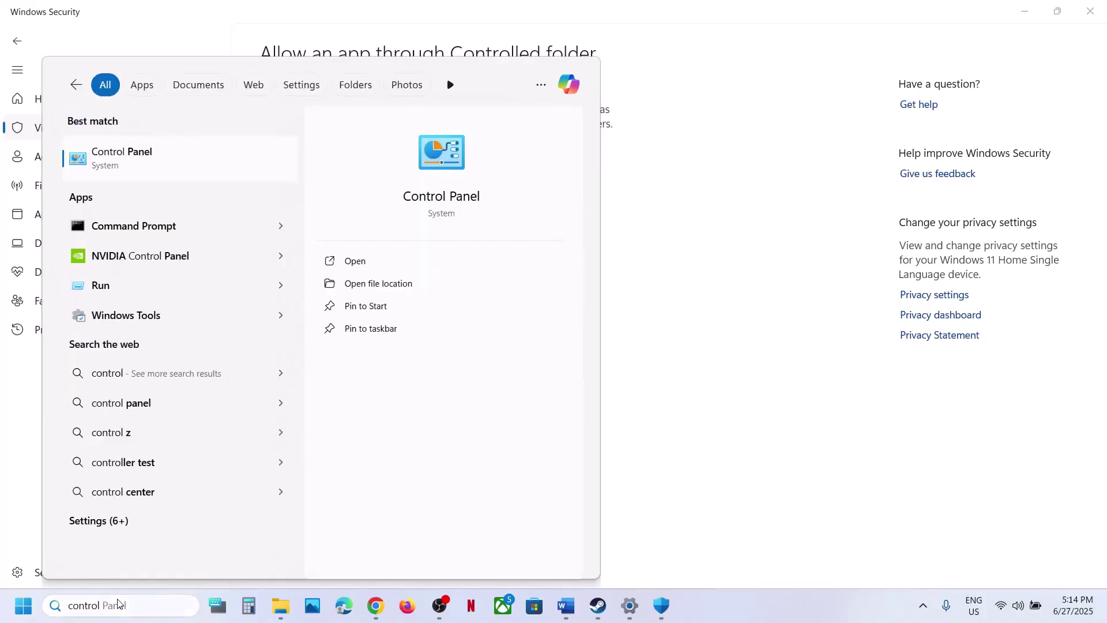
pyautogui.press('Return')
pyautogui.click(396, 121)
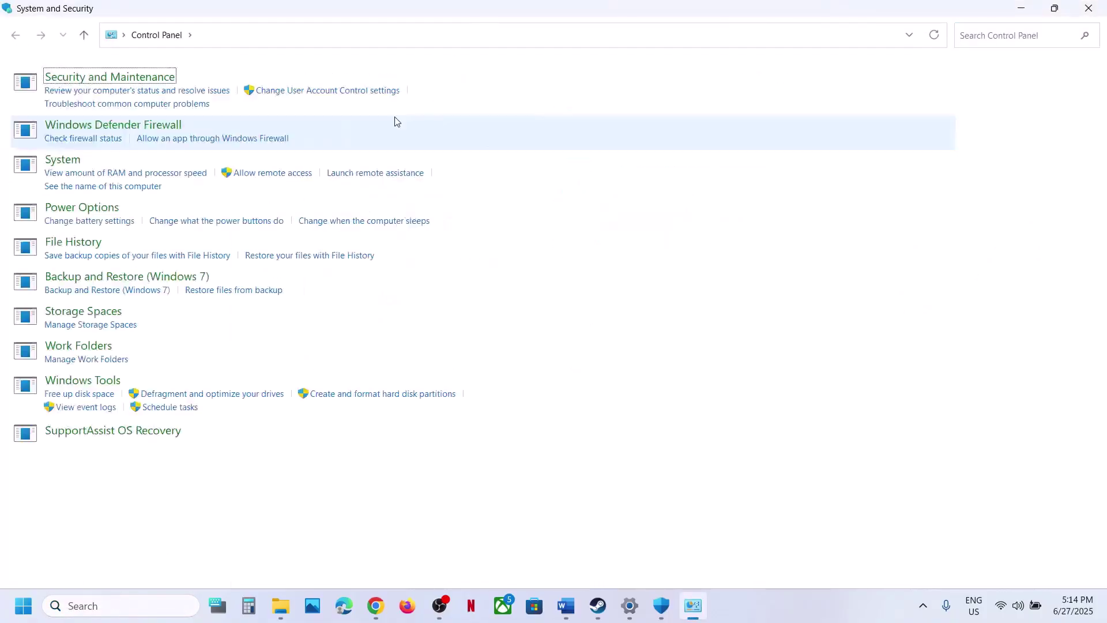
pyautogui.click(258, 123)
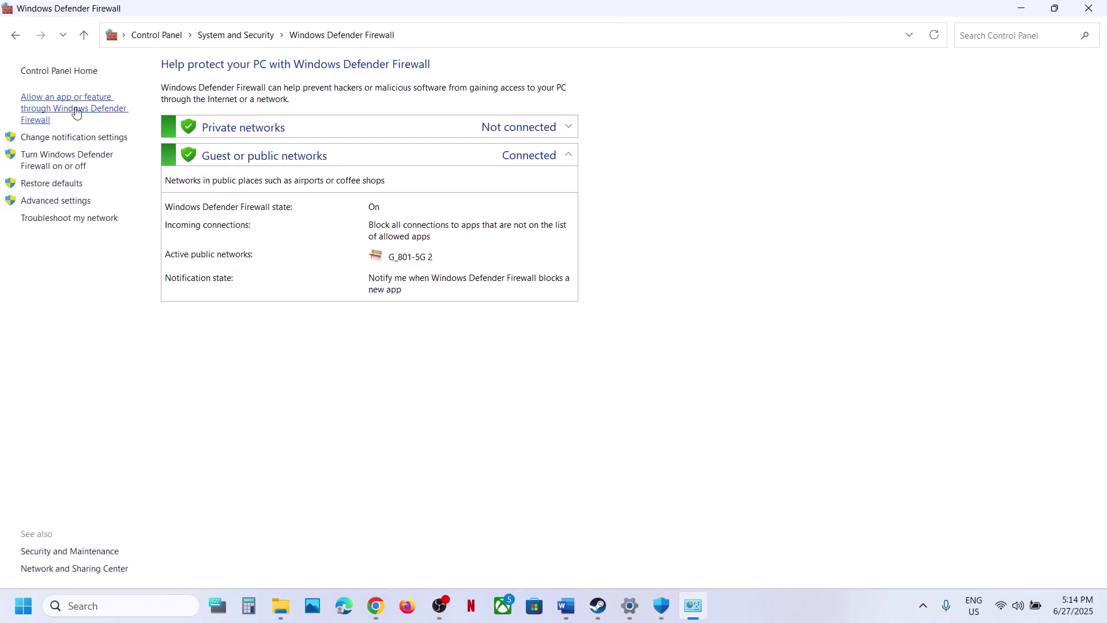
pyautogui.click(76, 113)
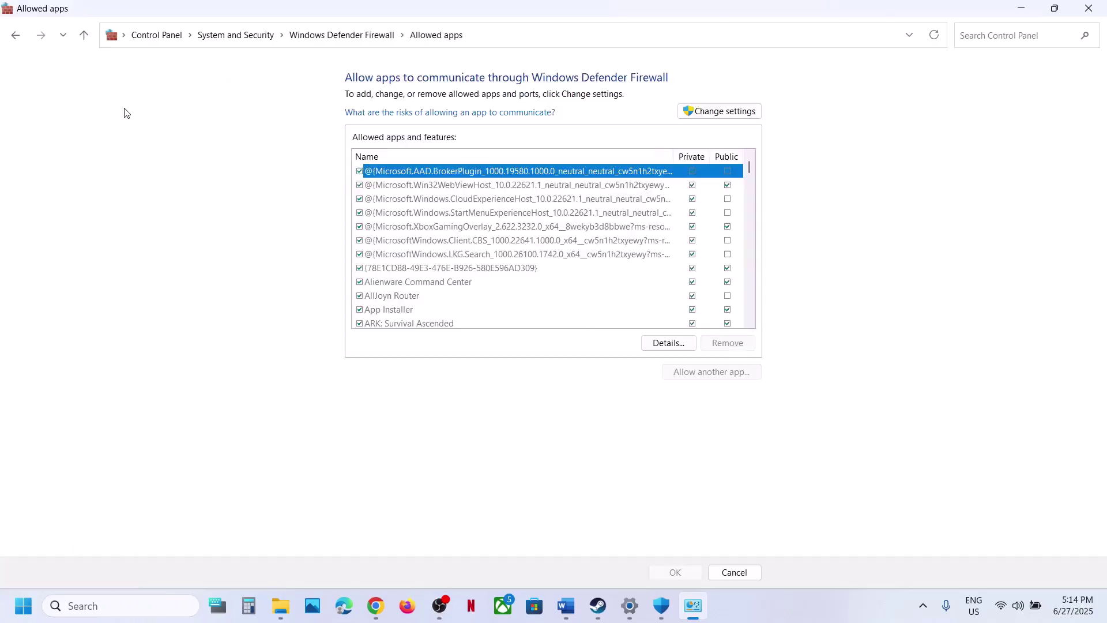
pyautogui.click(726, 116)
# Step: Start adding another app to the firewall list and browse to C:\Program Files (x86)\Steam
pyautogui.click(718, 372)
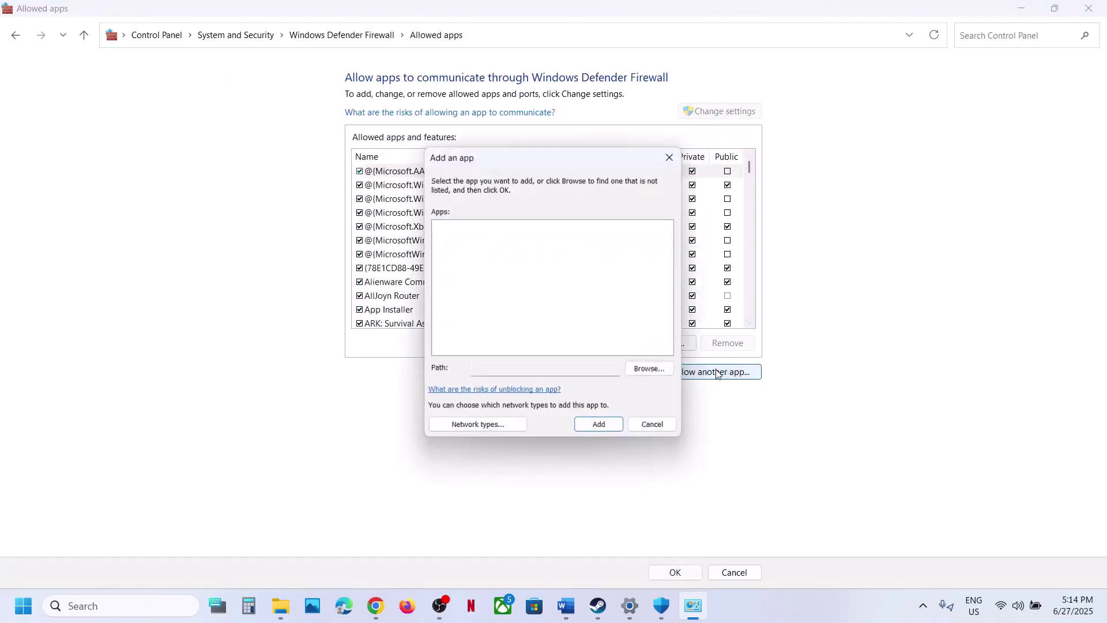
pyautogui.click(647, 368)
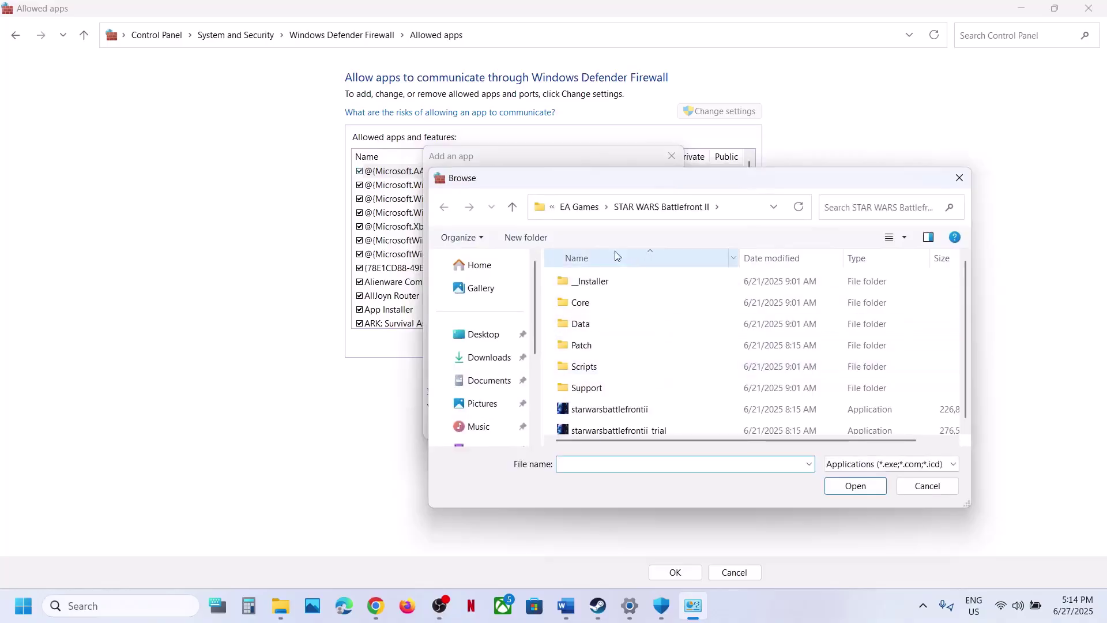
pyautogui.scroll(-2, 492, 404)
pyautogui.click(487, 377)
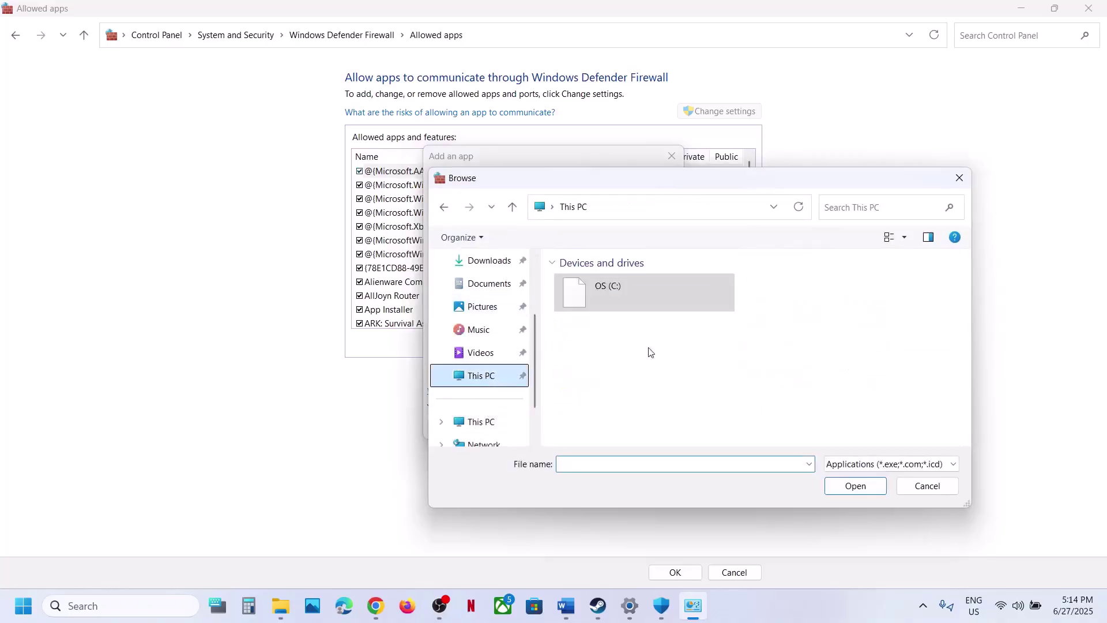
pyautogui.click(643, 306)
pyautogui.doubleClick(641, 308)
pyautogui.scroll(-3, 635, 292)
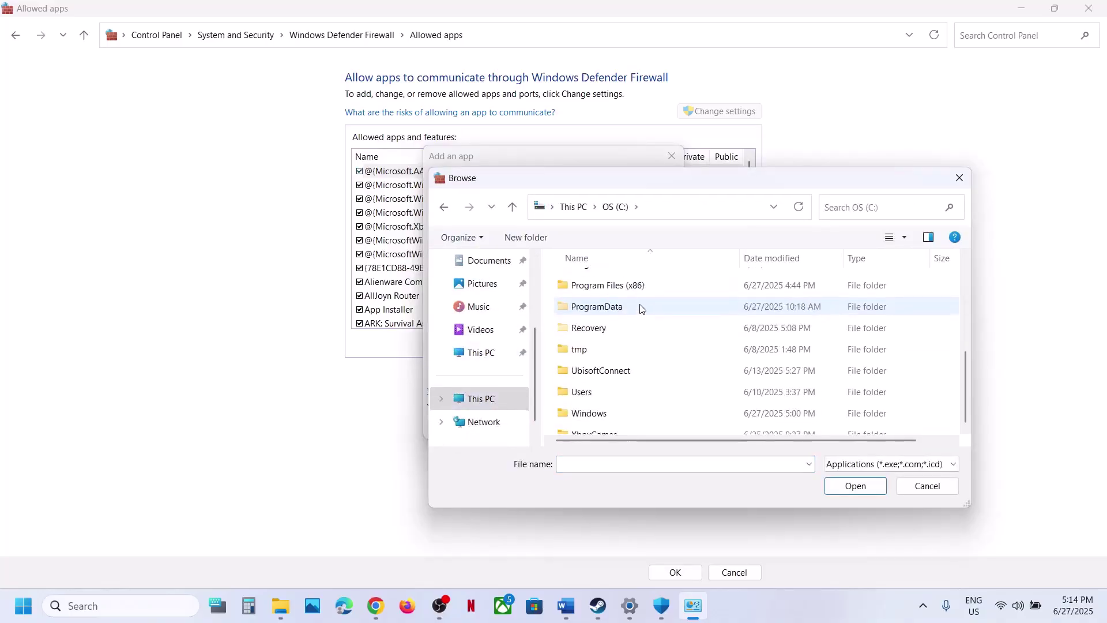
pyautogui.doubleClick(628, 281)
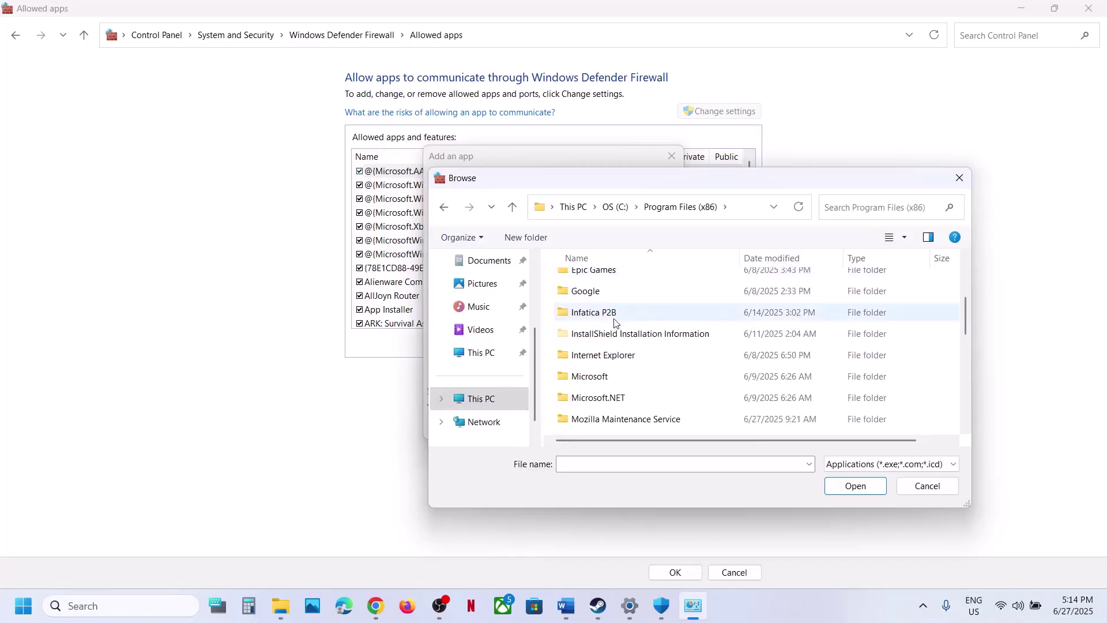
pyautogui.scroll(-3, 614, 317)
pyautogui.doubleClick(591, 422)
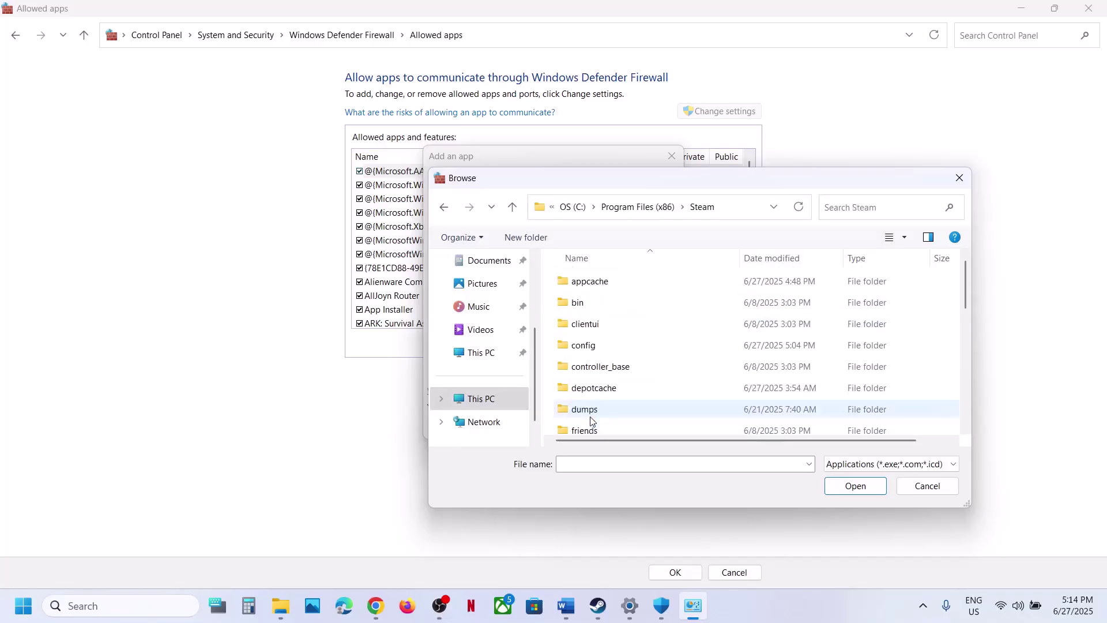
# Step: Try to add the DeadByDaylight application from steamapps\common\Dead by Daylight to the firewall's allowed apps
pyautogui.scroll(-4, 600, 398)
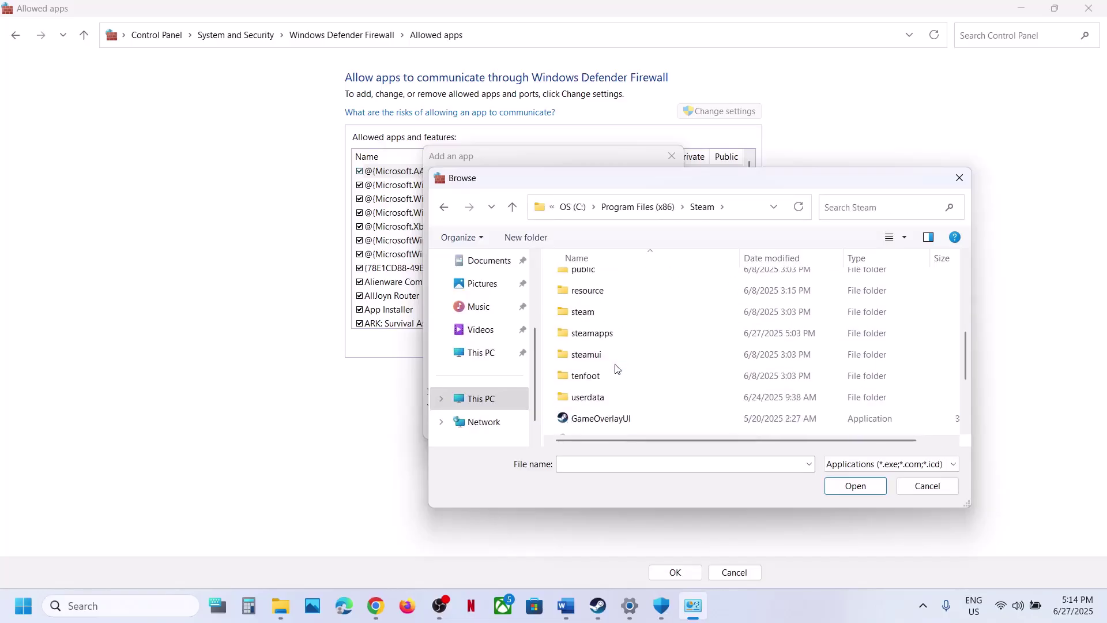
pyautogui.doubleClick(592, 333)
pyautogui.click(598, 287)
pyautogui.doubleClick(598, 288)
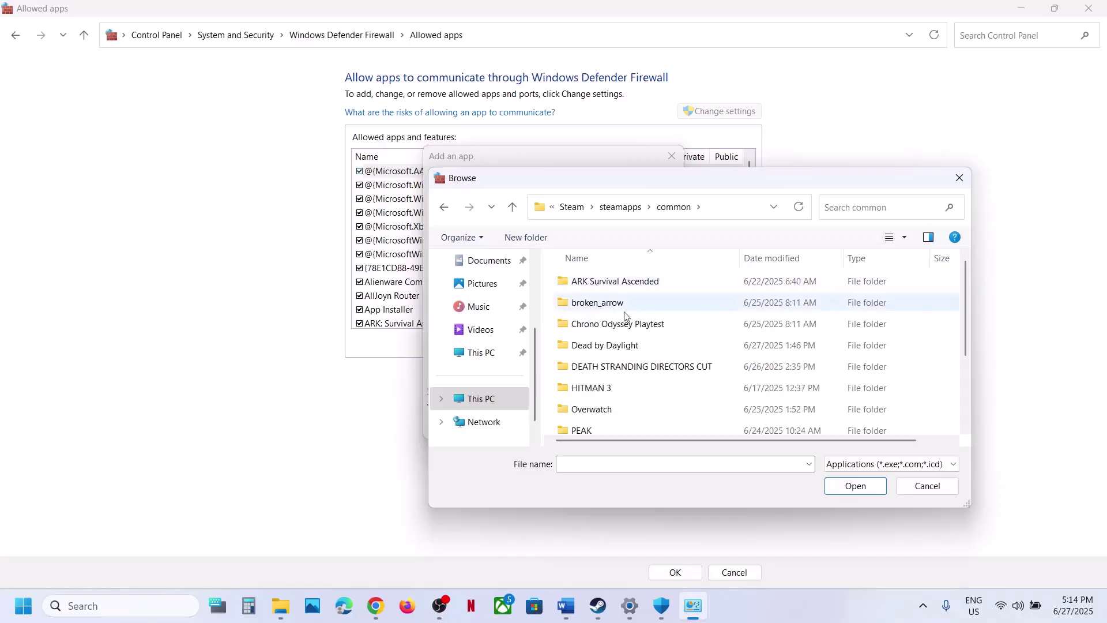
pyautogui.doubleClick(606, 348)
pyautogui.click(603, 346)
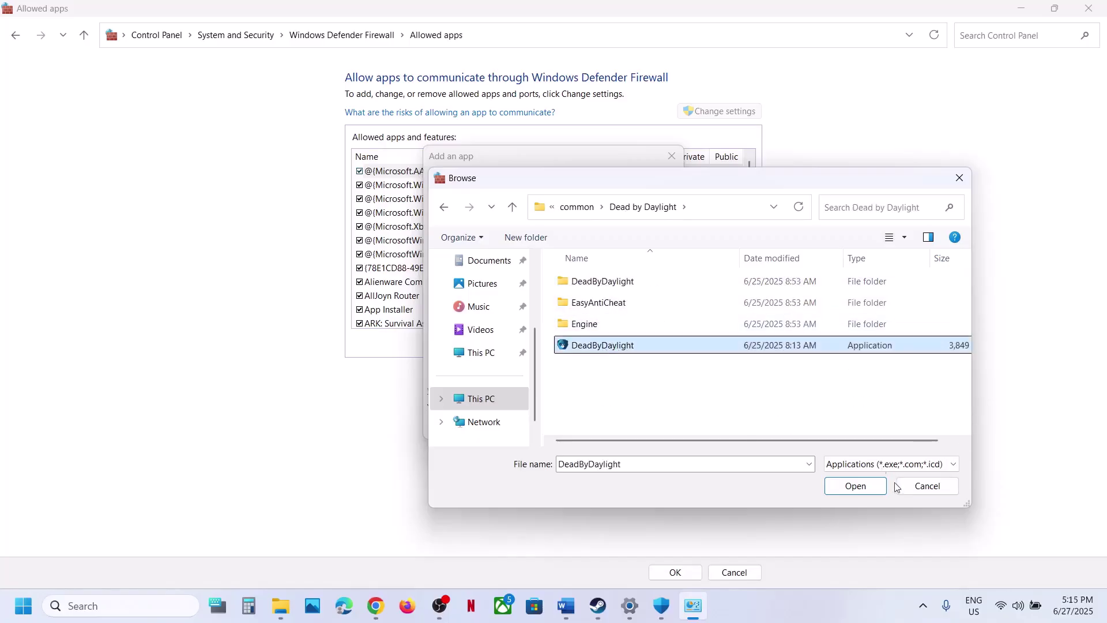
pyautogui.click(854, 486)
pyautogui.click(606, 428)
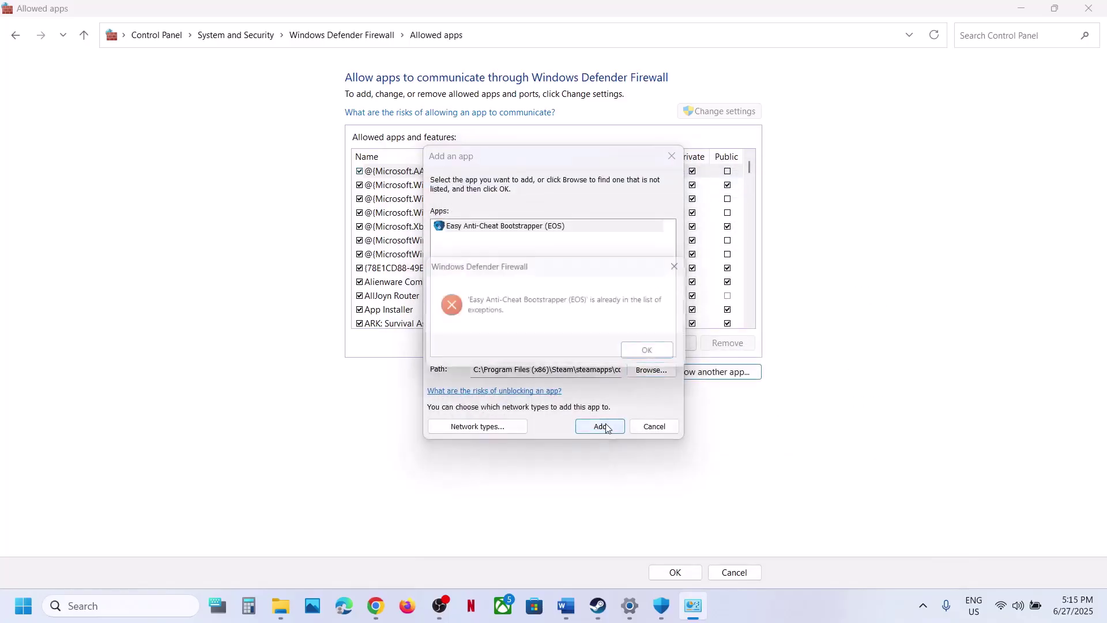
# Step: Add DeadByDaylight-Win64-Shipping from the game's DeadByDaylight\Binaries\Win64 folder to the firewall's allowed apps and select its Dead by Daylight entry
pyautogui.click(655, 355)
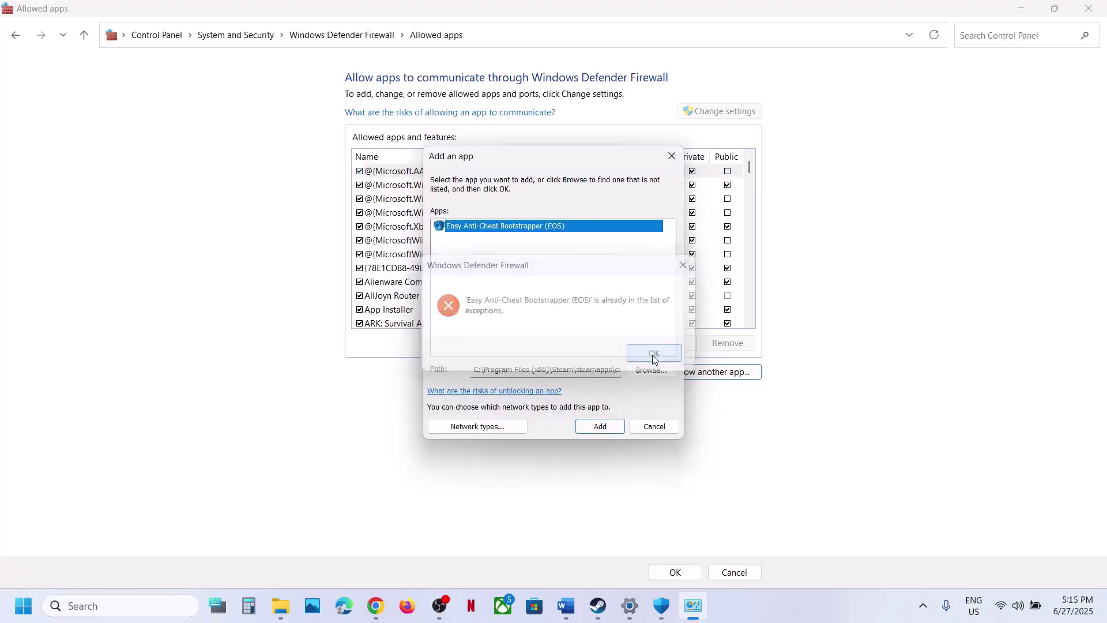
pyautogui.click(660, 374)
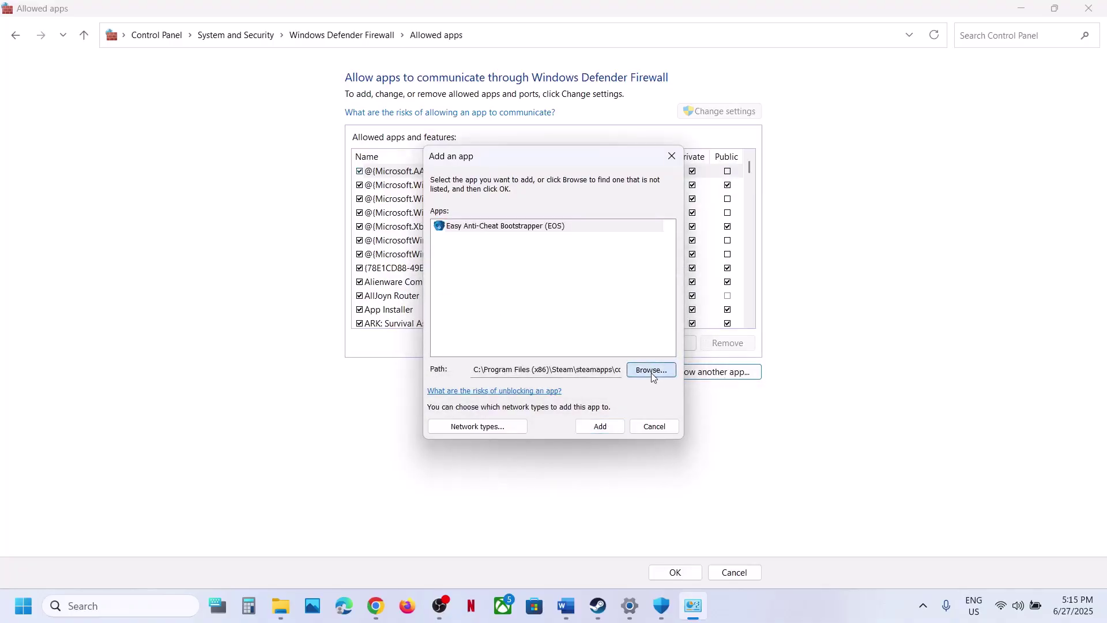
pyautogui.click(596, 281)
pyautogui.doubleClick(595, 280)
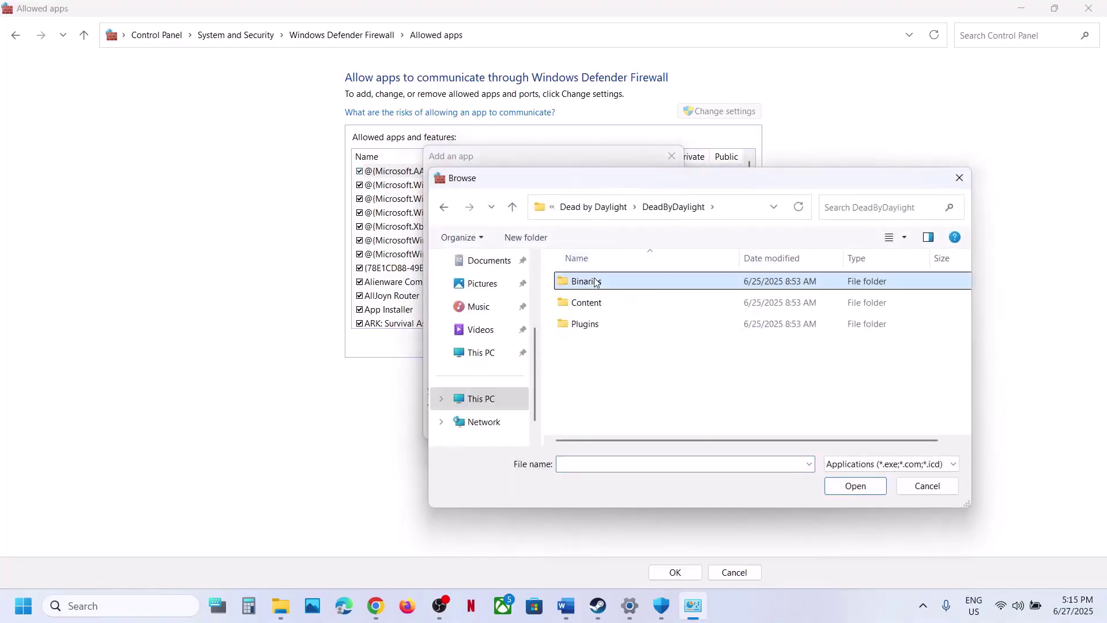
pyautogui.doubleClick(596, 281)
pyautogui.doubleClick(596, 281)
pyautogui.click(595, 301)
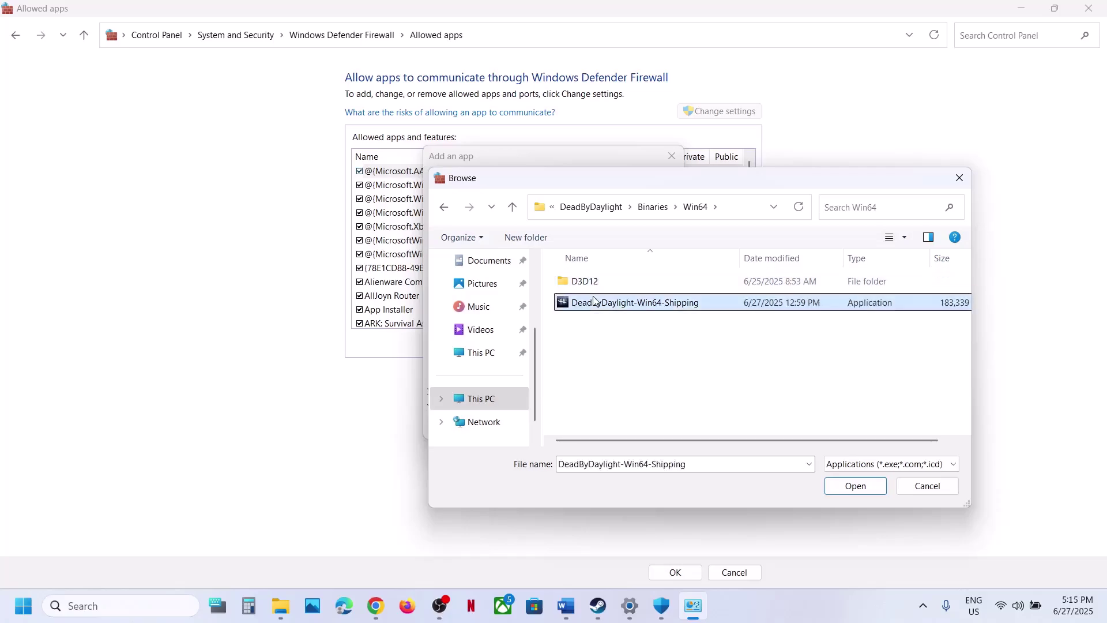
pyautogui.click(856, 485)
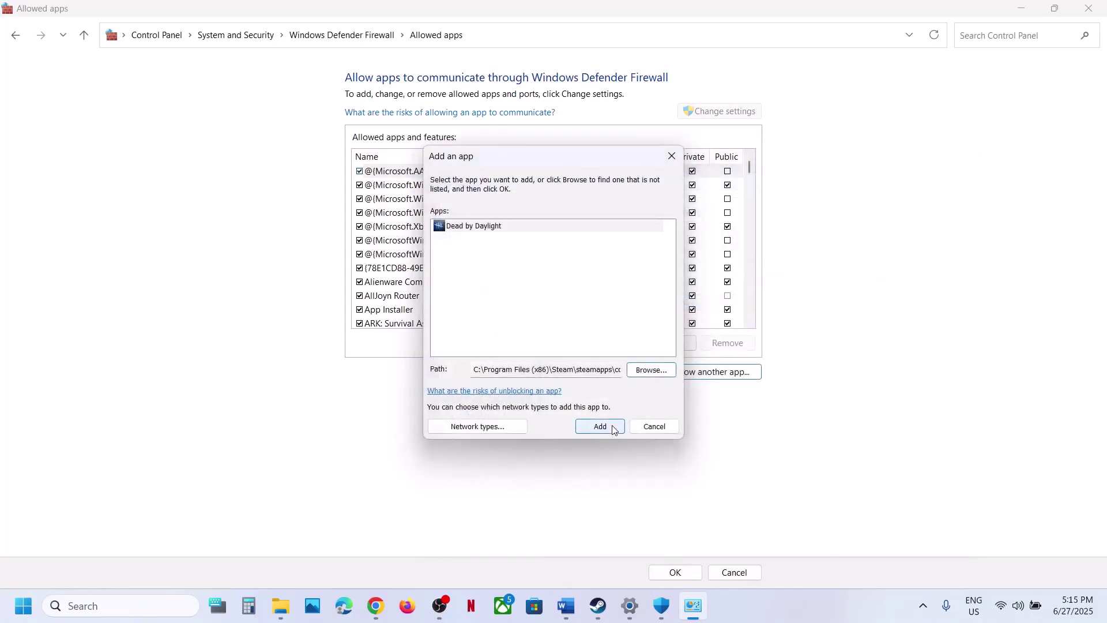
pyautogui.click(600, 426)
pyautogui.click(436, 313)
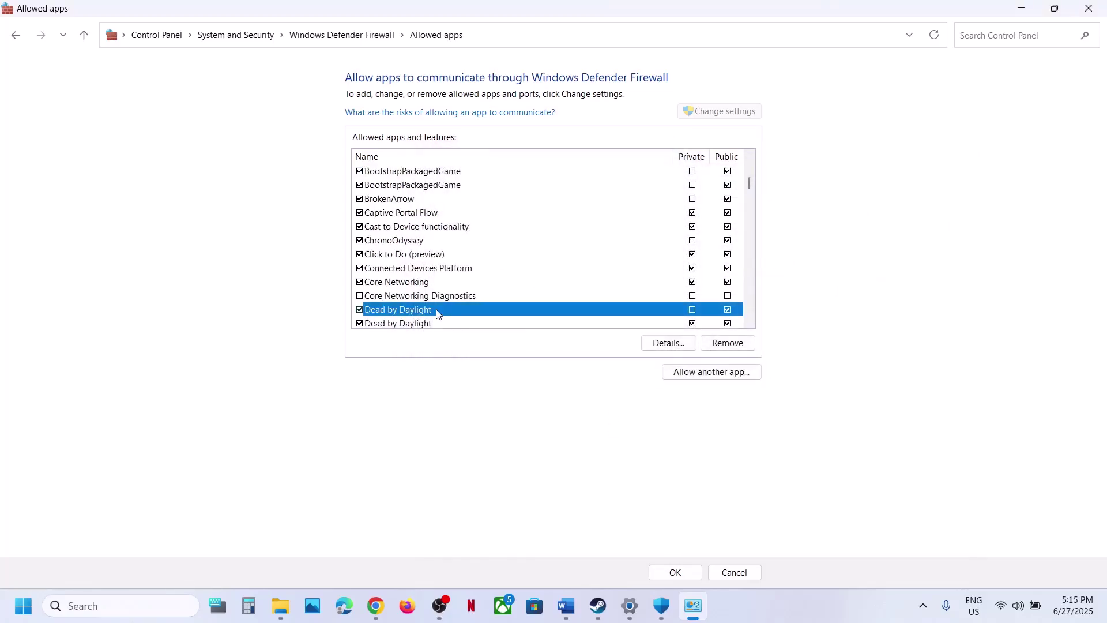
# Step: Close the Control Panel, Windows Security, Settings and File Explorer windows to get back to the troubleshooting document
pyautogui.click(1099, 20)
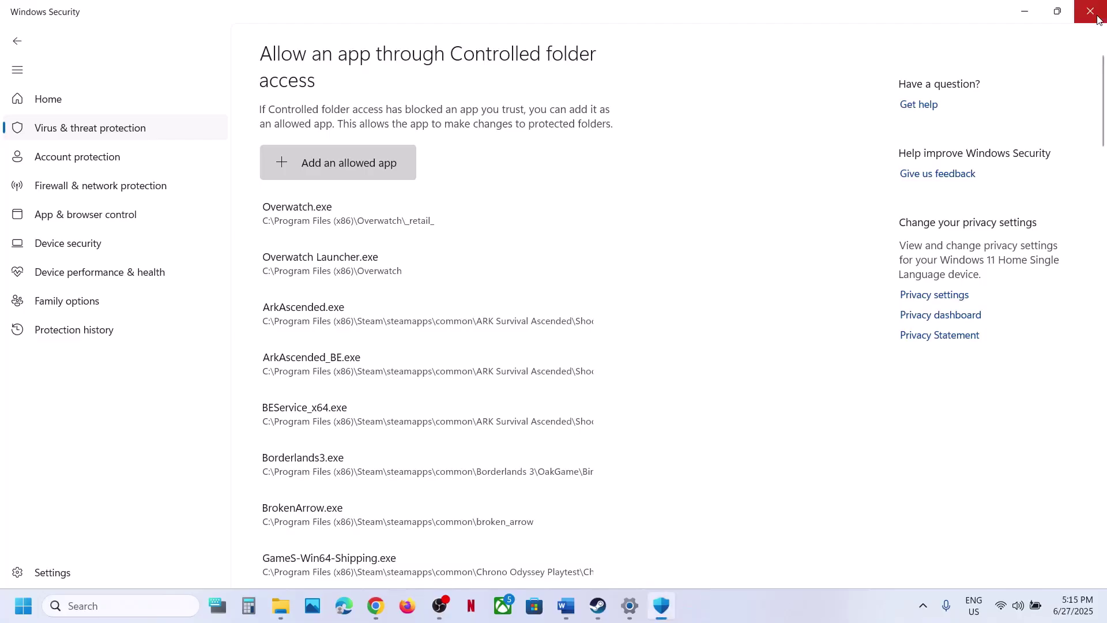
pyautogui.click(1090, 11)
pyautogui.click(1098, 18)
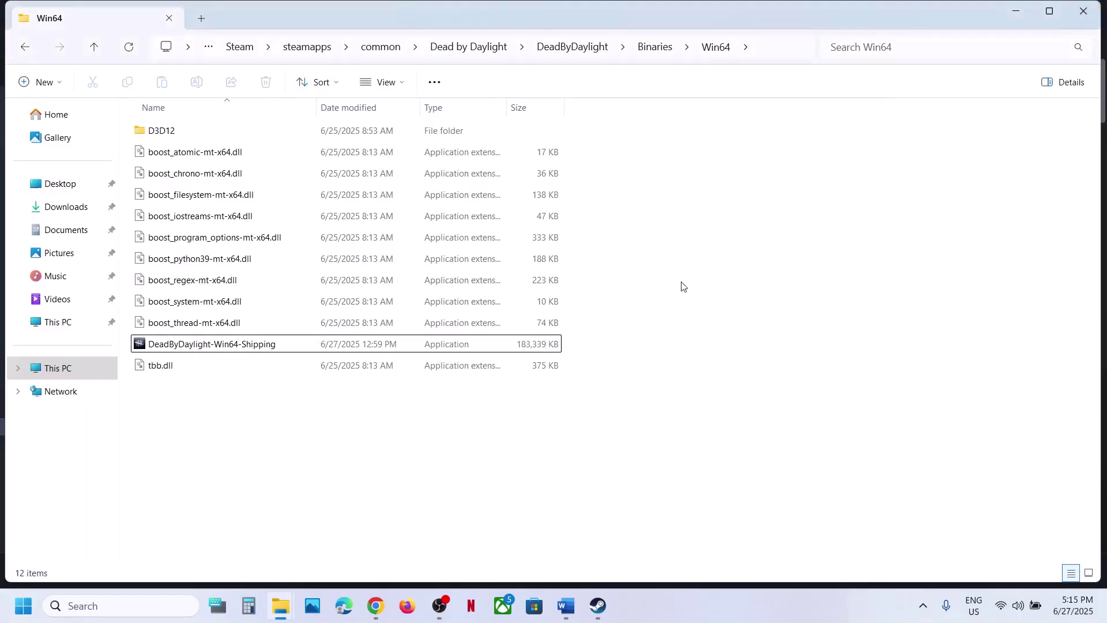
pyautogui.click(1079, 15)
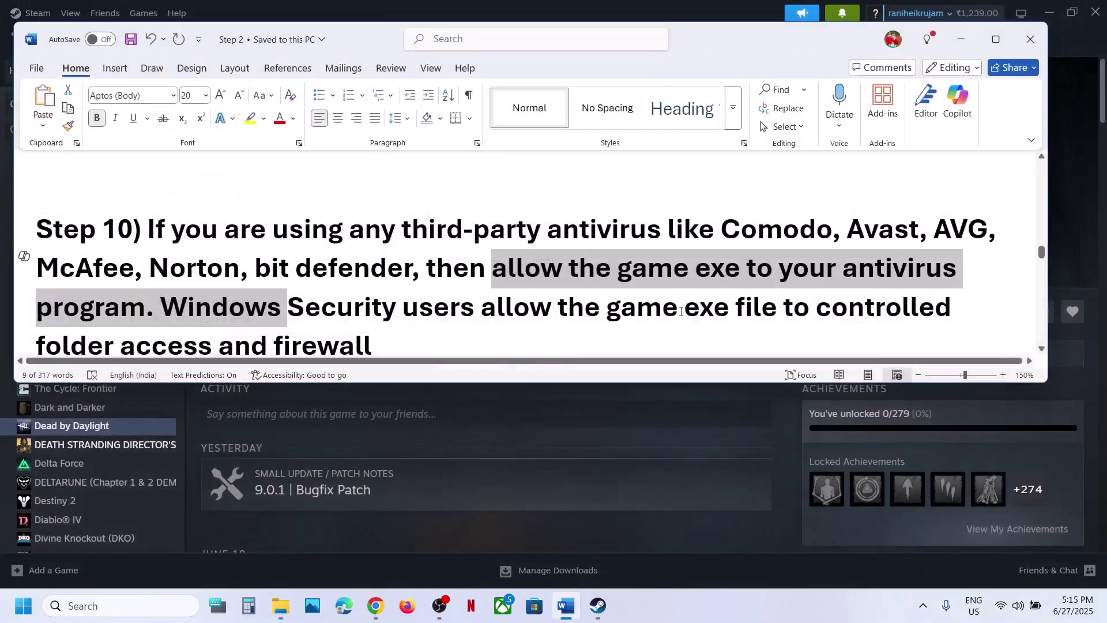
# Step: Read Step 11 on clean graphics driver installation in the document, highlighting its heading and the NVIDIA and AMD links
pyautogui.scroll(-3, 407, 334)
pyautogui.scroll(-1, 407, 333)
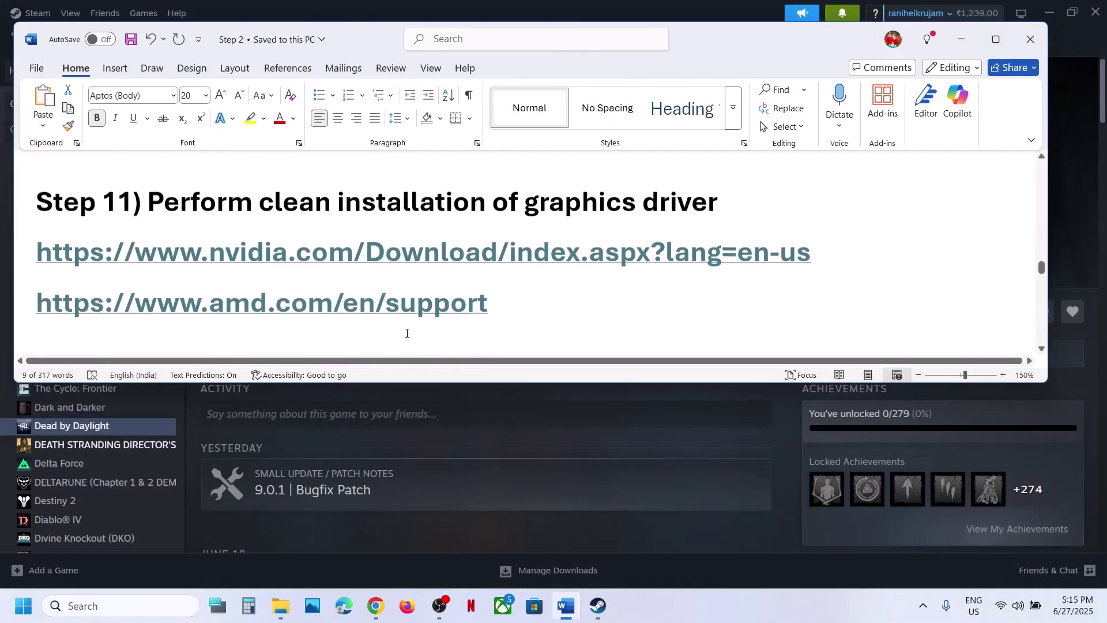
pyautogui.moveTo(162, 202); pyautogui.dragTo(718, 205)
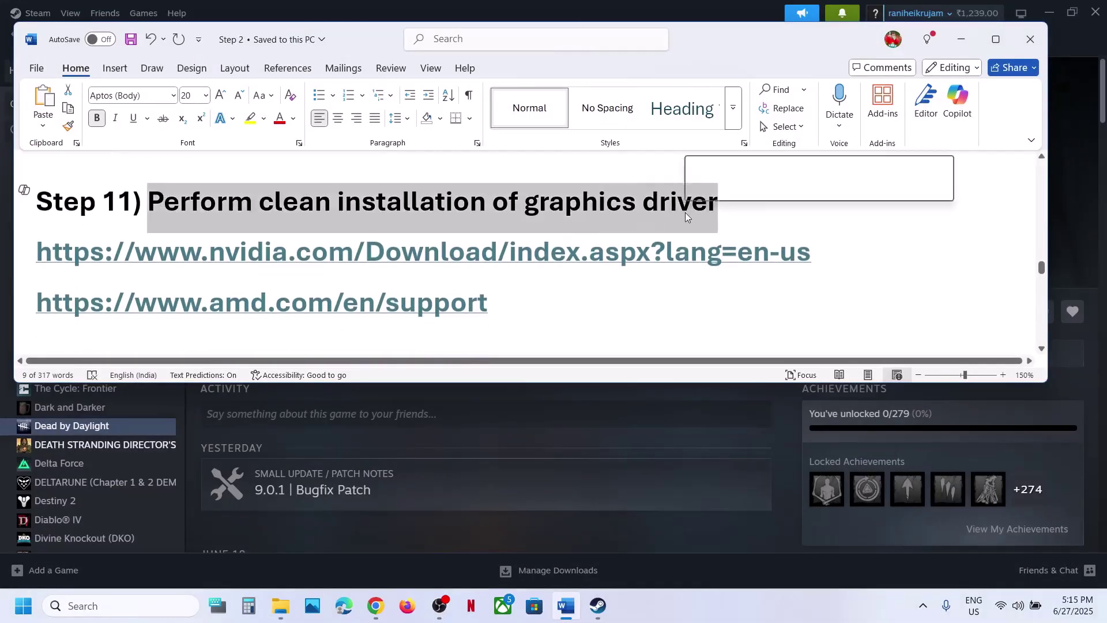
pyautogui.moveTo(112, 259); pyautogui.dragTo(516, 254)
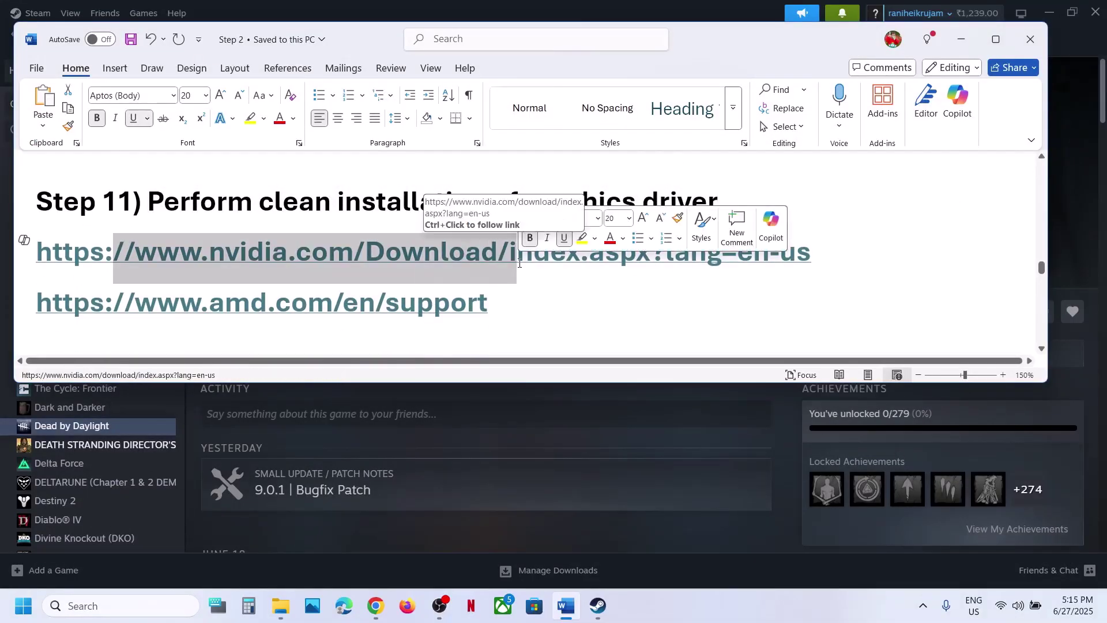
pyautogui.moveTo(200, 304); pyautogui.dragTo(426, 311)
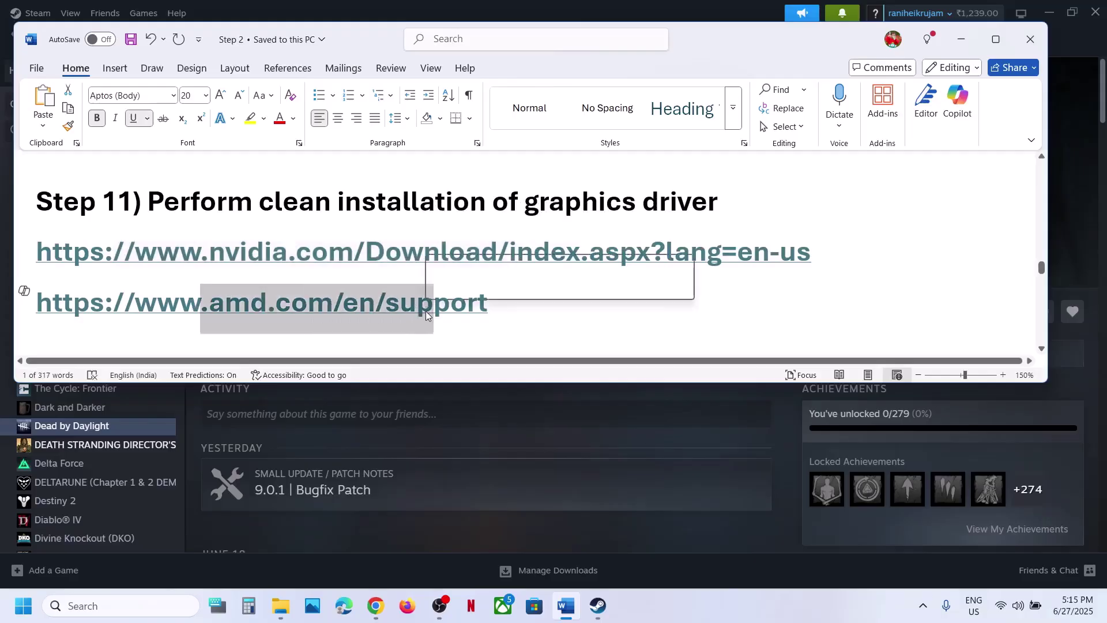
# Step: Switch to Chrome and search NVIDIA's drivers page for the GeForce RTX 3050 Laptop GPU driver for Windows 11 in English (US)
pyautogui.click(591, 436)
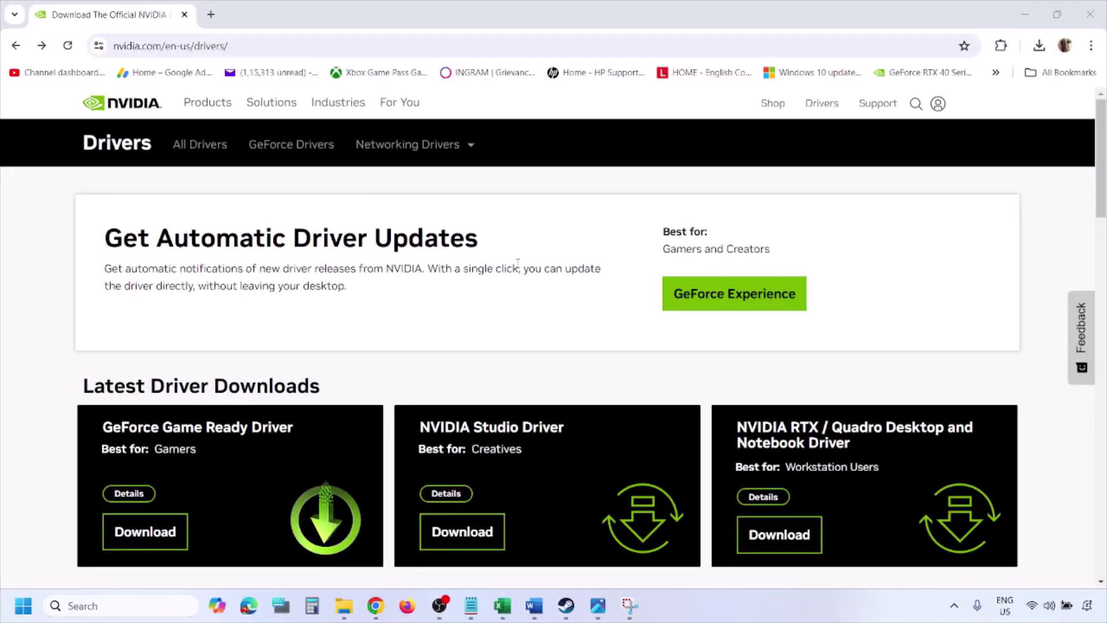
pyautogui.scroll(-8, 259, 352)
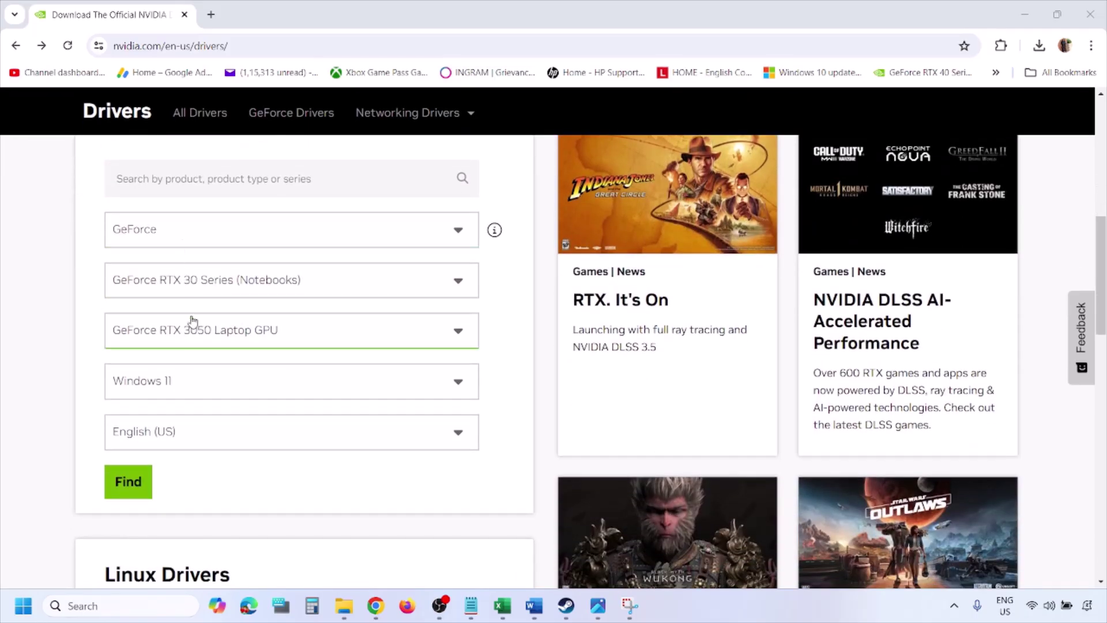
pyautogui.click(184, 385)
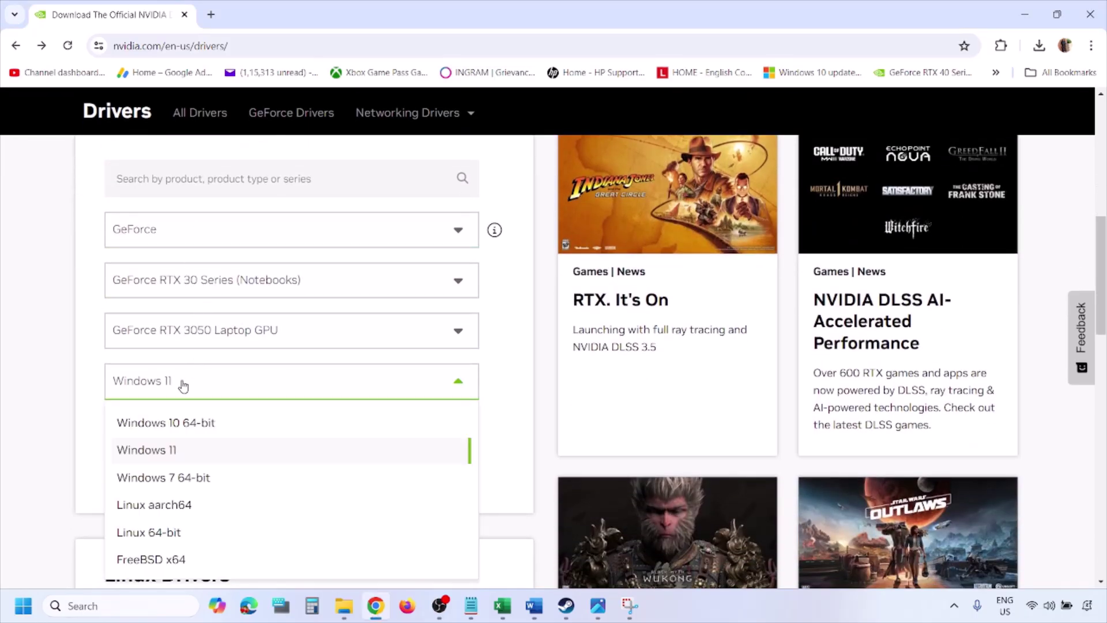
pyautogui.click(162, 454)
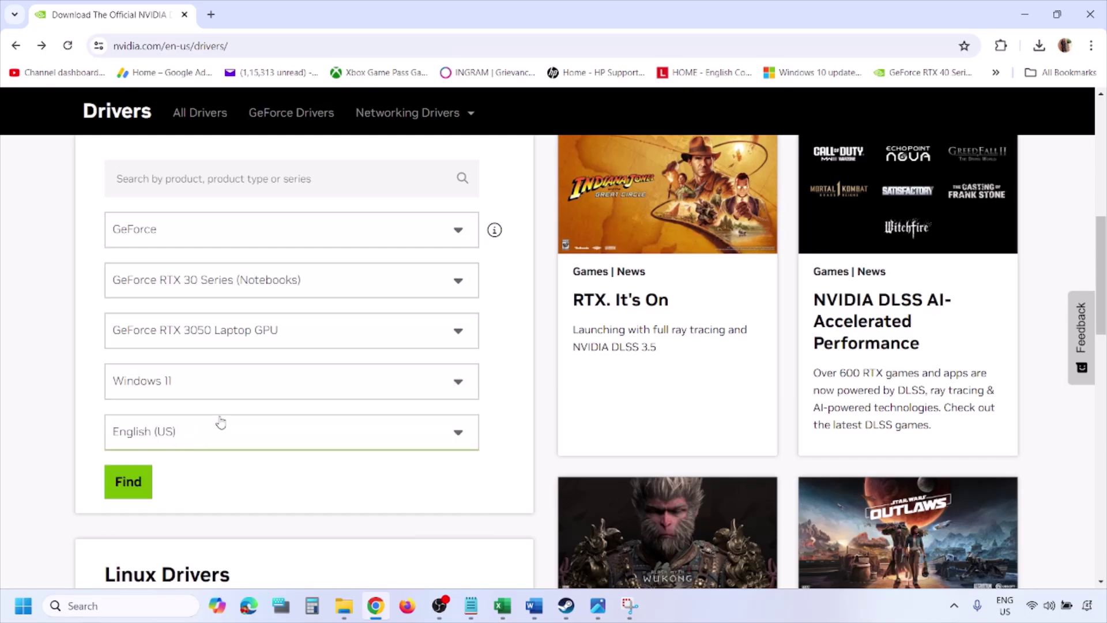
pyautogui.click(132, 486)
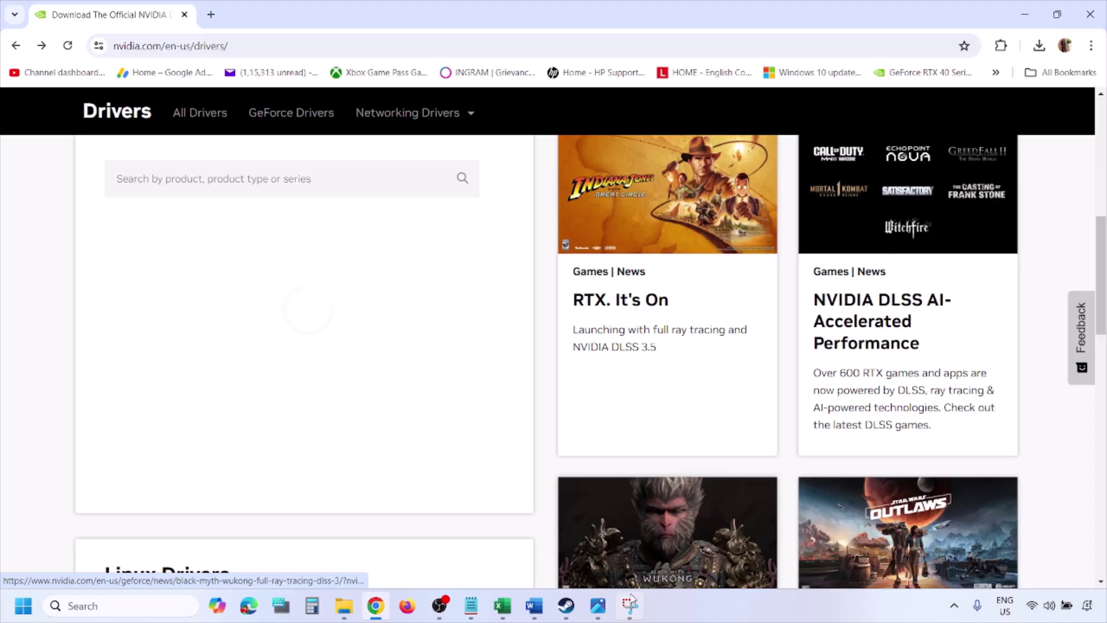
# Step: Switch to Photos and examine images 1.png to 5.png on downloading the Game Ready Driver and performing a clean installation
pyautogui.click(599, 609)
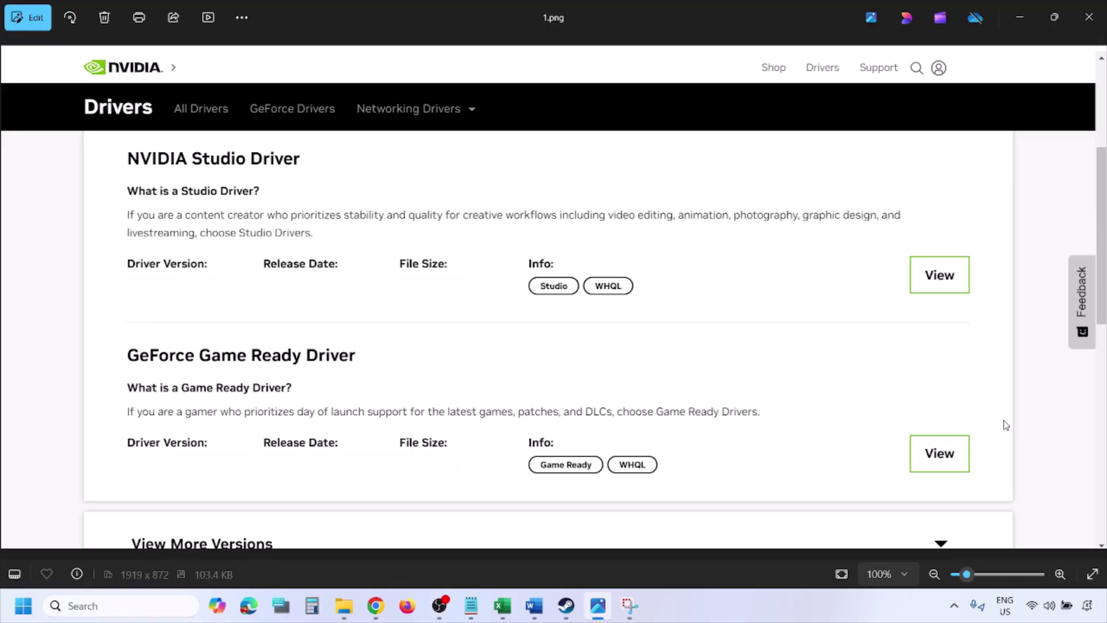
pyautogui.press('Right')
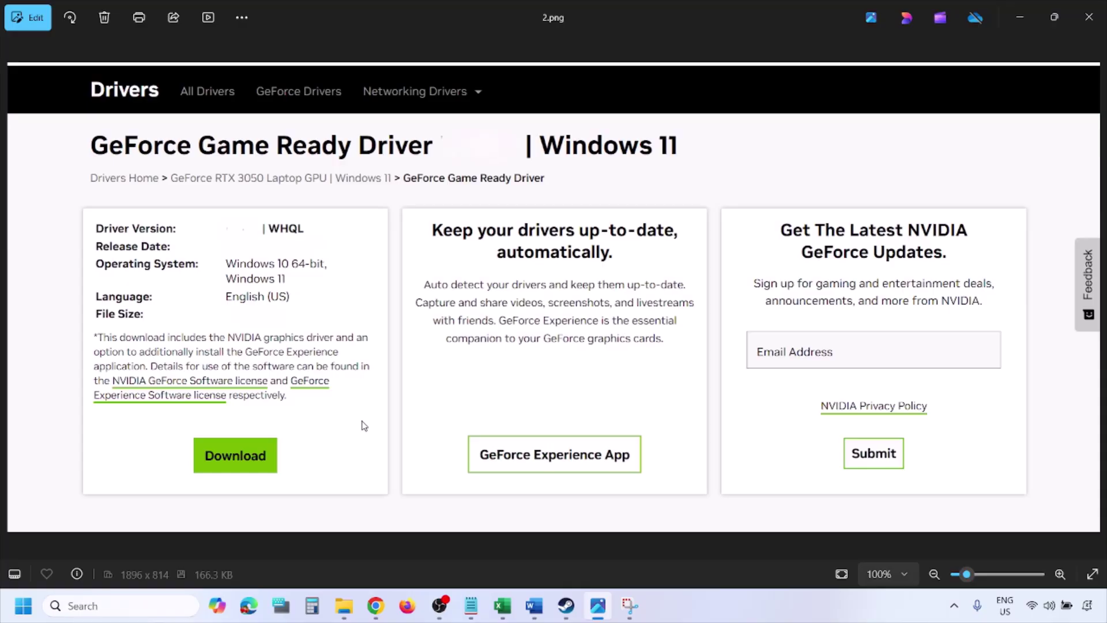
pyautogui.press('Right')
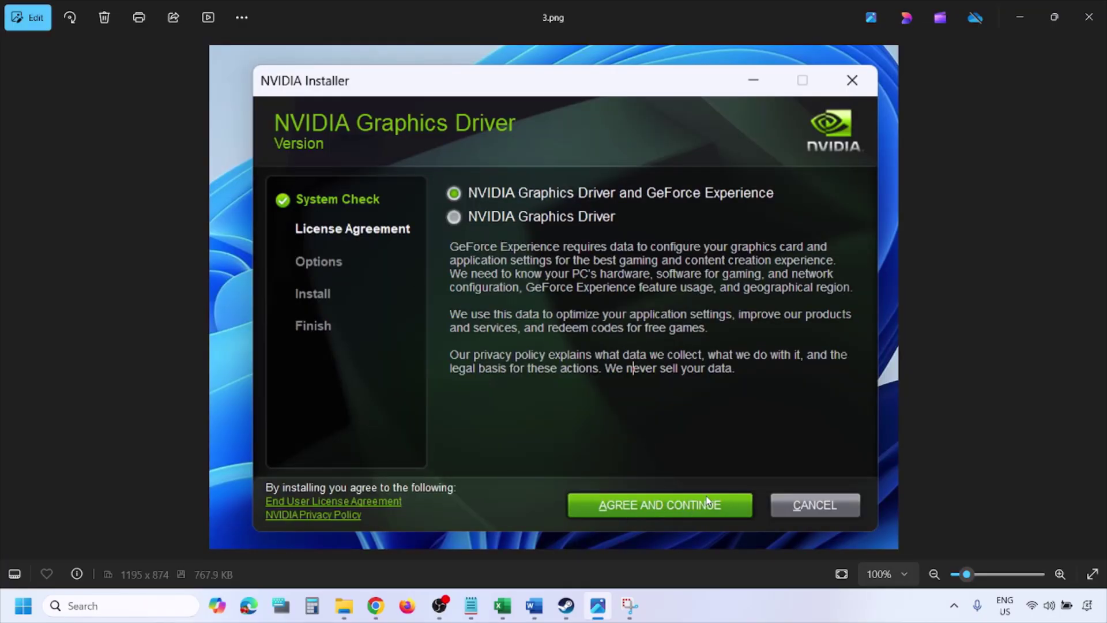
pyautogui.press('Right')
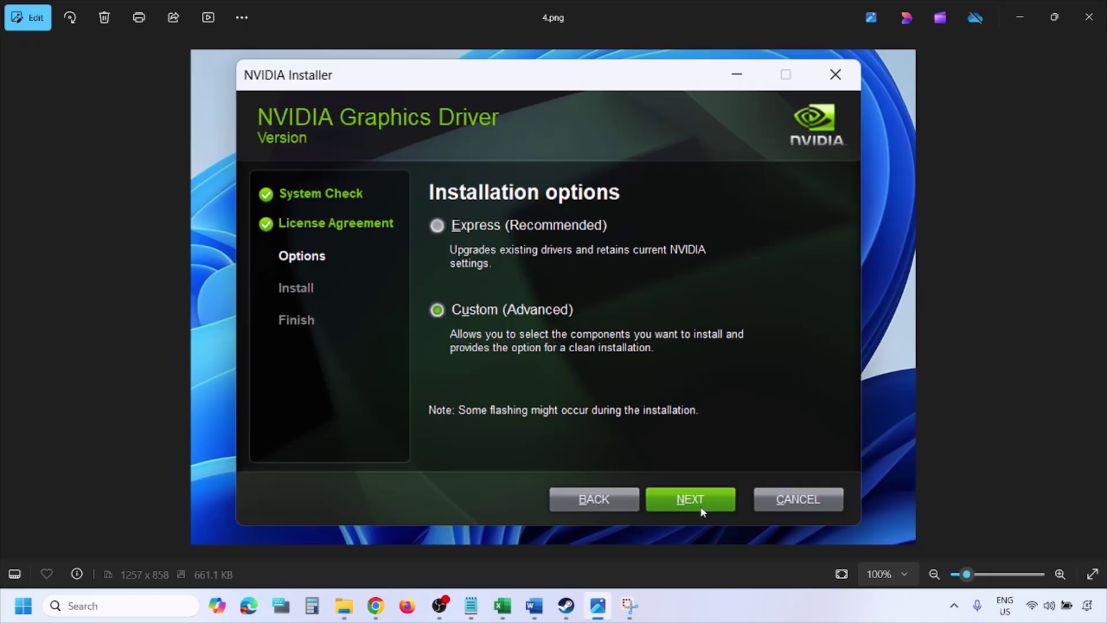
pyautogui.press('Right')
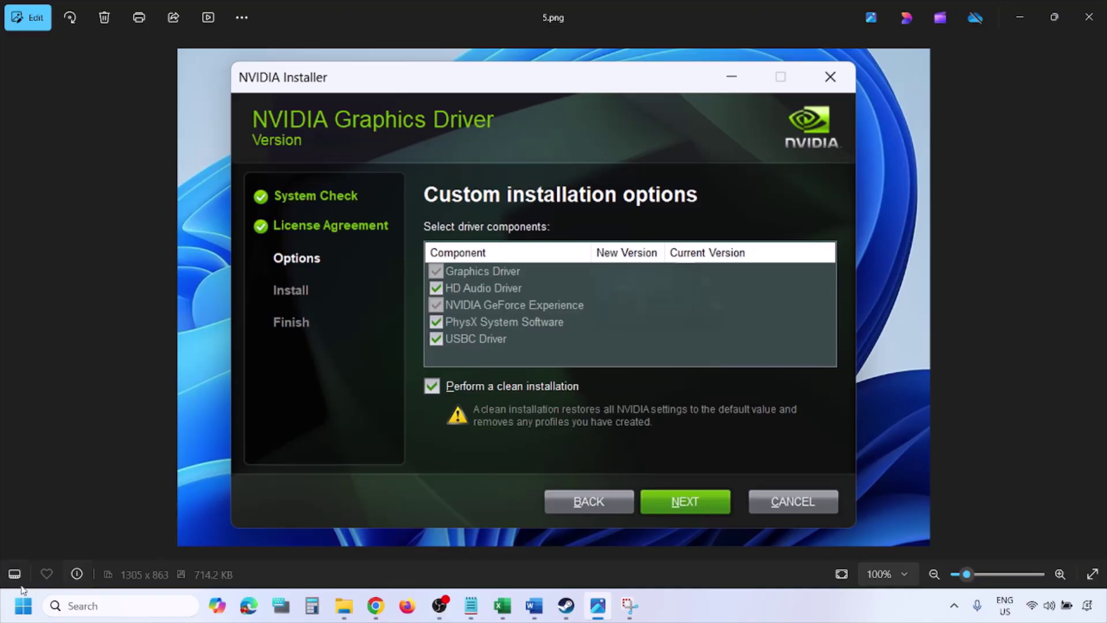
pyautogui.click(23, 606)
pyautogui.click(425, 560)
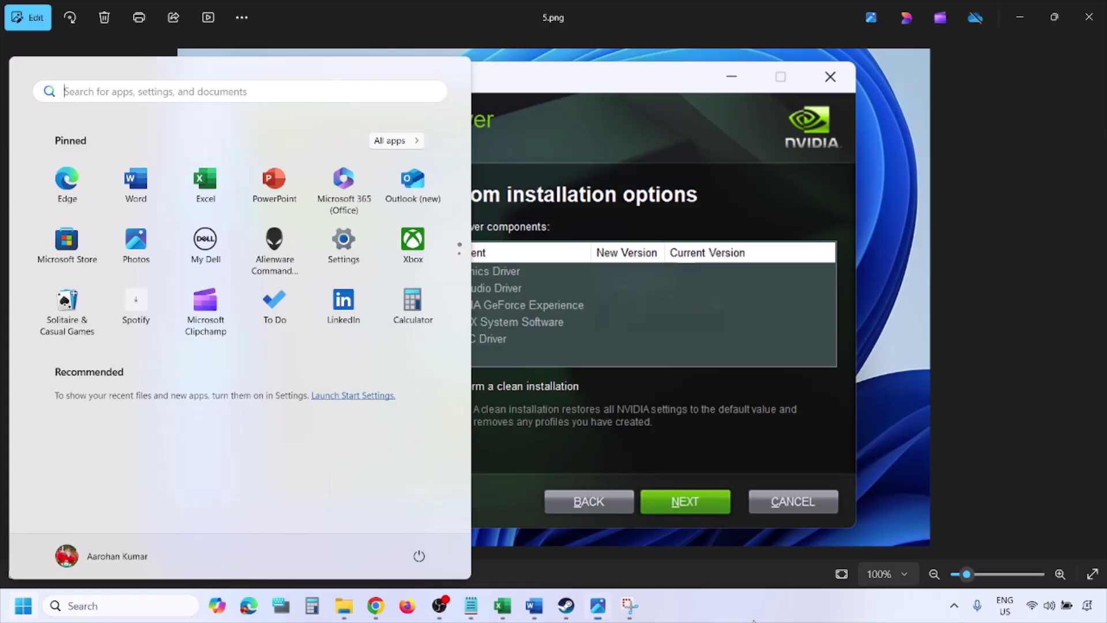
pyautogui.click(754, 610)
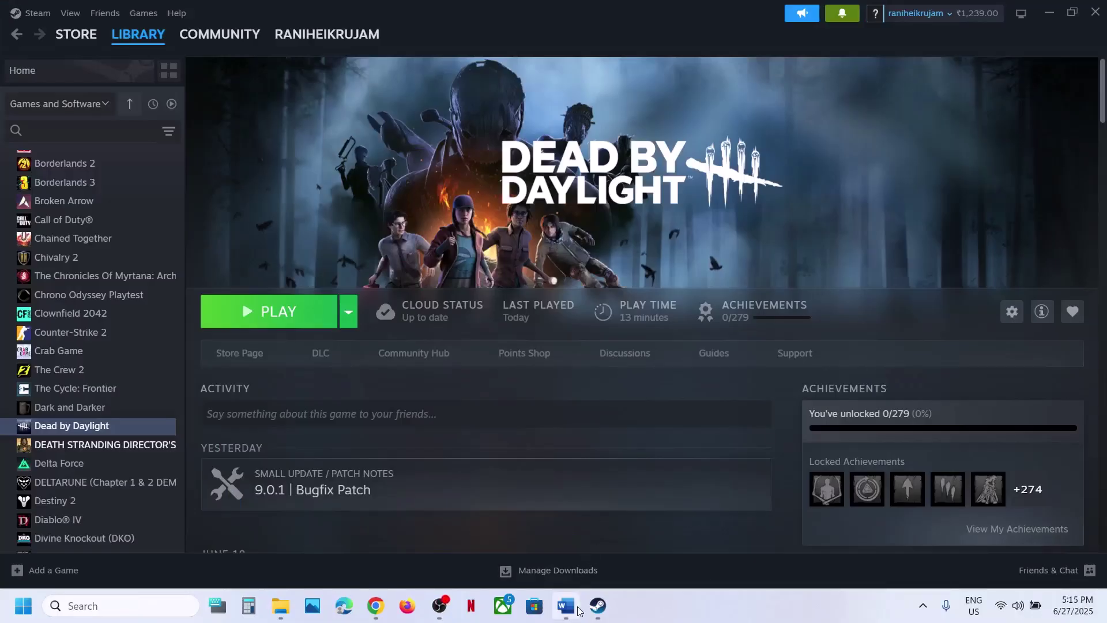
# Step: Switch back to Word, highlight the AMD support link and read on to Step 12 about the dedicated graphics card
pyautogui.click(566, 606)
pyautogui.click(273, 315)
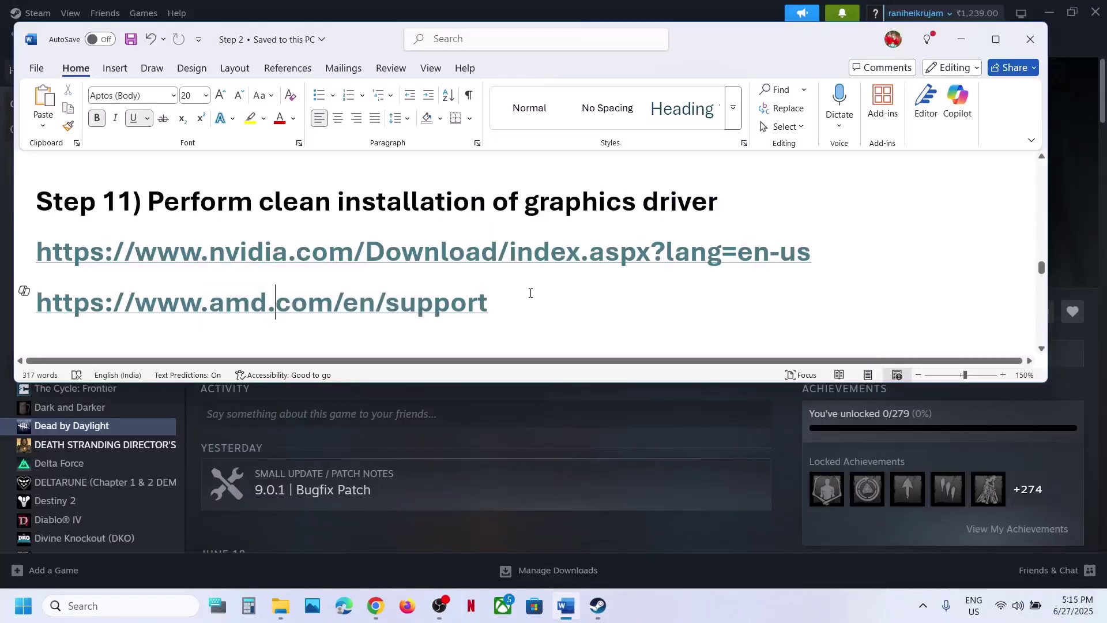
pyautogui.moveTo(512, 302); pyautogui.dragTo(136, 302)
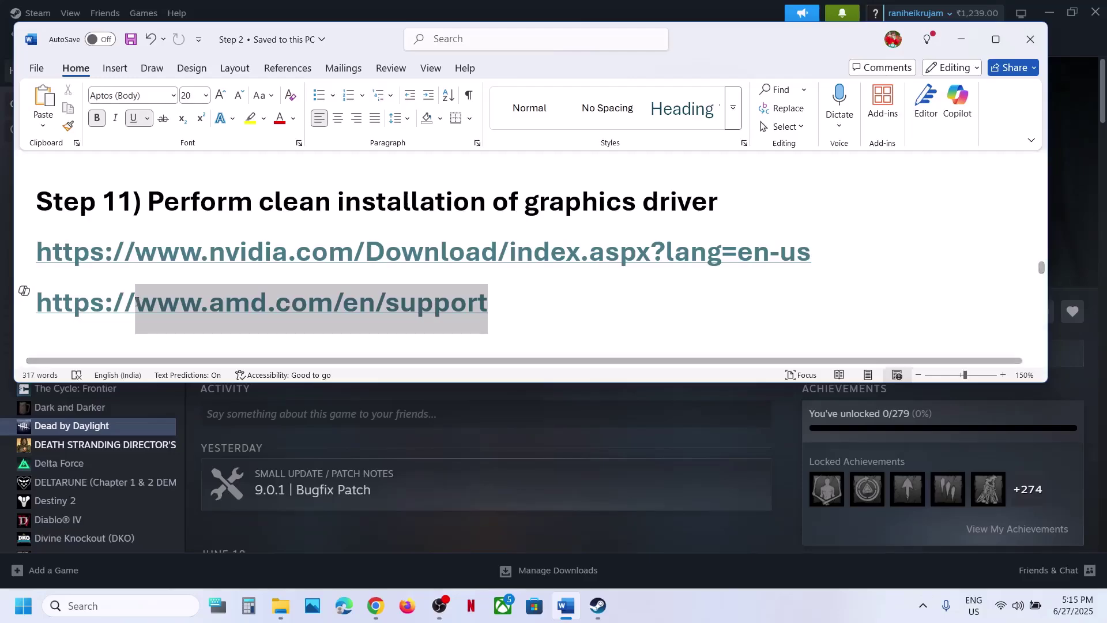
pyautogui.scroll(-4, 585, 269)
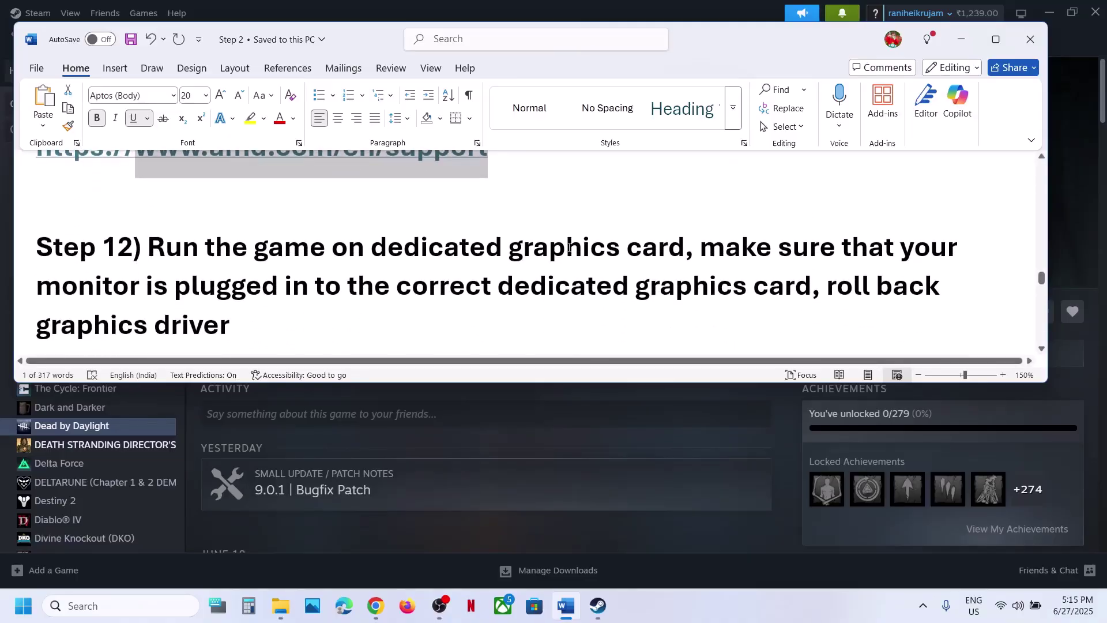
# Step: Copy the word "graphics" from Step 12, search Windows for it and open Graphics settings
pyautogui.doubleClick(569, 247)
pyautogui.hotkey('ctrl', 'c')
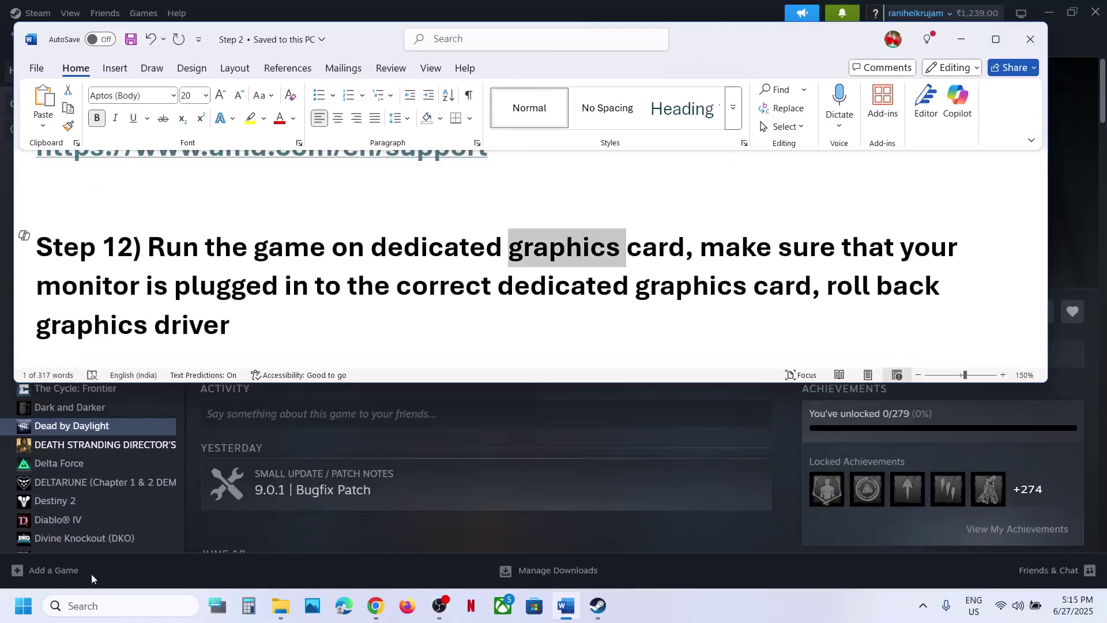
pyautogui.click(86, 606)
pyautogui.hotkey('ctrl', 'v')
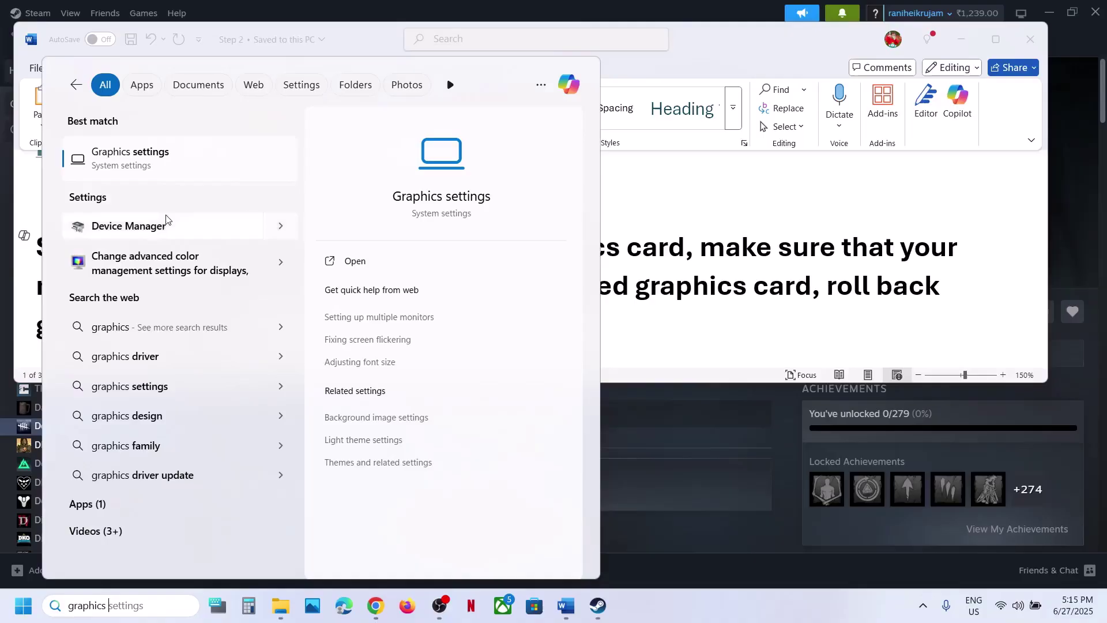
pyautogui.click(151, 172)
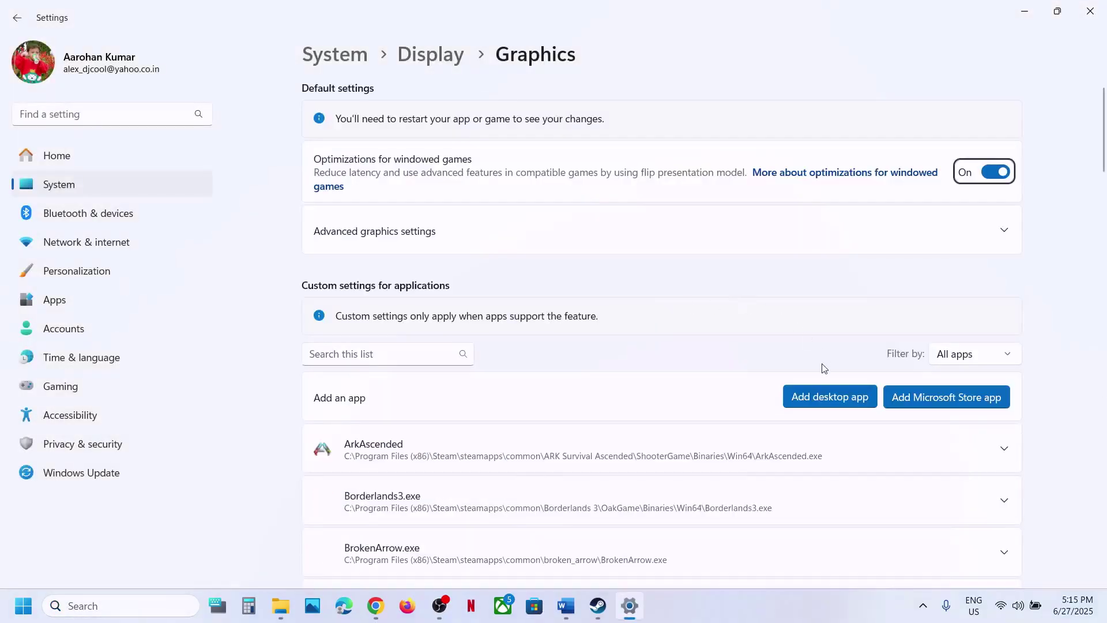
# Step: Add DeadByDaylight-Win64-Shipping as a desktop app from Dead by Daylight's DeadByDaylight\Binaries\Win64 folder
pyautogui.click(812, 394)
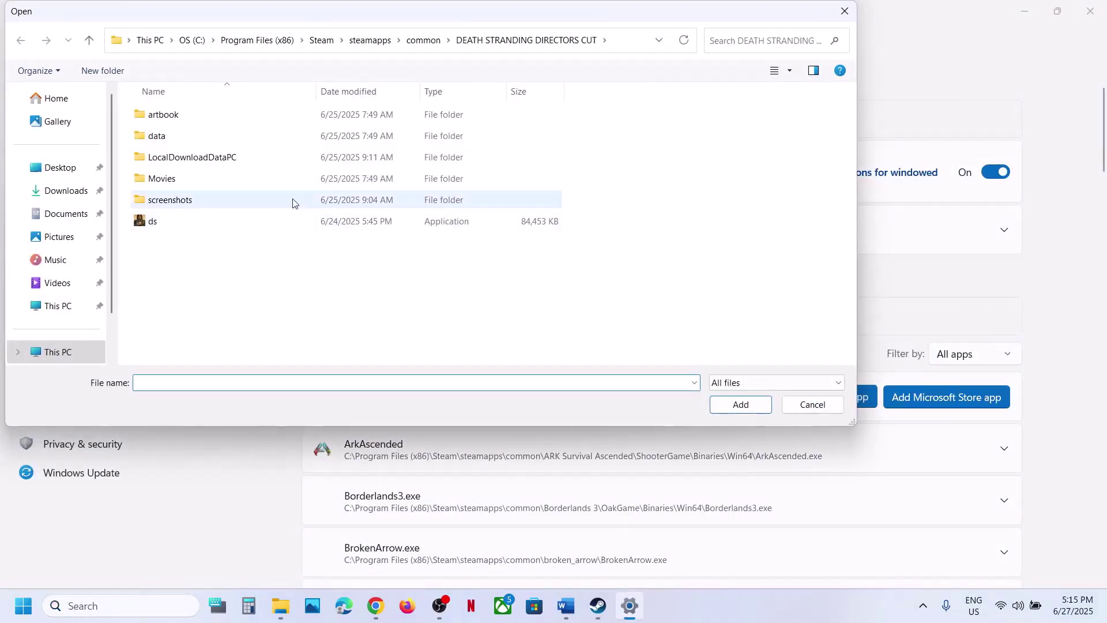
pyautogui.click(421, 45)
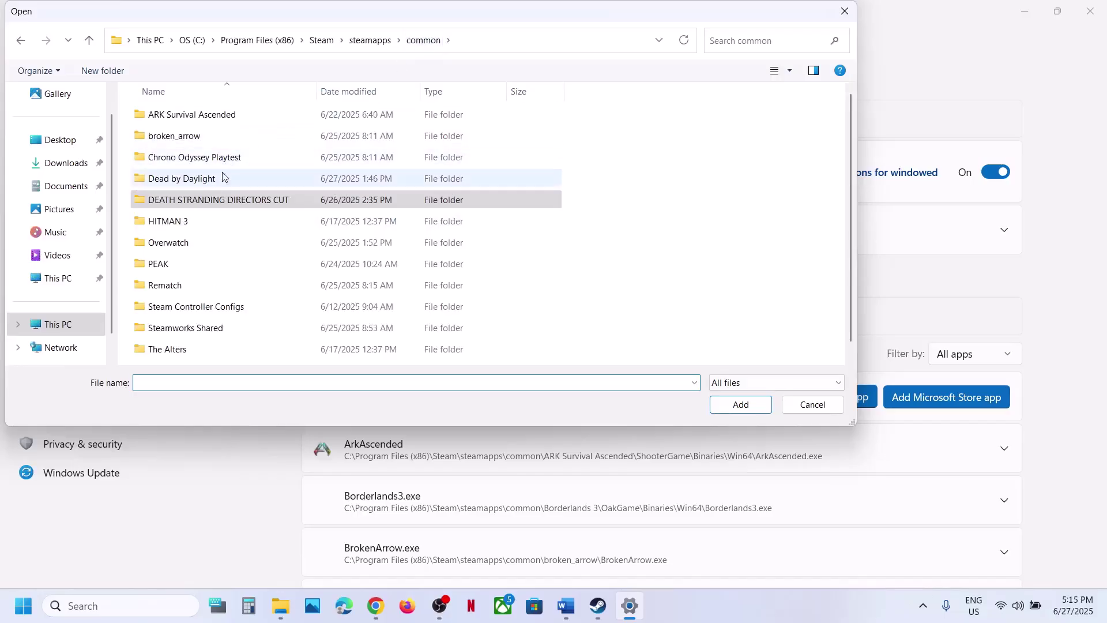
pyautogui.doubleClick(206, 183)
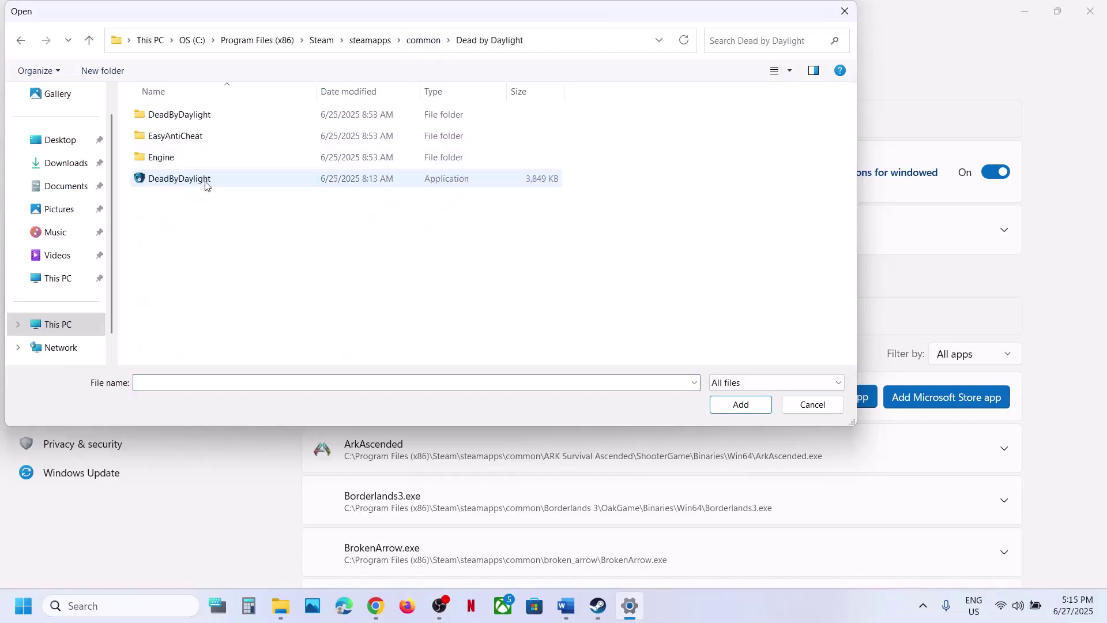
pyautogui.doubleClick(188, 122)
pyautogui.doubleClick(188, 118)
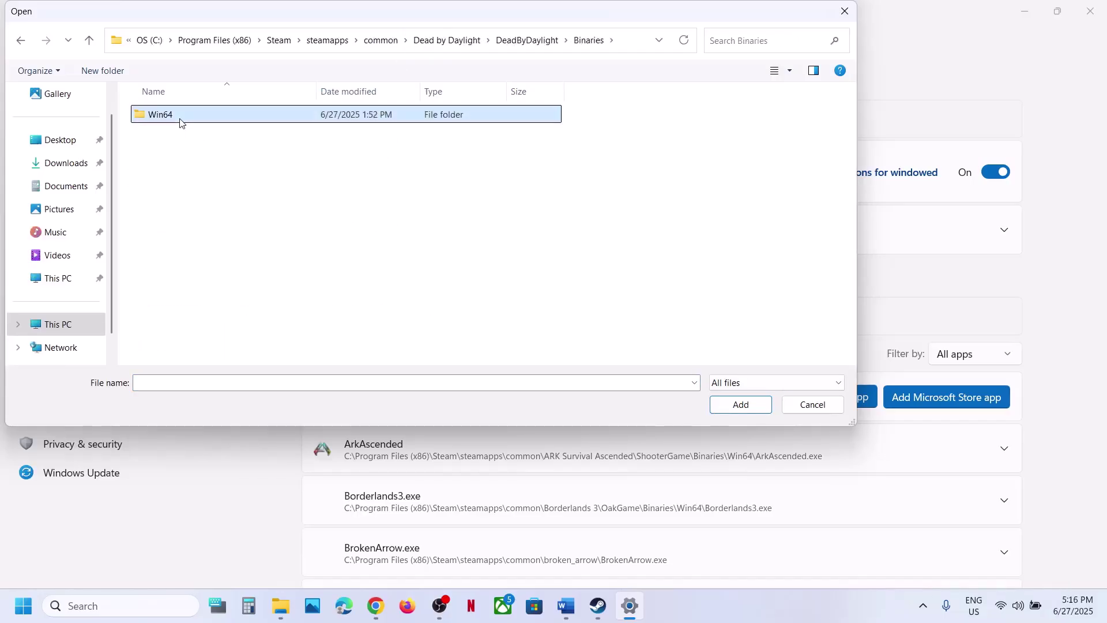
pyautogui.doubleClick(183, 119)
pyautogui.click(190, 136)
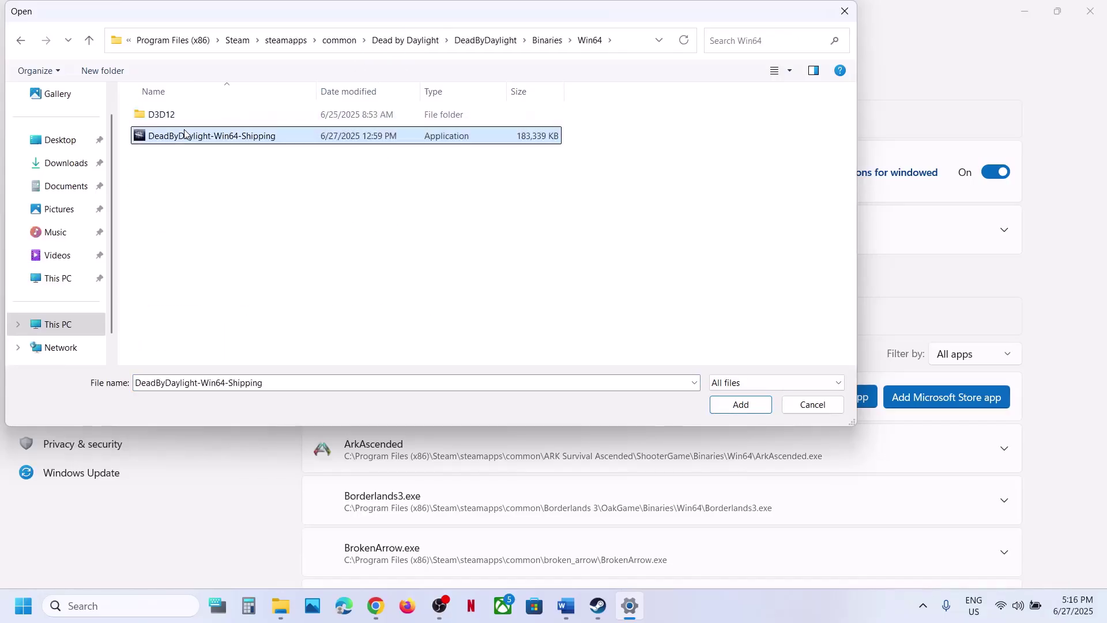
pyautogui.click(740, 404)
# Step: Set Dead by Daylight's GPU preference to High Performance (NVIDIA GeForce RTX 3050 Laptop GPU) and close Settings
pyautogui.scroll(-6, 621, 404)
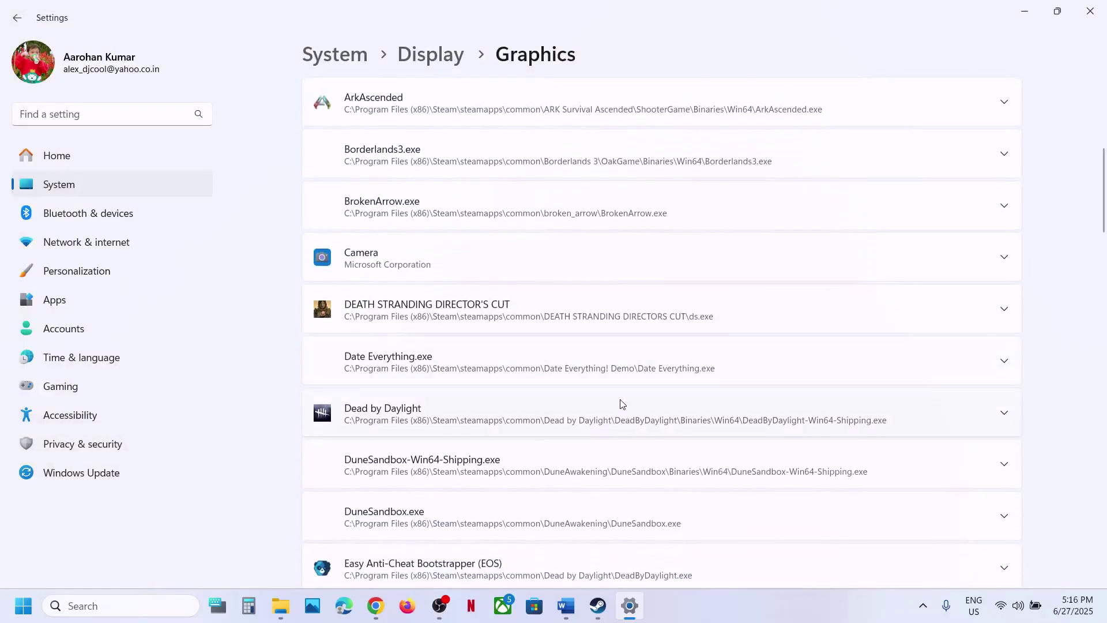
pyautogui.scroll(-2, 495, 398)
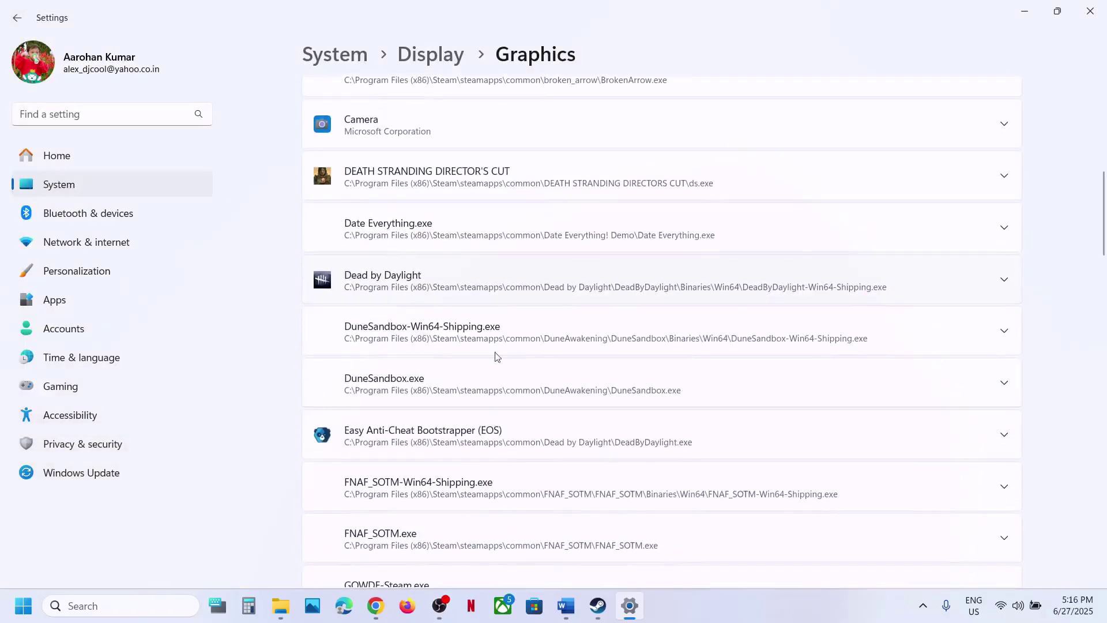
pyautogui.click(433, 288)
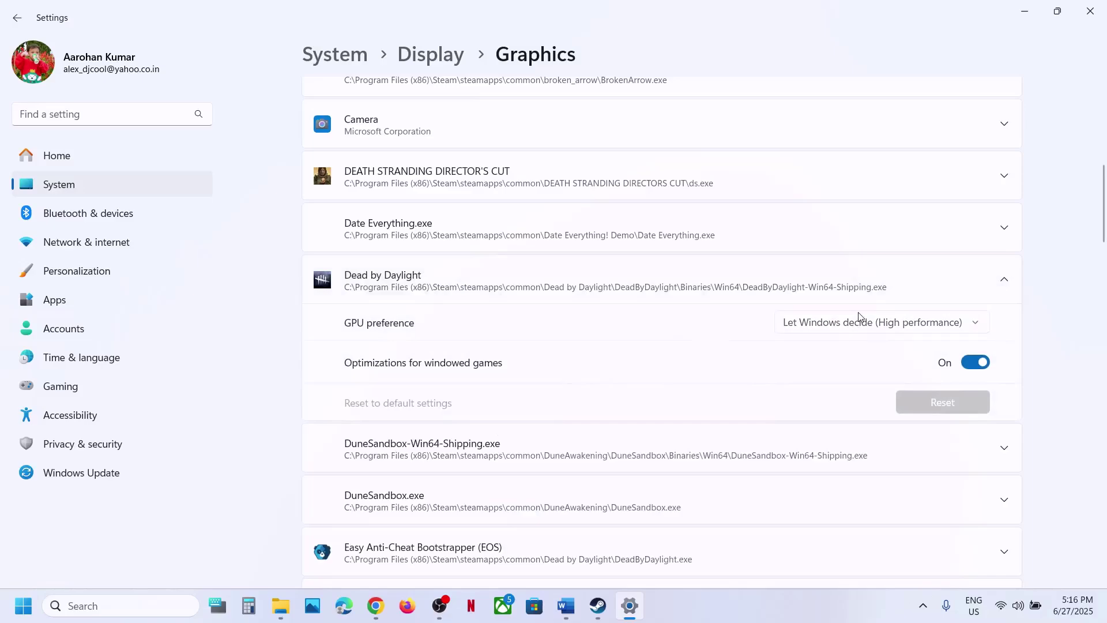
pyautogui.click(859, 320)
pyautogui.click(874, 376)
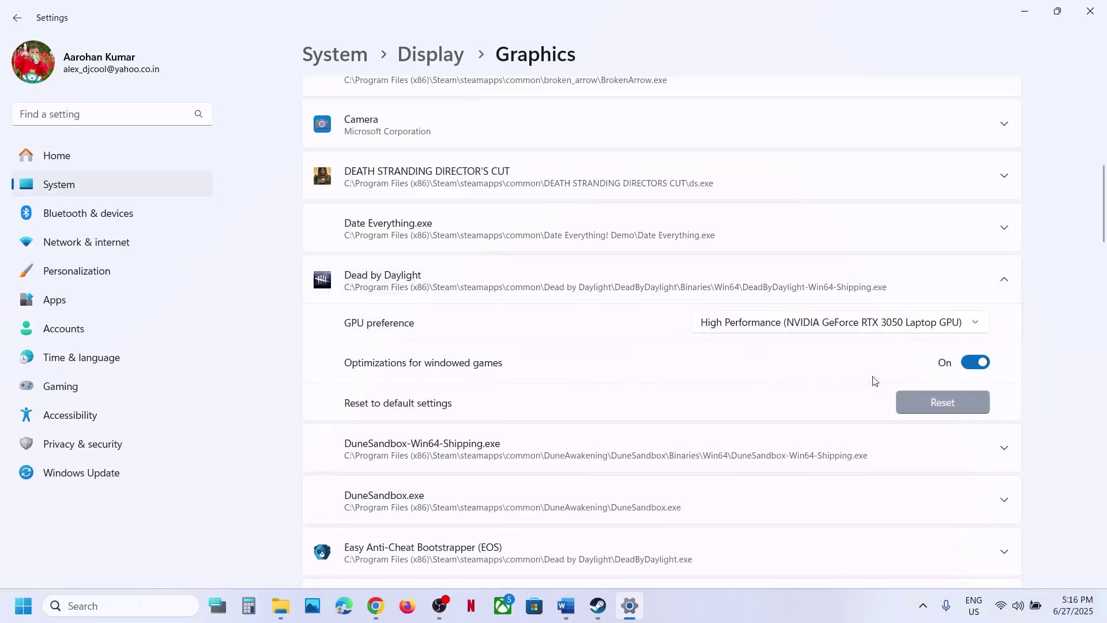
pyautogui.click(1089, 20)
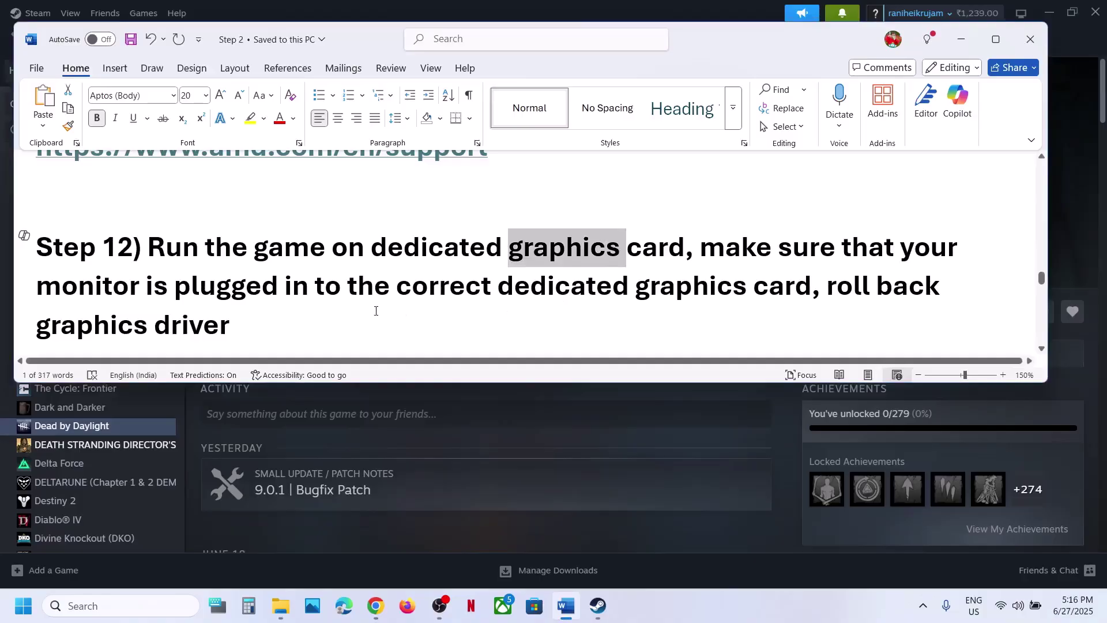
# Step: Highlight Step 12's advice on plugging the monitor into the dedicated graphics card and rolling back the graphics driver
pyautogui.moveTo(705, 249); pyautogui.dragTo(812, 287)
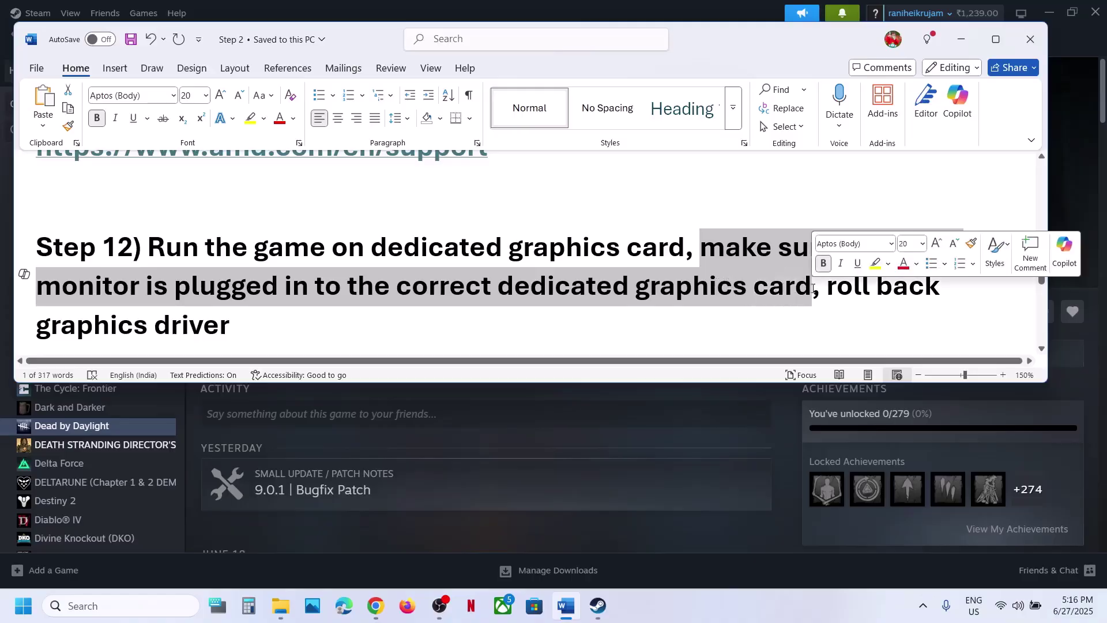
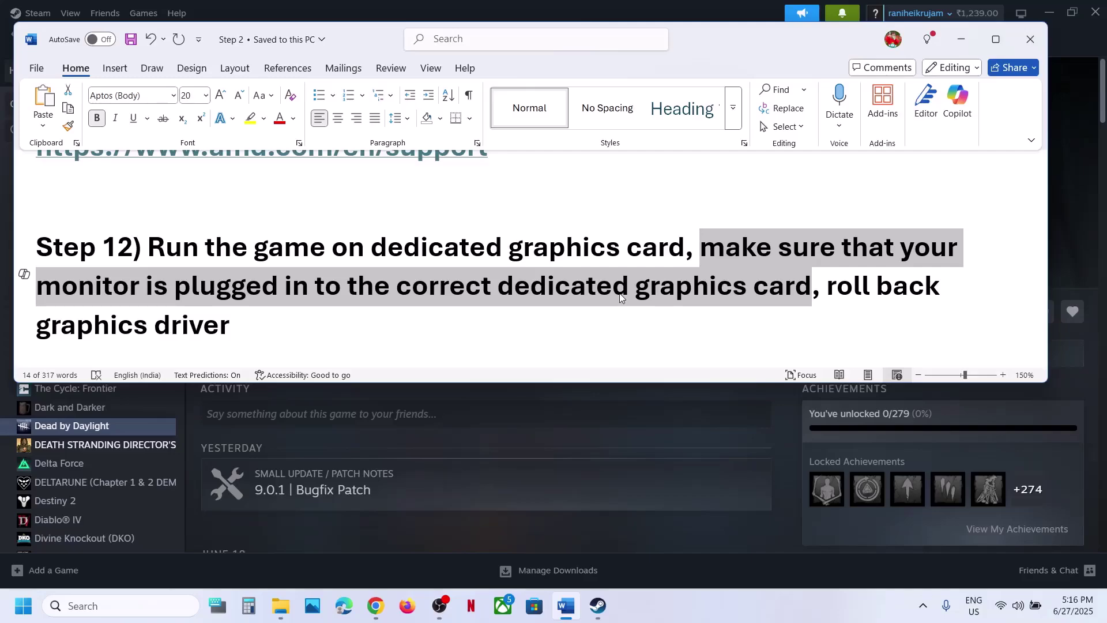
pyautogui.click(539, 295)
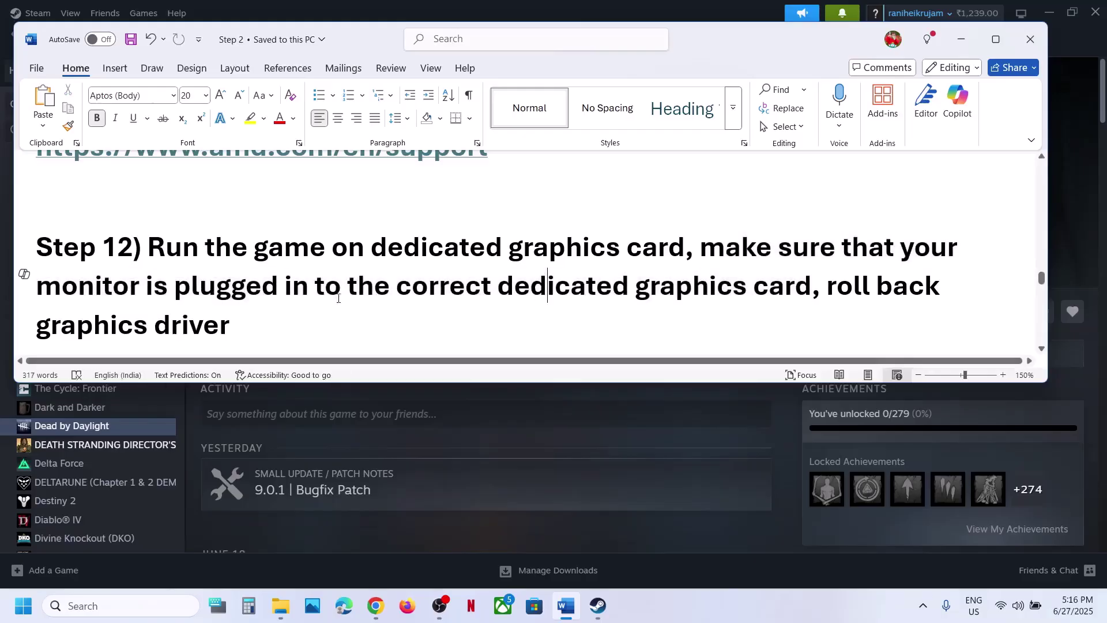
pyautogui.moveTo(577, 287); pyautogui.dragTo(813, 288)
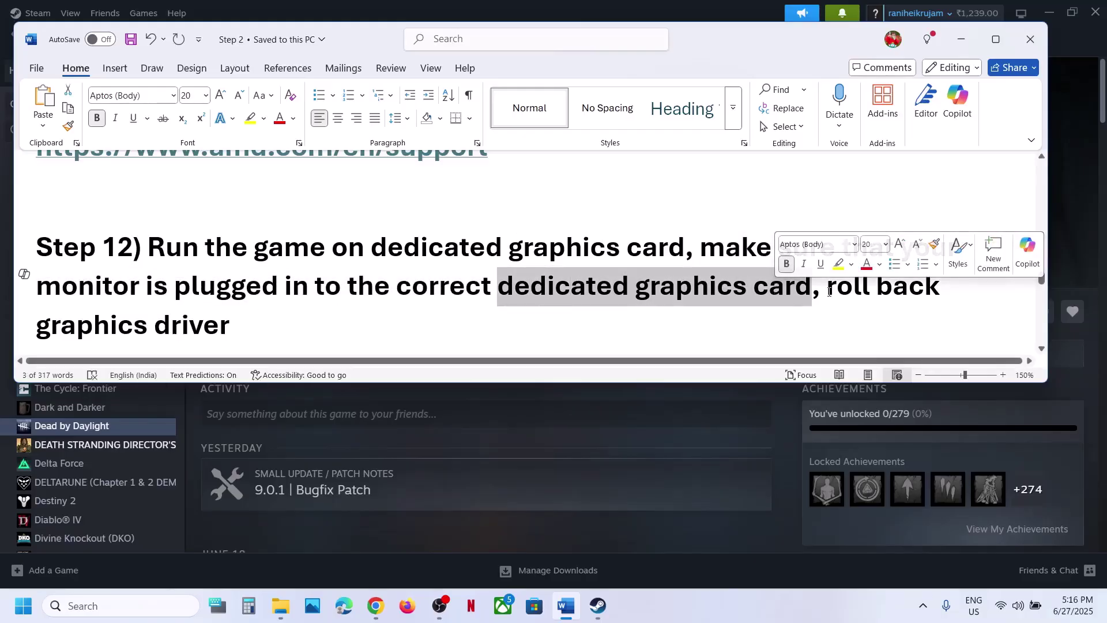
pyautogui.moveTo(829, 291); pyautogui.dragTo(892, 321)
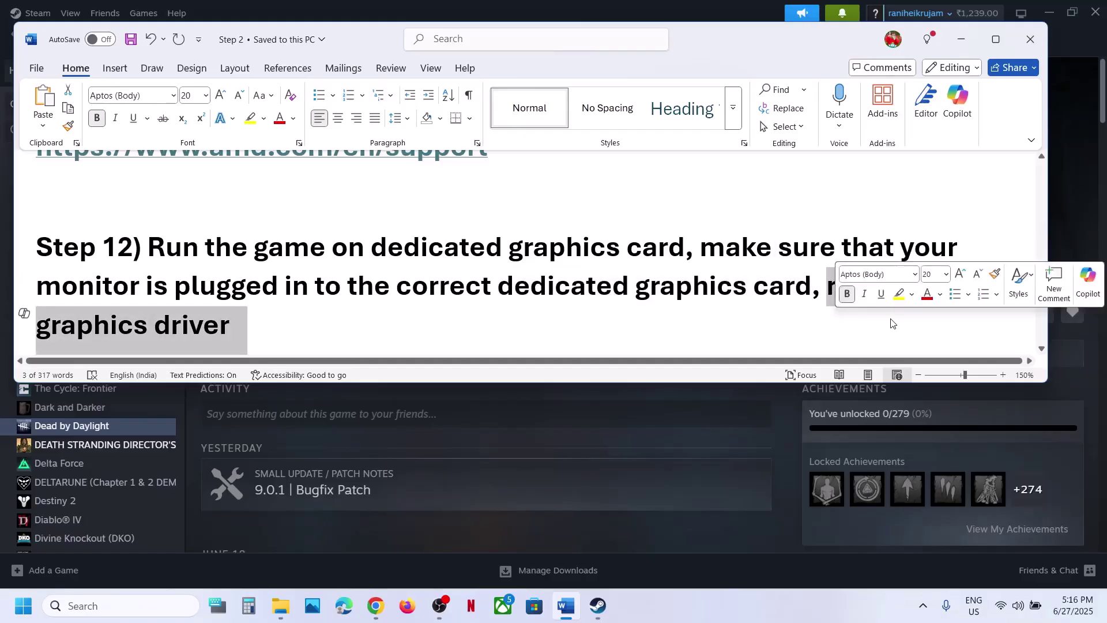
# Step: Copy the NVIDIA download link from Step 11 and open it in a new Chrome tab
pyautogui.scroll(3, 431, 287)
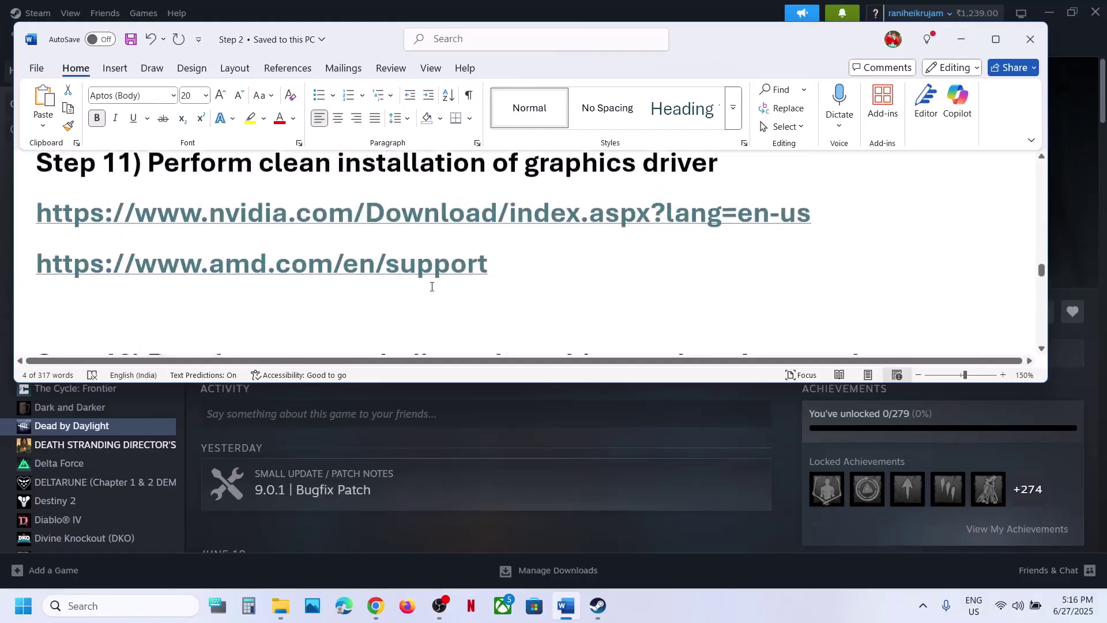
pyautogui.tripleClick(822, 216)
pyautogui.hotkey('ctrl', 'c')
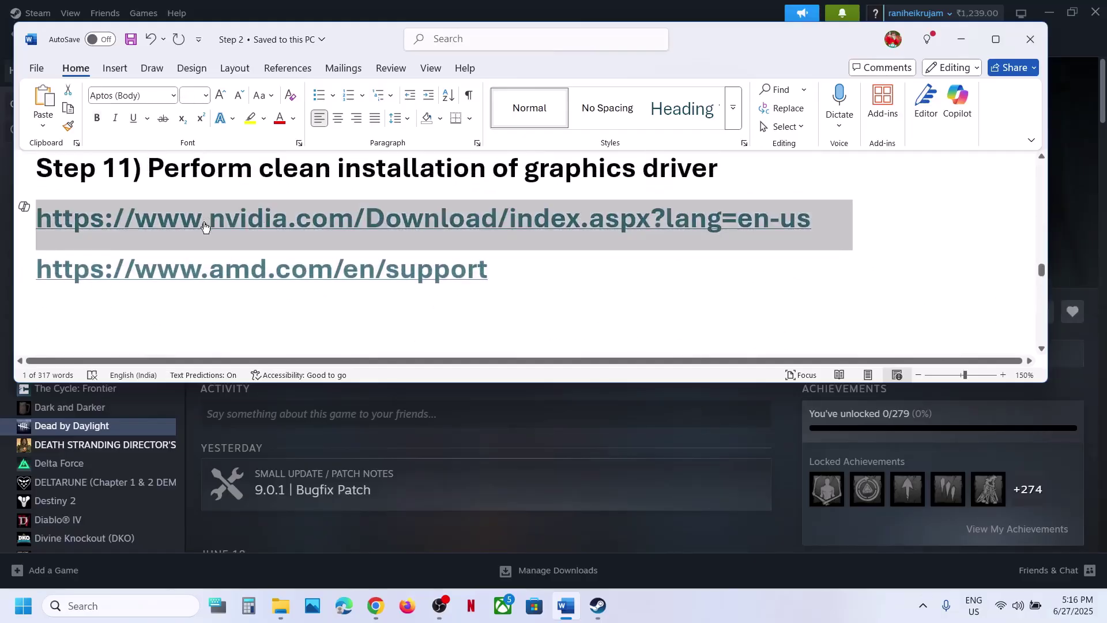
pyautogui.click(376, 606)
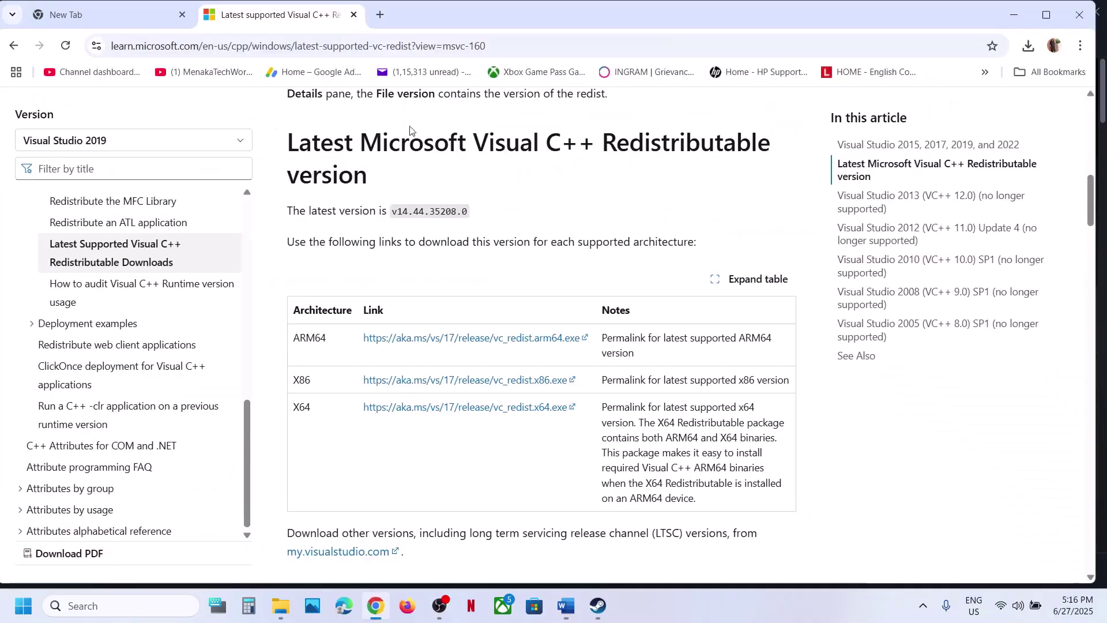
pyautogui.click(380, 20)
pyautogui.hotkey('ctrl', 'v')
pyautogui.press('Return')
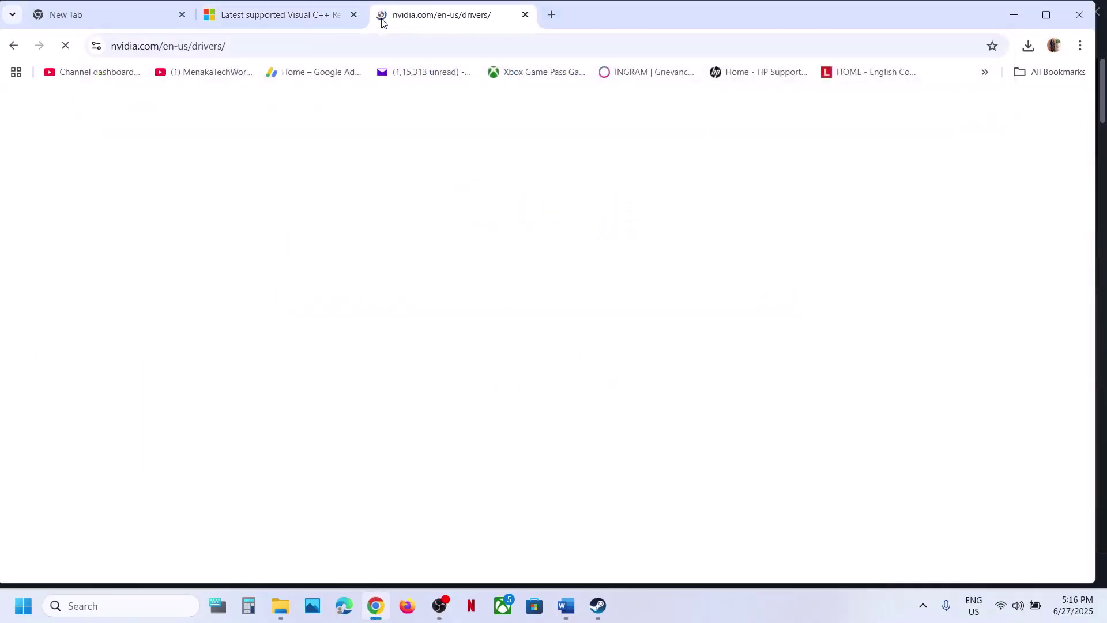
# Step: Run the manual driver search for the GeForce RTX 3050 Laptop GPU on Windows 11 in English (US)
pyautogui.scroll(-3, 230, 371)
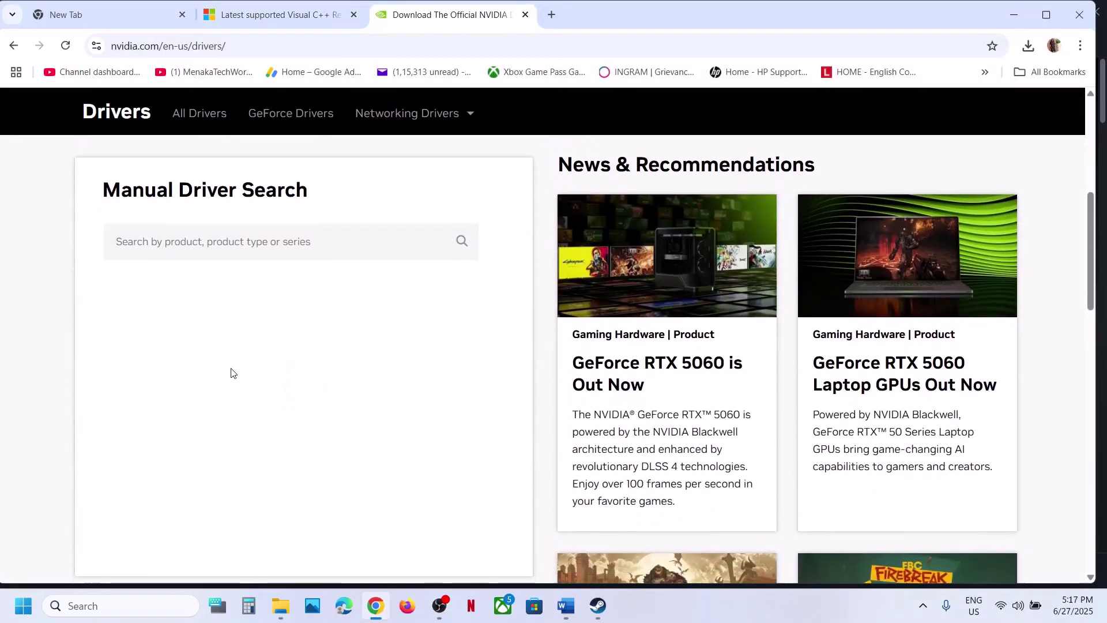
pyautogui.scroll(-2, 232, 373)
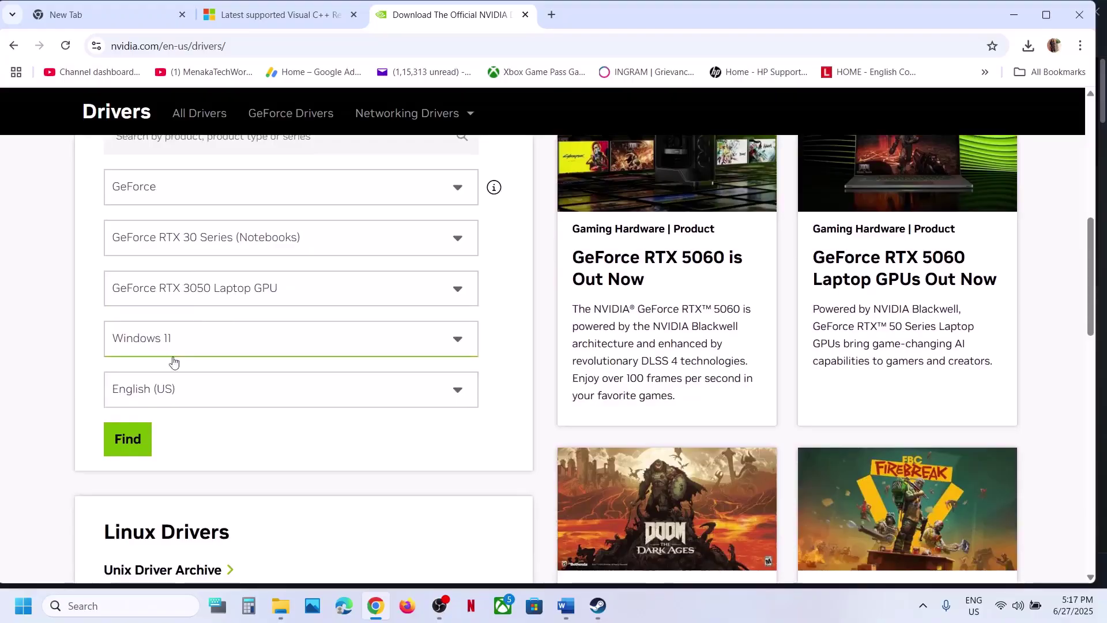
pyautogui.click(143, 433)
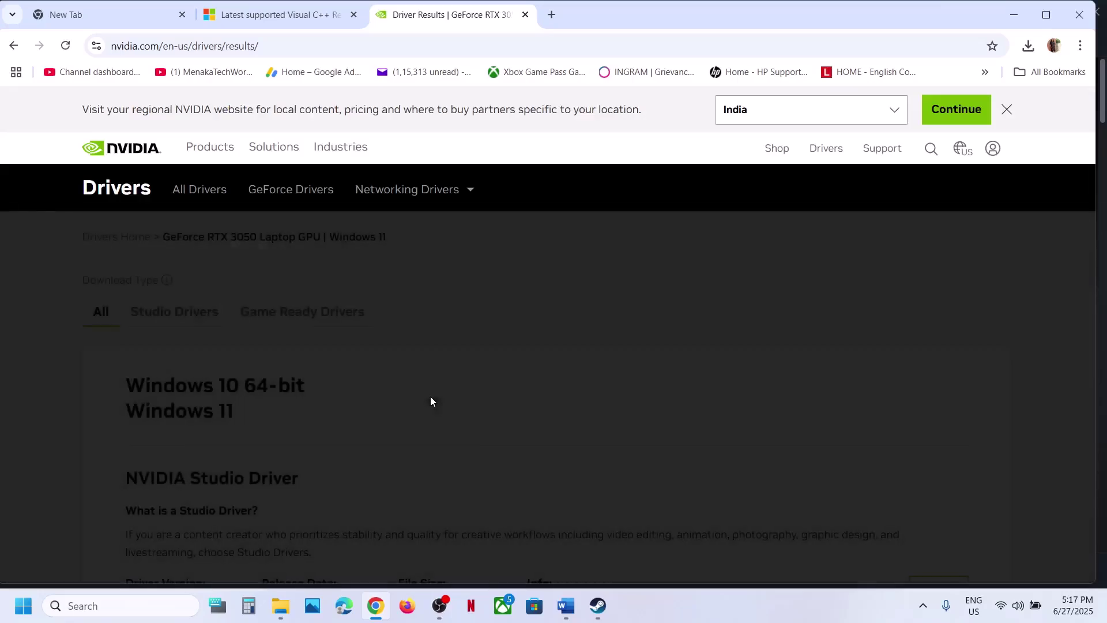
# Step: Expand the list of older driver releases and highlight version 576.80 of the GeForce Game Ready Driver
pyautogui.scroll(-9, 437, 259)
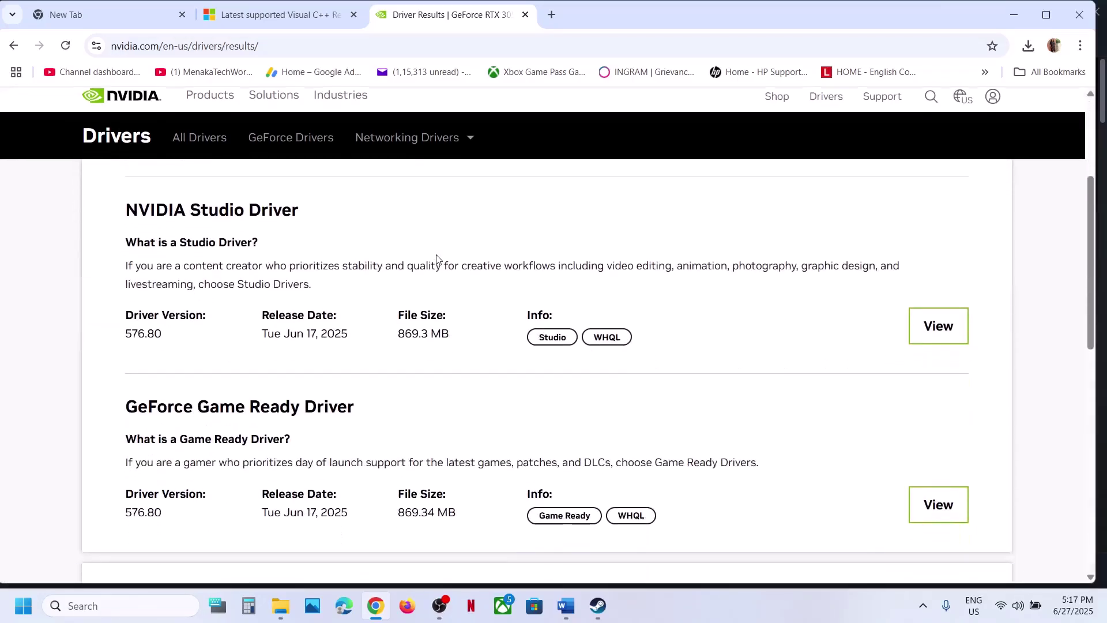
pyautogui.click(205, 364)
pyautogui.scroll(-4, 207, 362)
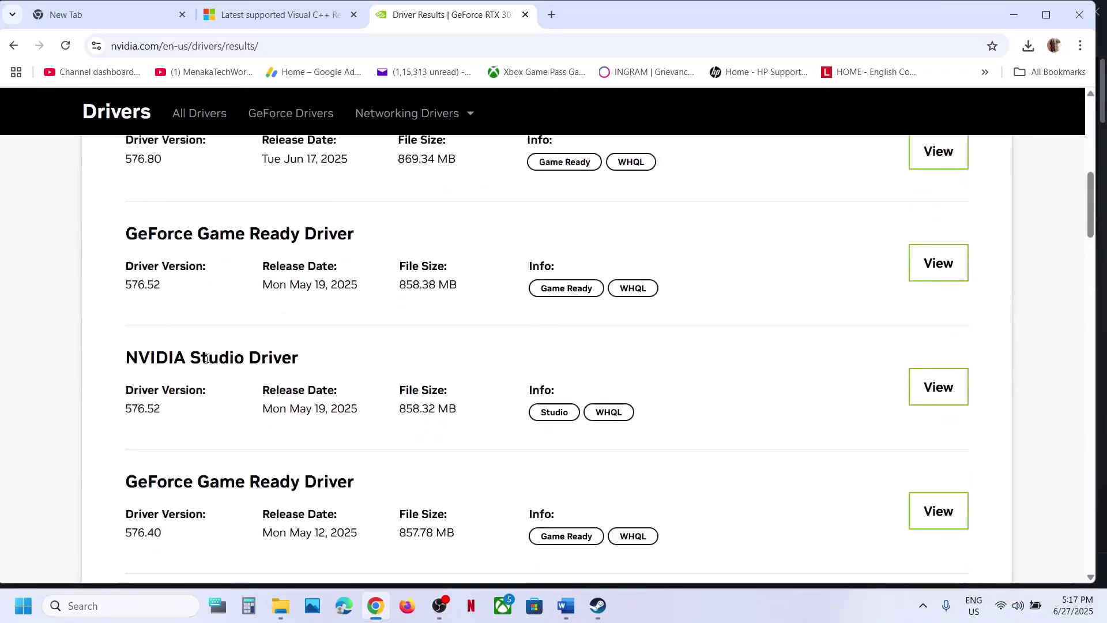
pyautogui.scroll(12, 207, 362)
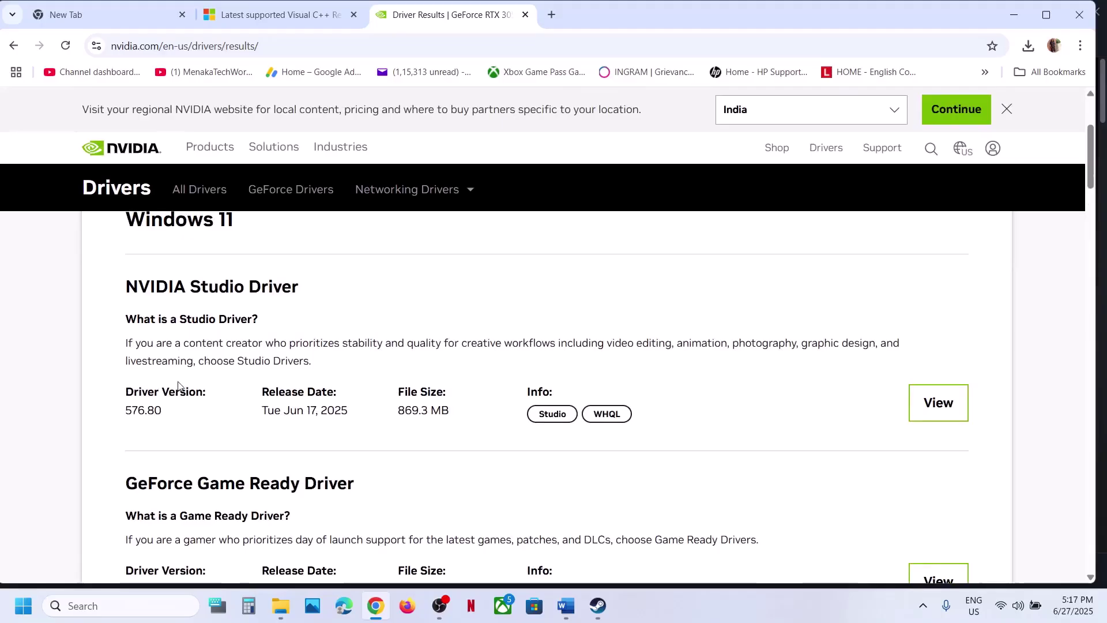
pyautogui.scroll(-5, 179, 384)
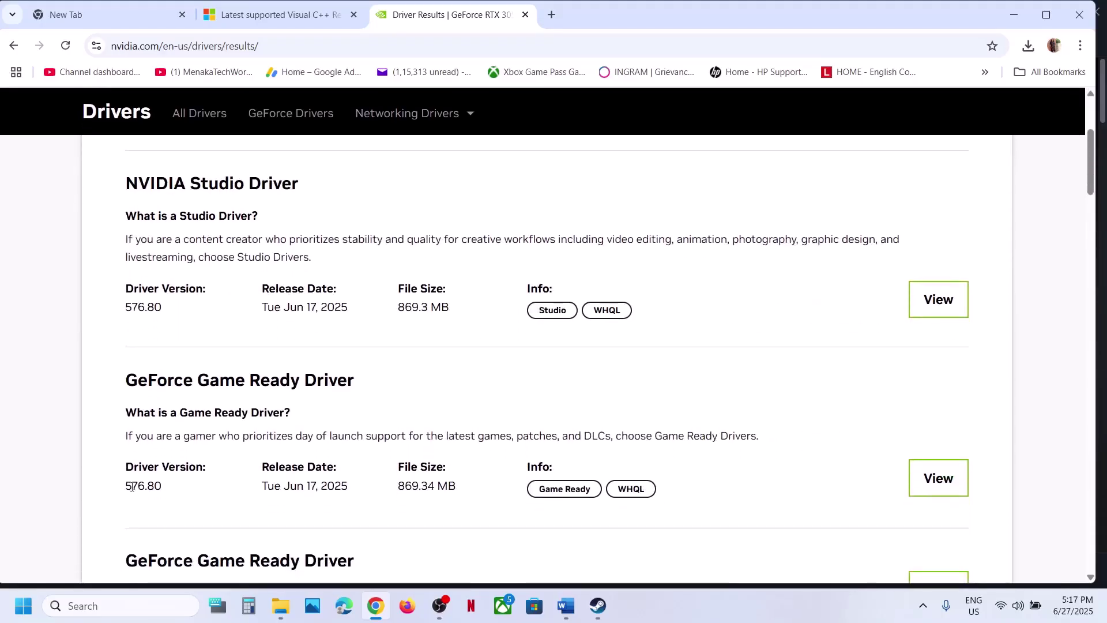
pyautogui.moveTo(128, 485); pyautogui.dragTo(179, 489)
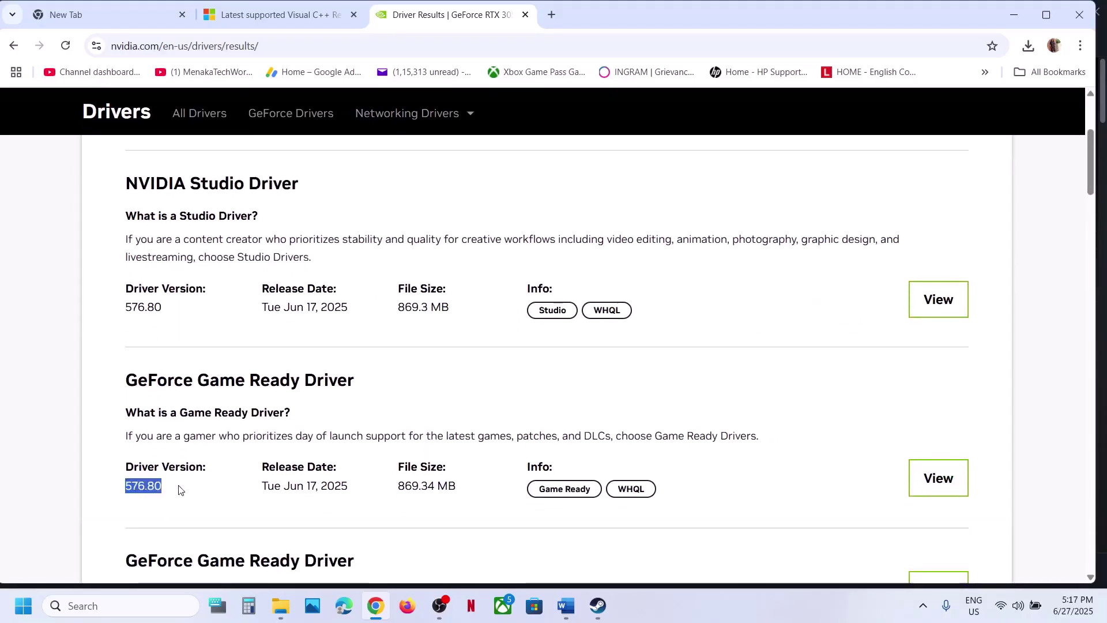
# Step: Look through the older Game Ready Driver releases, highlighting version 576.28 and then version 566.36 from December 2024
pyautogui.scroll(-5, 252, 485)
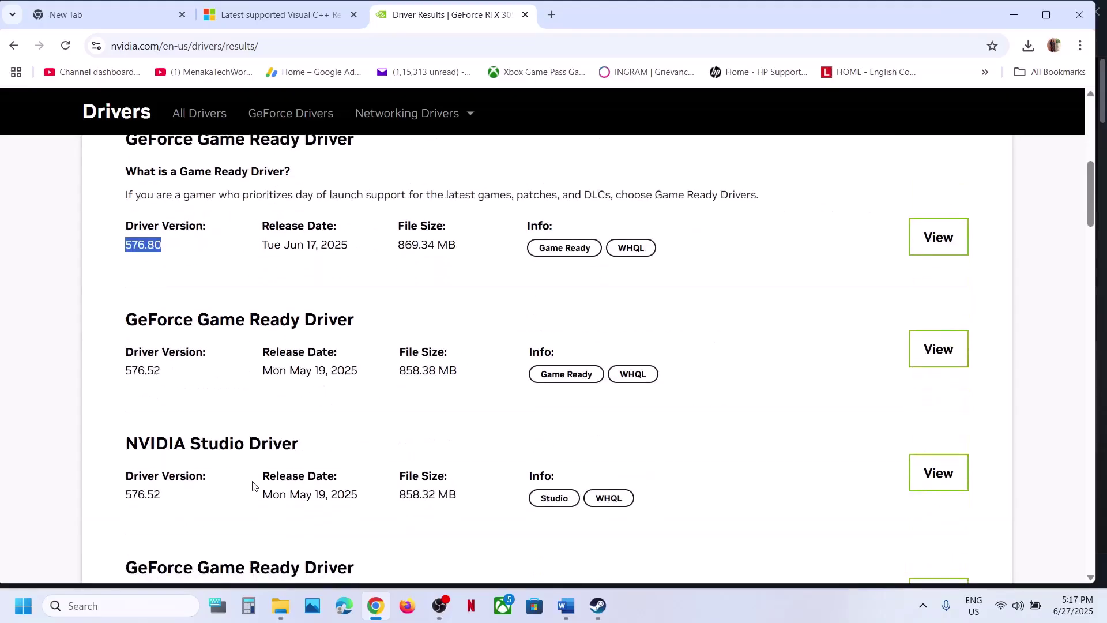
pyautogui.scroll(-4, 252, 485)
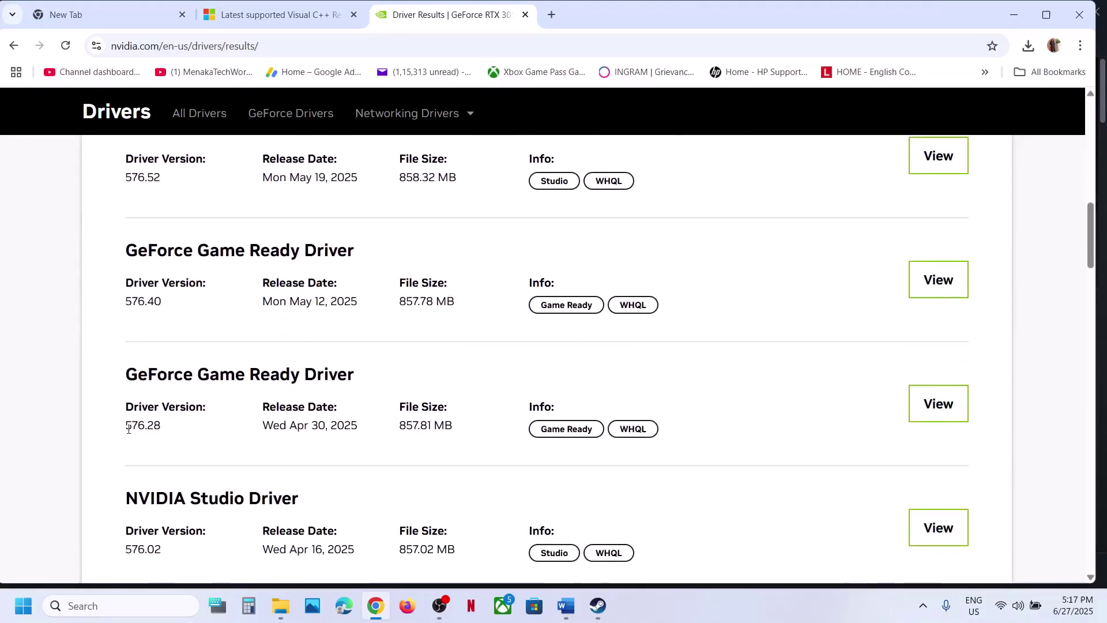
pyautogui.moveTo(123, 425); pyautogui.dragTo(182, 427)
pyautogui.scroll(-14, 182, 428)
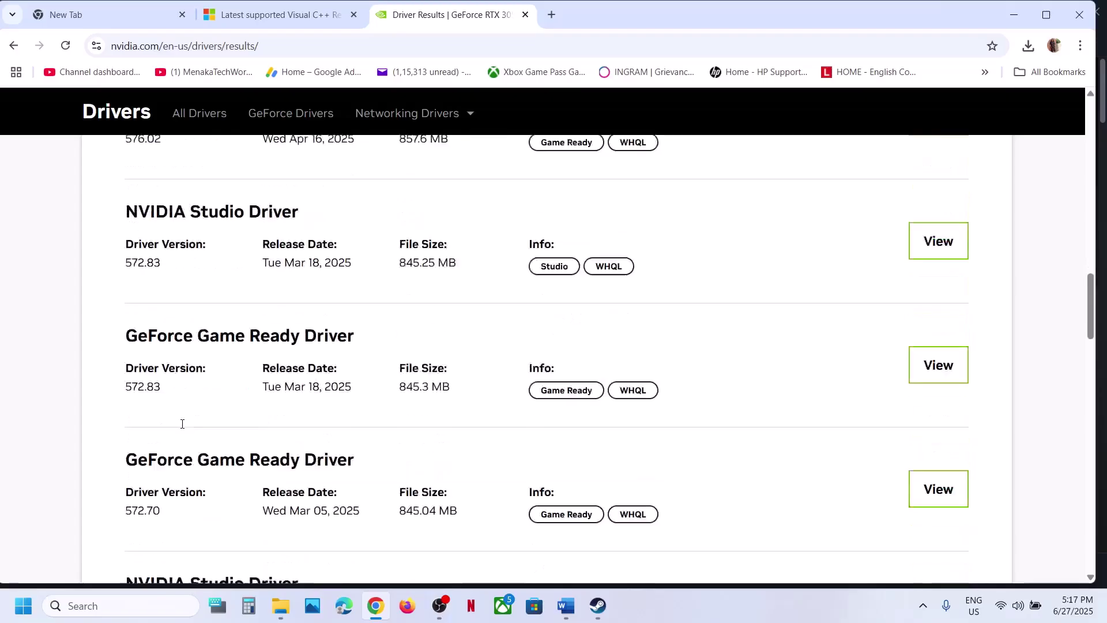
pyautogui.scroll(-11, 182, 427)
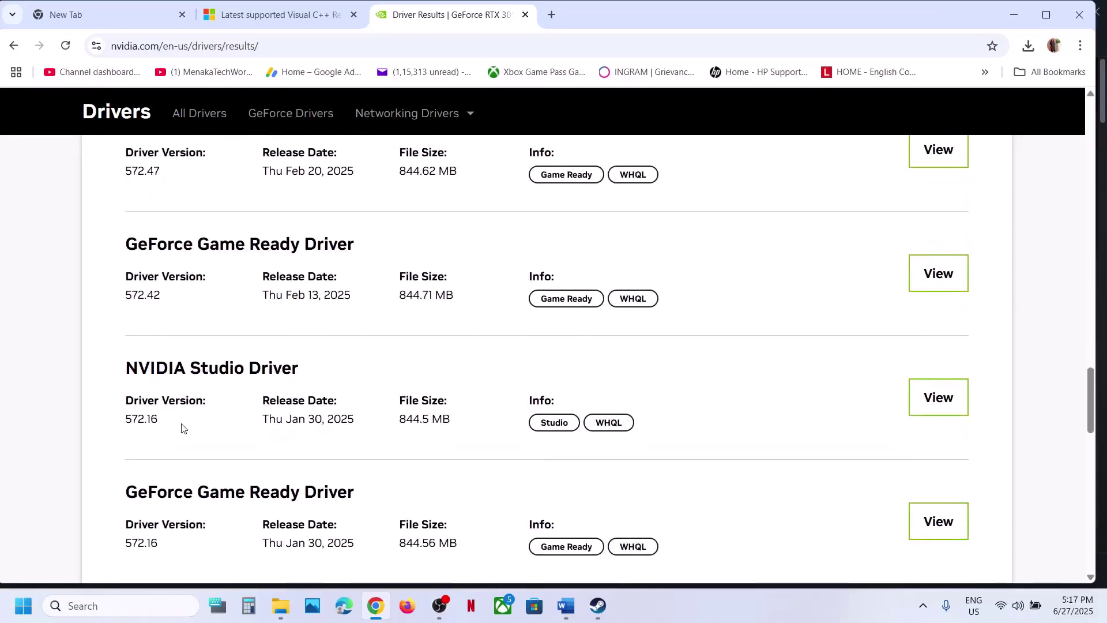
pyautogui.scroll(-3, 182, 428)
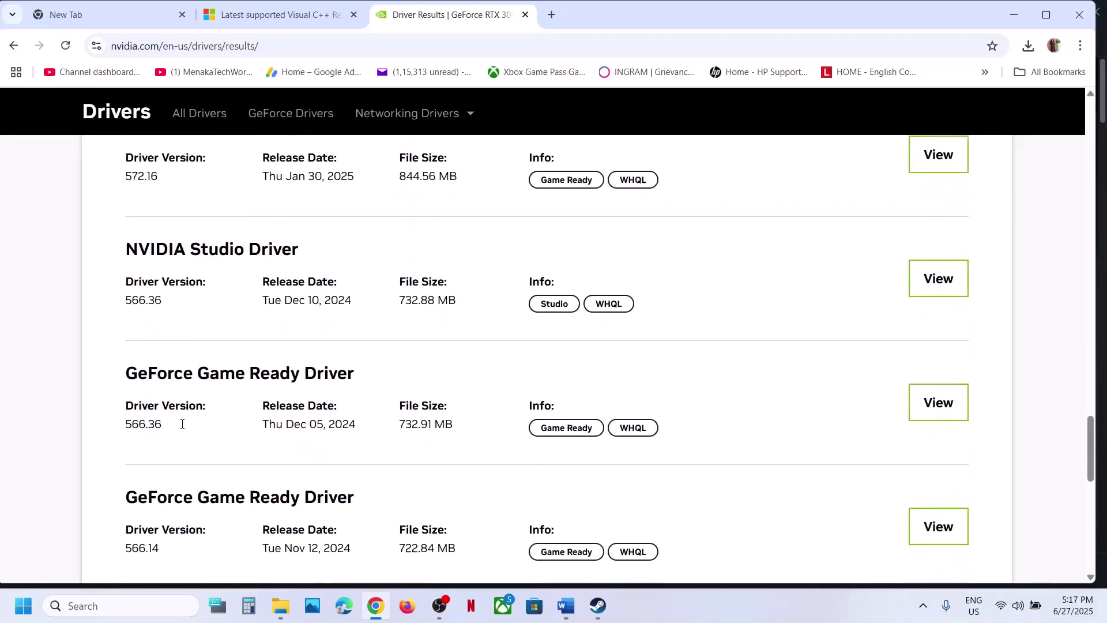
pyautogui.doubleClick(127, 417)
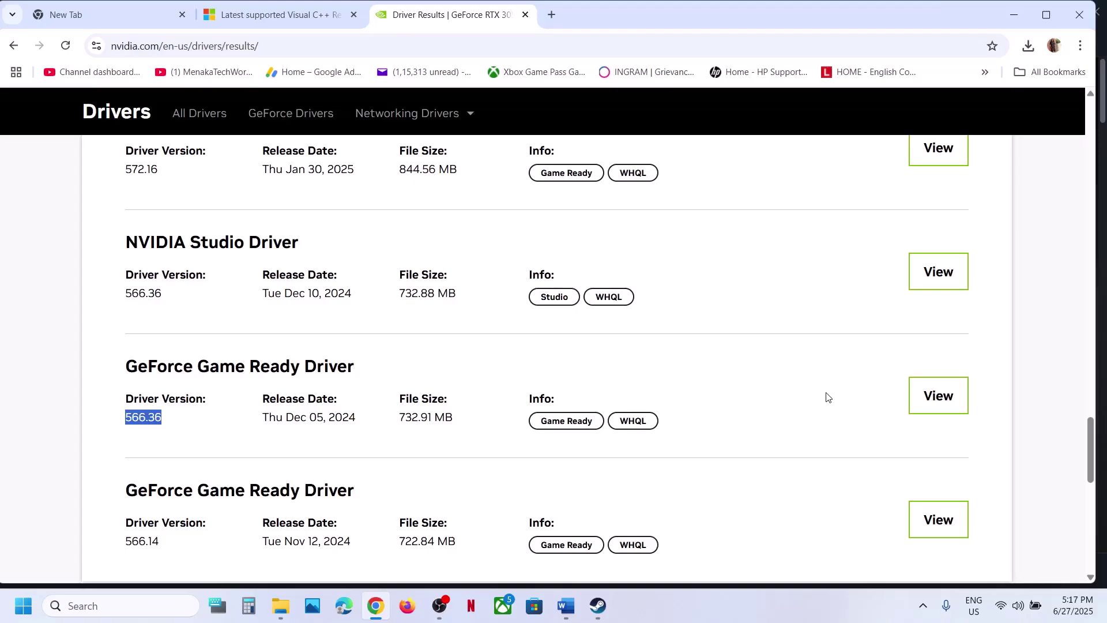
# Step: Switch back to the Word document and return to Step 12 on rolling back the graphics driver
pyautogui.click(603, 612)
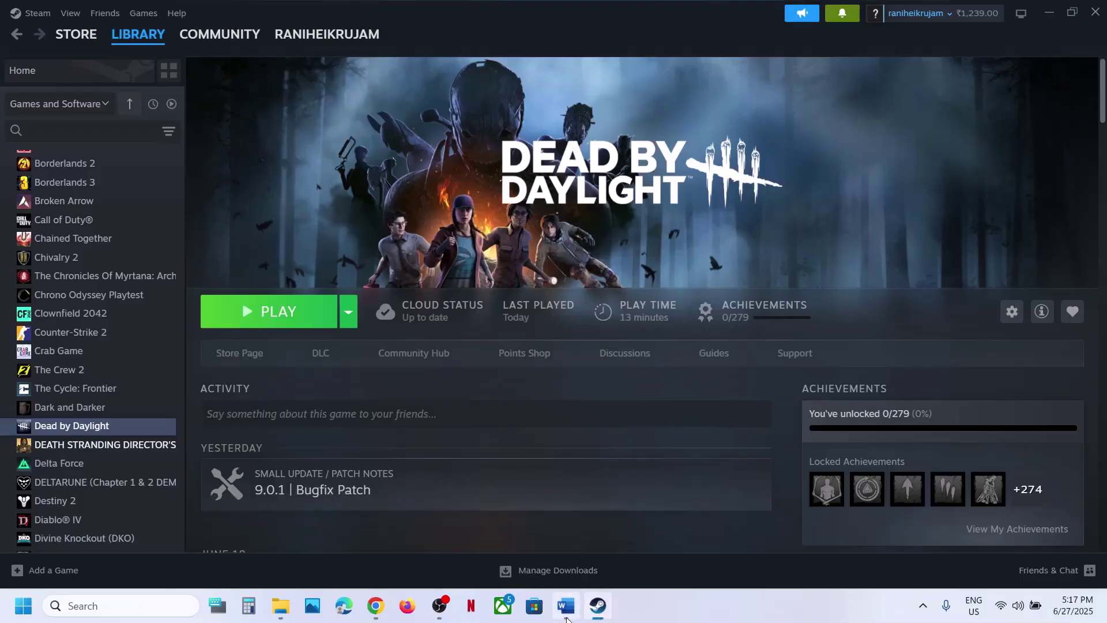
pyautogui.click(566, 613)
pyautogui.scroll(-5, 460, 316)
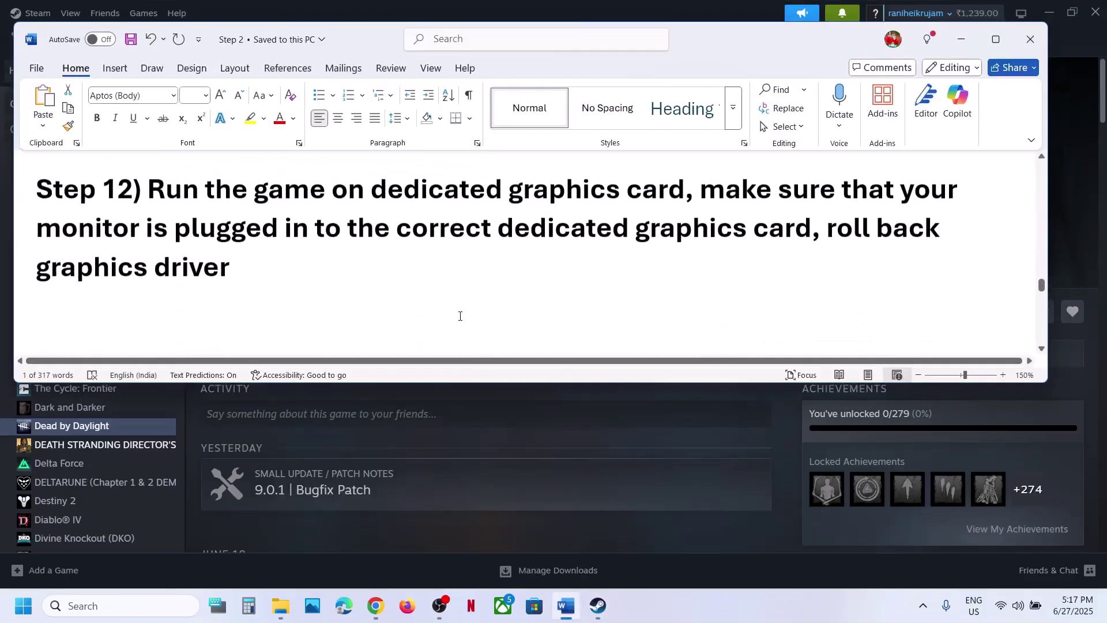
# Step: Move on to Step 13 of the document and highlight its instruction to update Windows to the latest version
pyautogui.scroll(2, 460, 316)
pyautogui.scroll(2, 461, 316)
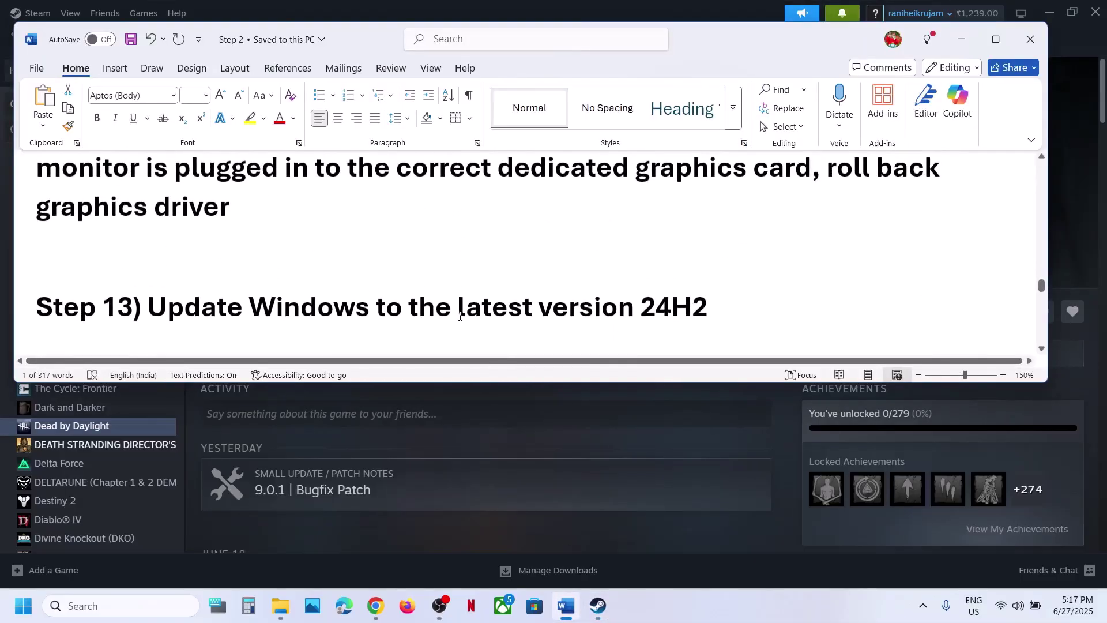
pyautogui.scroll(-2, 460, 316)
pyautogui.scroll(3, 460, 316)
pyautogui.scroll(-3, 461, 316)
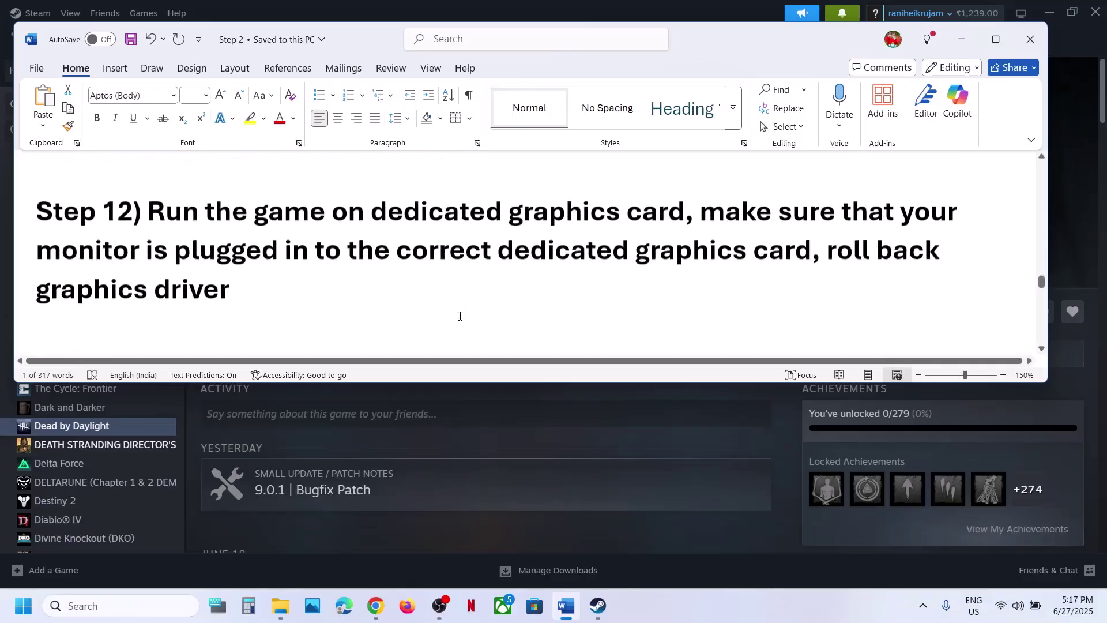
pyautogui.moveTo(150, 300); pyautogui.dragTo(572, 307)
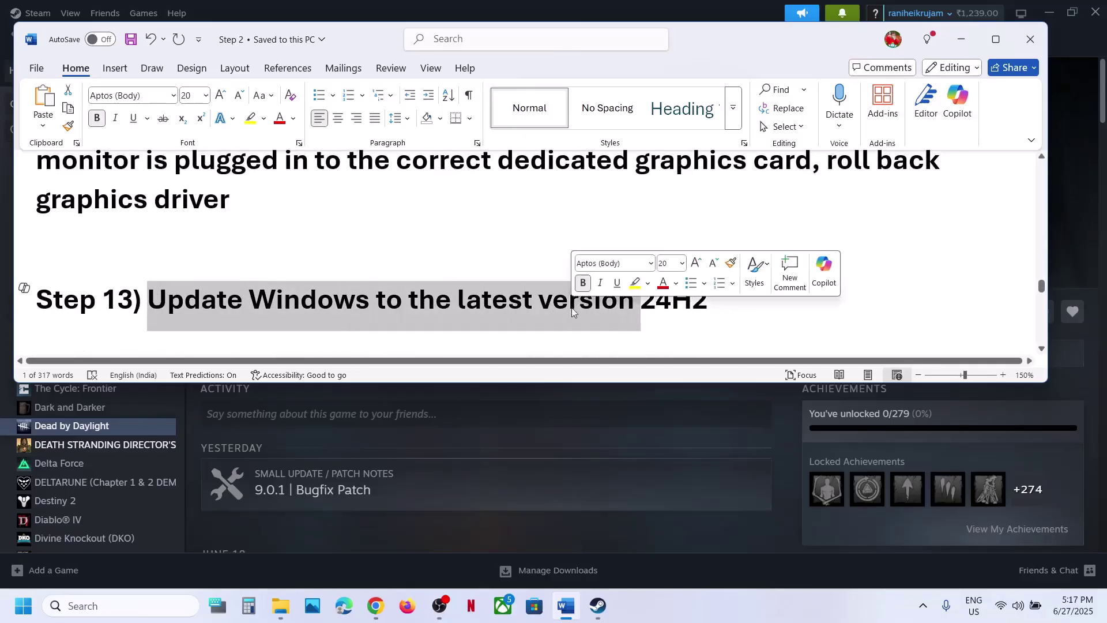
# Step: Check for updates on the Windows Update page of Settings and bring up the computer's power options
pyautogui.click(591, 434)
pyautogui.press('super+i')
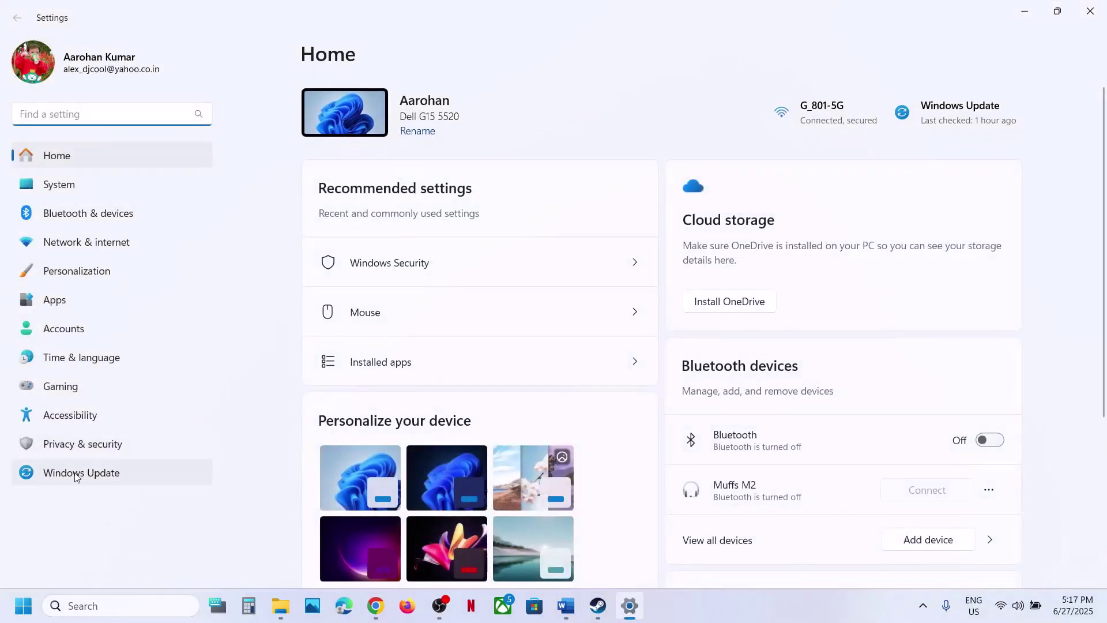
pyautogui.click(100, 468)
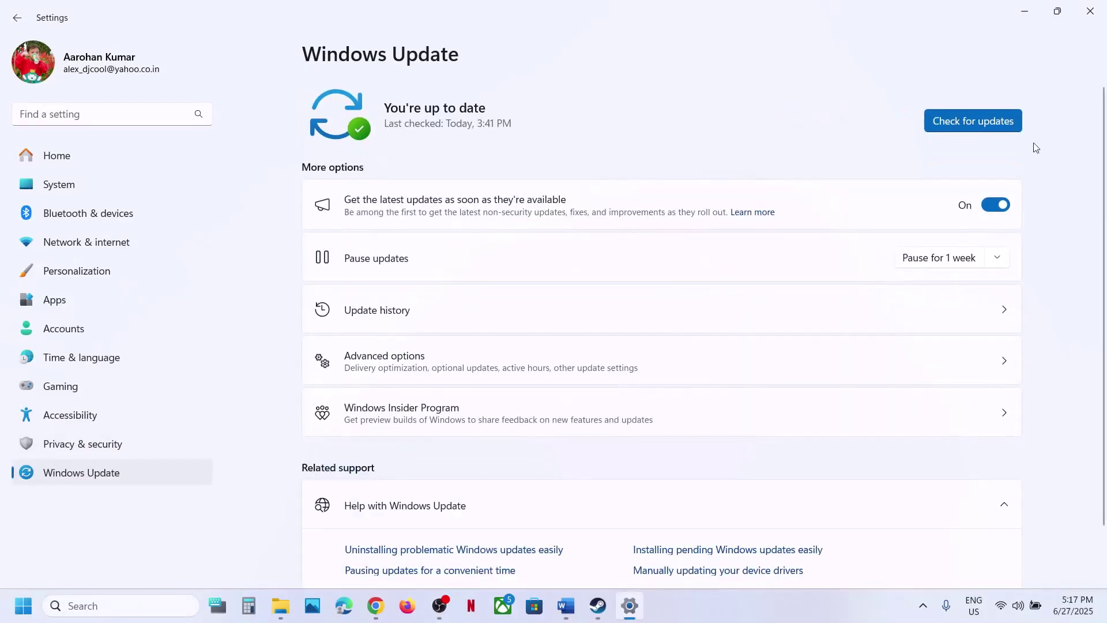
pyautogui.click(973, 123)
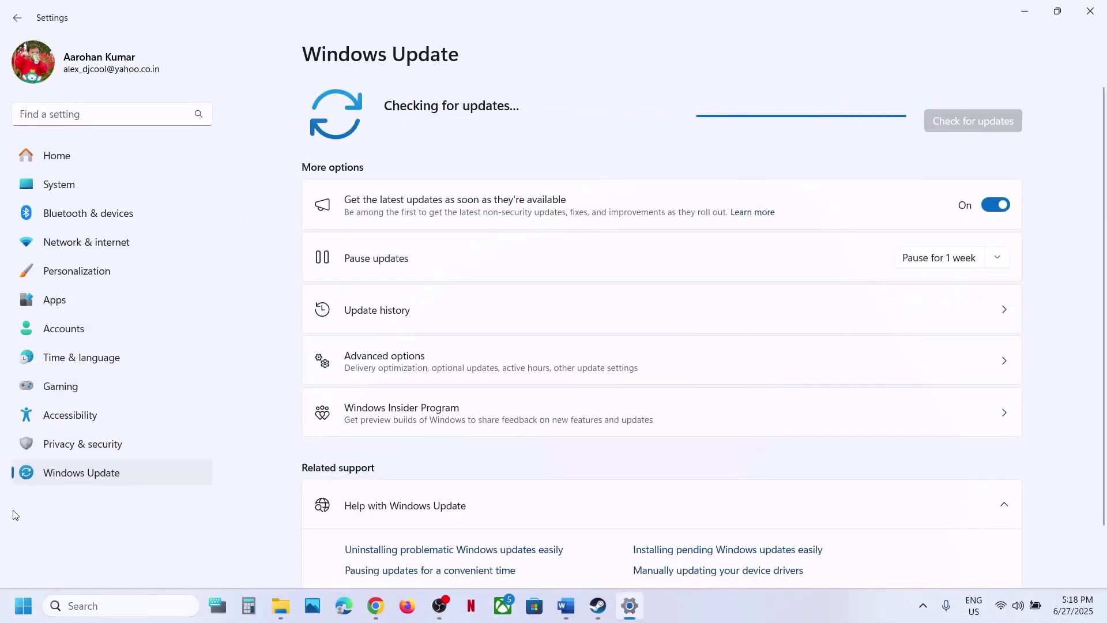
pyautogui.click(23, 606)
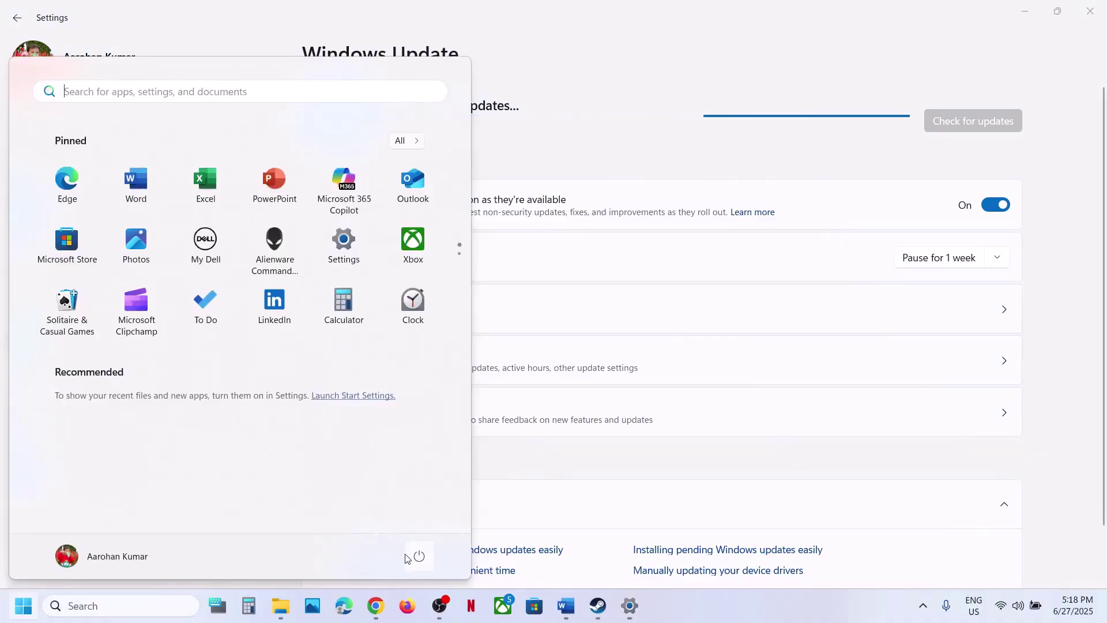
pyautogui.click(411, 556)
# Step: Return to the Word document, maximize its window and highlight "disable steam overlay" in Step 14
pyautogui.click(597, 605)
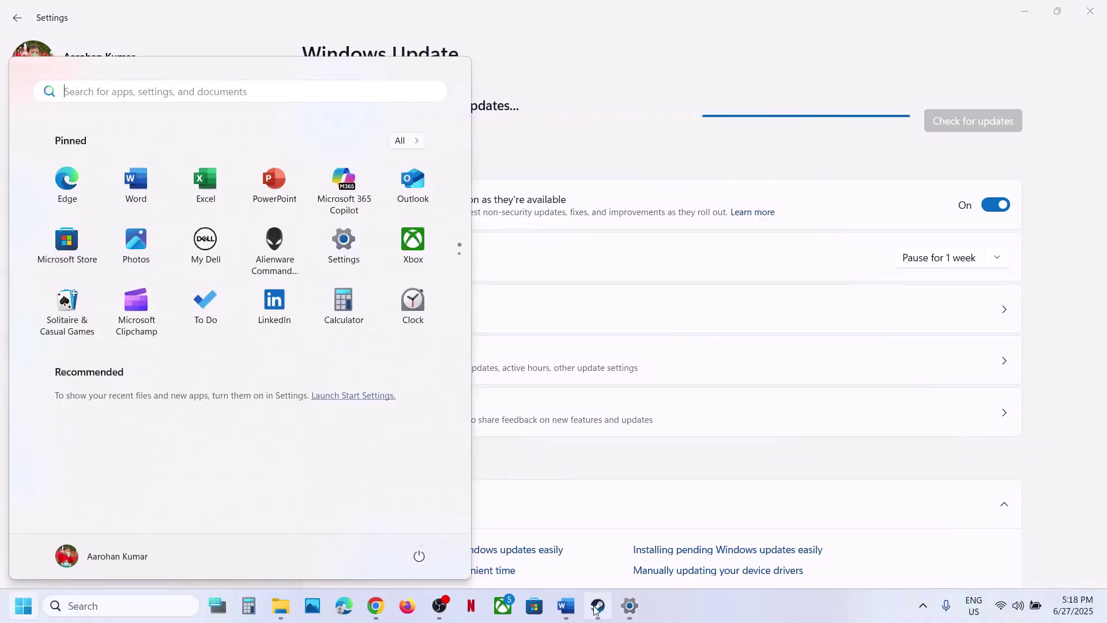
pyautogui.click(566, 606)
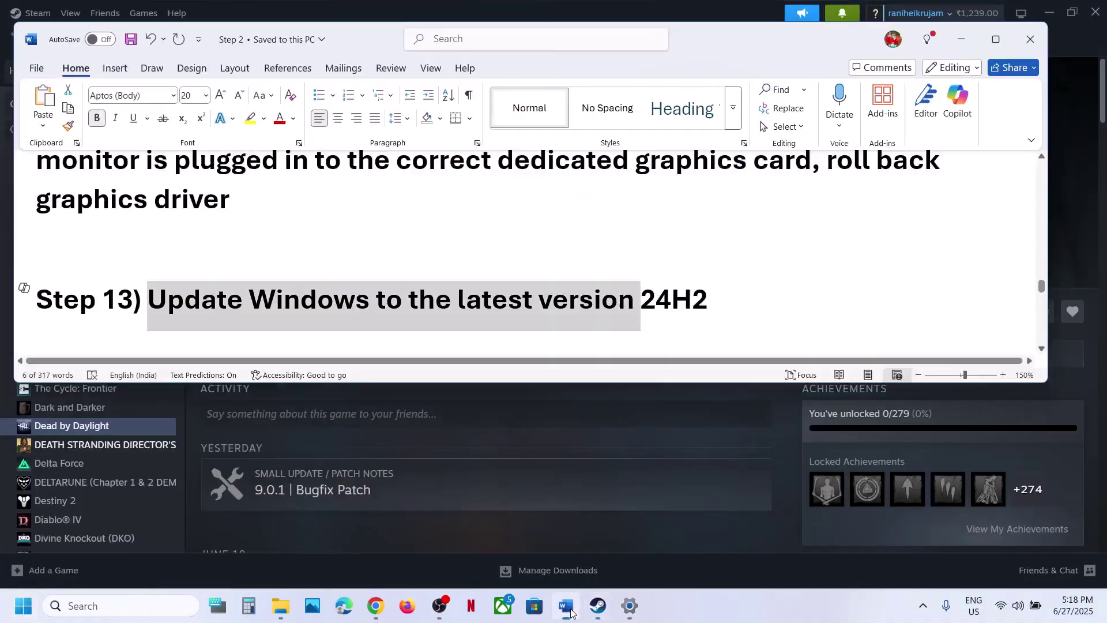
pyautogui.scroll(-2, 462, 305)
pyautogui.scroll(-1, 462, 306)
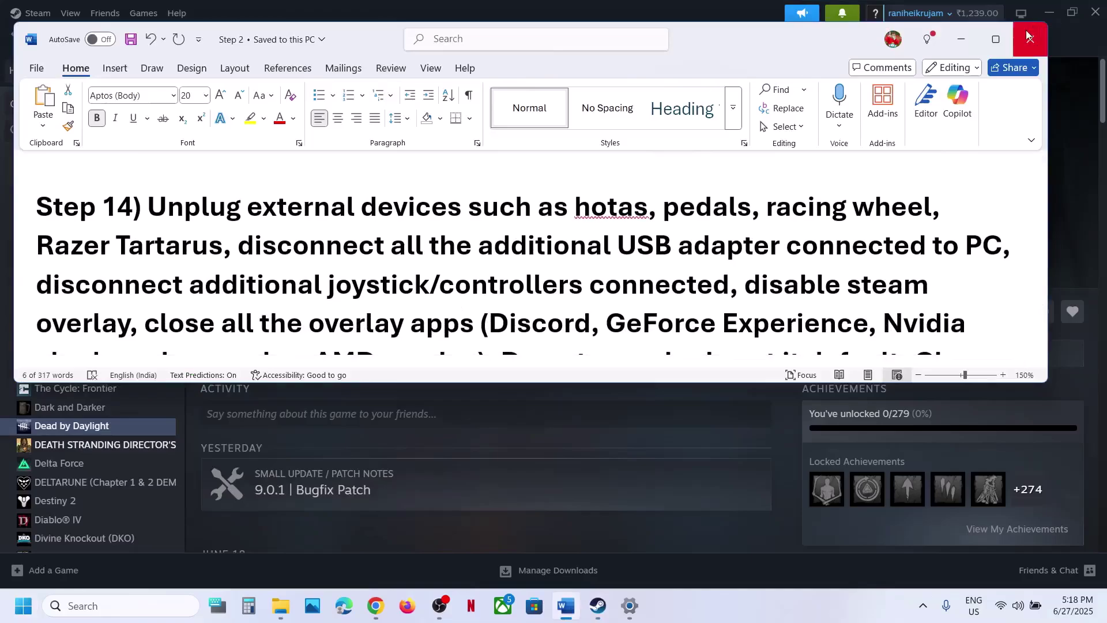
pyautogui.click(996, 39)
pyautogui.scroll(2, 646, 287)
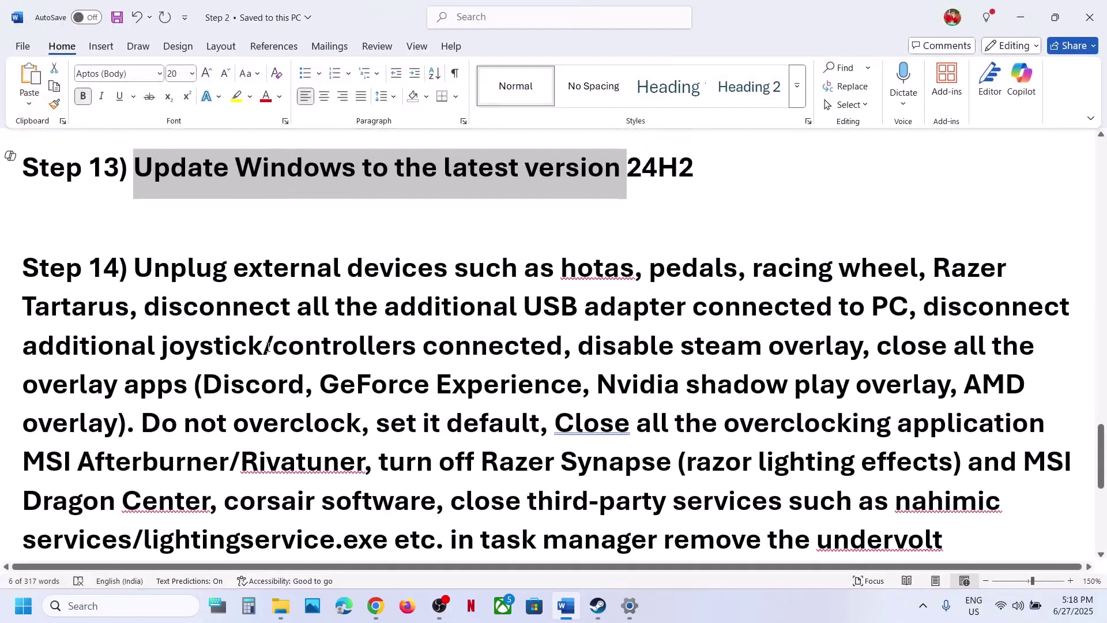
pyautogui.moveTo(226, 274); pyautogui.dragTo(862, 346)
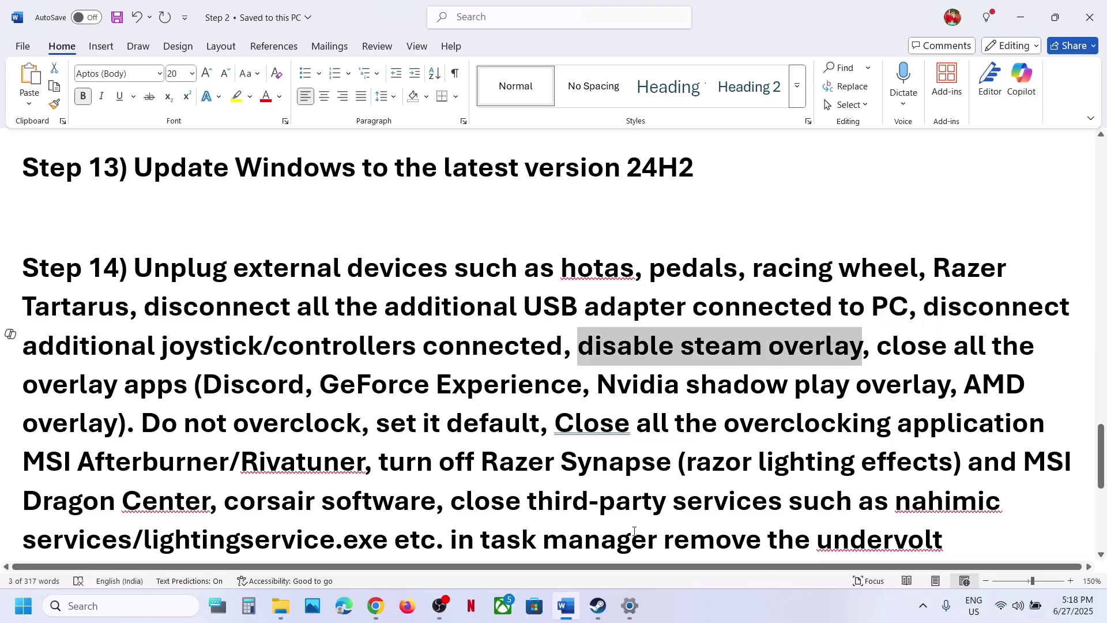
# Step: Switch to Steam and disable the in-game Steam Overlay in the Dead by Daylight properties
pyautogui.click(598, 605)
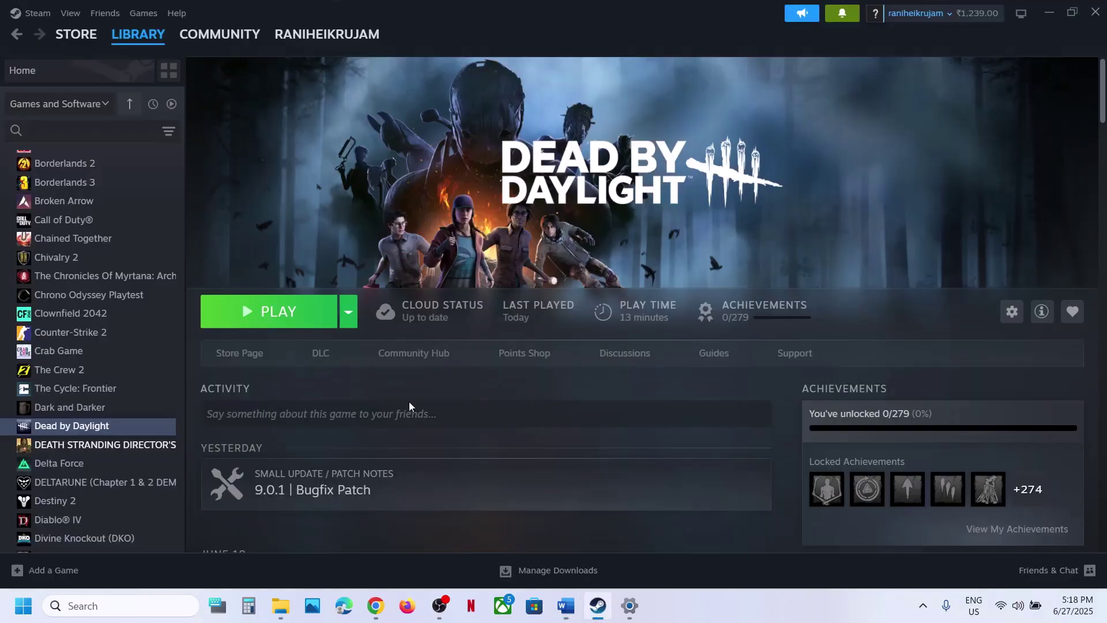
pyautogui.rightClick(123, 425)
pyautogui.click(170, 530)
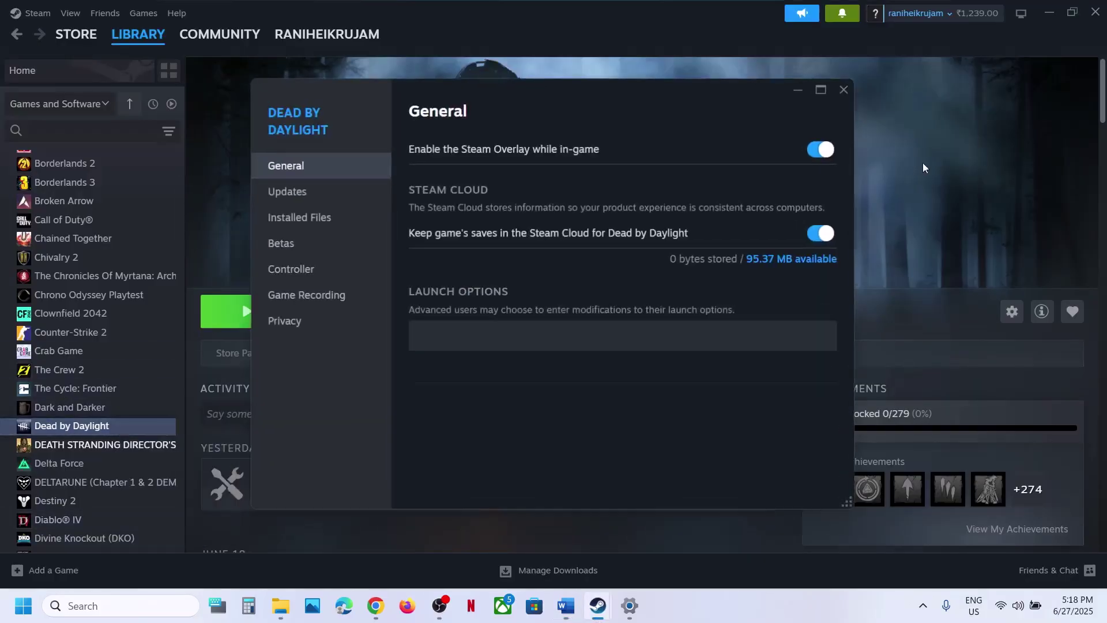
pyautogui.click(817, 154)
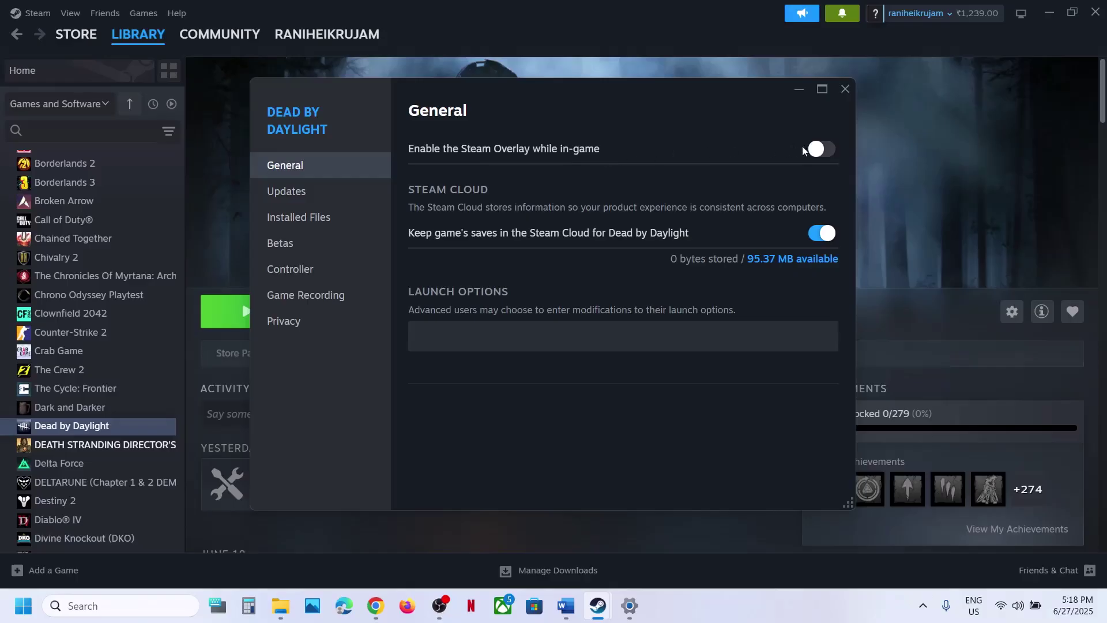
pyautogui.click(846, 89)
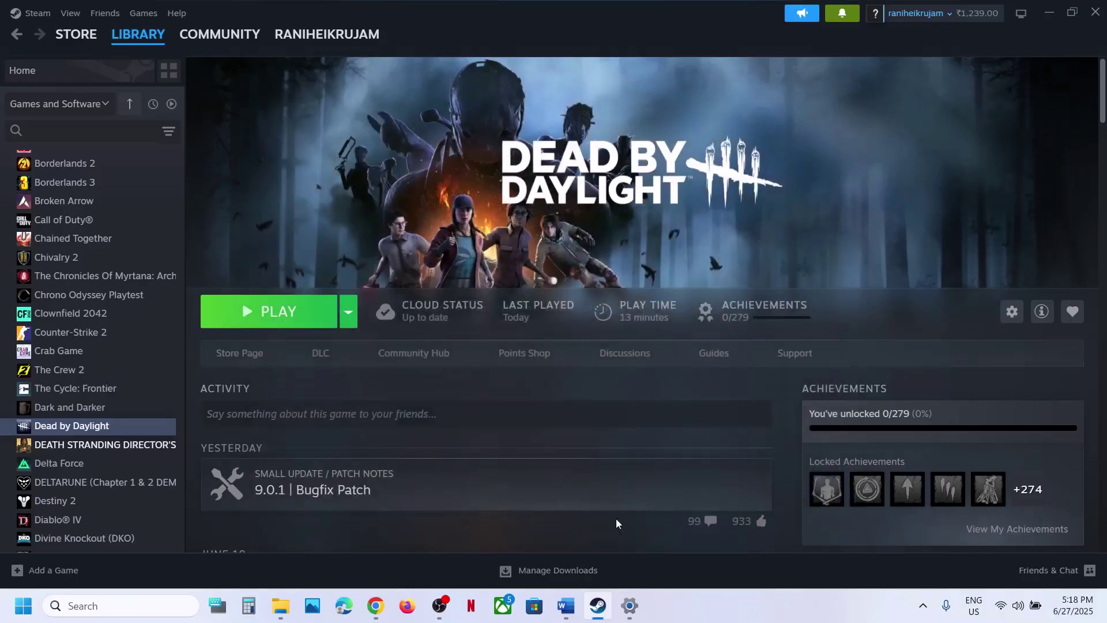
# Step: Highlight Discord in Step 14's list of overlay apps in Word, and open the NVIDIA App's settings with the overlay options
pyautogui.click(565, 605)
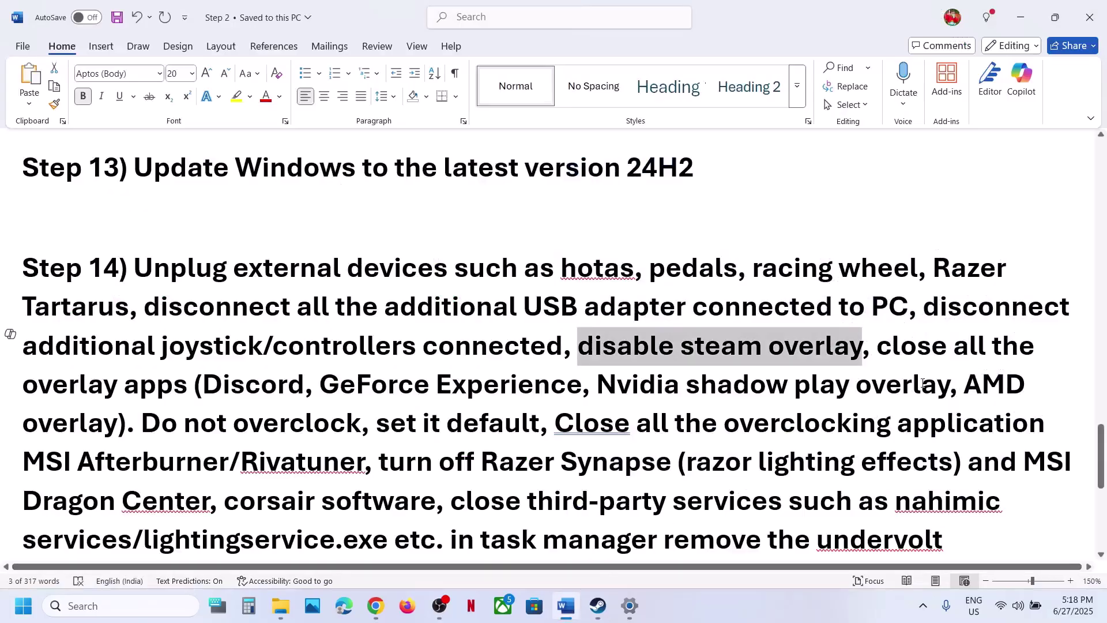
pyautogui.moveTo(215, 381); pyautogui.dragTo(273, 388)
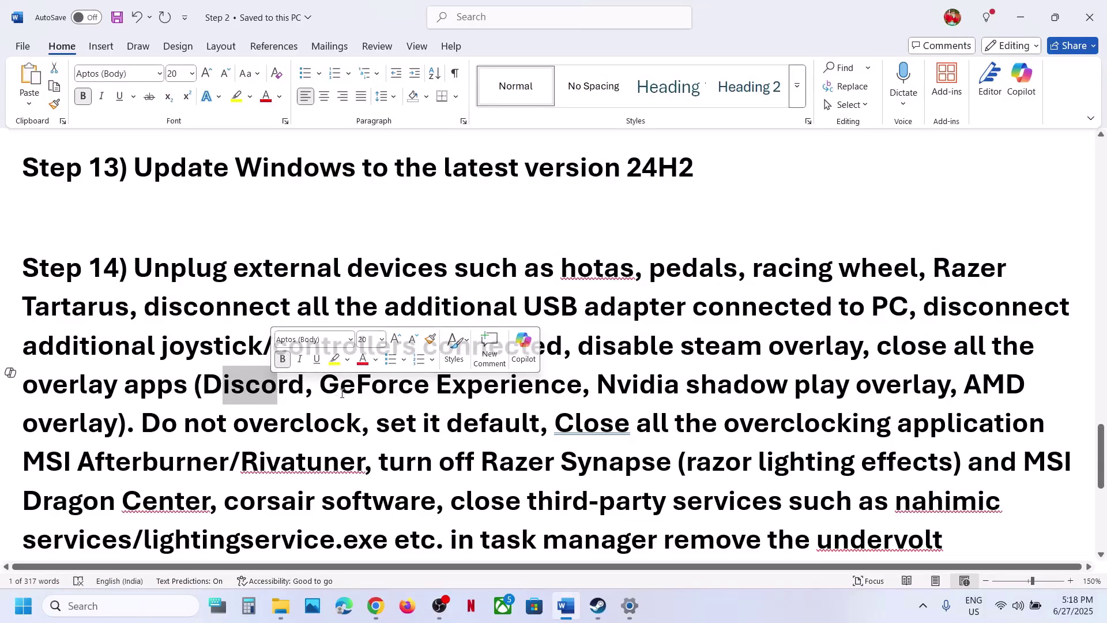
pyautogui.click(121, 607)
pyautogui.write('nvi')
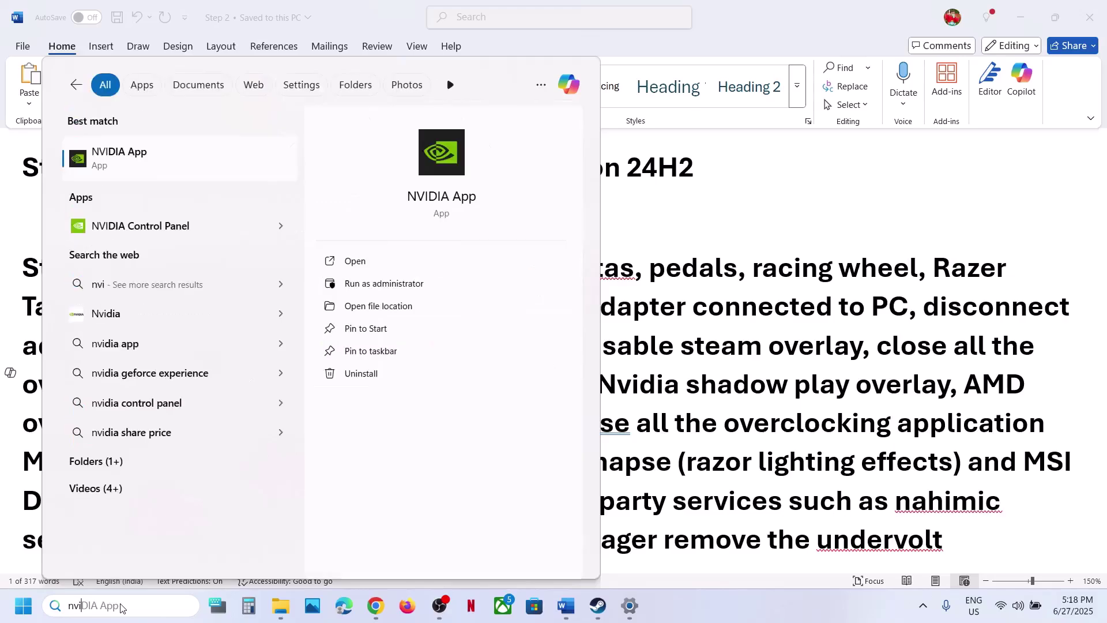
pyautogui.press('Return')
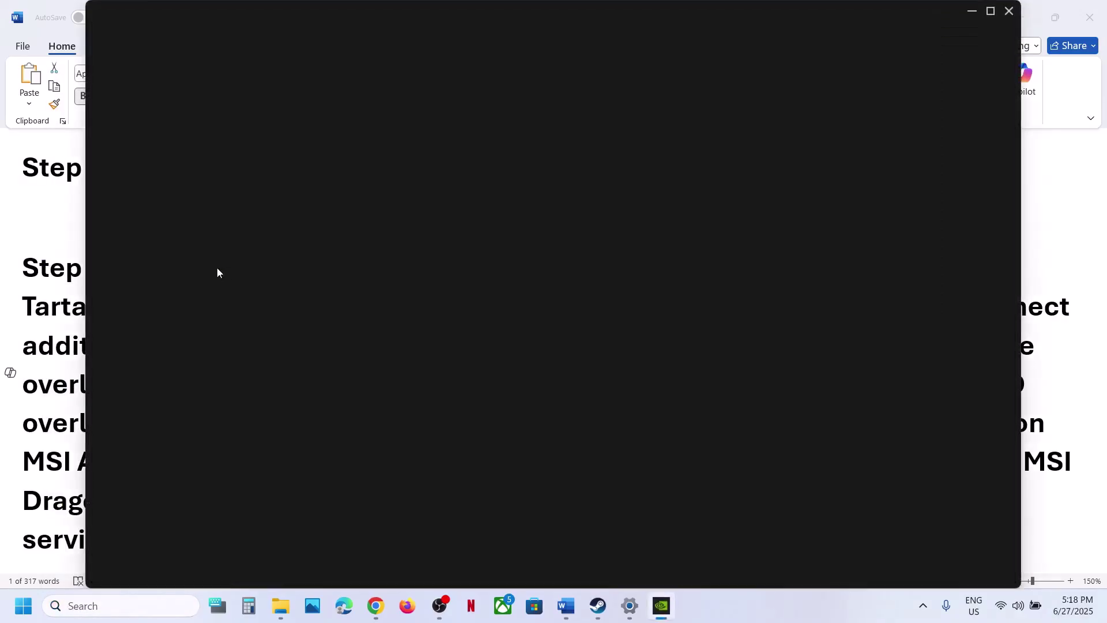
pyautogui.click(120, 282)
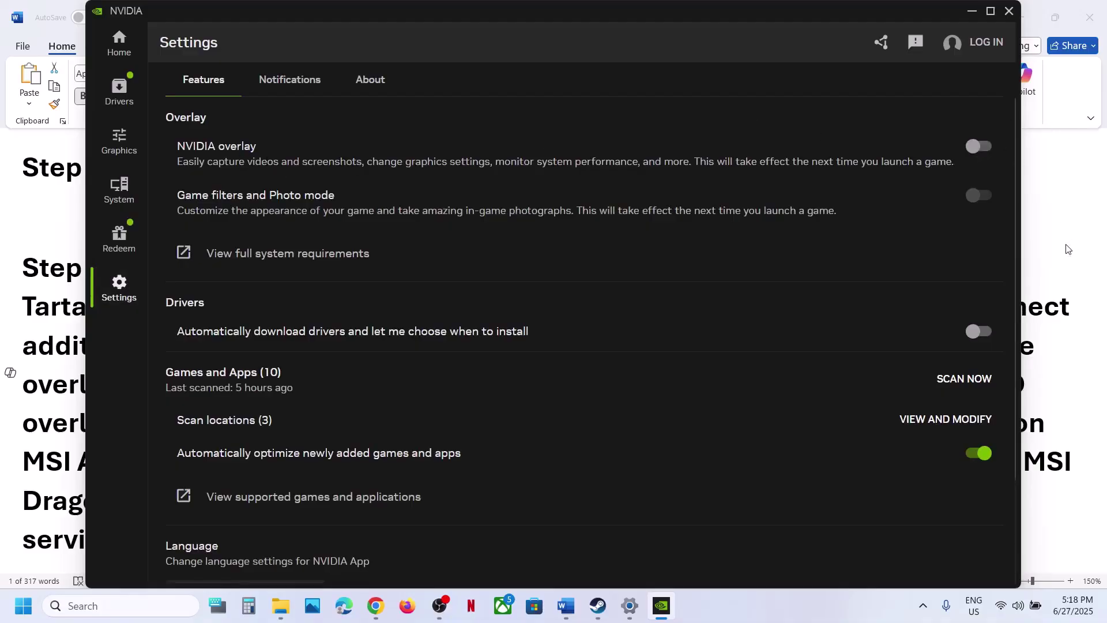
# Step: Return to the Word document and highlight "close all the overlay apps" and the GeForce entry in Step 14
pyautogui.hotkey('alt', 'Tab')
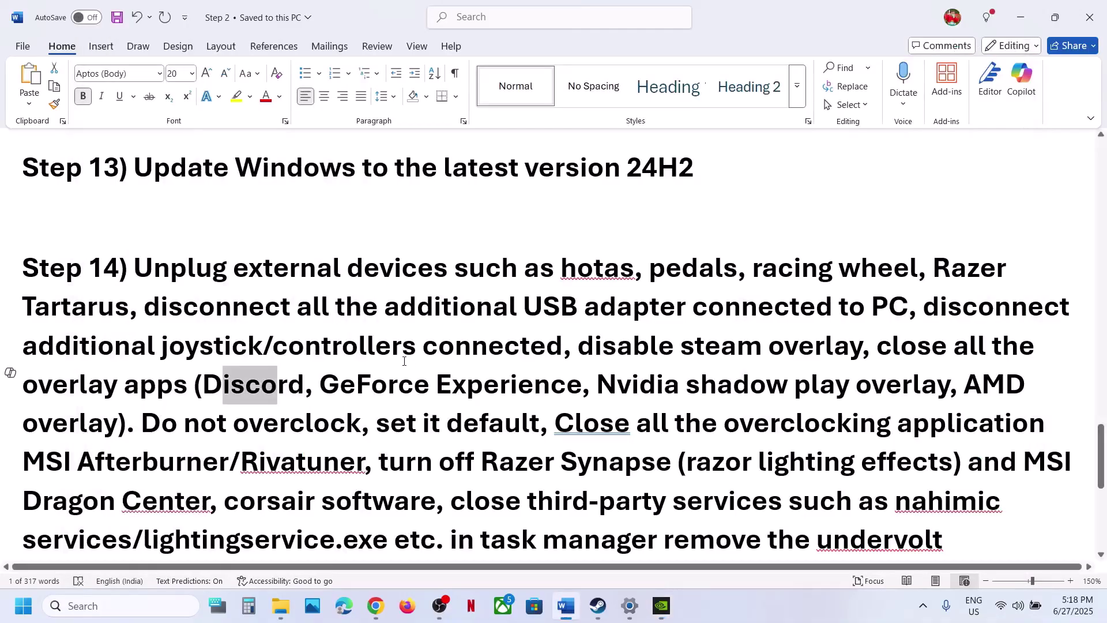
pyautogui.moveTo(589, 348); pyautogui.dragTo(188, 387)
pyautogui.click(876, 366)
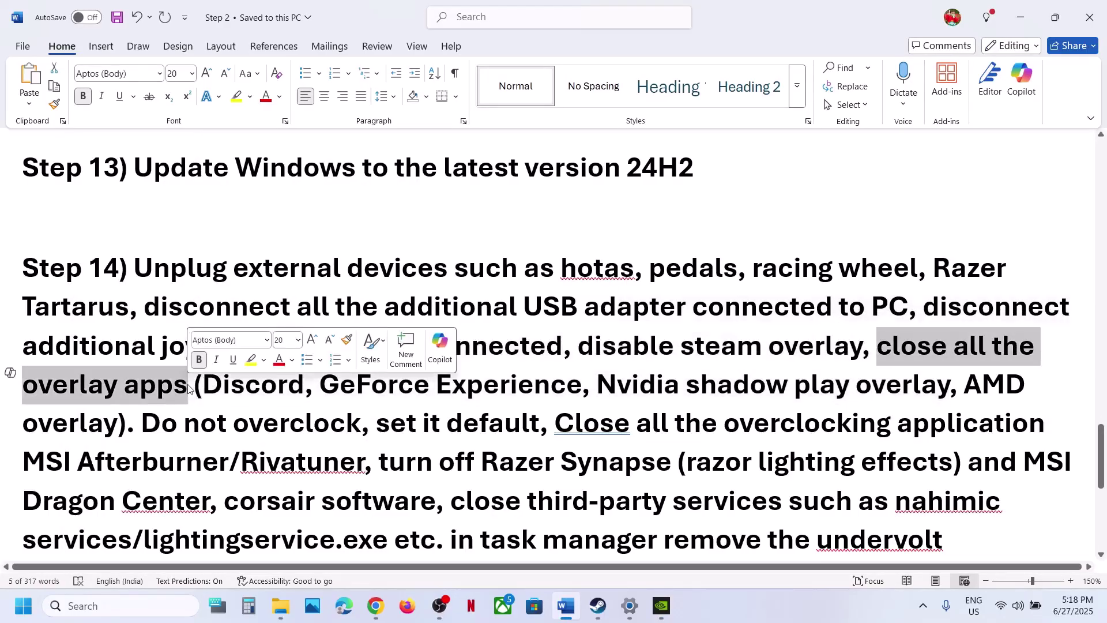
pyautogui.doubleClick(374, 385)
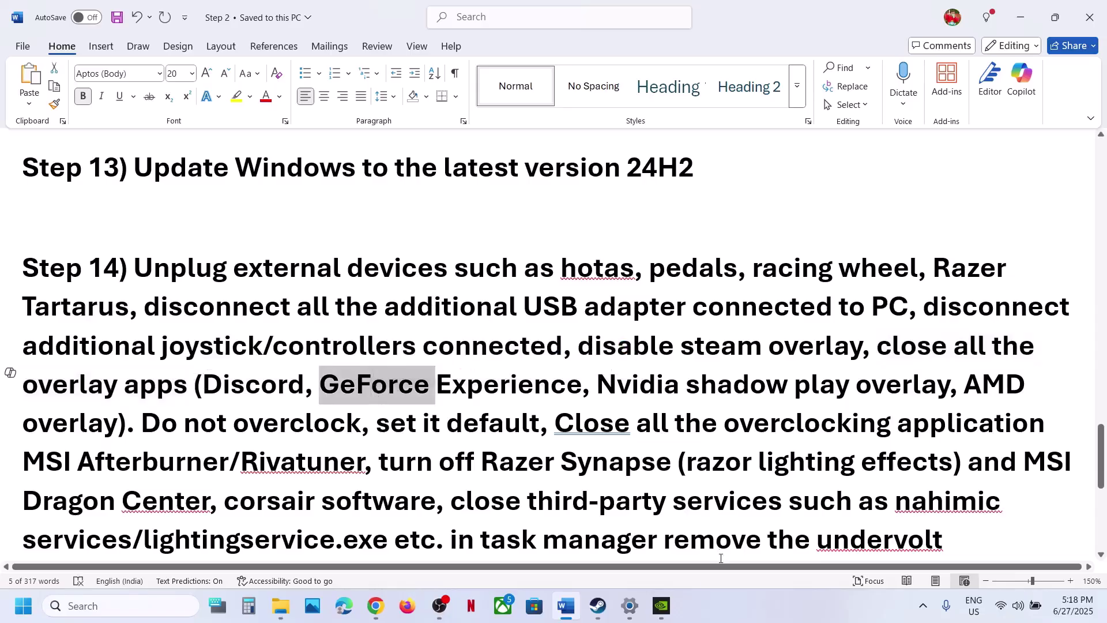
# Step: Switch to the NVIDIA App and view the graphics settings of Dead by Daylight from its library, and minimize the app
pyautogui.click(674, 612)
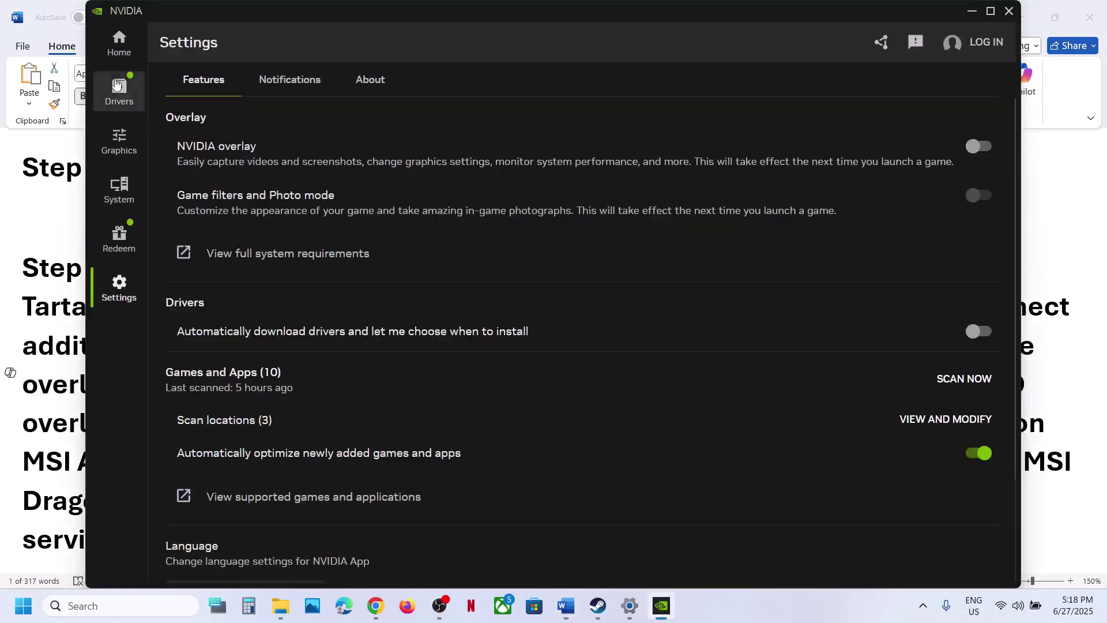
pyautogui.click(118, 43)
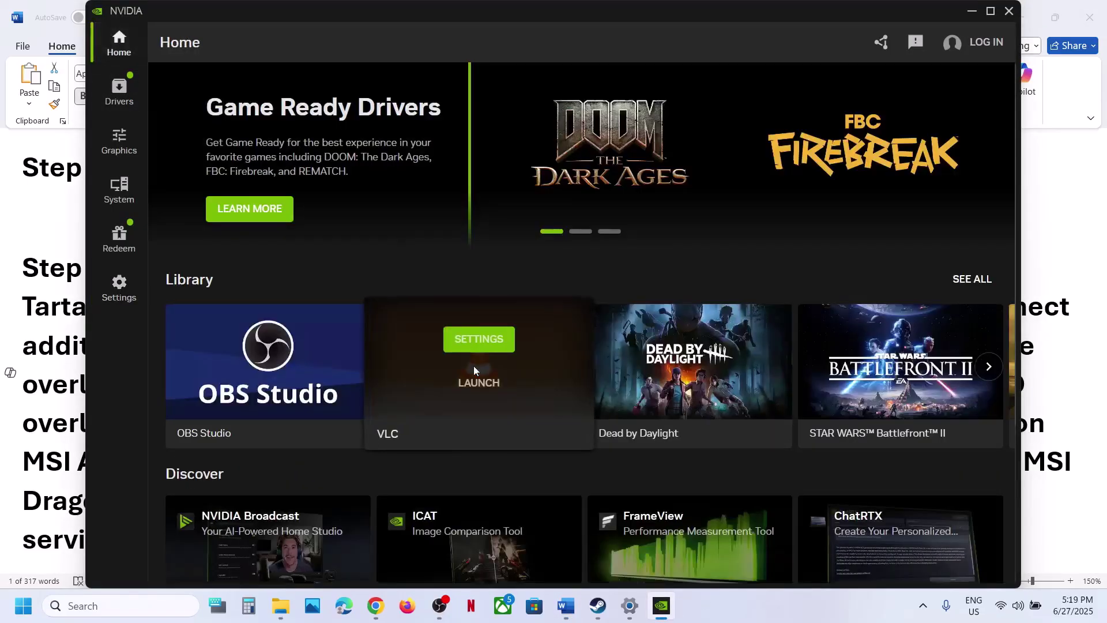
pyautogui.scroll(-1, 473, 366)
pyautogui.moveTo(688, 295)
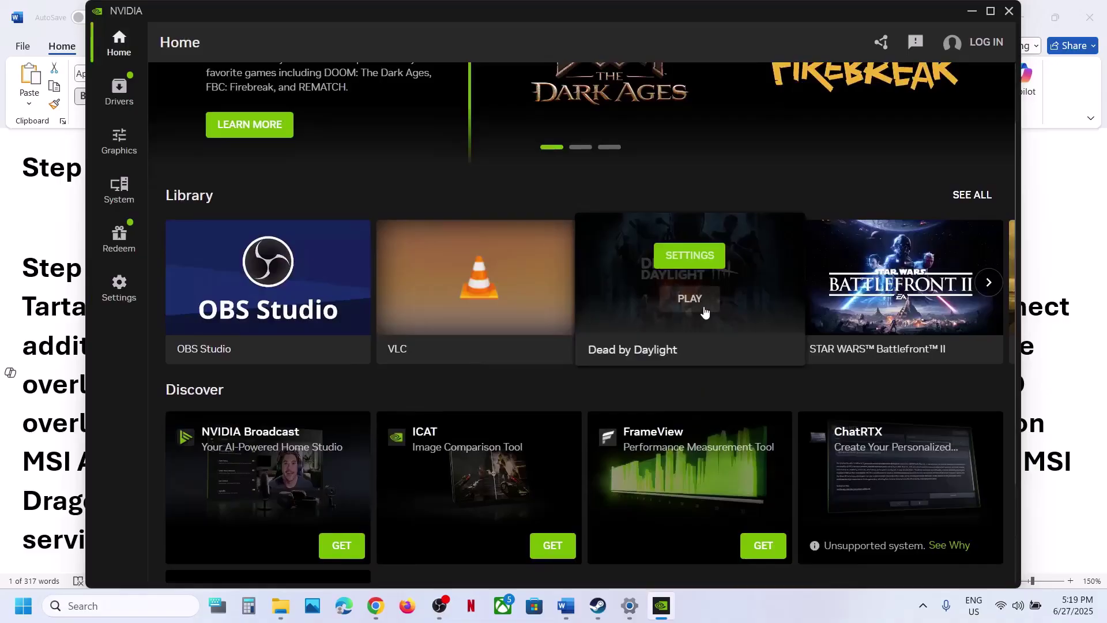
pyautogui.click(699, 261)
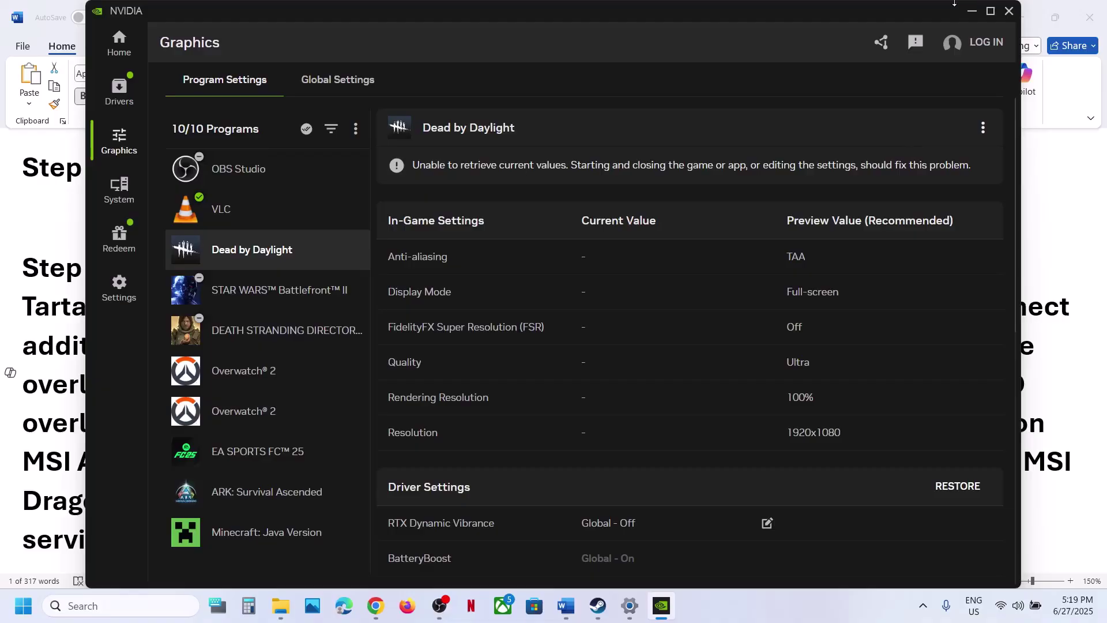
pyautogui.click(972, 12)
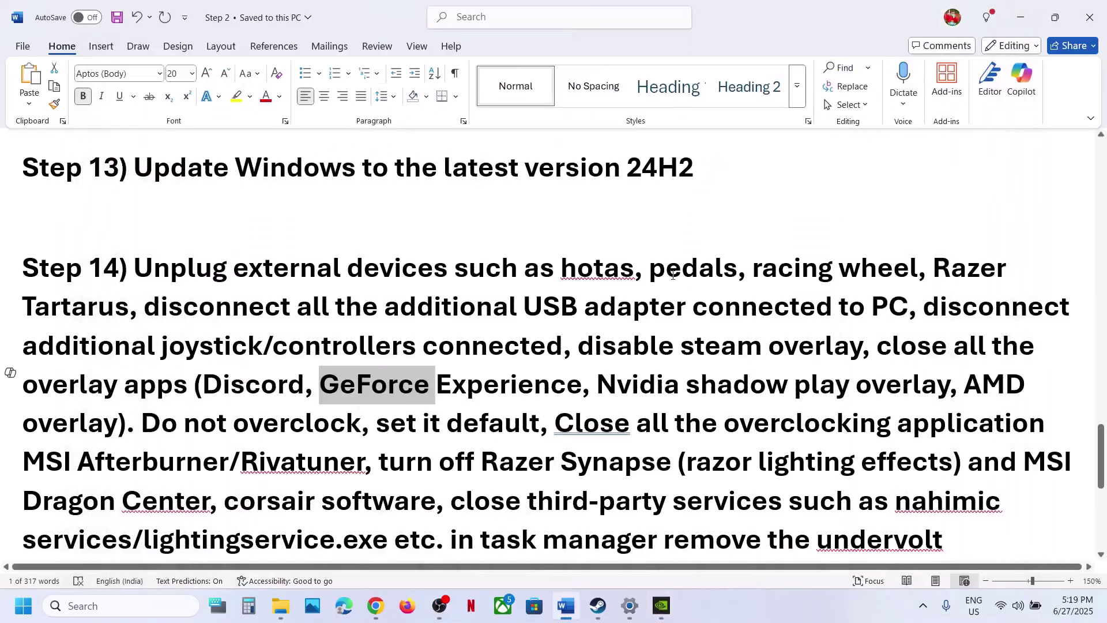
# Step: Exit the NVIDIA App running in the background among the hidden notification-area programs
pyautogui.click(923, 605)
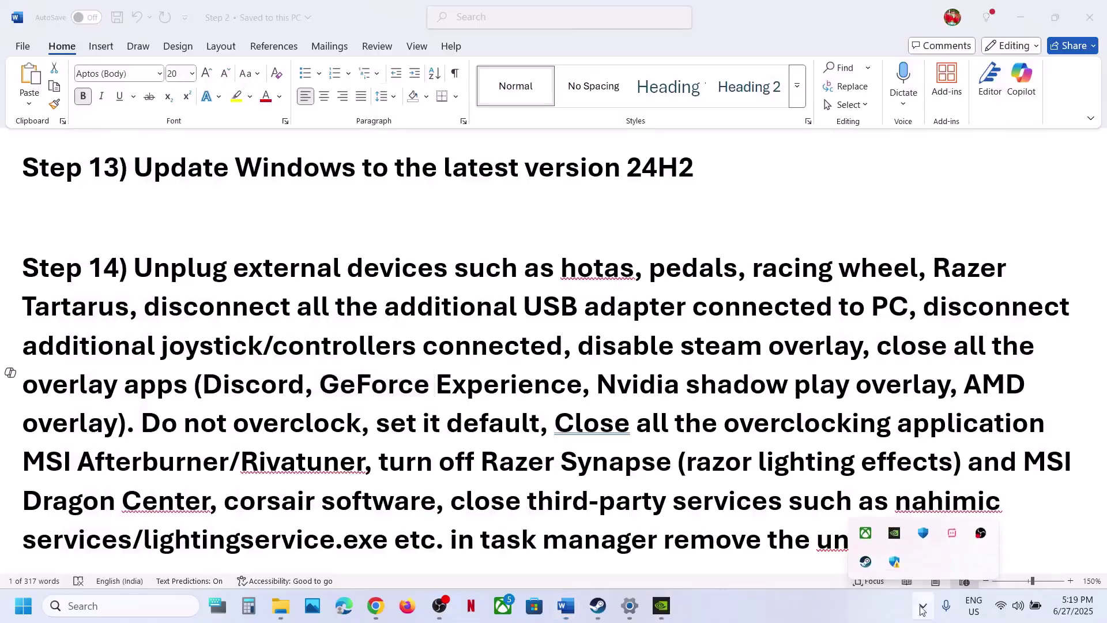
pyautogui.rightClick(895, 533)
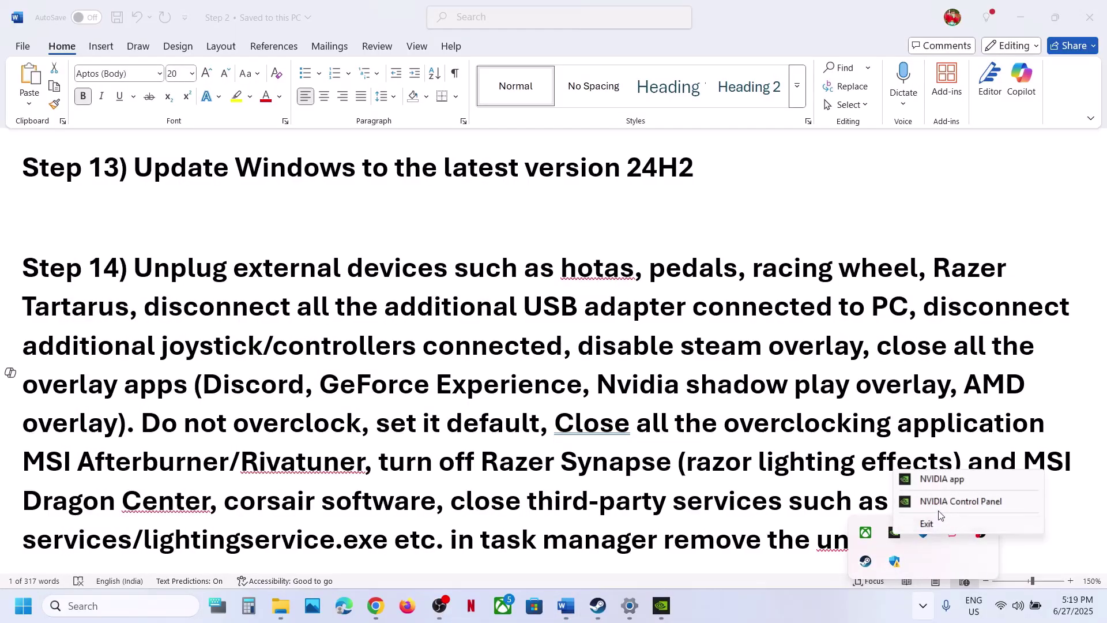
pyautogui.click(935, 524)
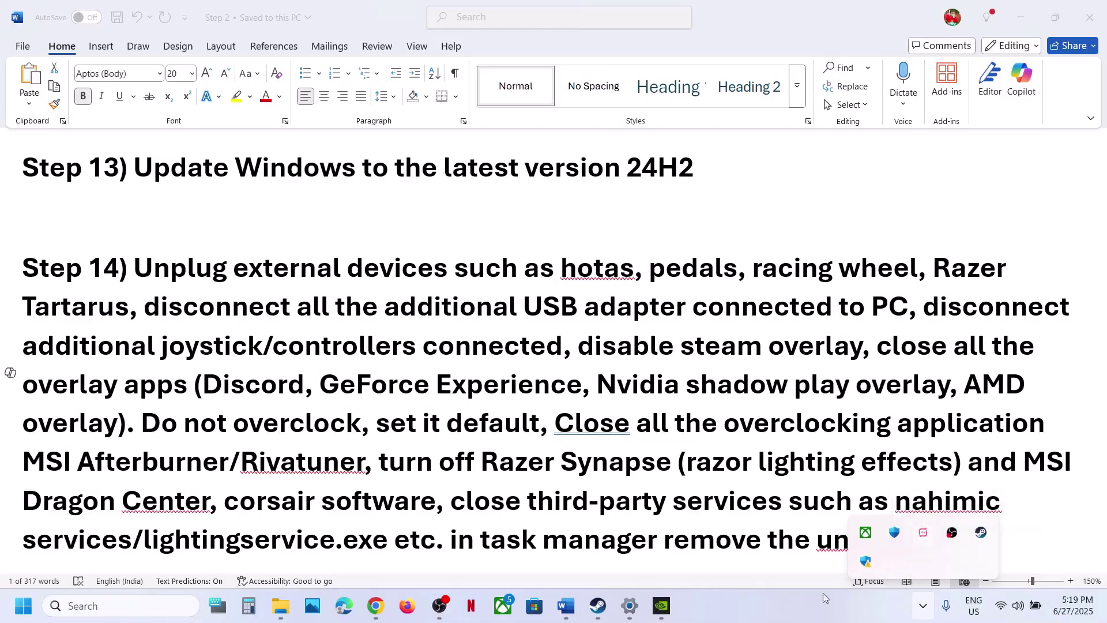
pyautogui.click(807, 607)
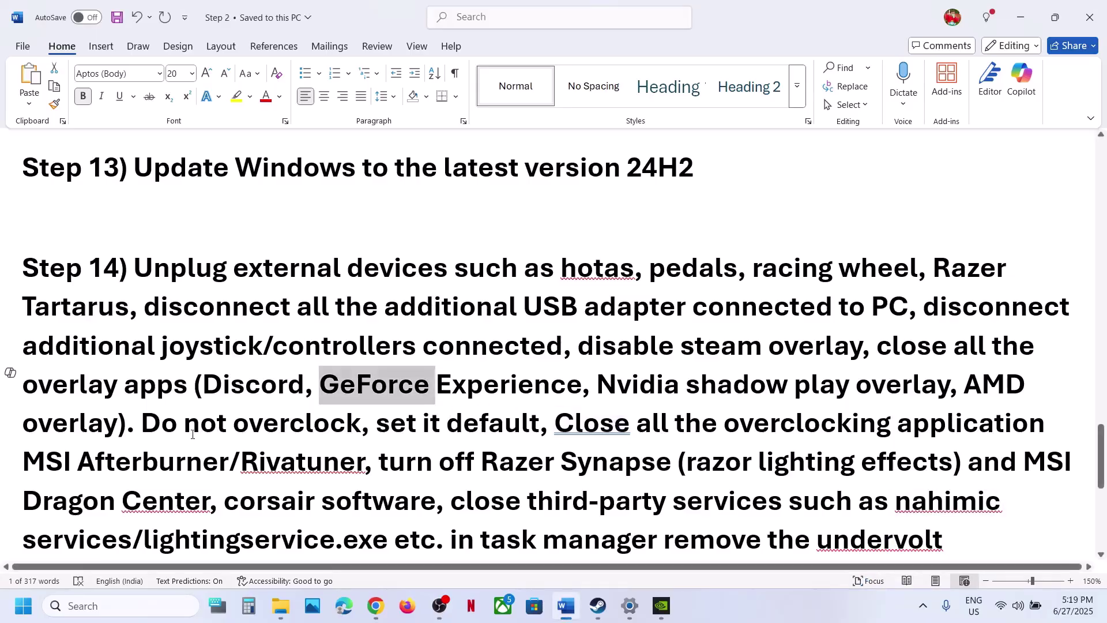
# Step: Highlight "Do not overclock" and the advice to close overclocking applications such as MSI Afterburner/Rivatuner in Step 14
pyautogui.moveTo(151, 426); pyautogui.dragTo(257, 434)
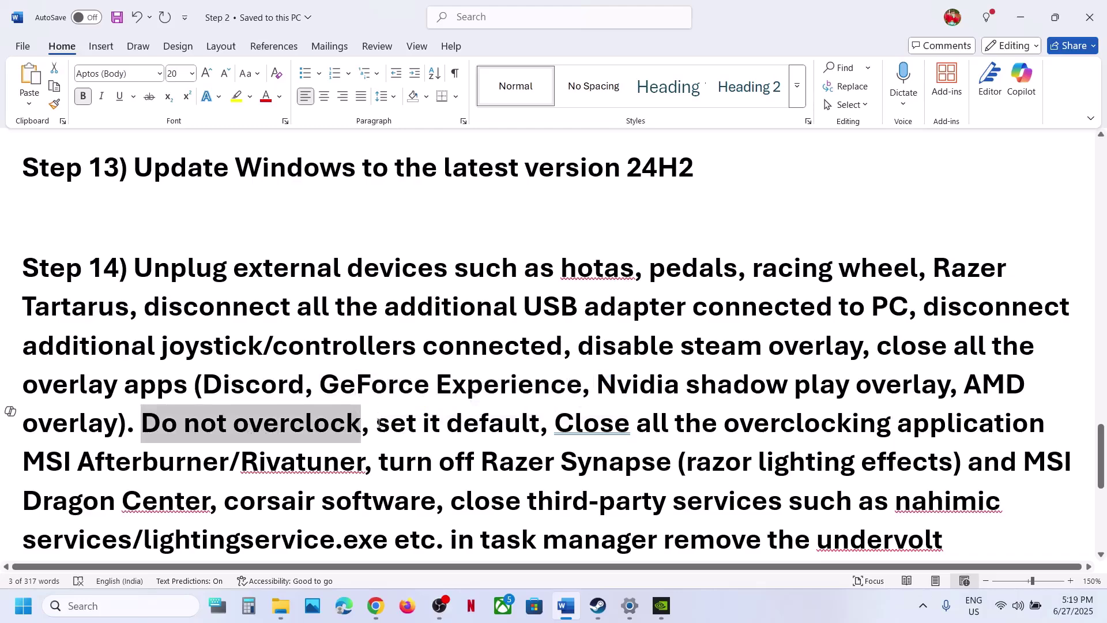
pyautogui.moveTo(375, 424); pyautogui.dragTo(362, 470)
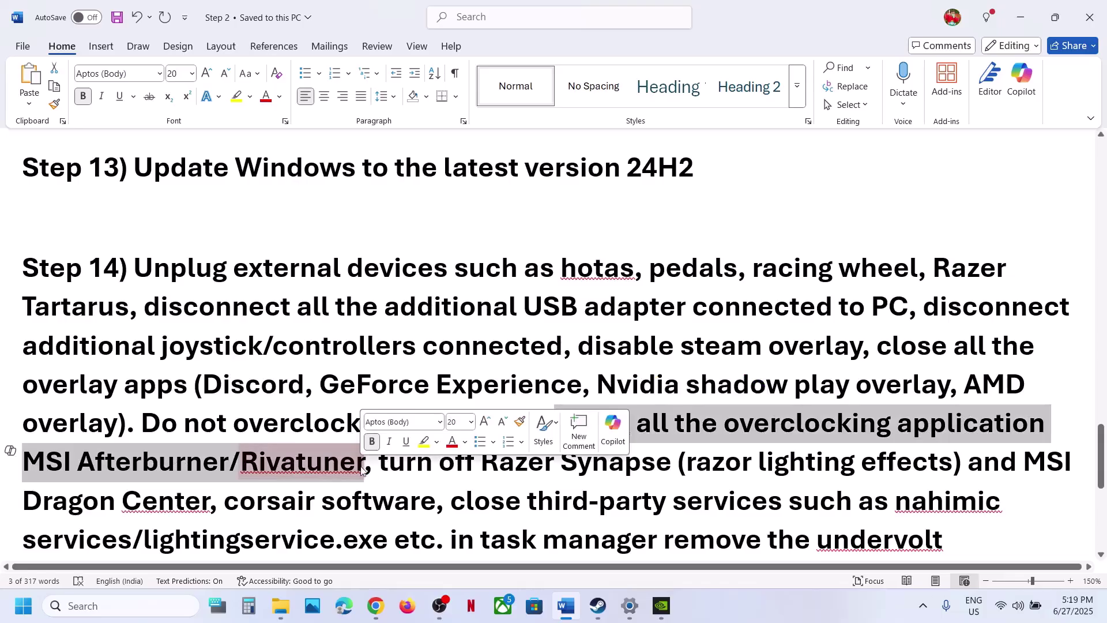
# Step: Highlight the rest of the Step 14 advice, from turning off Razer Synapse through "remove the undervolt"
pyautogui.scroll(-2, 673, 318)
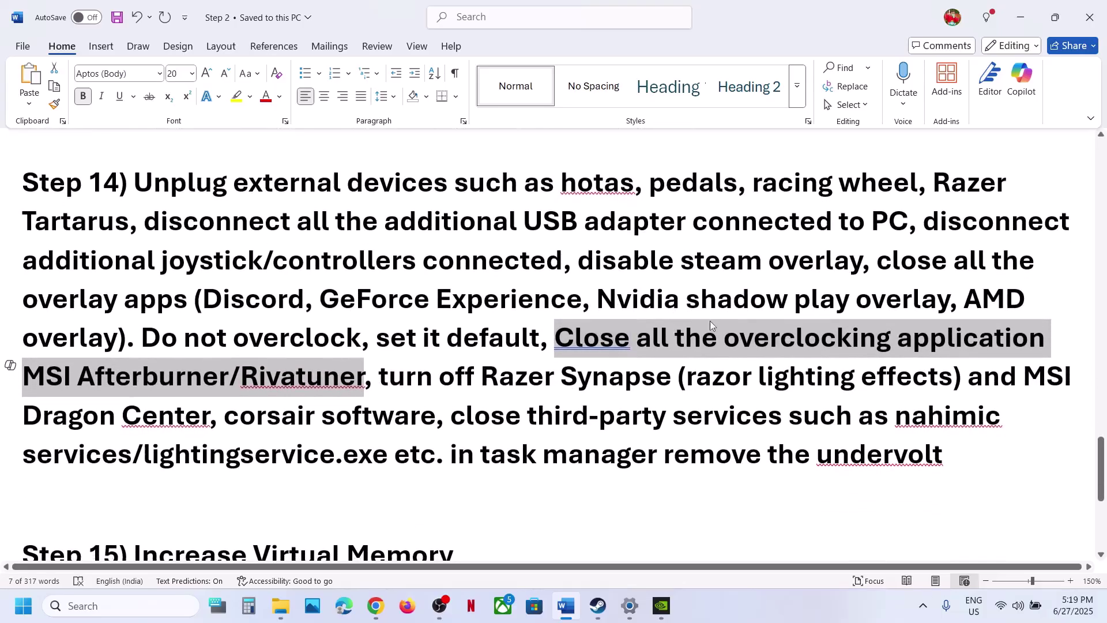
pyautogui.click(500, 398)
pyautogui.moveTo(382, 378); pyautogui.dragTo(926, 460)
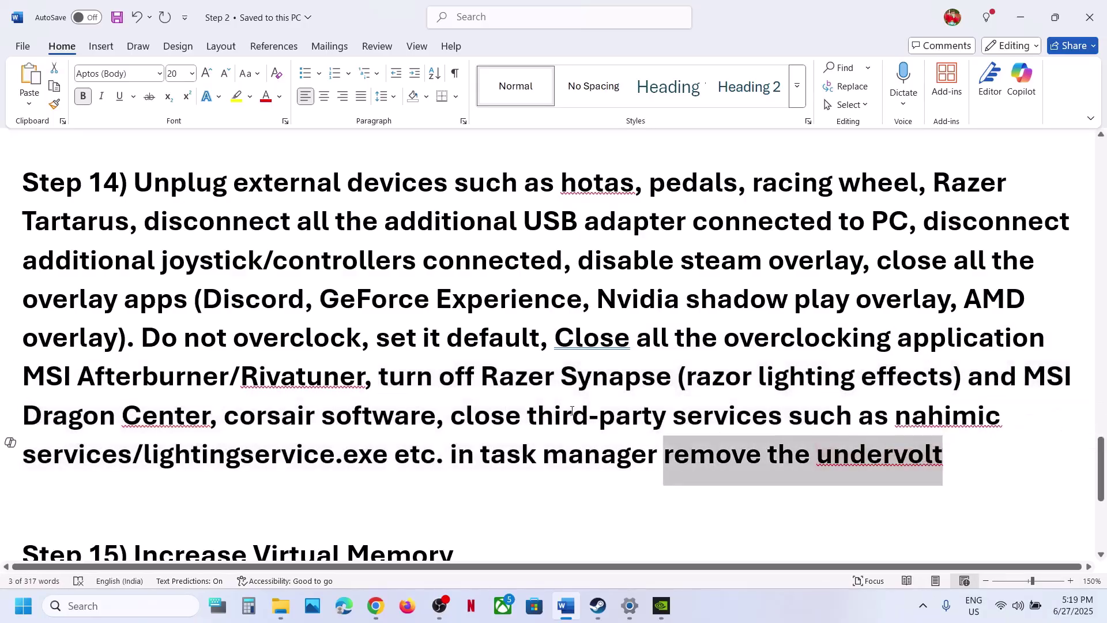
pyautogui.click(475, 402)
# Step: Highlight the "Increase Virtual Memory" heading of Step 15
pyautogui.scroll(-2, 475, 402)
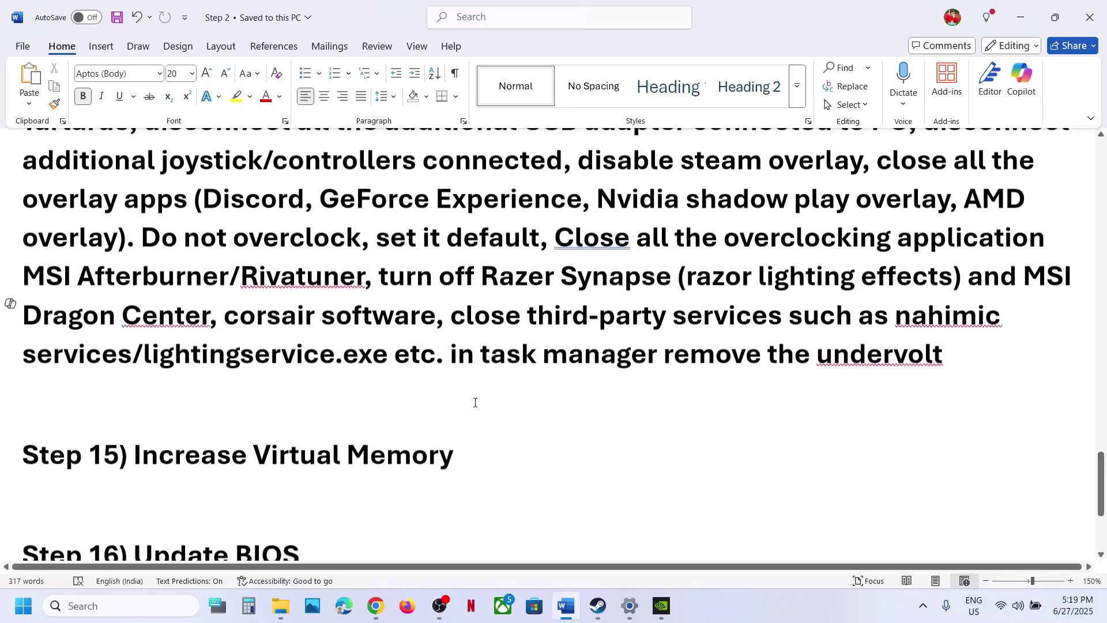
pyautogui.click(185, 454)
pyautogui.moveTo(134, 454); pyautogui.dragTo(454, 454)
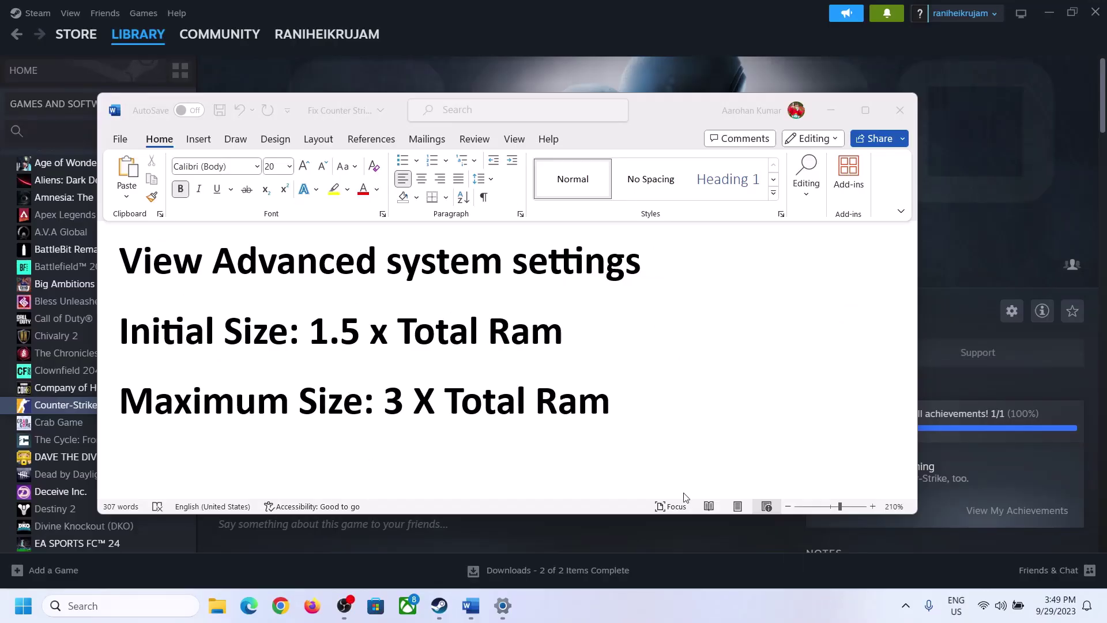
# Step: Copy "View Advanced system settings" from the document, search Windows for it, and open the matching Control Panel entry
pyautogui.click(135, 266)
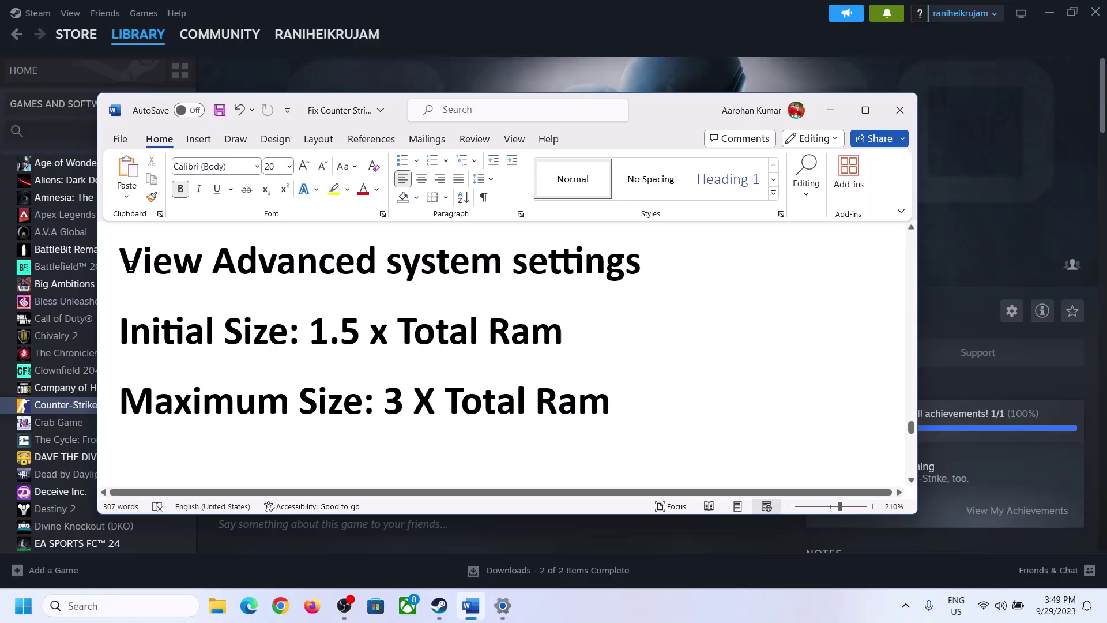
pyautogui.moveTo(131, 266); pyautogui.dragTo(615, 274)
pyautogui.hotkey('ctrl', 'c')
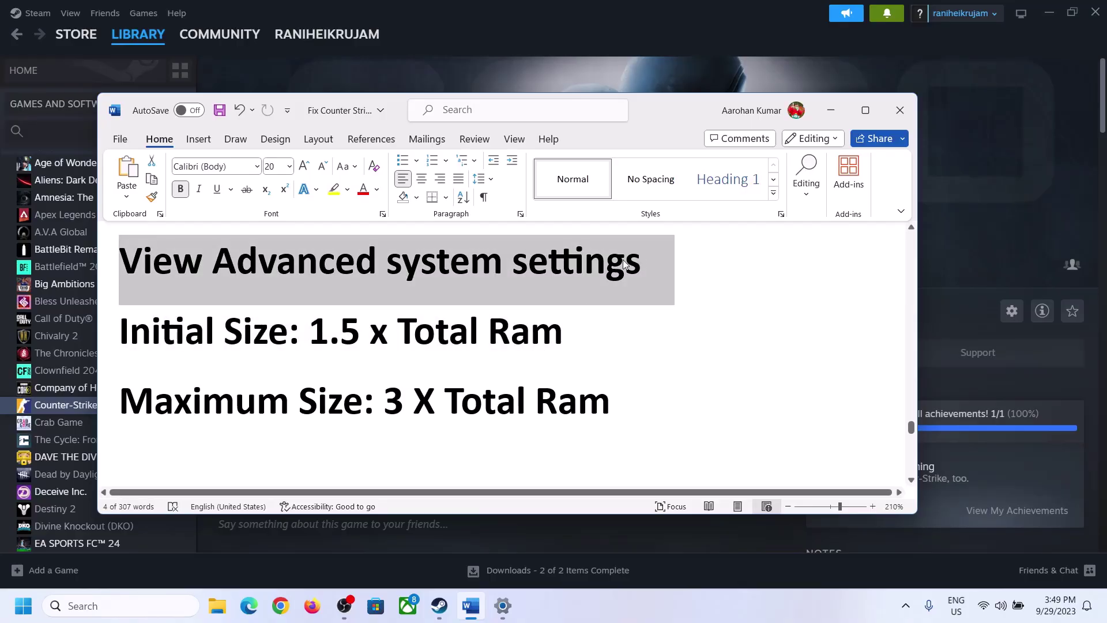
pyautogui.click(131, 606)
pyautogui.hotkey('ctrl', 'v')
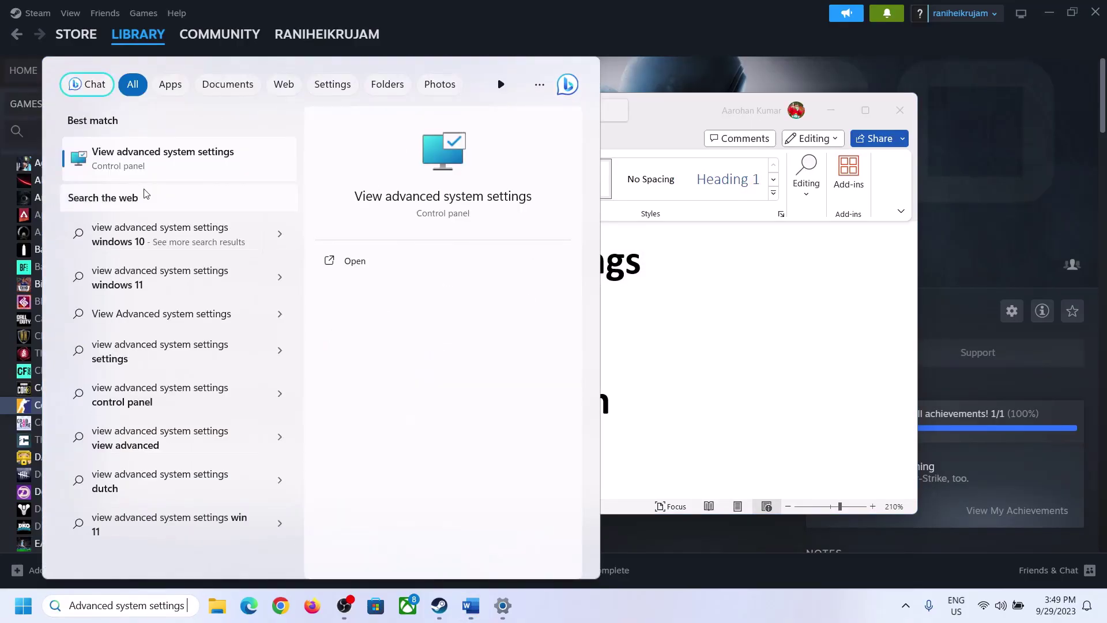
pyautogui.click(155, 168)
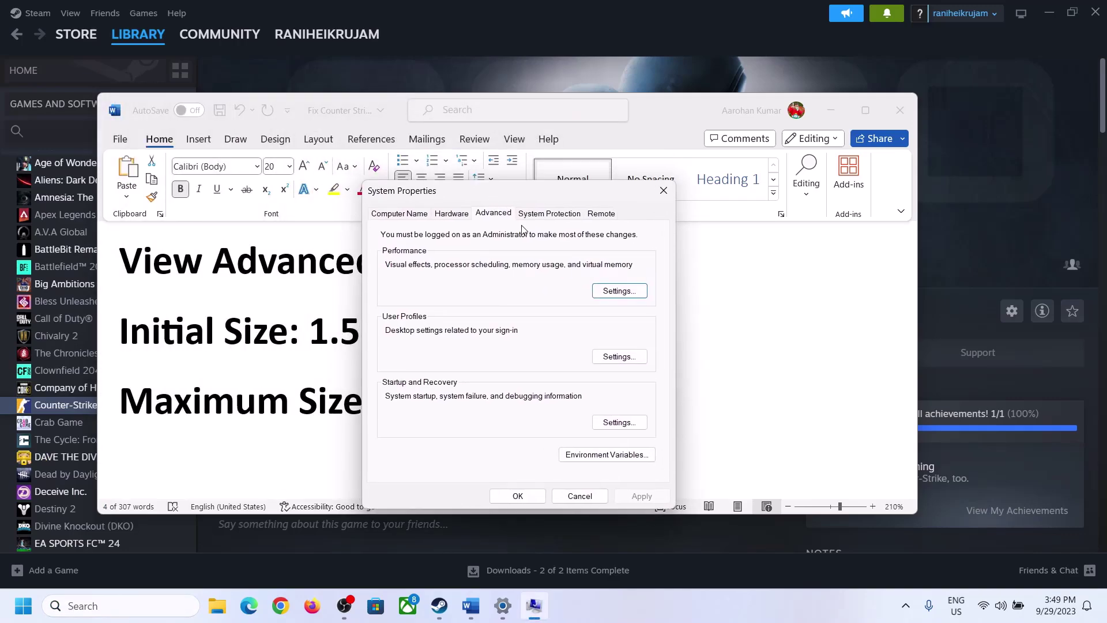
# Step: Open the Virtual Memory settings from the advanced performance options in System Properties
pyautogui.click(621, 294)
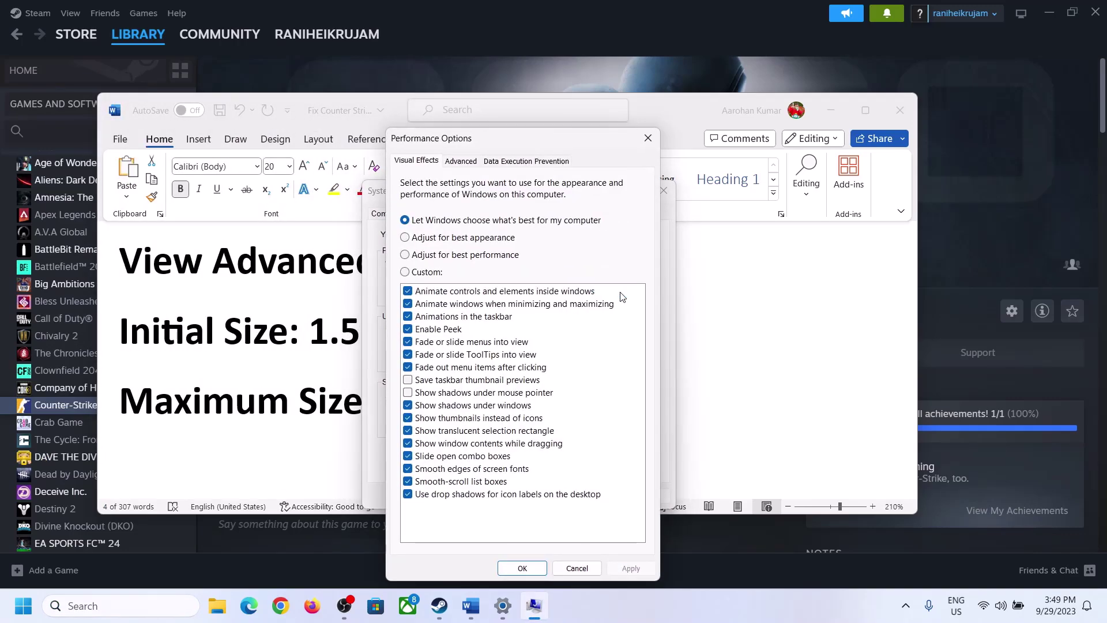
pyautogui.click(466, 162)
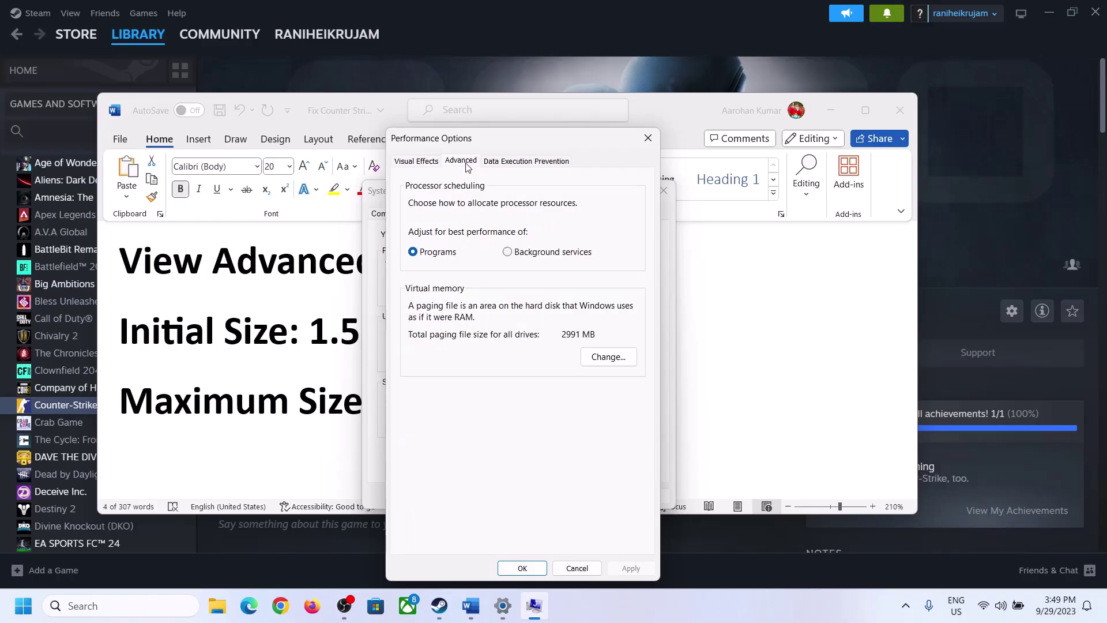
pyautogui.click(614, 358)
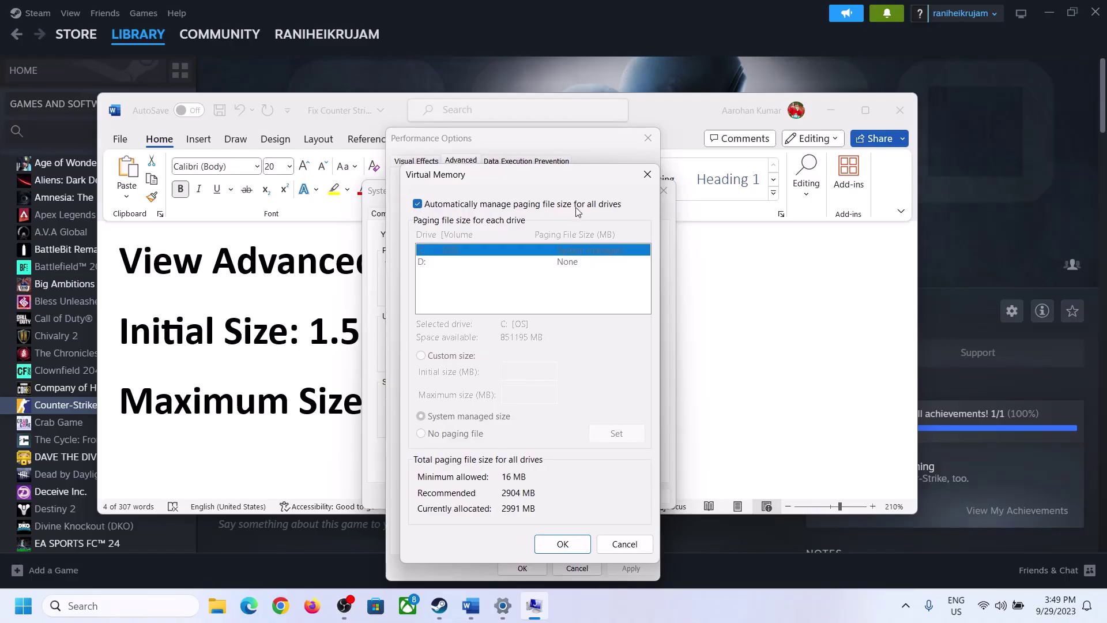
# Step: Turn off automatic paging file management for all drives and choose a custom size for drive C
pyautogui.click(418, 204)
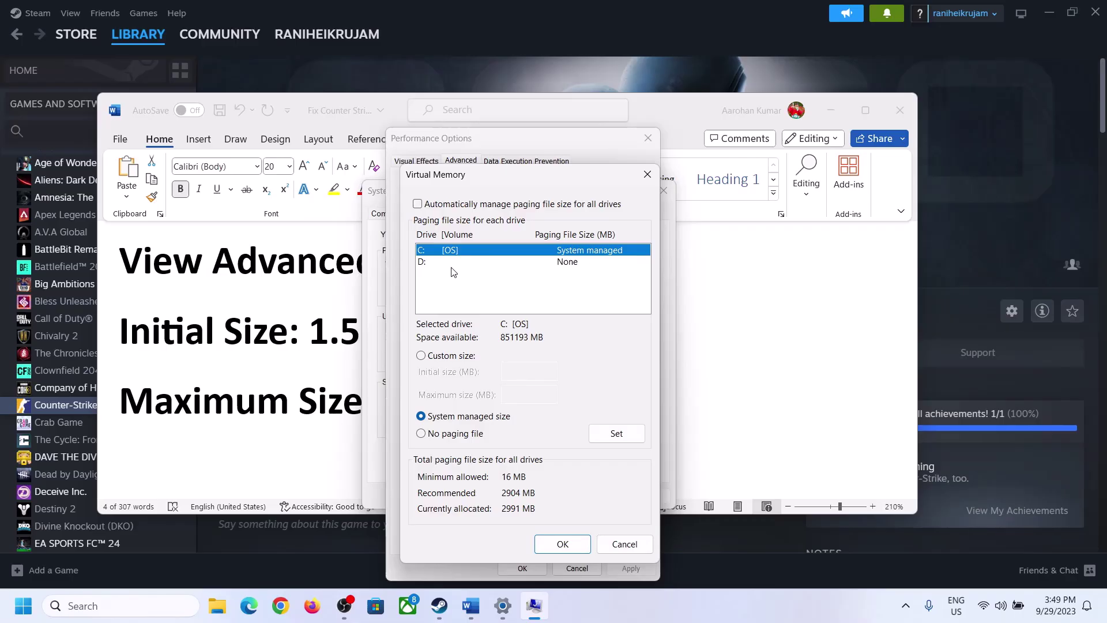
pyautogui.click(422, 358)
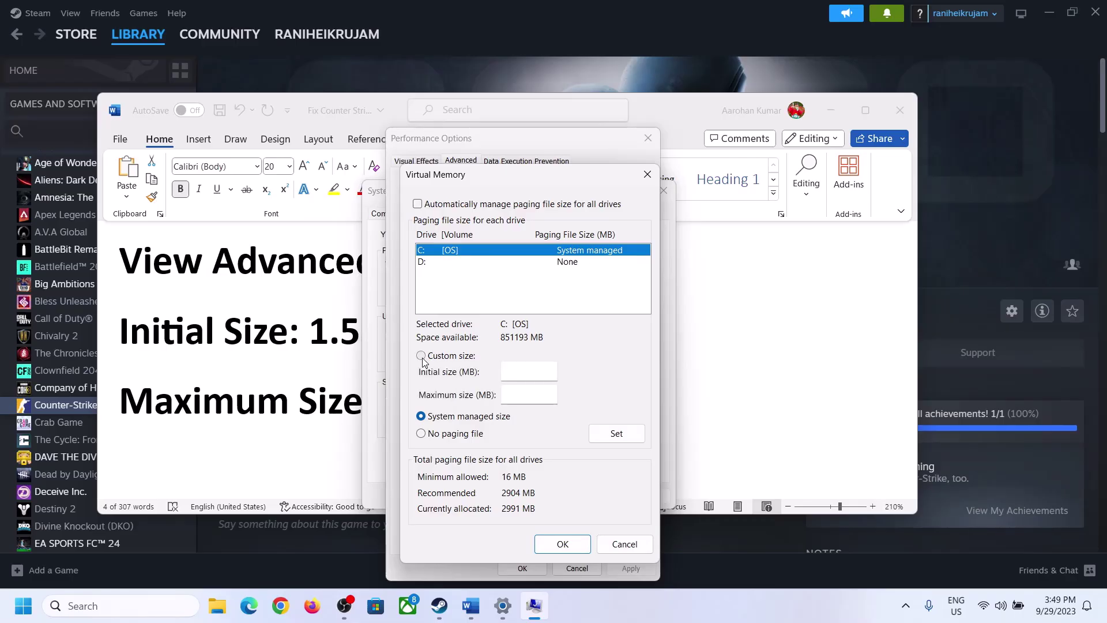
pyautogui.click(532, 371)
# Step: Highlight the initial size formula "1.5 x Total Ram" in the Word document, and check the installed RAM on the Settings About page
pyautogui.click(312, 350)
pyautogui.moveTo(319, 334); pyautogui.dragTo(513, 345)
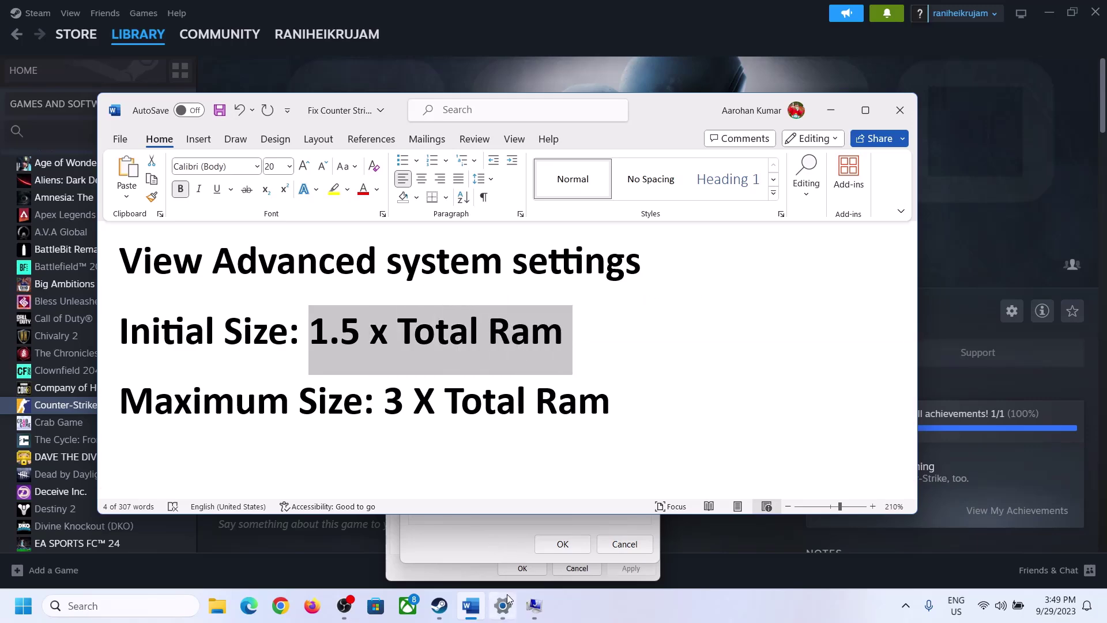
pyautogui.click(503, 609)
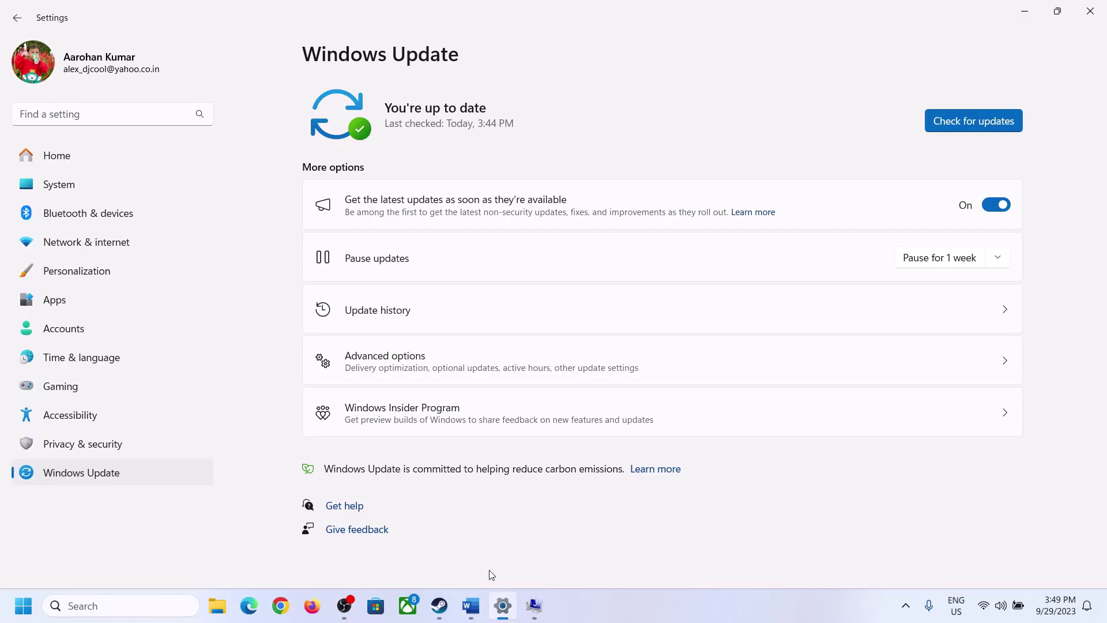
pyautogui.click(59, 184)
pyautogui.scroll(-4, 408, 413)
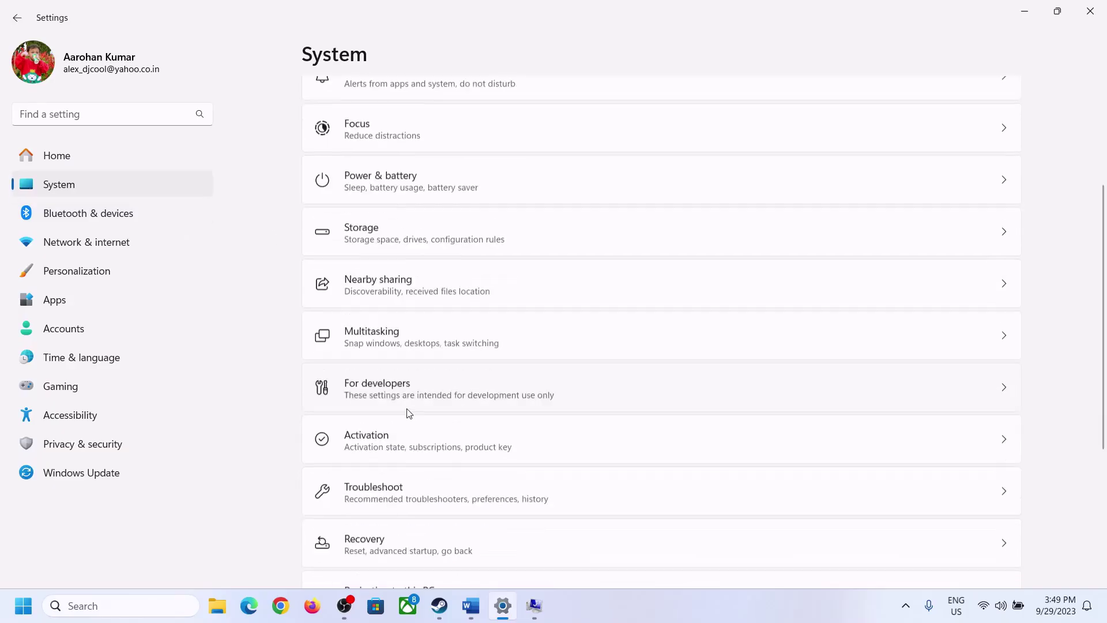
pyautogui.scroll(-3, 409, 413)
pyautogui.click(361, 545)
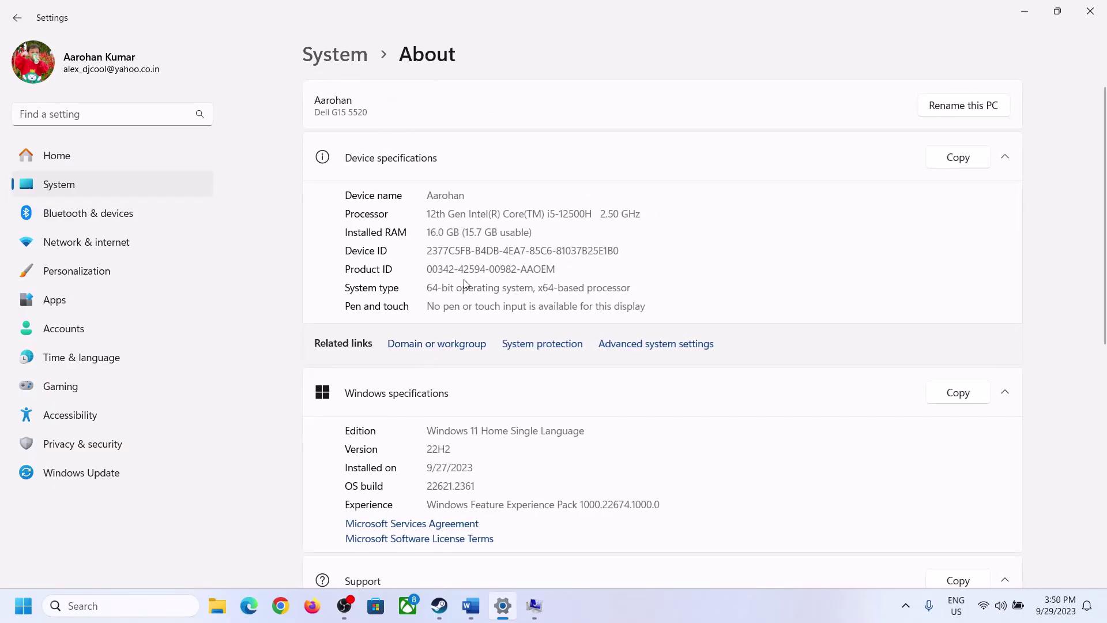
pyautogui.moveTo(439, 231); pyautogui.dragTo(428, 231)
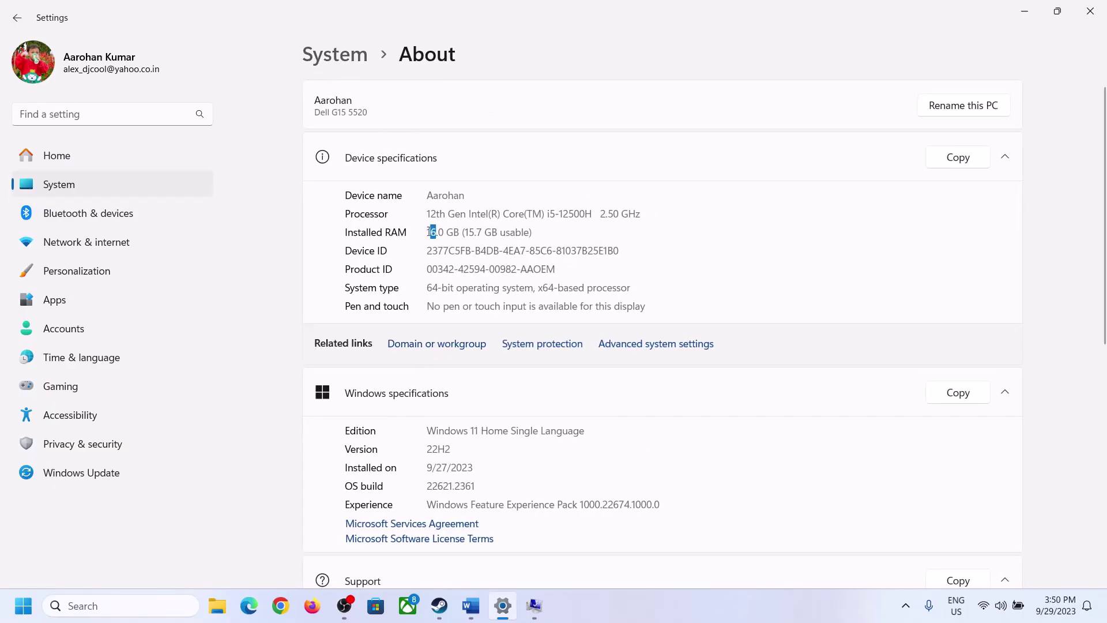